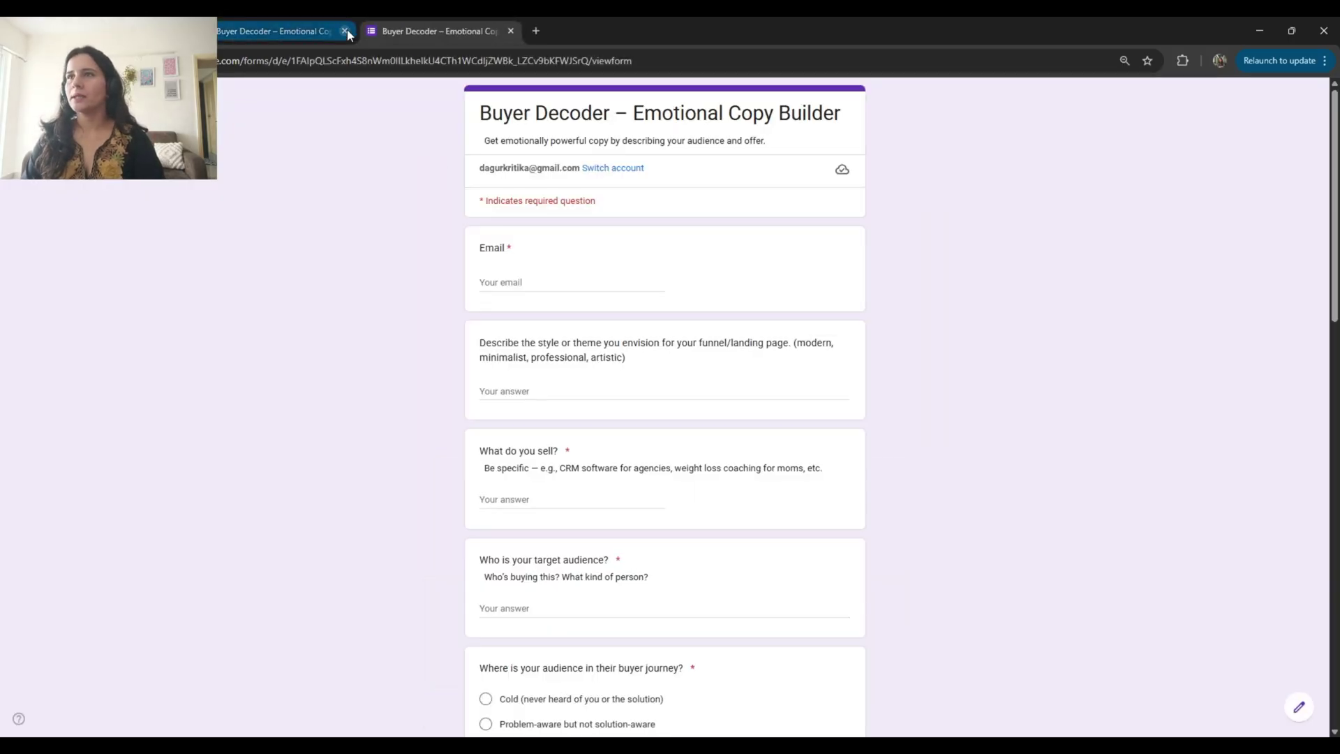
# Close the extra form tab, then fill in the respondent's email and enter "Minimalist" as the funnel style
pyautogui.click(344, 31)
pyautogui.click(540, 280)
pyautogui.click(605, 316)
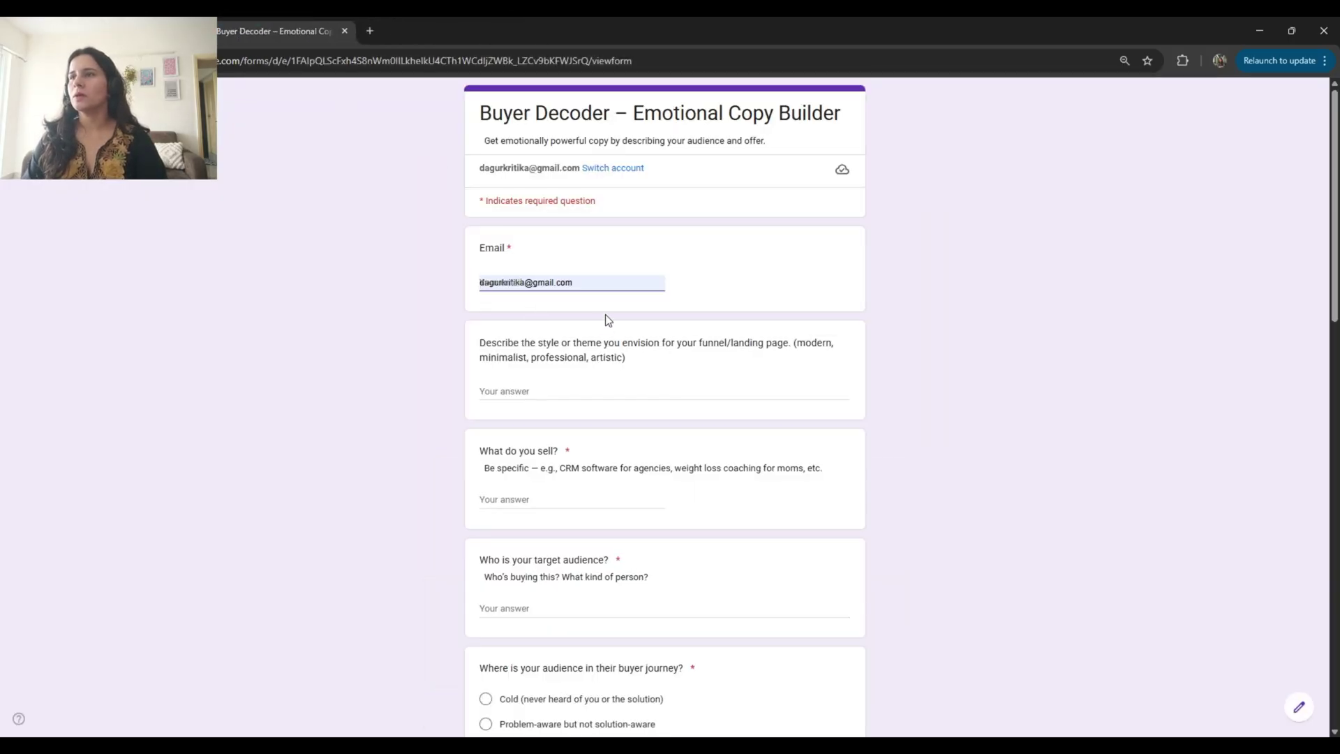
pyautogui.click(520, 389)
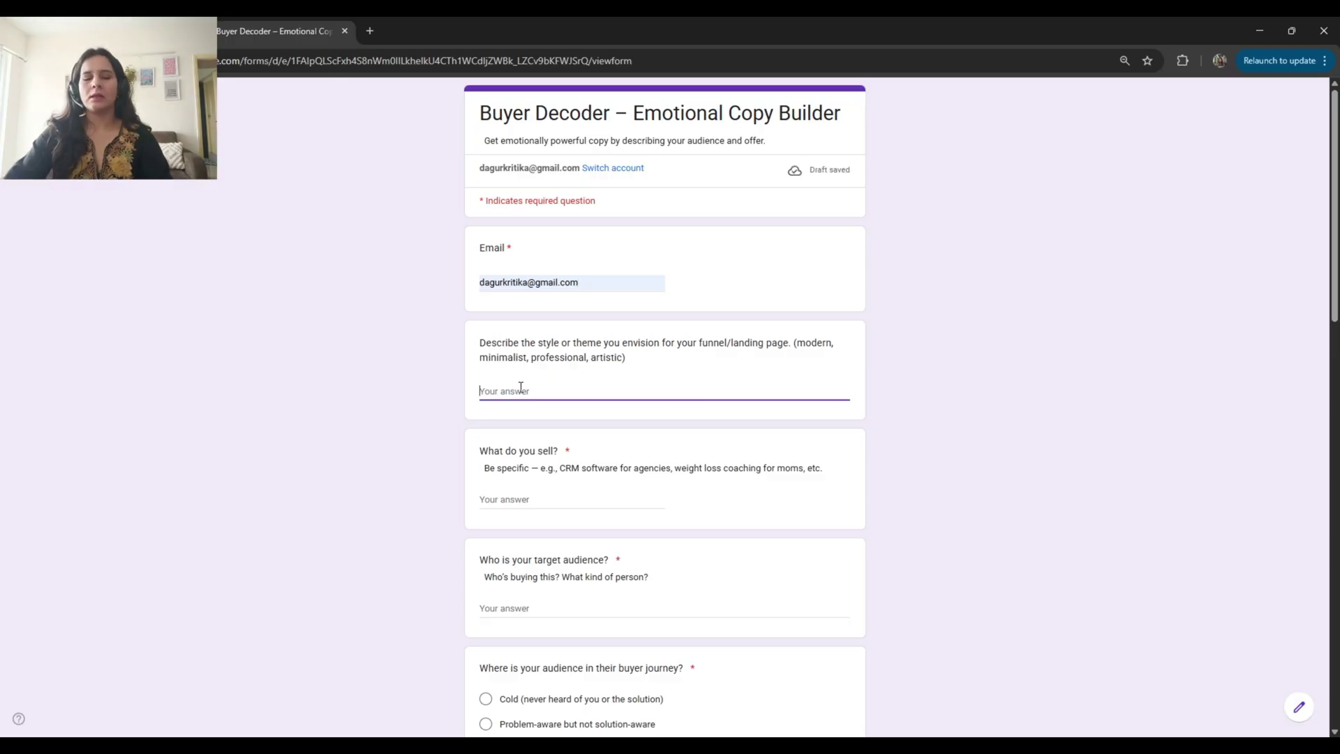
pyautogui.write('Minimalist')
# Enter "Weightloss program for post partum moms" as the product sold and "new moms" as the target audience
pyautogui.click(538, 500)
pyautogui.write('Weightloss program for pcos women')
pyautogui.scroll(-1, 539, 501)
pyautogui.click(536, 518)
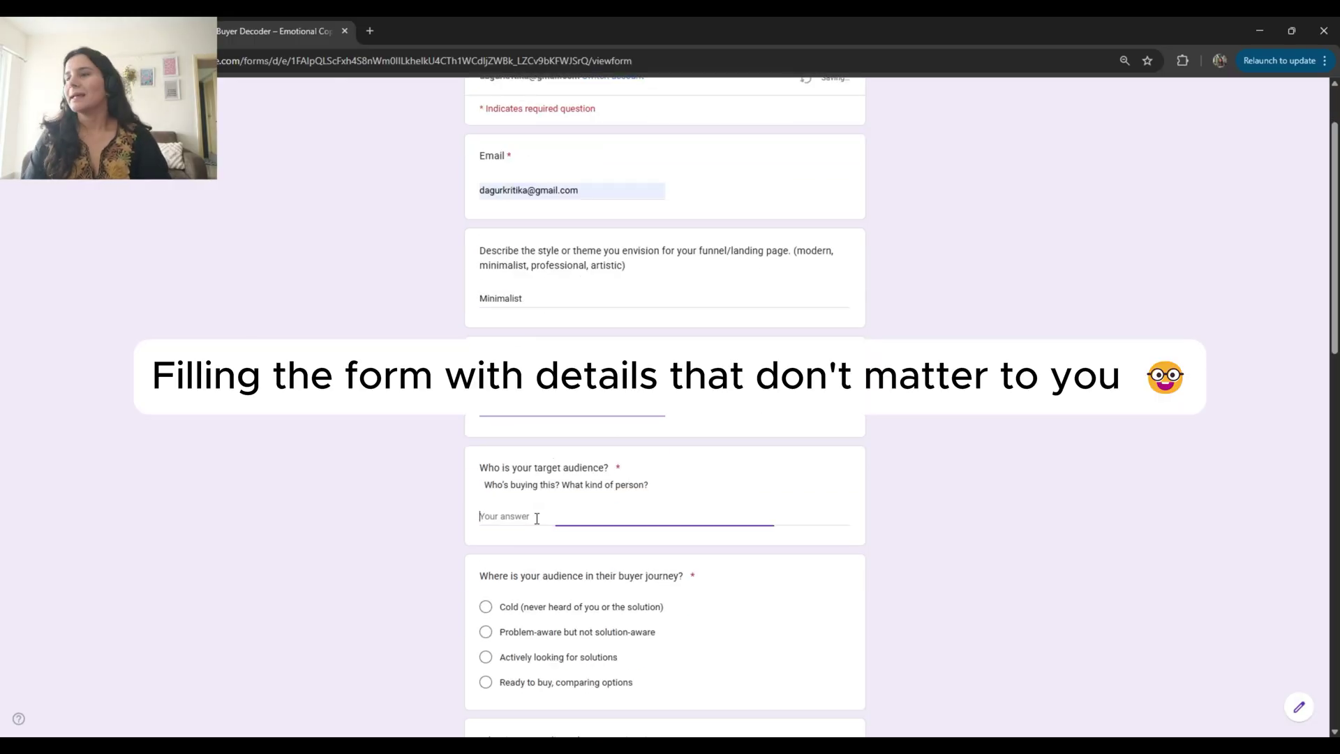
pyautogui.write('new moms')
# Set the audience's buyer journey stage to "Ready to buy, comparing options"
pyautogui.scroll(-3, 537, 494)
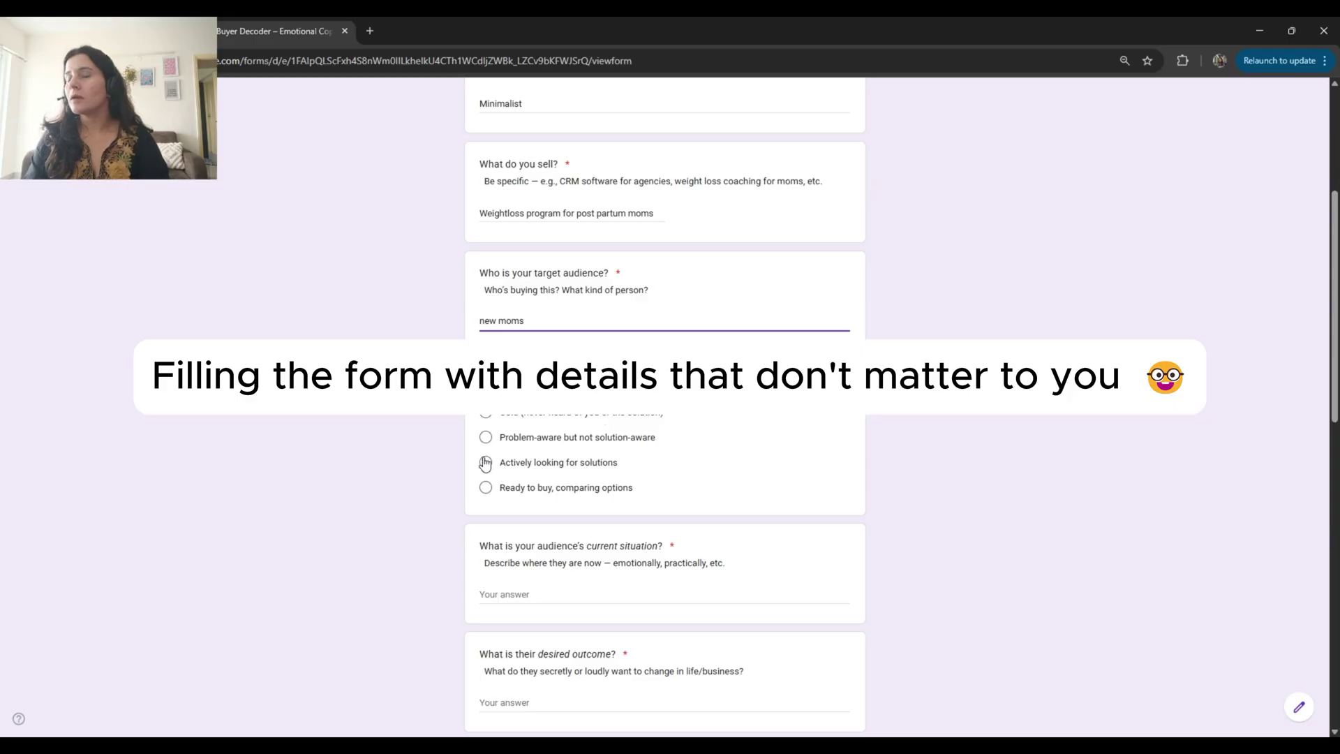
pyautogui.scroll(-2, 485, 467)
pyautogui.click(556, 495)
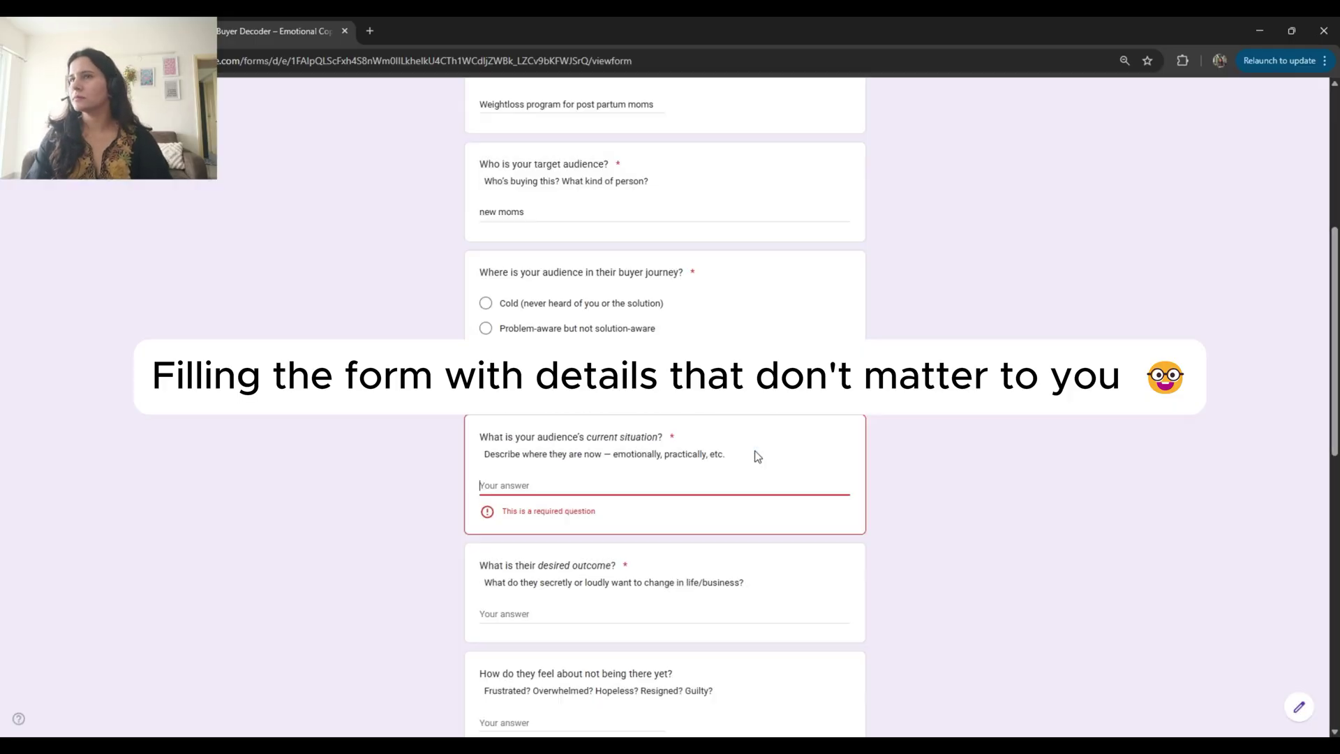
# Describe the audience's current situation as "gave birth recently, want to go back into fit and strong body but dont know where to start and who to trust"
pyautogui.click(514, 475)
pyautogui.write('gave birth recently')
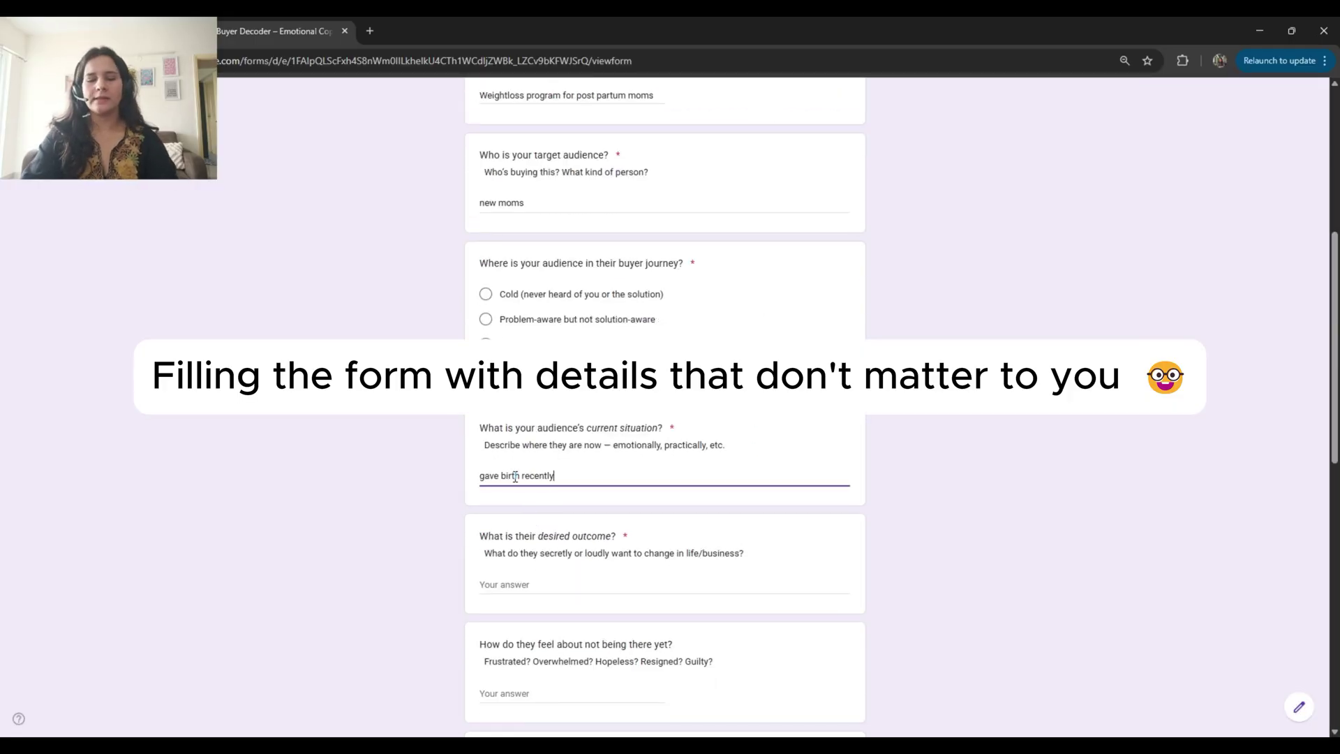
pyautogui.write(', want to go back into fit and strong body but dont know where to start and who to trust')
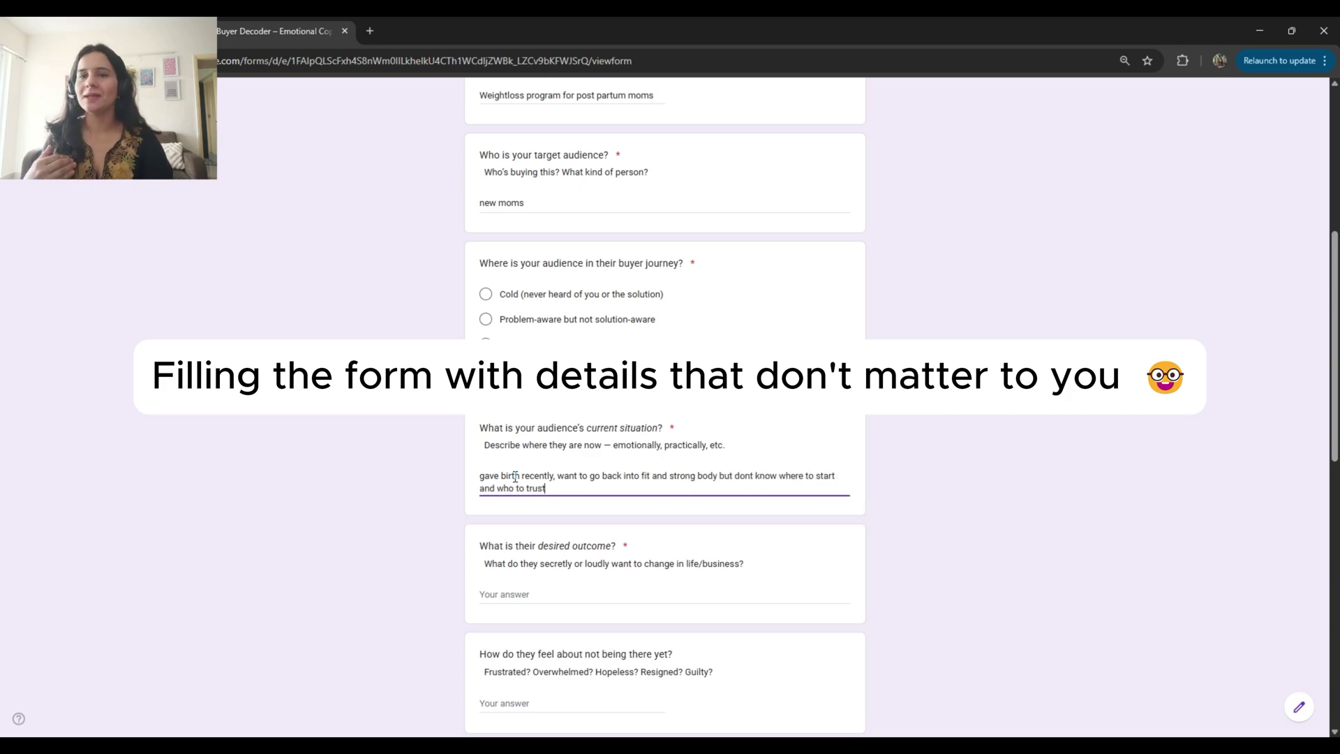
# Enter the desired outcome as "Fit body, core strength, better mental health to be more nurturing for their family"
pyautogui.scroll(-2, 515, 477)
pyautogui.click(590, 475)
pyautogui.write('Fit body, core strength')
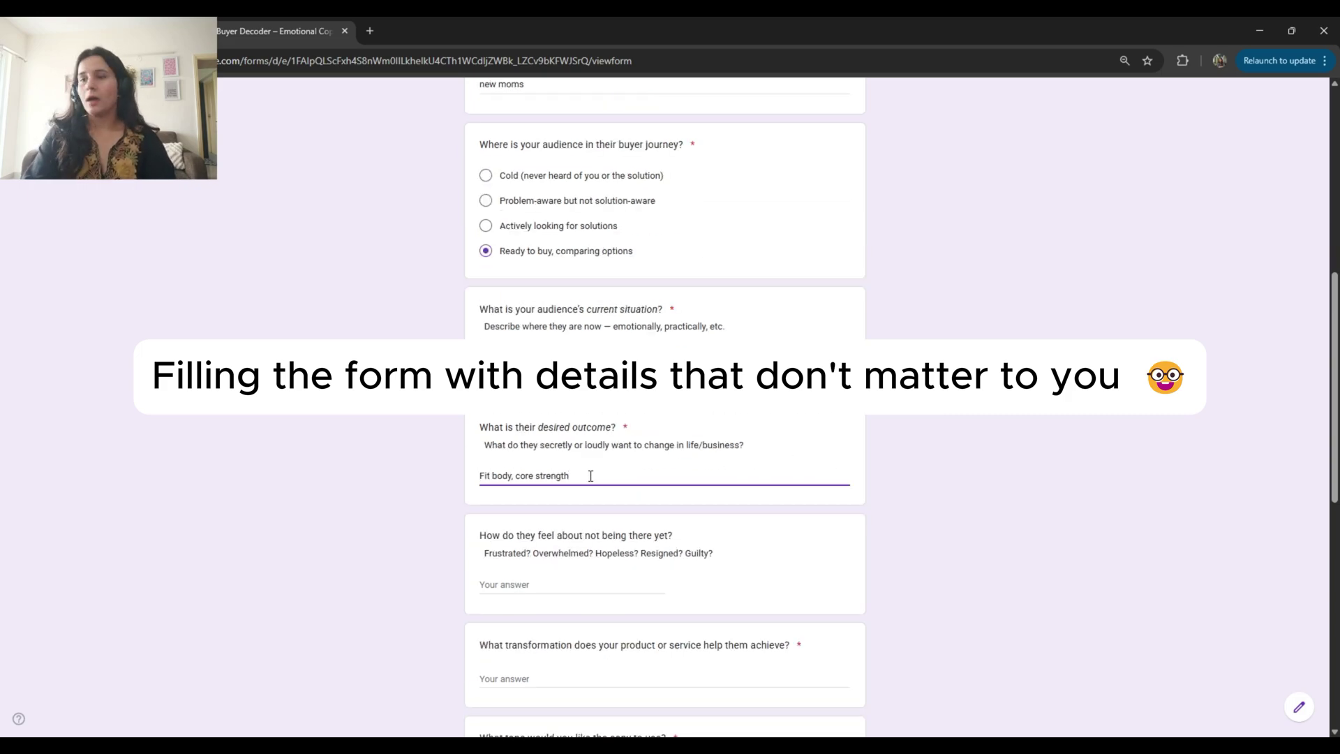
pyautogui.write(', ')
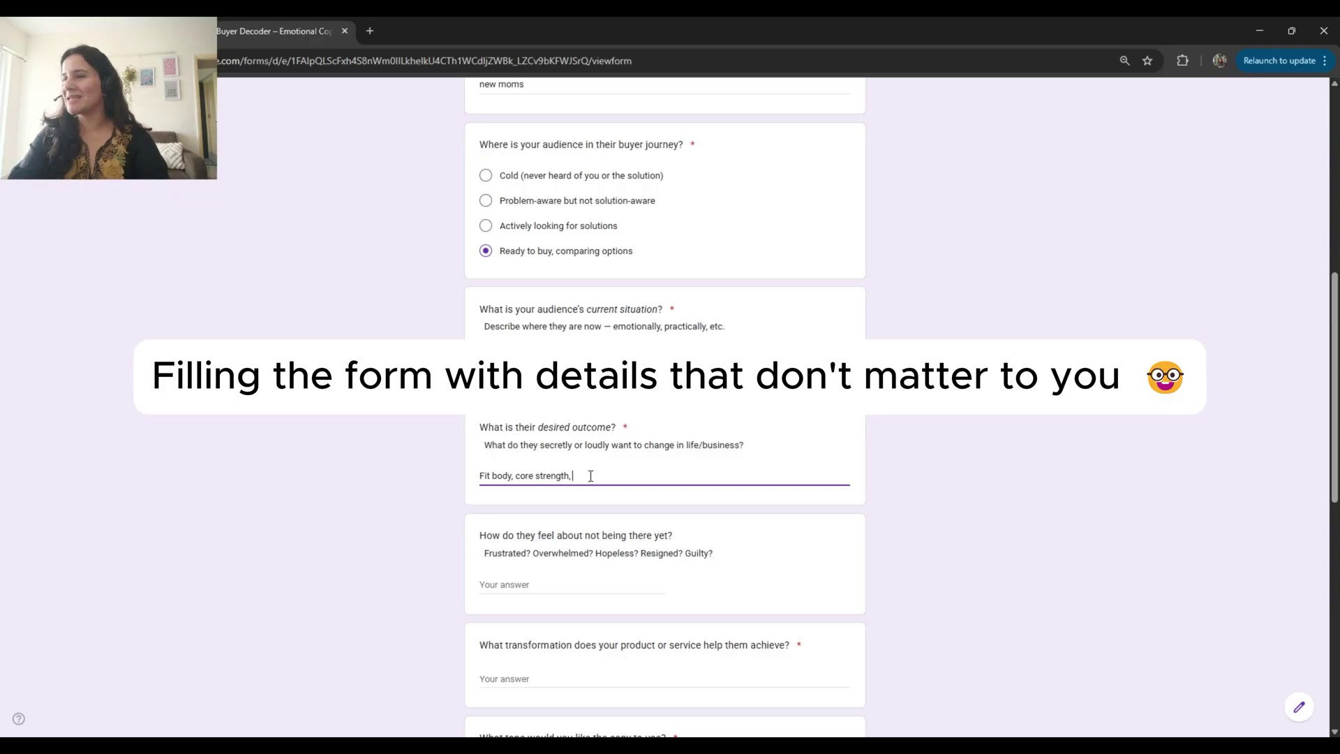
pyautogui.write('better mental health to be more nurturing for their family')
# Answer "Hopeless, confused" for how the audience feels and "better body, better mental health" for the transformation
pyautogui.scroll(-3, 591, 476)
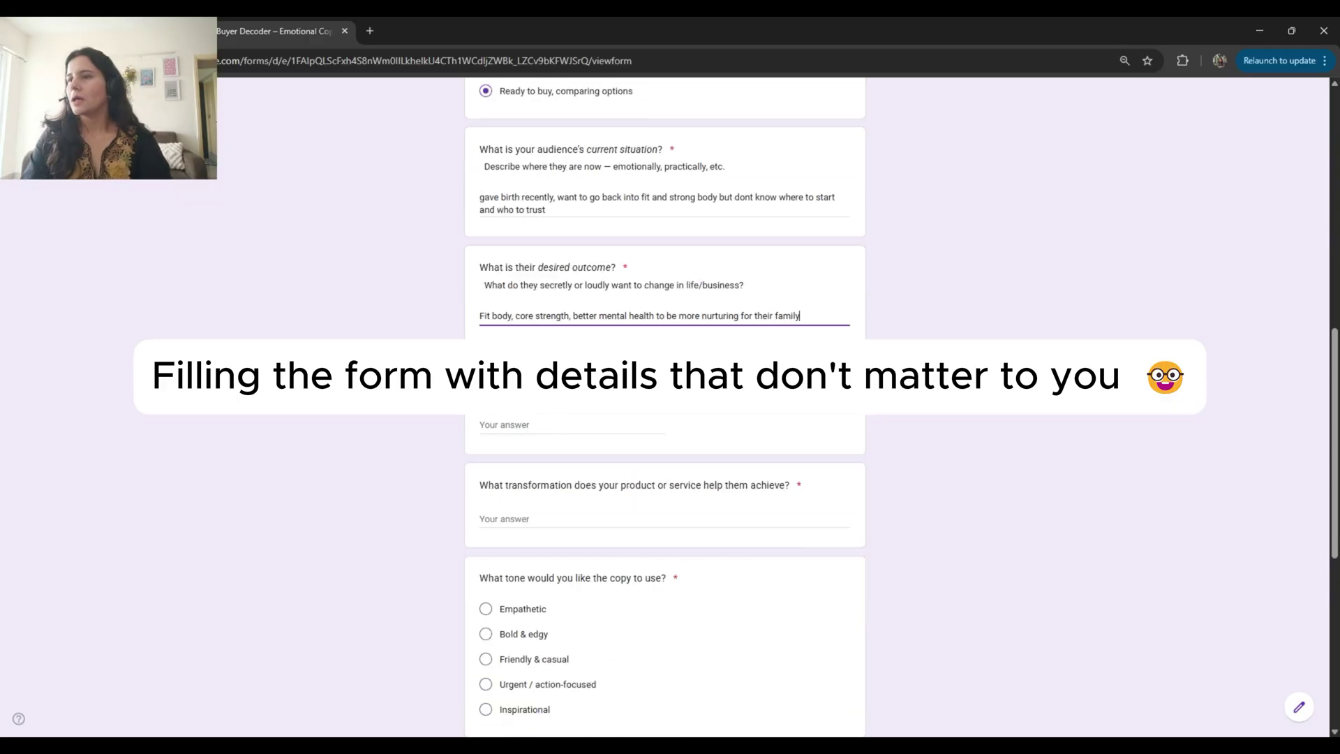
pyautogui.click(557, 428)
pyautogui.write('Hopeless, confused')
pyautogui.scroll(-1, 557, 434)
pyautogui.click(559, 420)
pyautogui.scroll(-1, 559, 419)
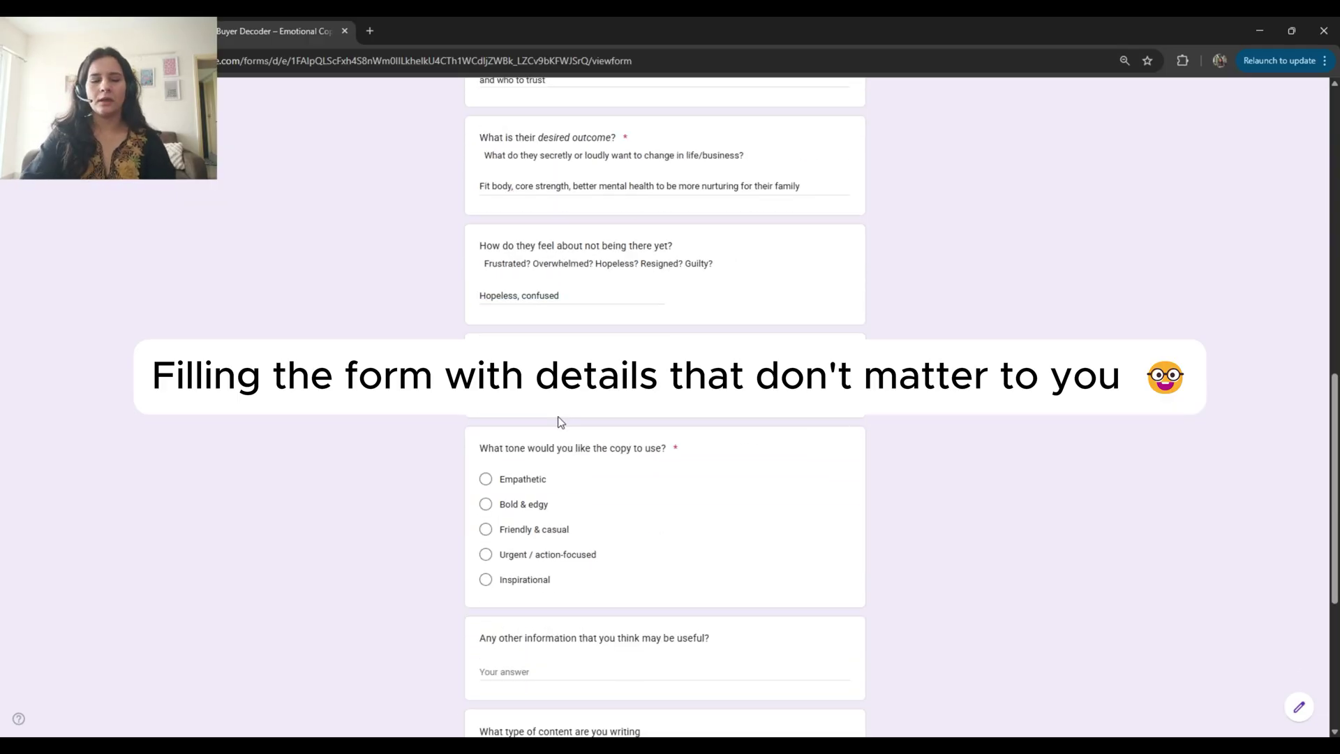
pyautogui.write('Inner body, better mental health')
# Set the copy tone to Empathetic and the content type to Social media post
pyautogui.scroll(-3, 558, 416)
pyautogui.click(486, 479)
pyautogui.scroll(-5, 558, 416)
pyautogui.click(485, 440)
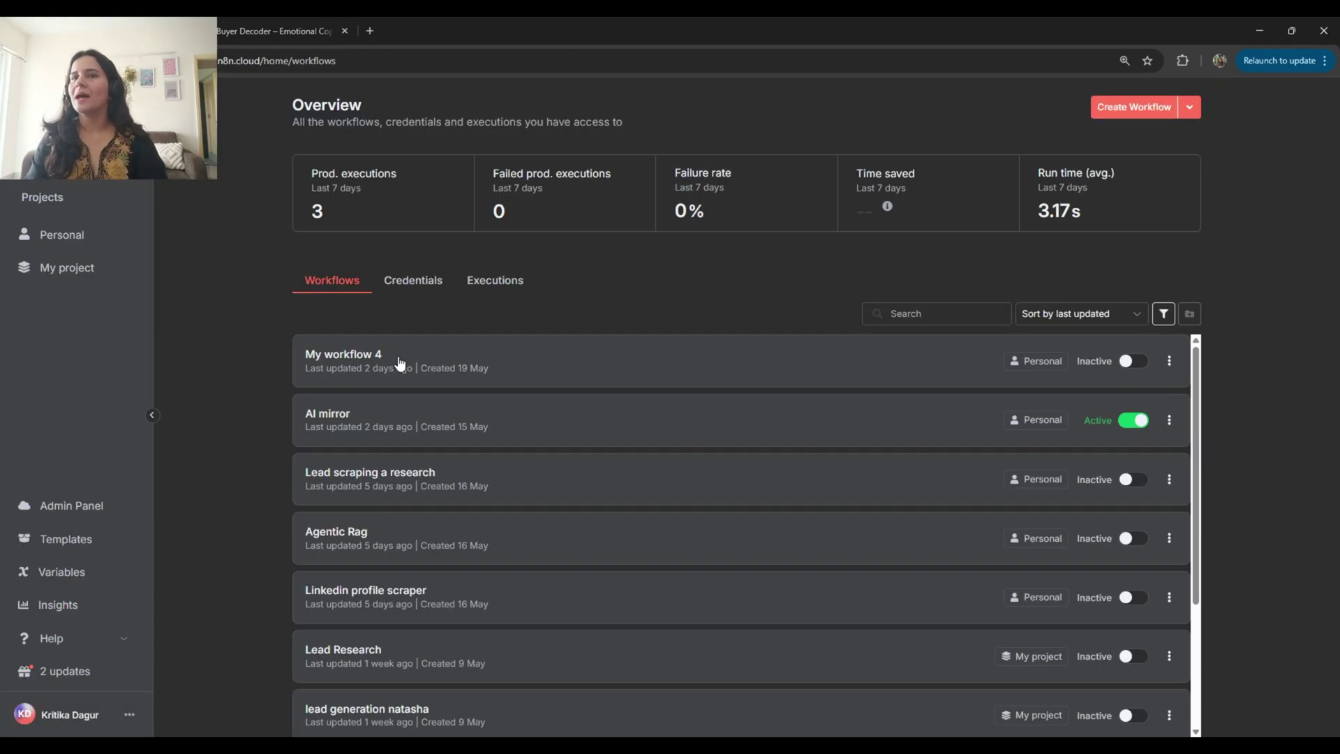
# Open "My workflow 4" in n8n and delete its Telegram Trigger node
pyautogui.click(401, 359)
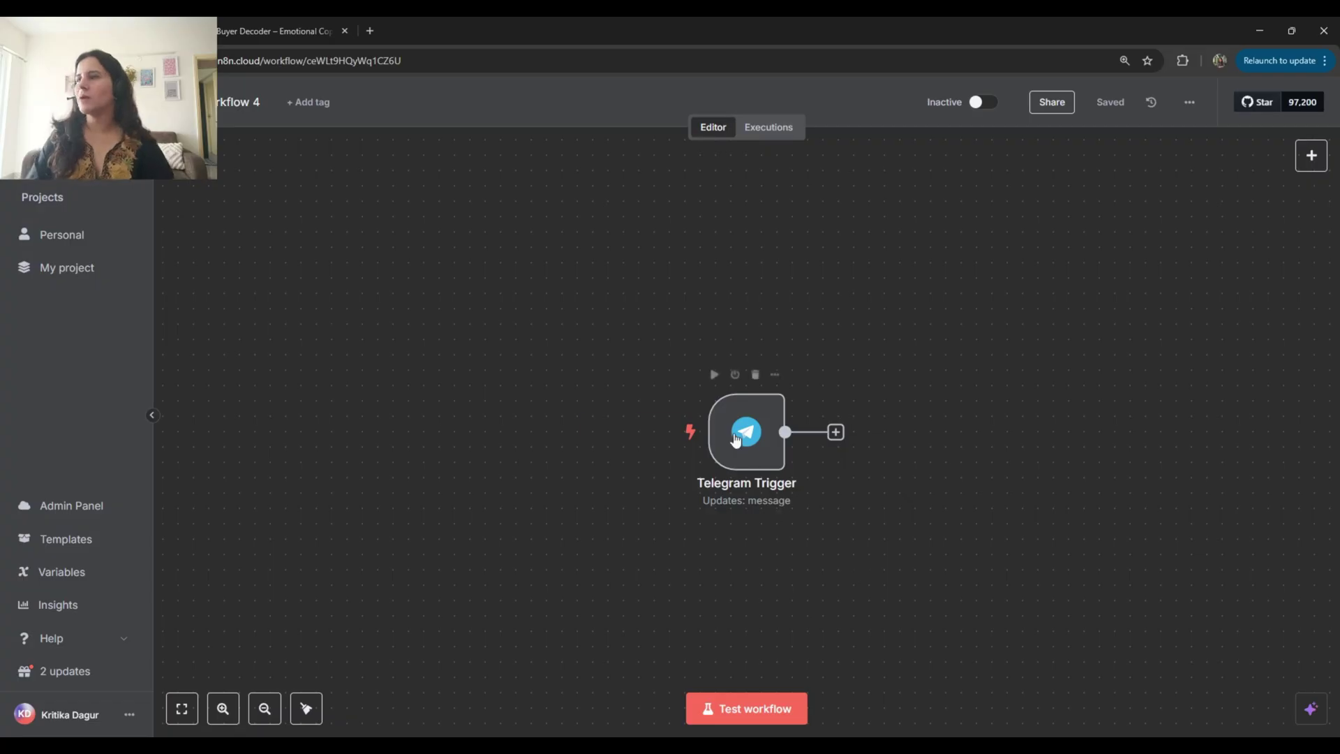
pyautogui.moveTo(747, 431); pyautogui.dragTo(335, 353)
pyautogui.click(345, 275)
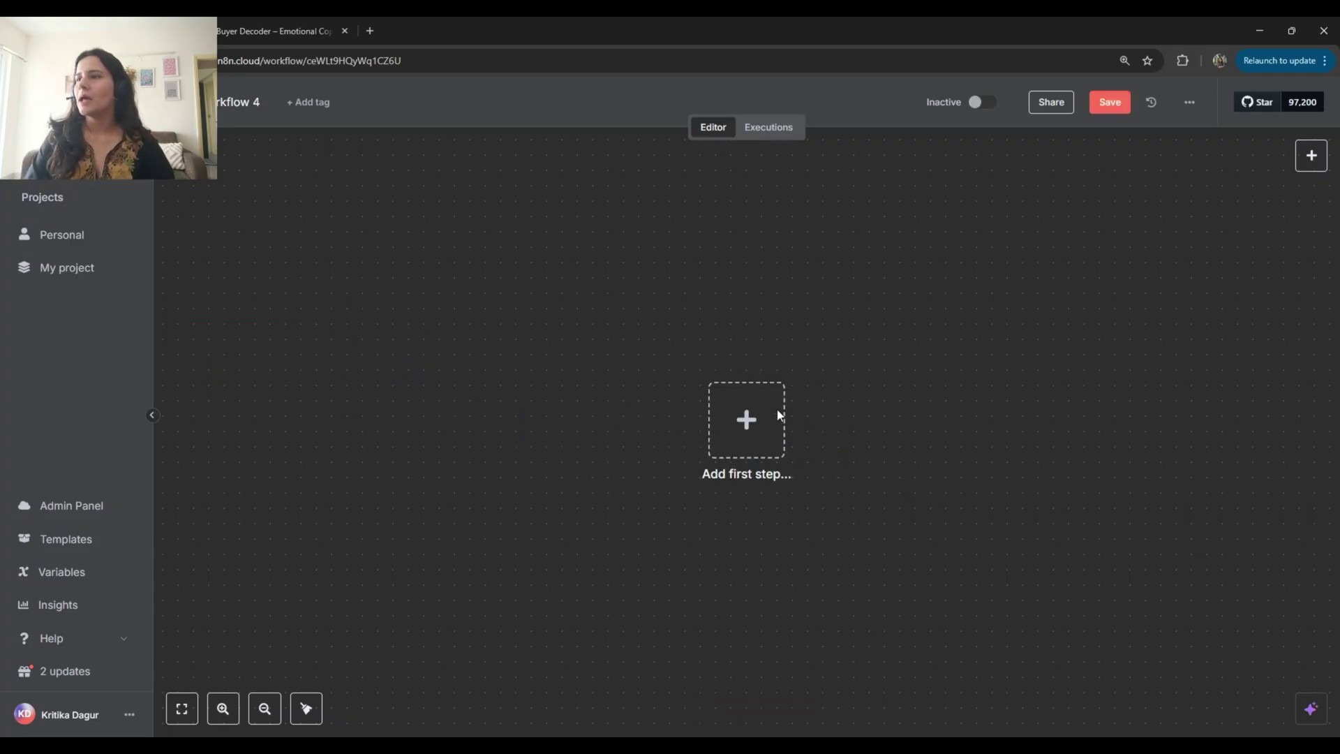
# Shift the canvas's empty first-step placeholder and open its list of trigger choices
pyautogui.moveTo(780, 415); pyautogui.dragTo(239, 312)
pyautogui.click(240, 312)
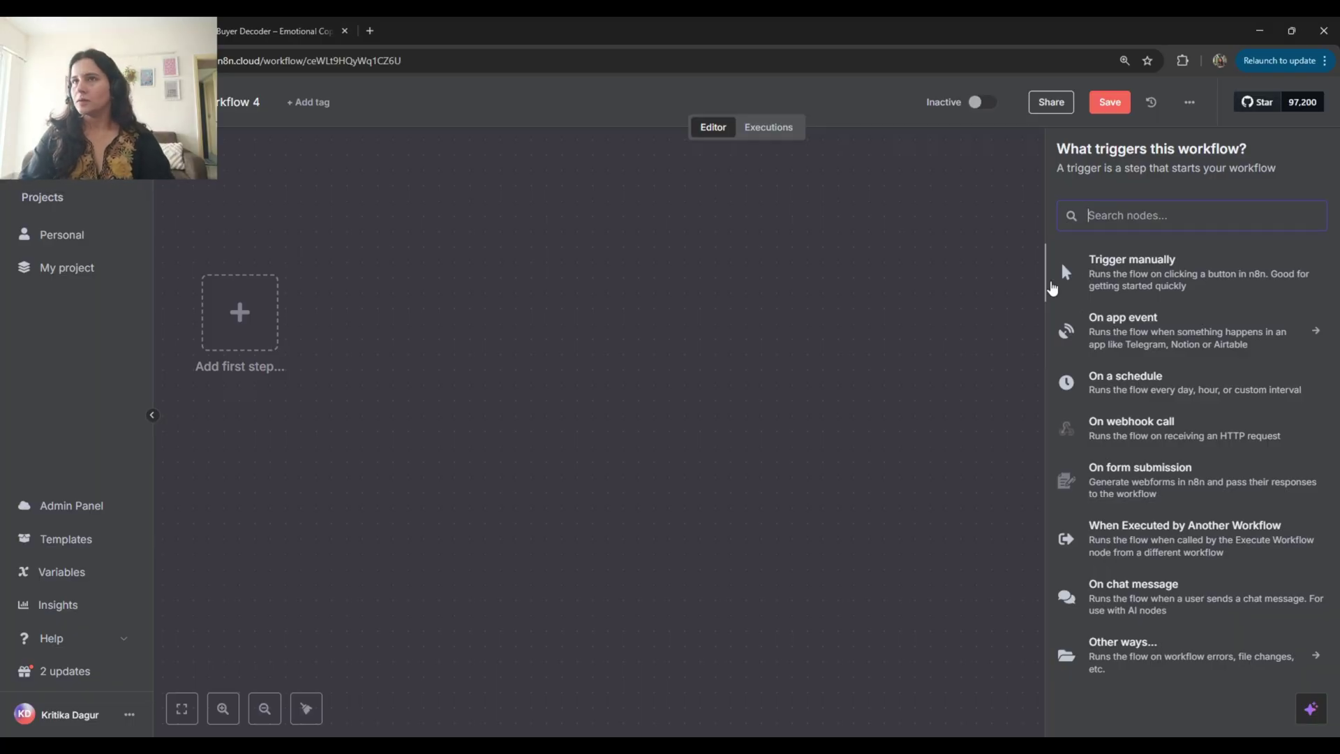
# Switch to the form's editor in Google Forms, view its settings, and open the linked responses spreadsheet
pyautogui.click(269, 23)
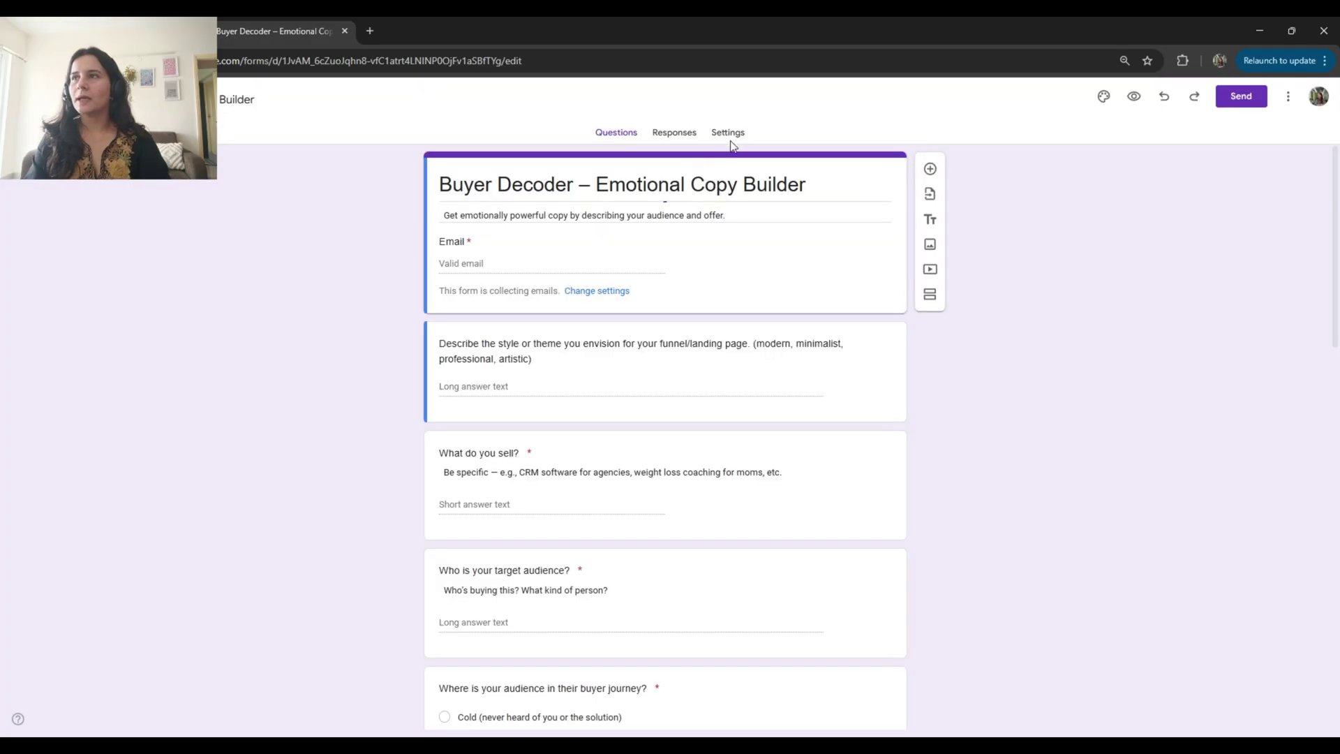
pyautogui.click(736, 136)
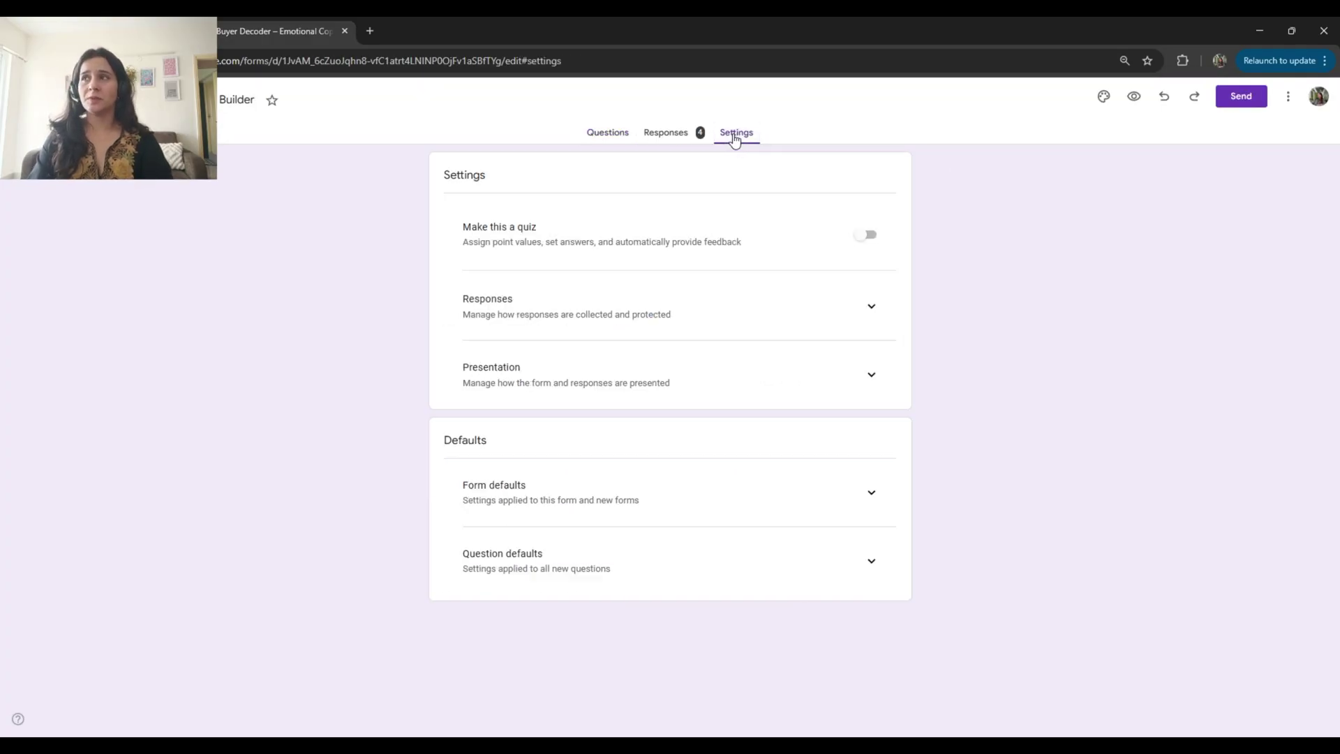
pyautogui.click(687, 143)
pyautogui.click(813, 177)
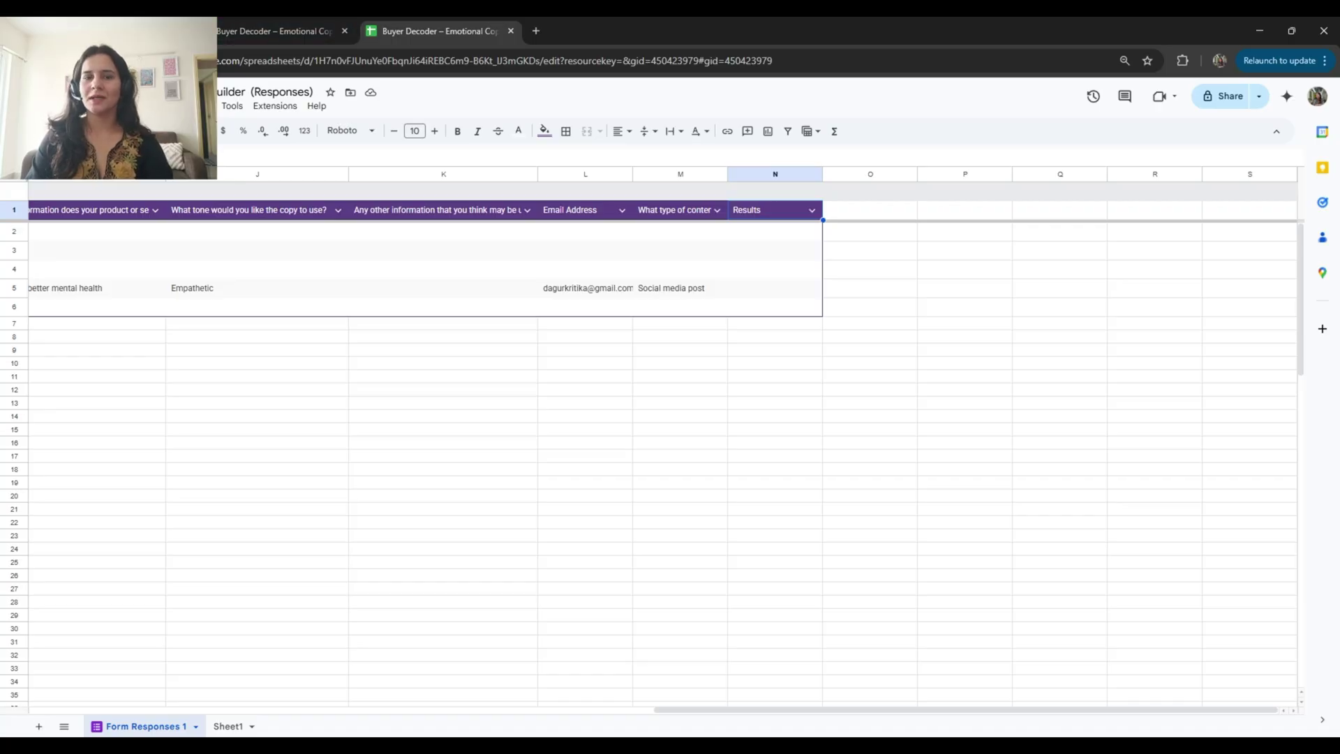
# Return to n8n and add a Google Sheets "On row added" trigger as the workflow's first node
pyautogui.click(116, 31)
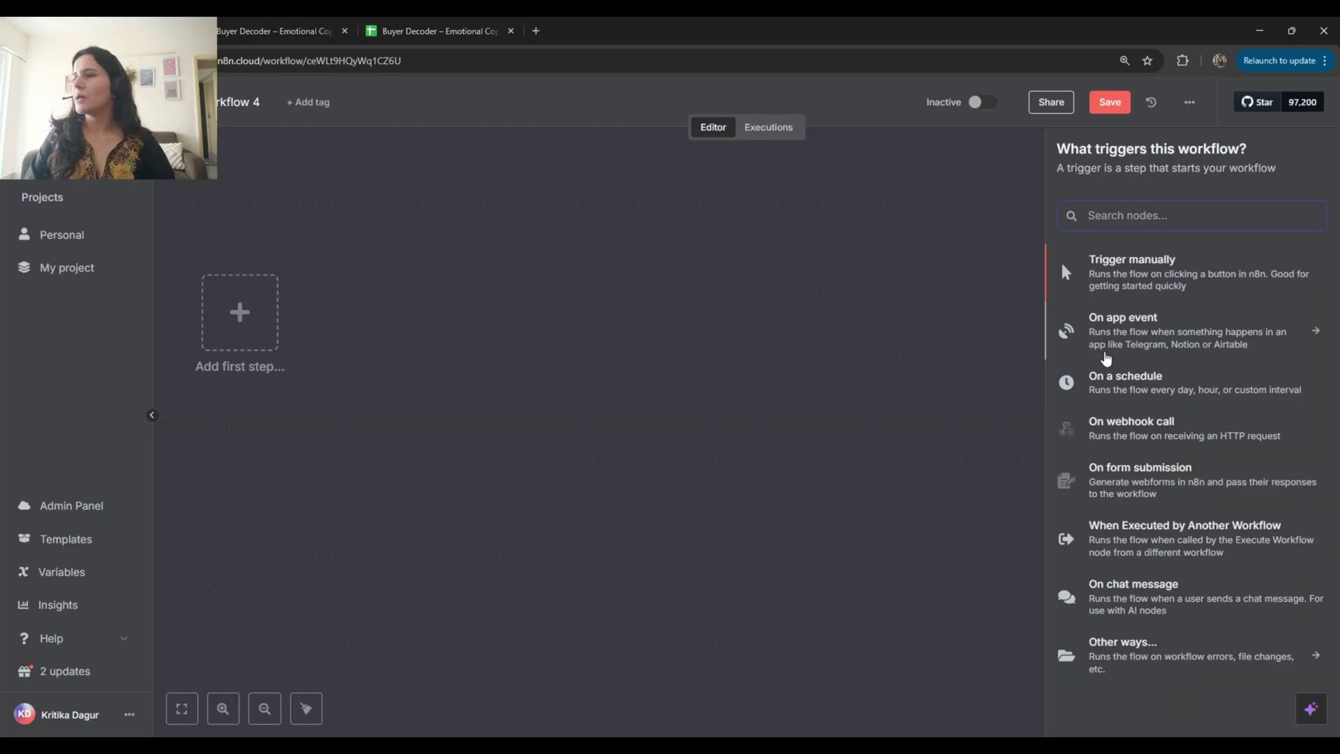
pyautogui.write('shee')
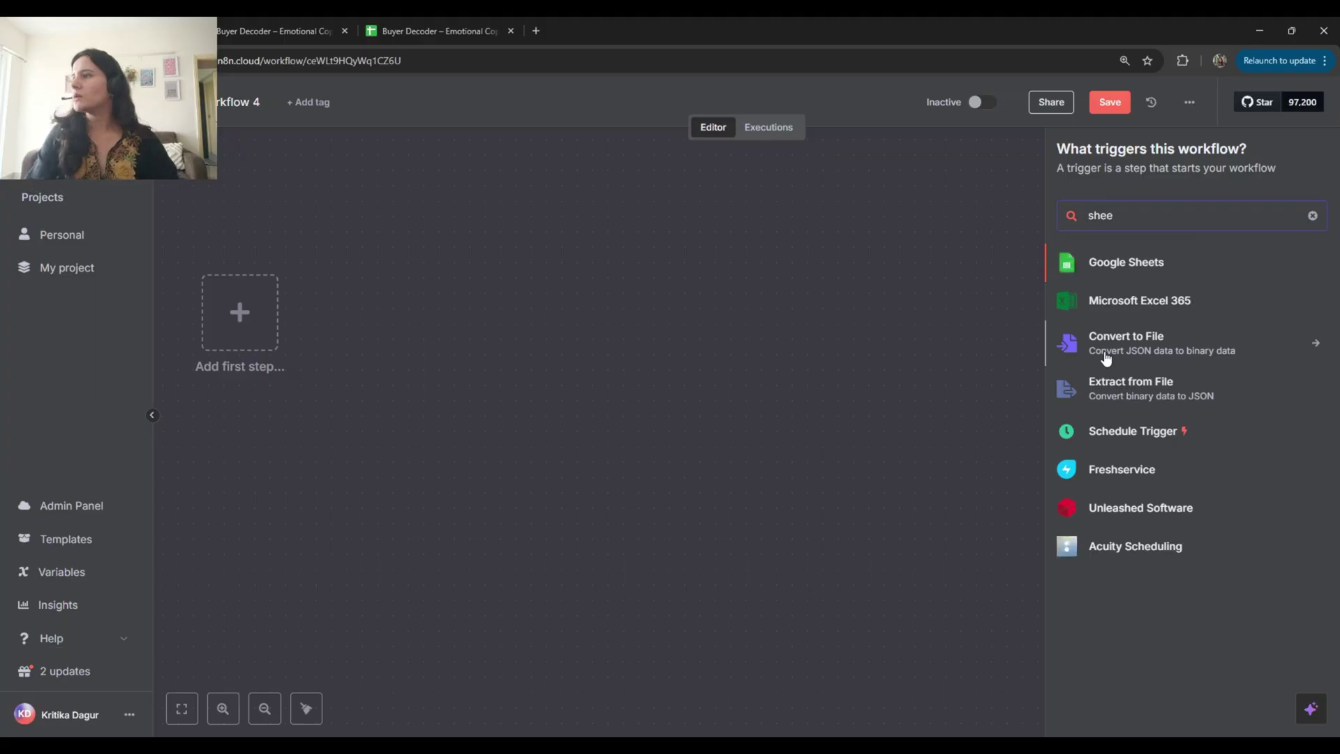
pyautogui.click(1120, 262)
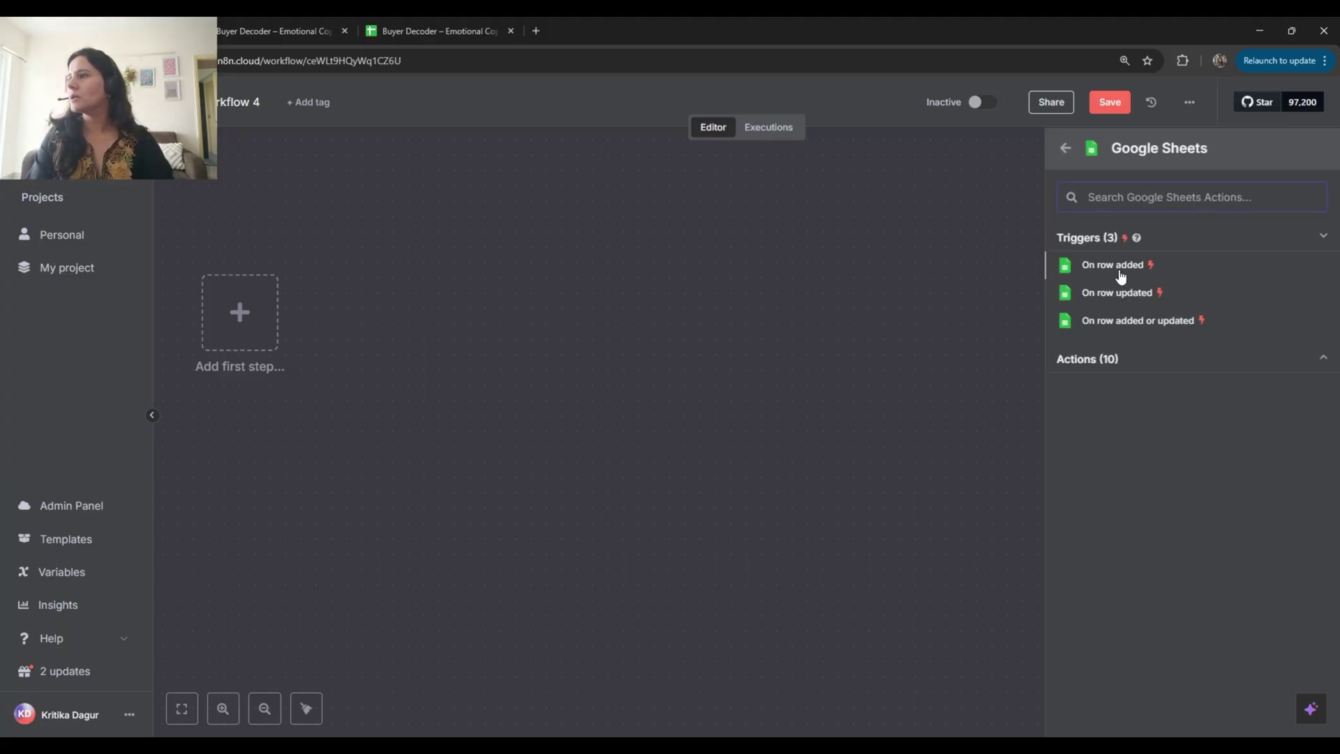
pyautogui.click(1120, 267)
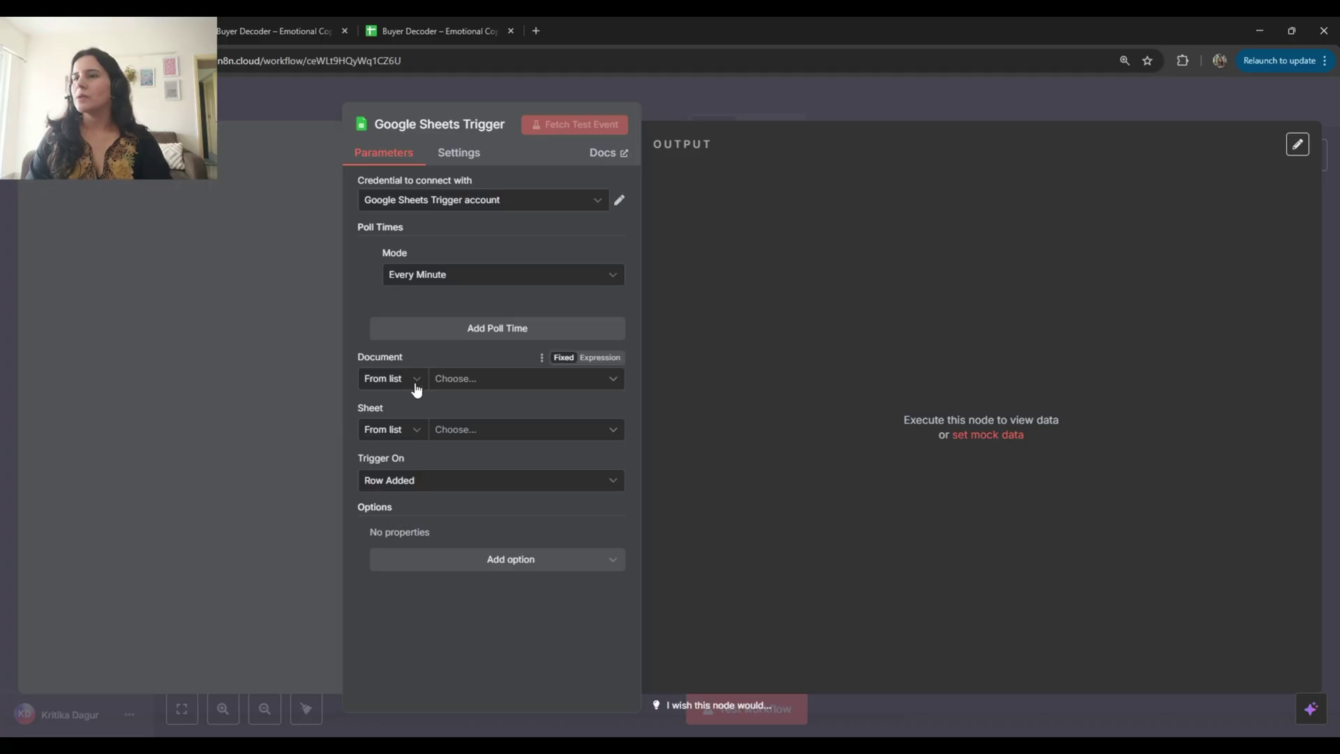
# Point the trigger to the "Buyer Decoder – Emotional Copy Builder" responses document and its "Form Responses 1" sheet
pyautogui.click(453, 378)
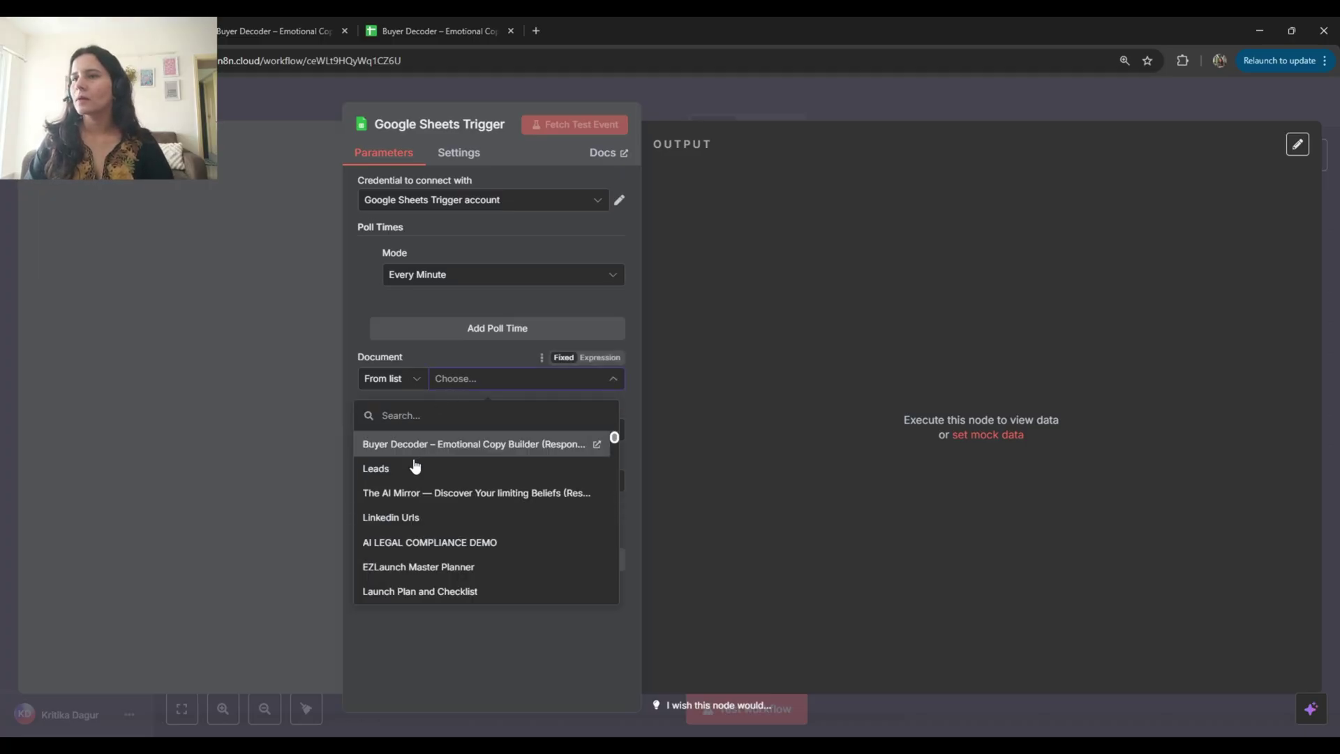
pyautogui.click(416, 453)
pyautogui.click(442, 431)
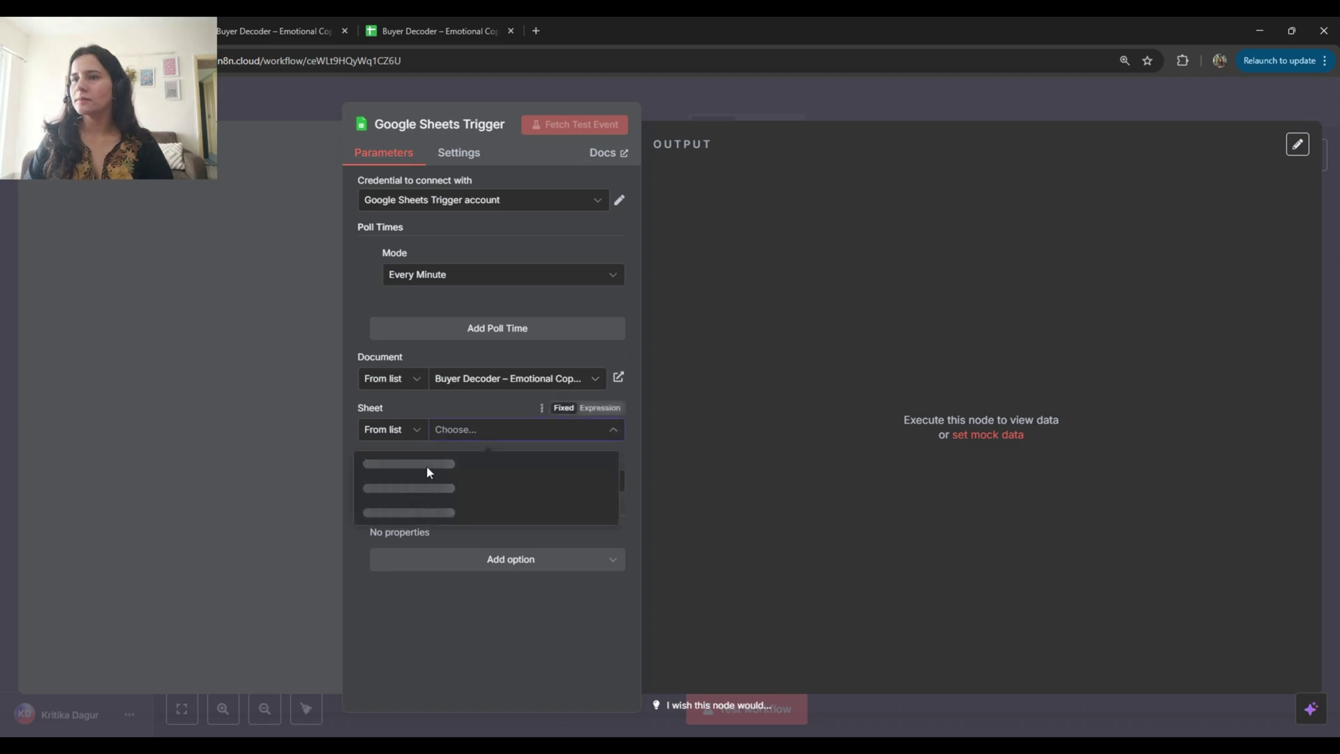
pyautogui.click(419, 465)
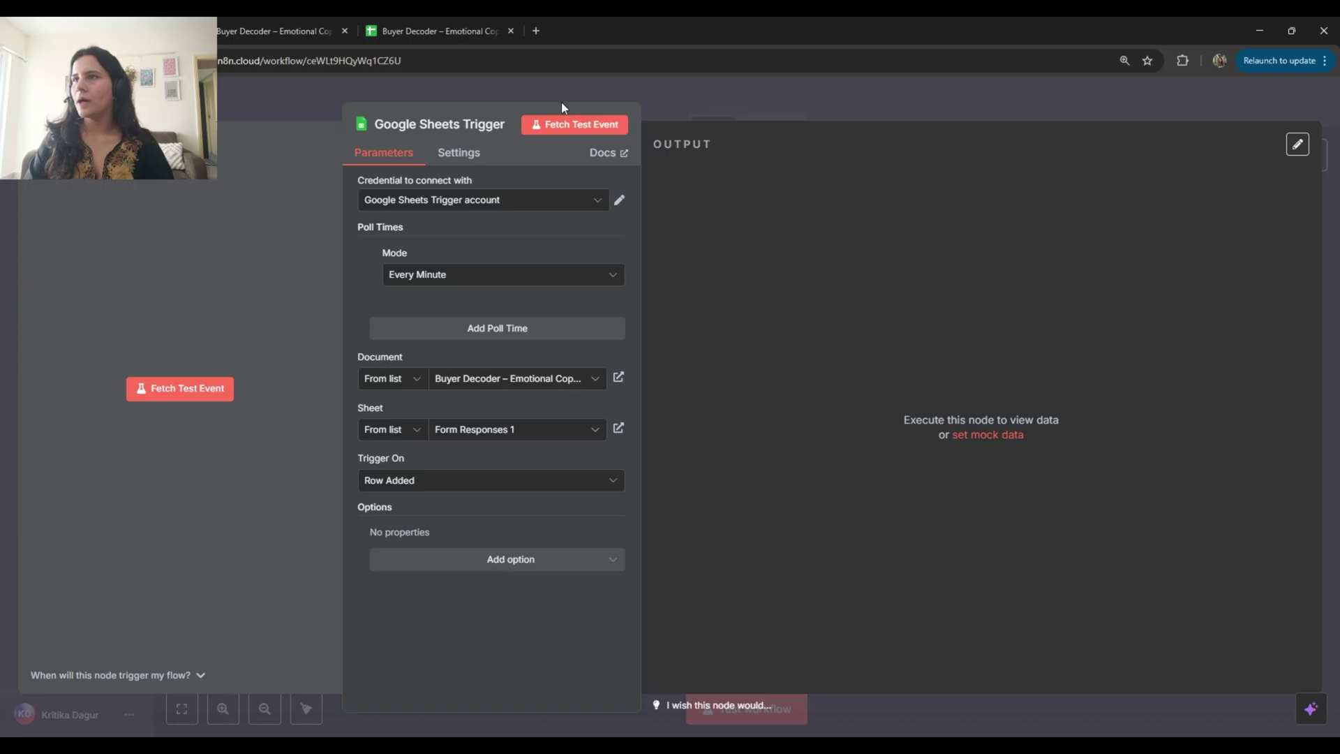
# Fetch a test event for the Google Sheets trigger, review the returned form answers, and close the node
pyautogui.click(575, 124)
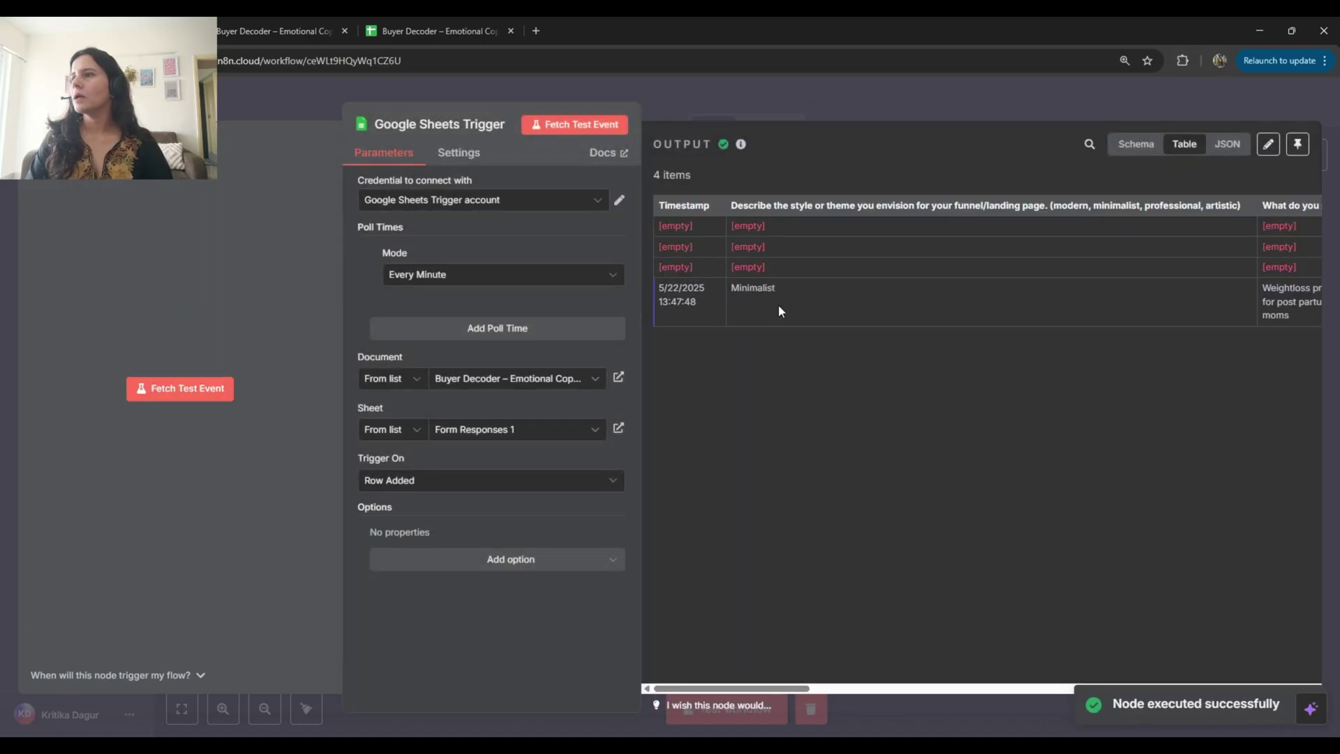
pyautogui.hscroll(10, 779, 309)
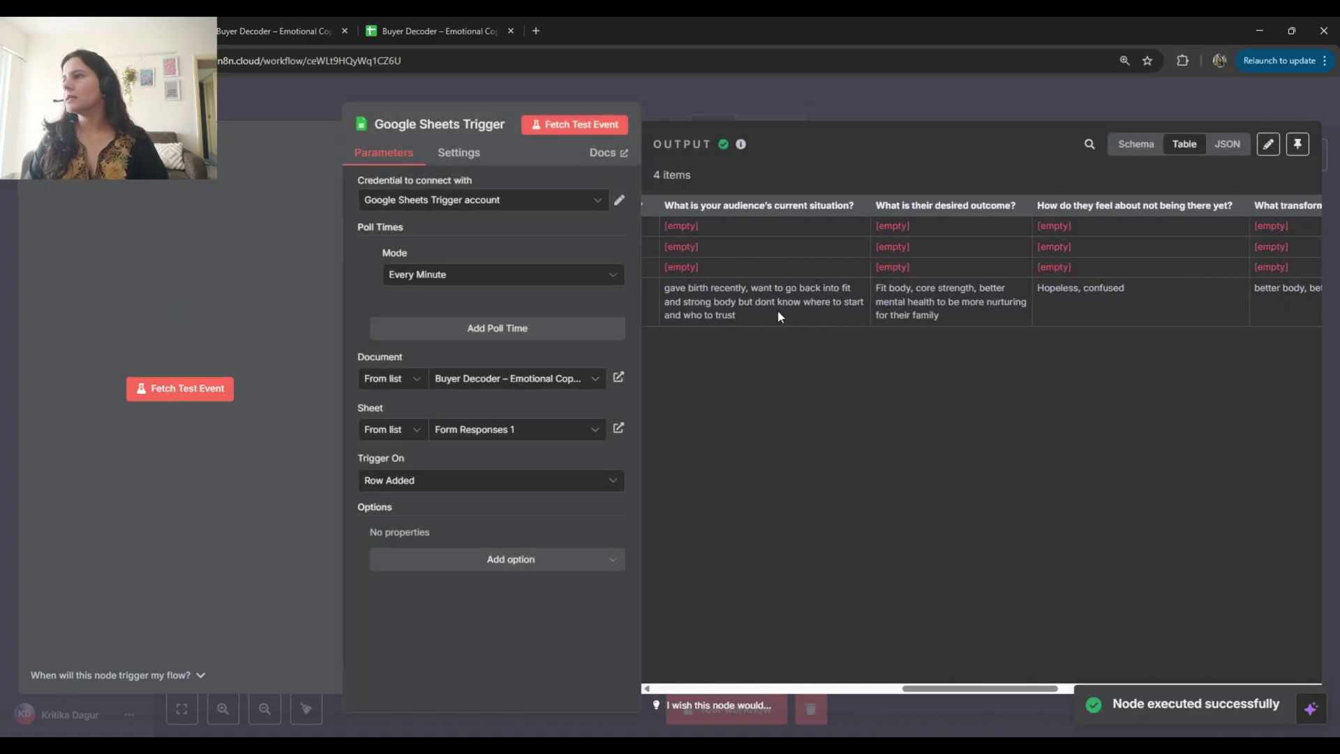
pyautogui.hscroll(5, 778, 314)
pyautogui.hscroll(-15, 777, 314)
pyautogui.click(68, 100)
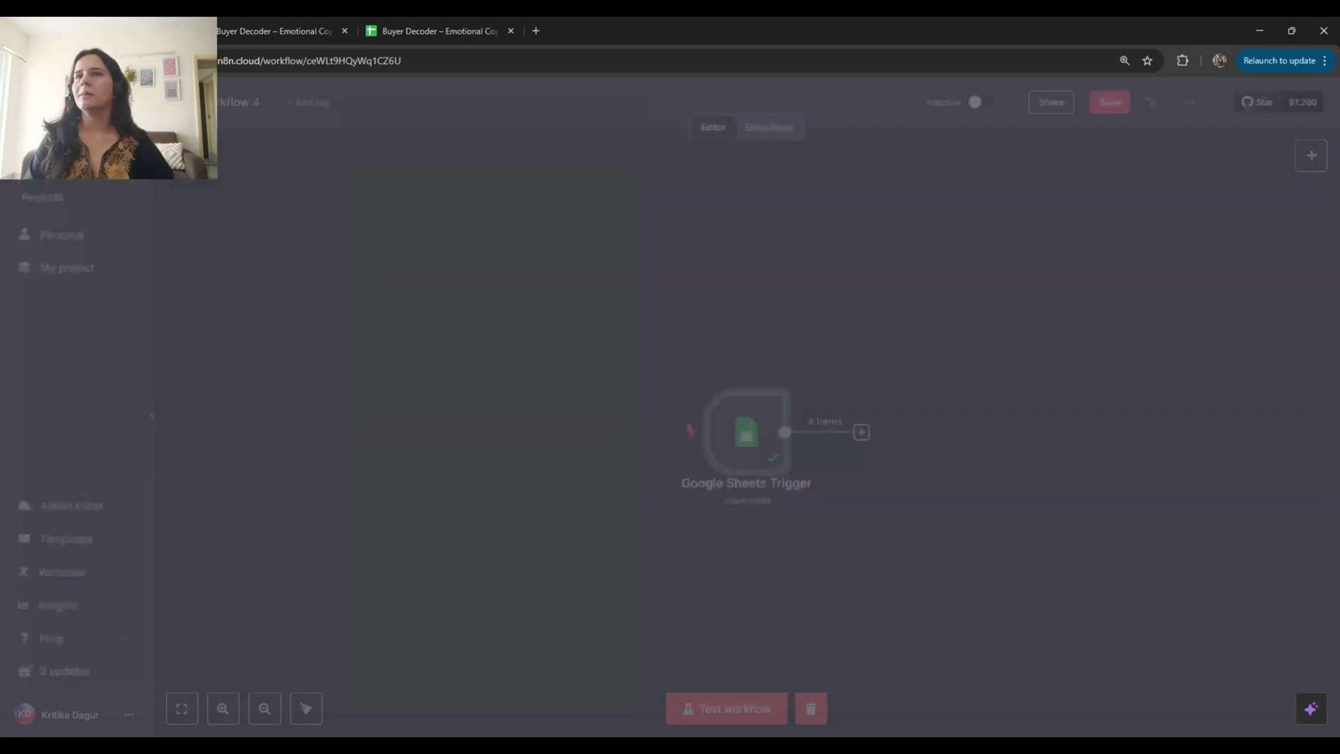
# Reposition the trigger node and connect a Remove Duplicates node with the "Remove items processed in previous executions" action
pyautogui.moveTo(742, 431); pyautogui.dragTo(294, 284)
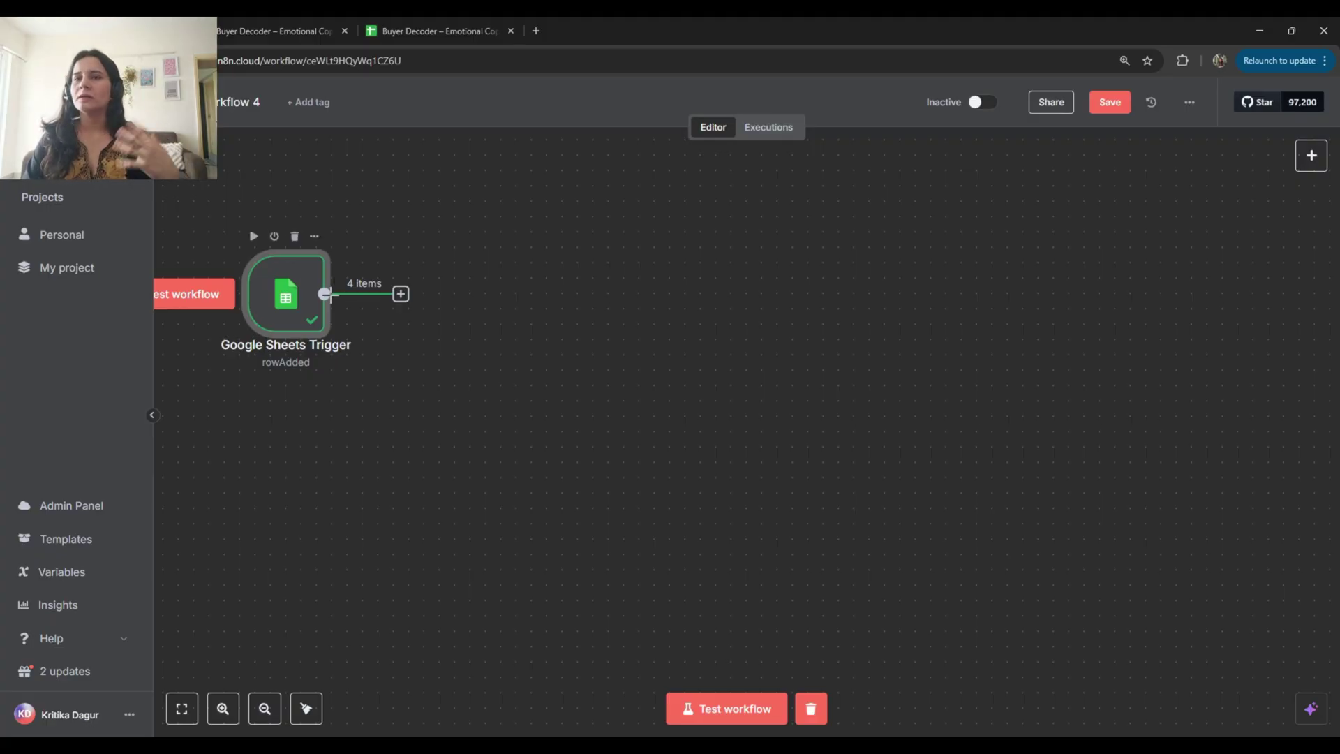
pyautogui.click(402, 294)
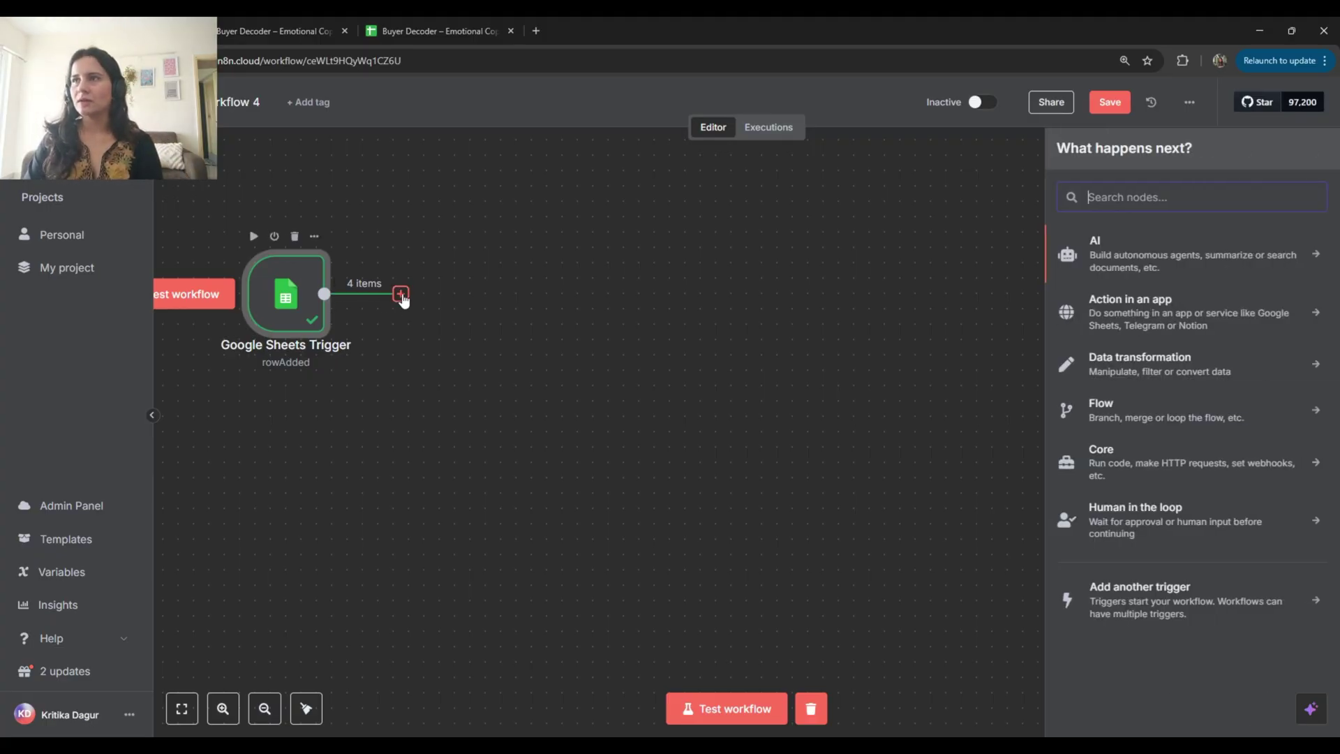
pyautogui.write('du')
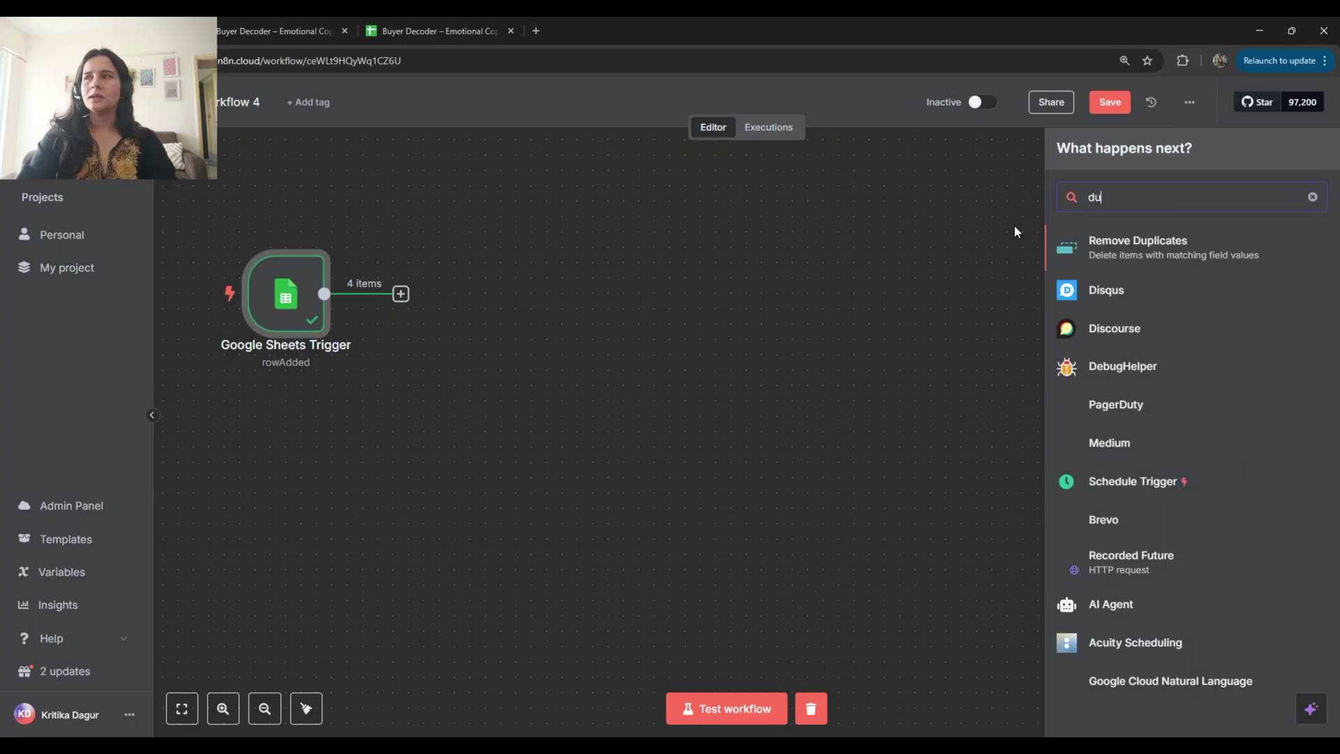
pyautogui.click(1195, 253)
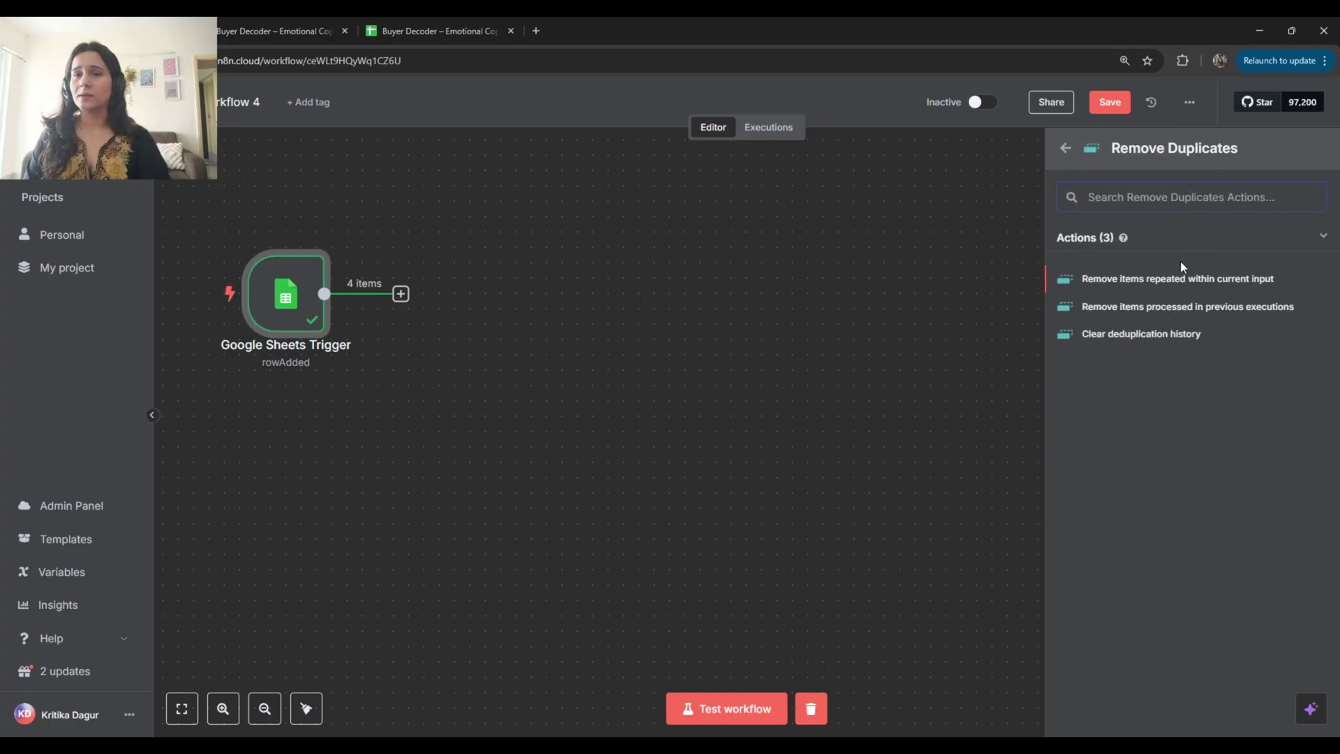
pyautogui.click(1172, 308)
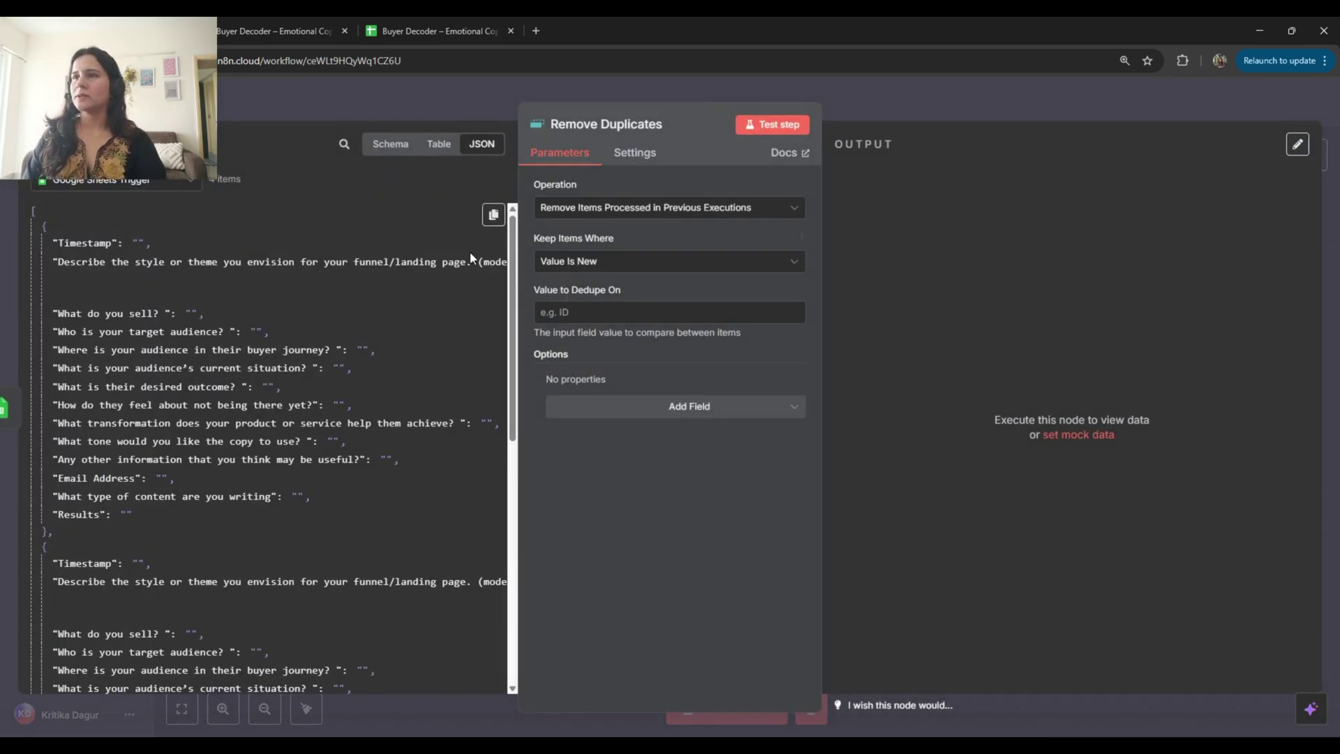
# Set Remove Duplicates to dedupe on the incoming Email Address field, close the node, and place it closer to the trigger
pyautogui.scroll(-5, 77, 258)
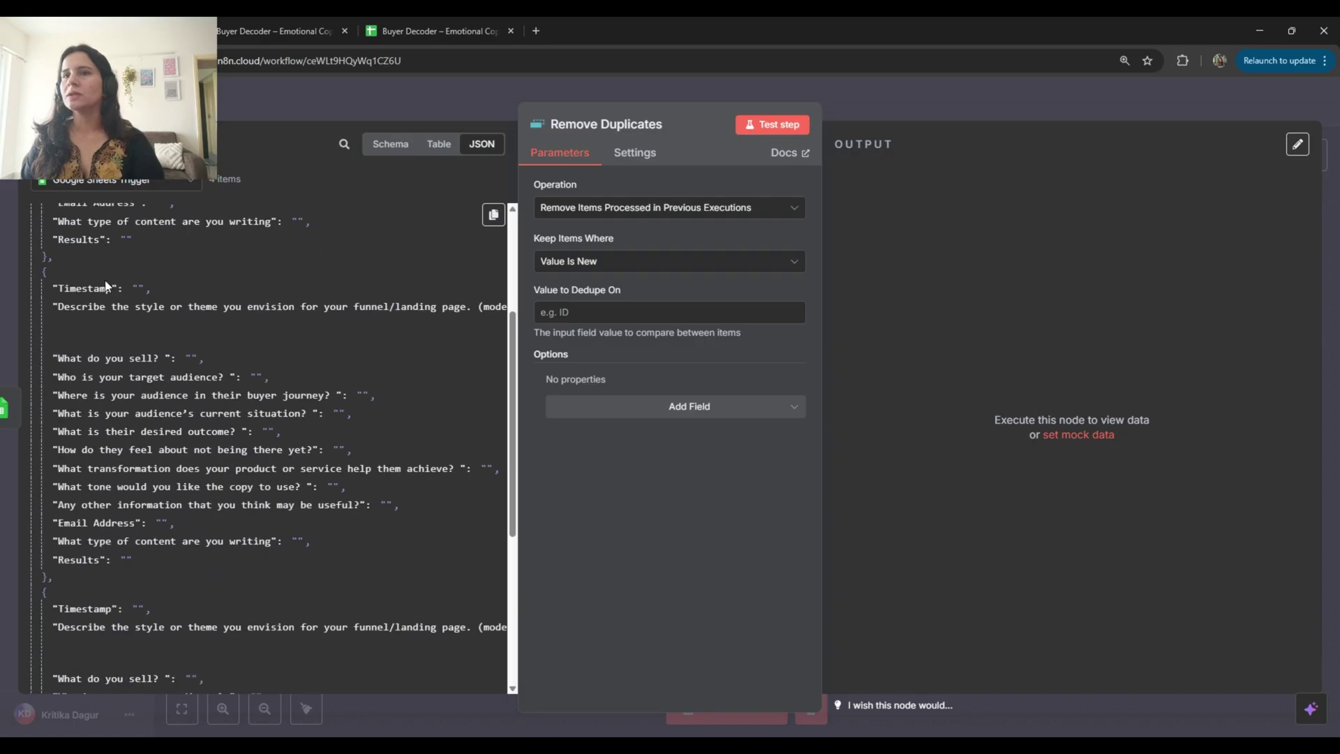
pyautogui.scroll(3, 105, 295)
pyautogui.scroll(-3, 106, 290)
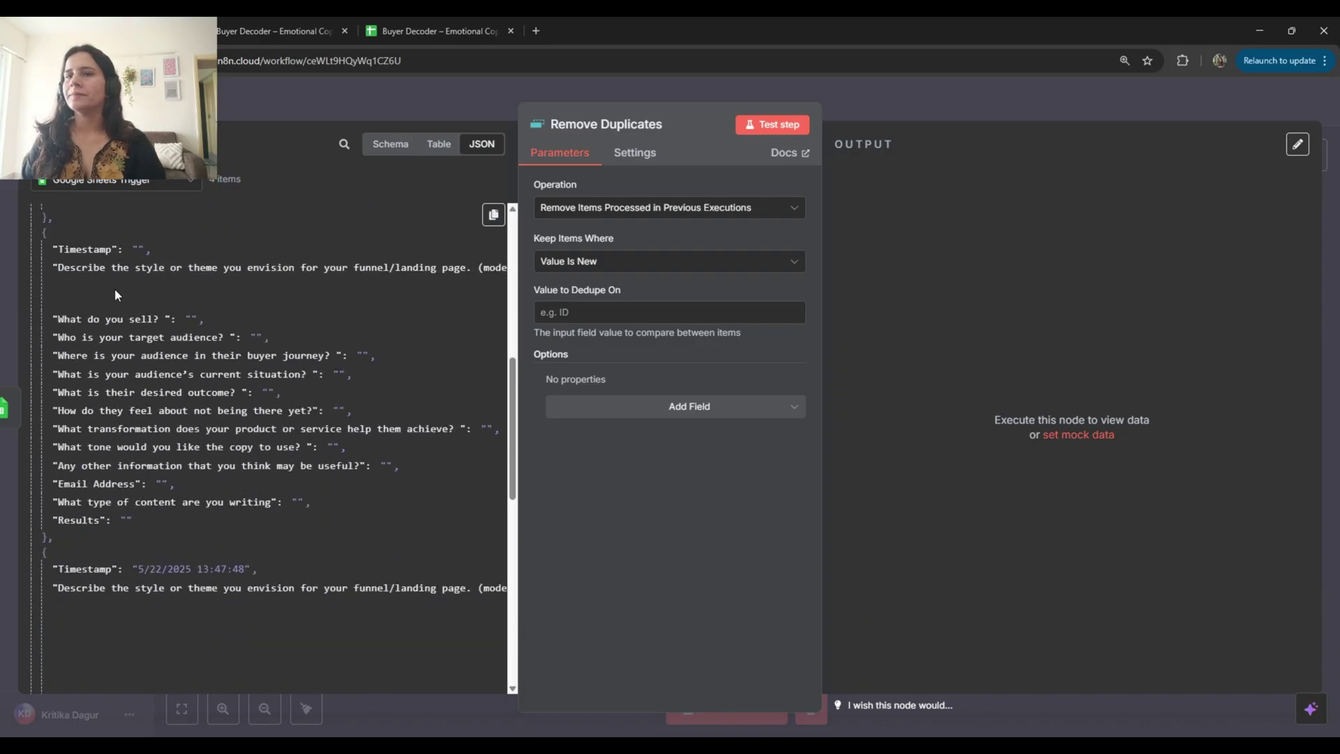
pyautogui.scroll(-3, 114, 289)
pyautogui.scroll(8, 134, 293)
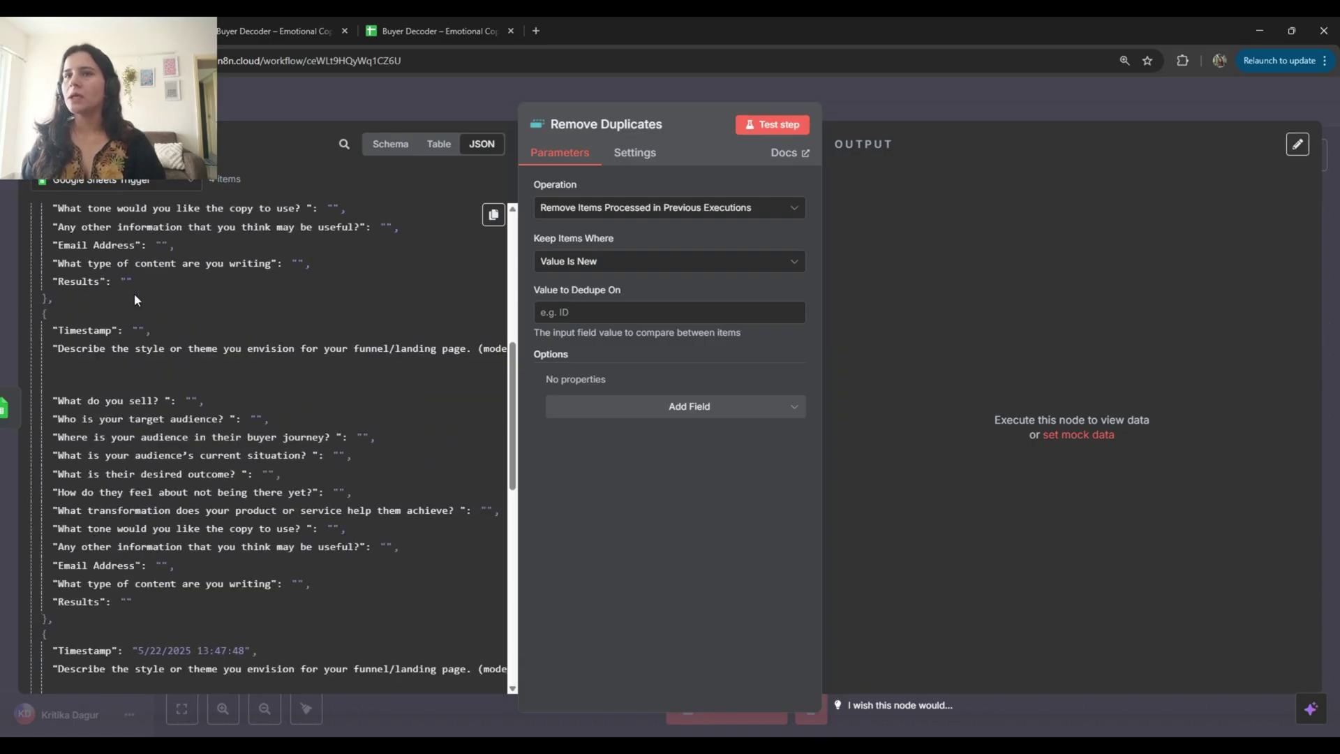
pyautogui.scroll(3, 143, 286)
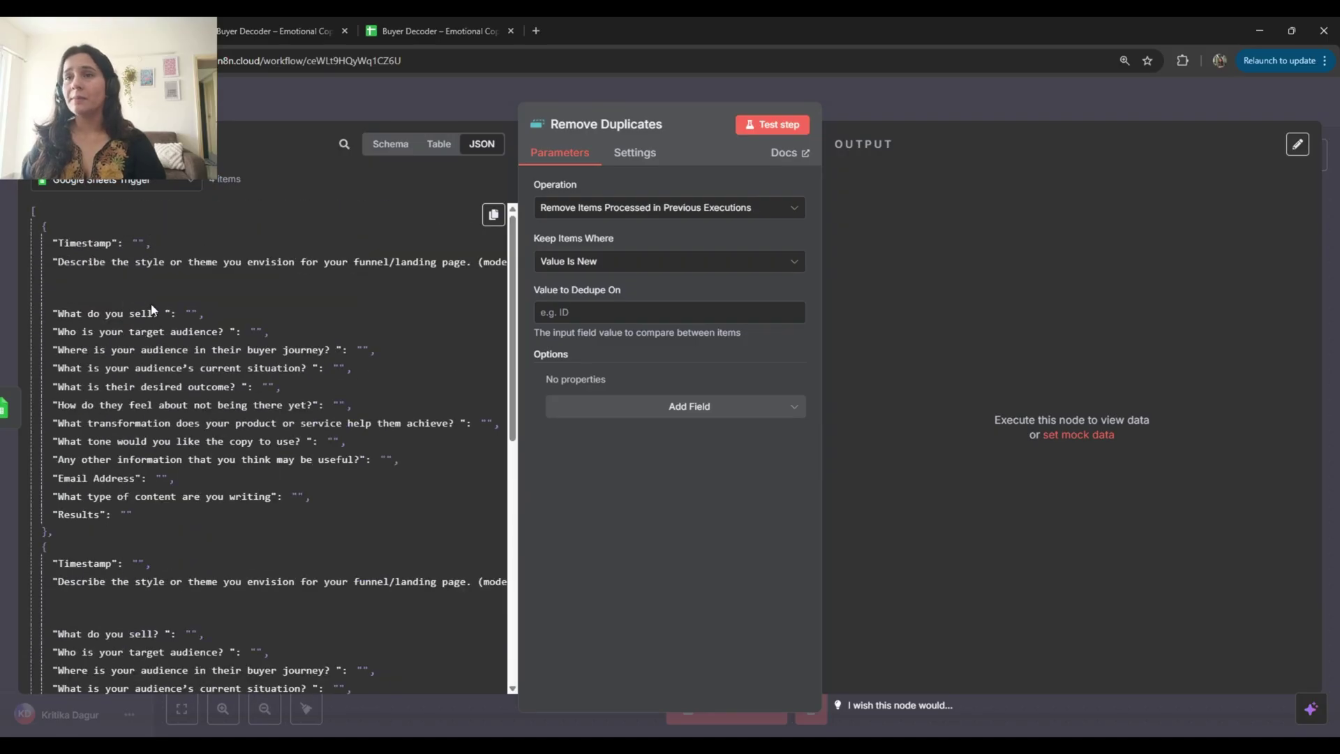
pyautogui.scroll(-5, 147, 272)
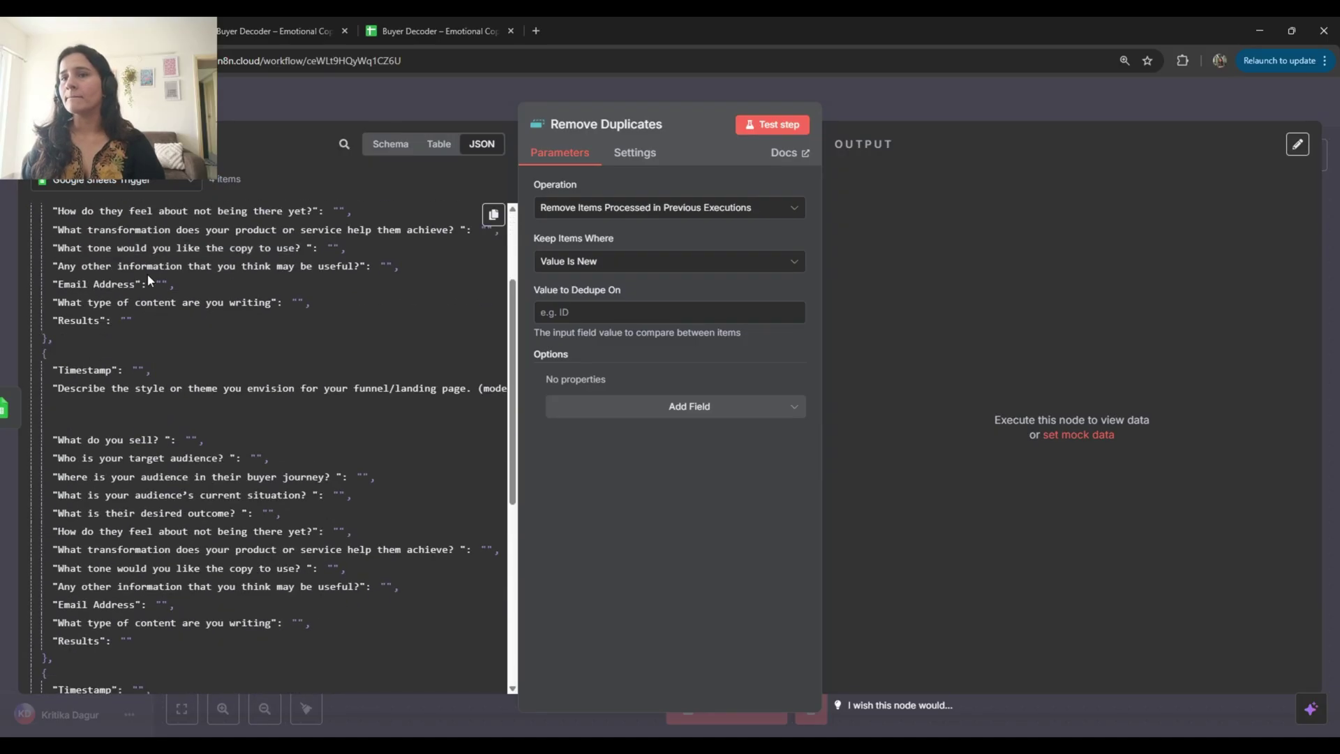
pyautogui.scroll(-10, 148, 279)
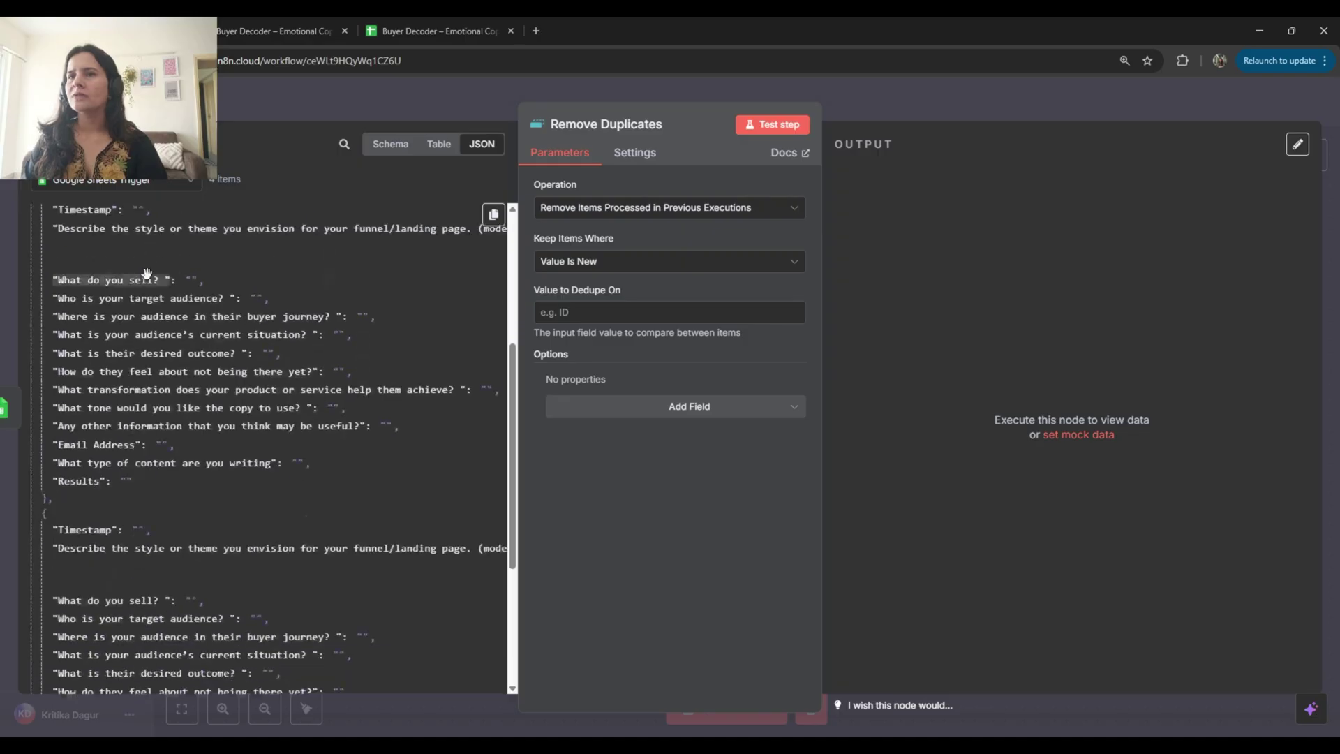
pyautogui.scroll(-8, 149, 274)
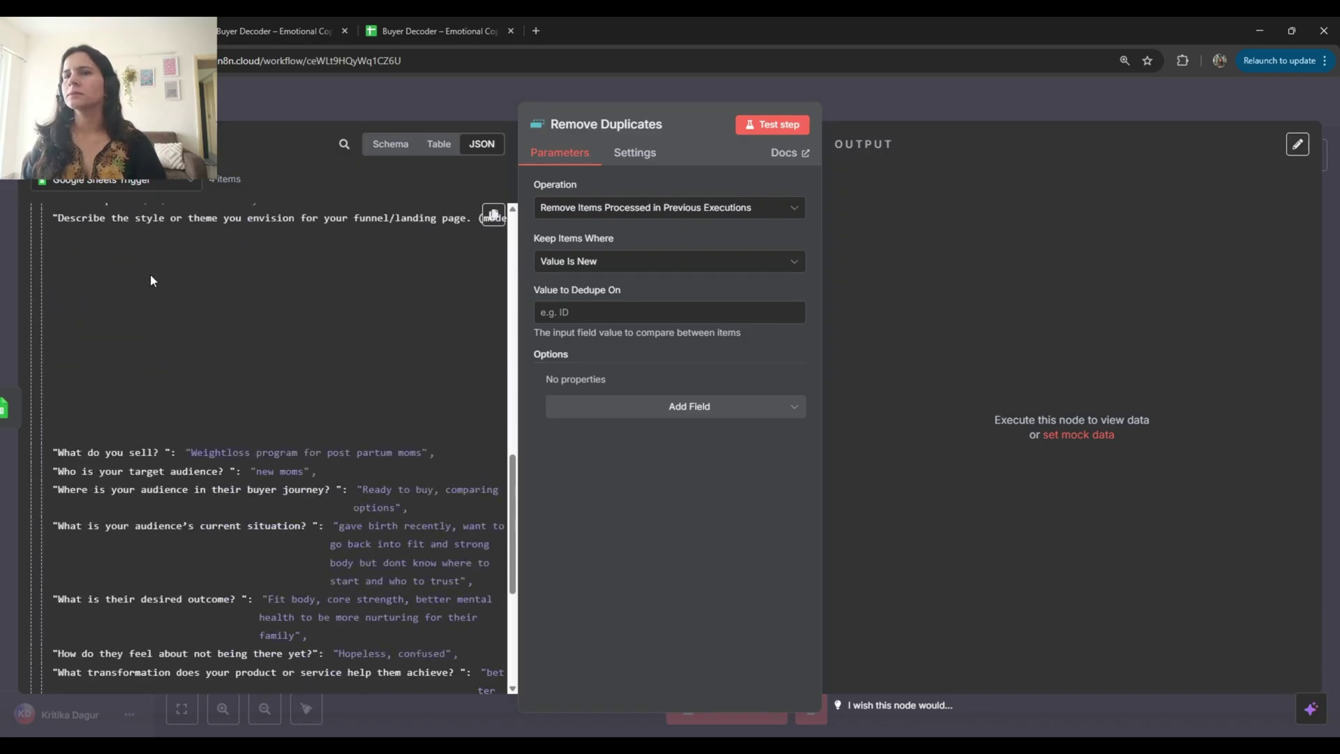
pyautogui.scroll(-4, 151, 274)
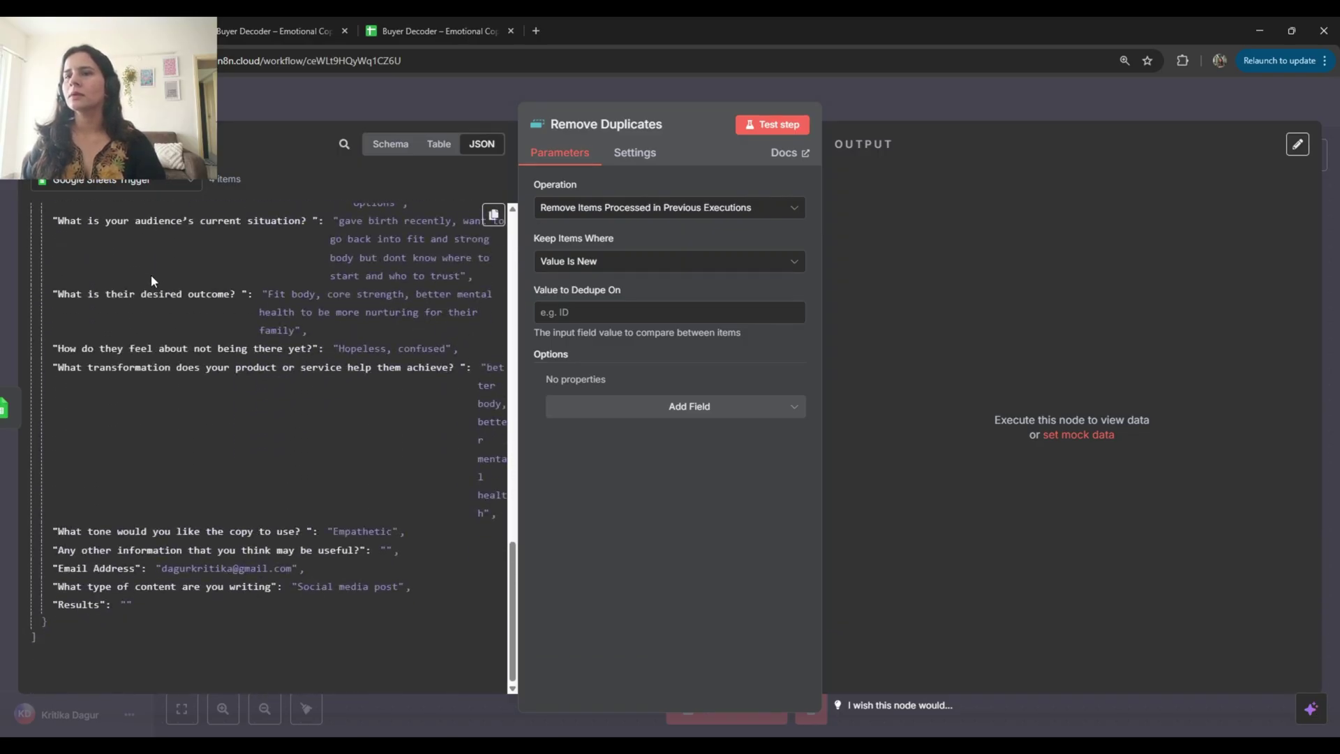
pyautogui.moveTo(67, 606); pyautogui.dragTo(659, 316)
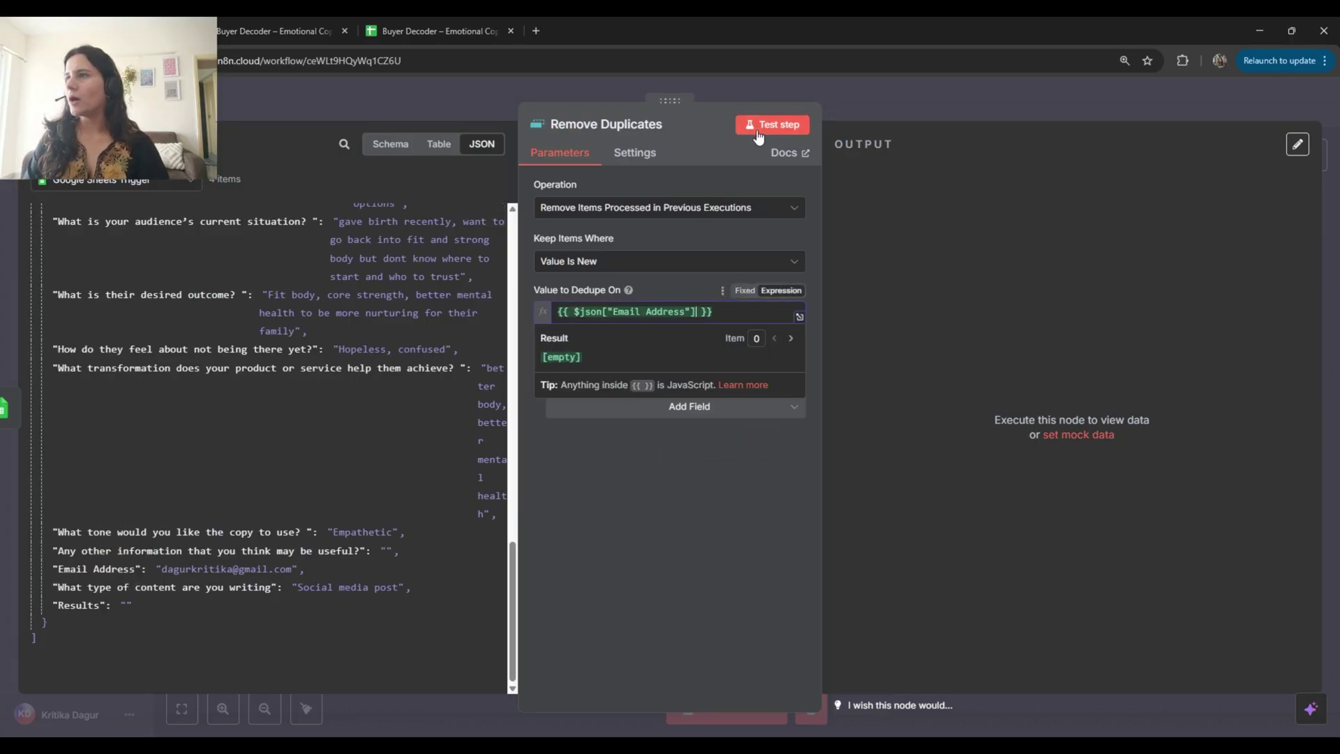
pyautogui.press('Escape')
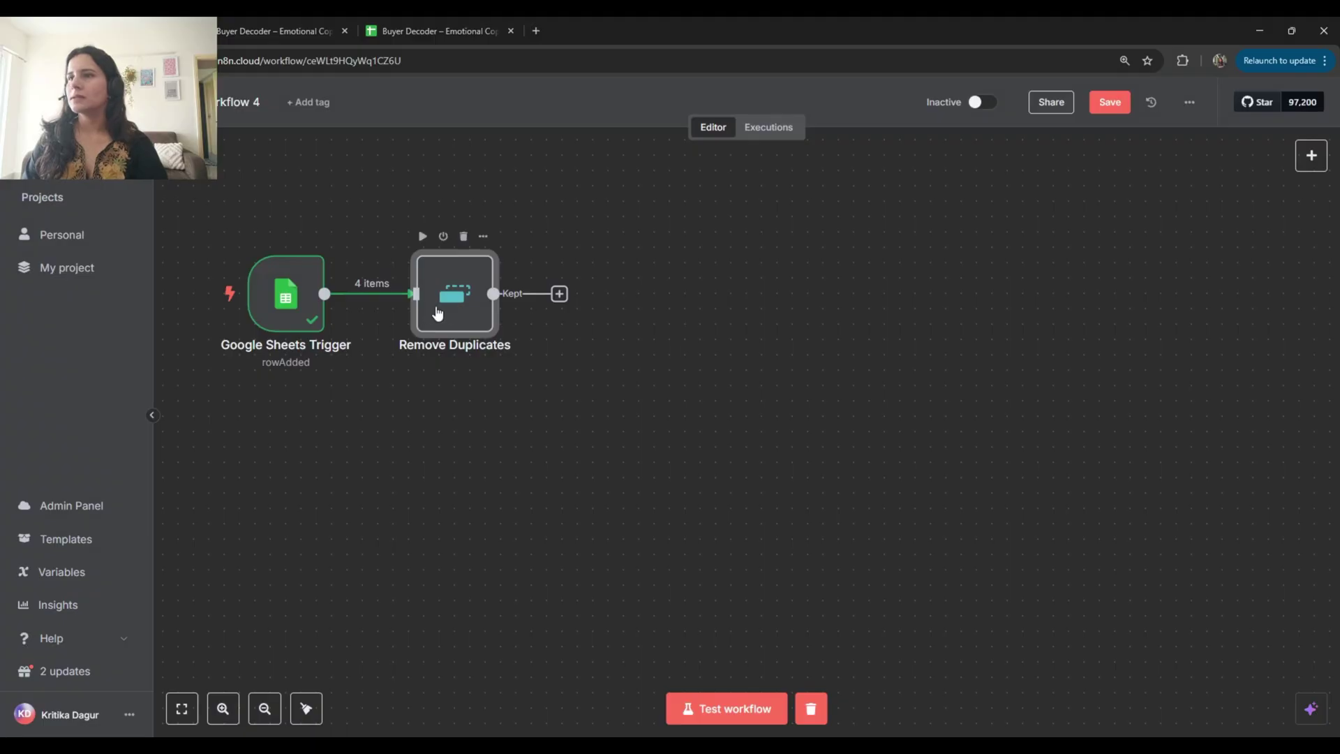
pyautogui.moveTo(394, 299); pyautogui.dragTo(409, 299)
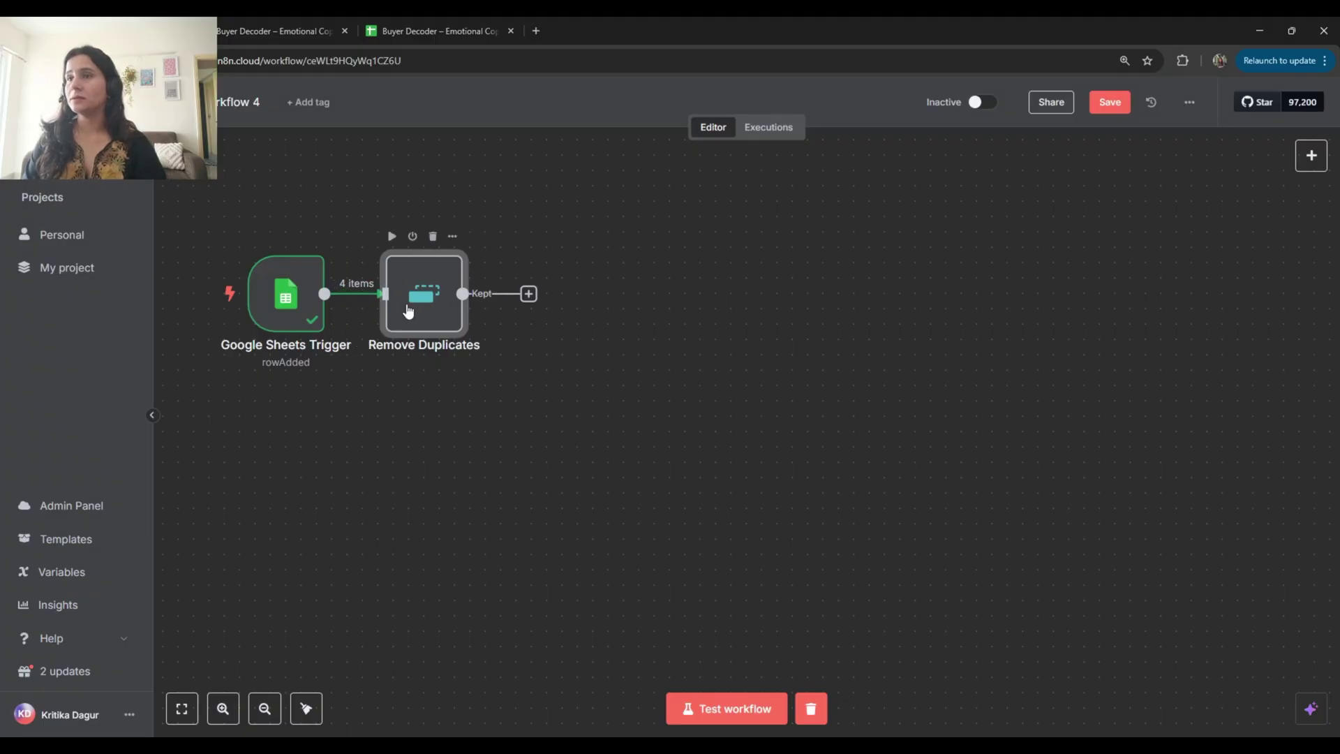
# Add a Basic LLM Chain after Remove Duplicates and set its user message prompt source to "Define below"
pyautogui.click(528, 293)
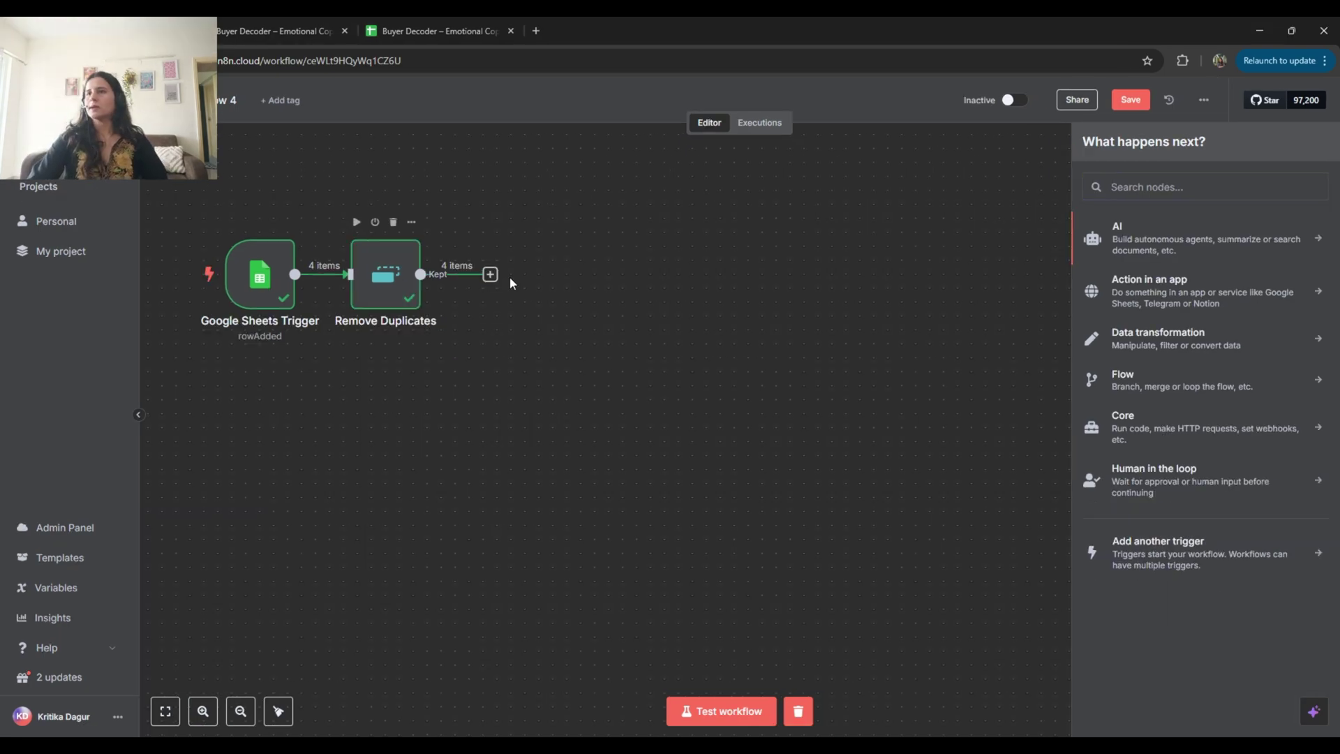
pyautogui.click(1213, 231)
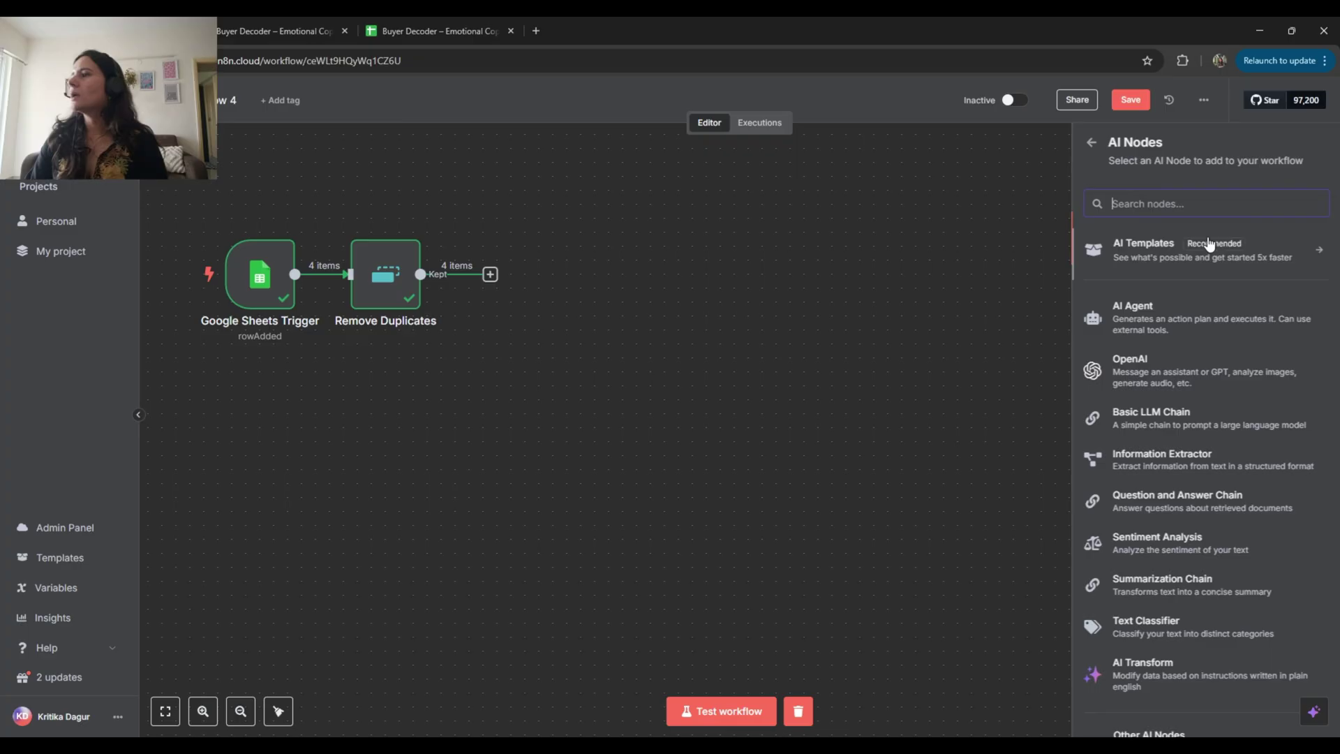
pyautogui.click(1156, 417)
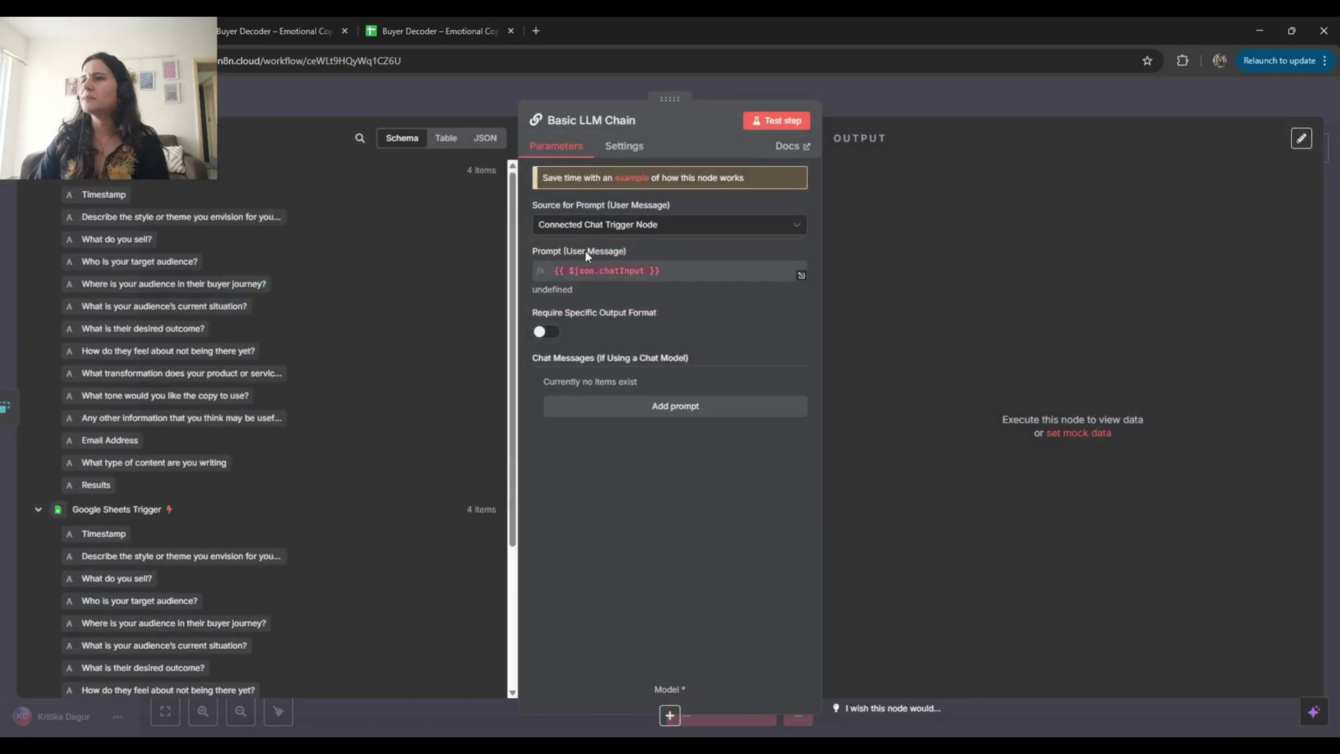
pyautogui.click(629, 236)
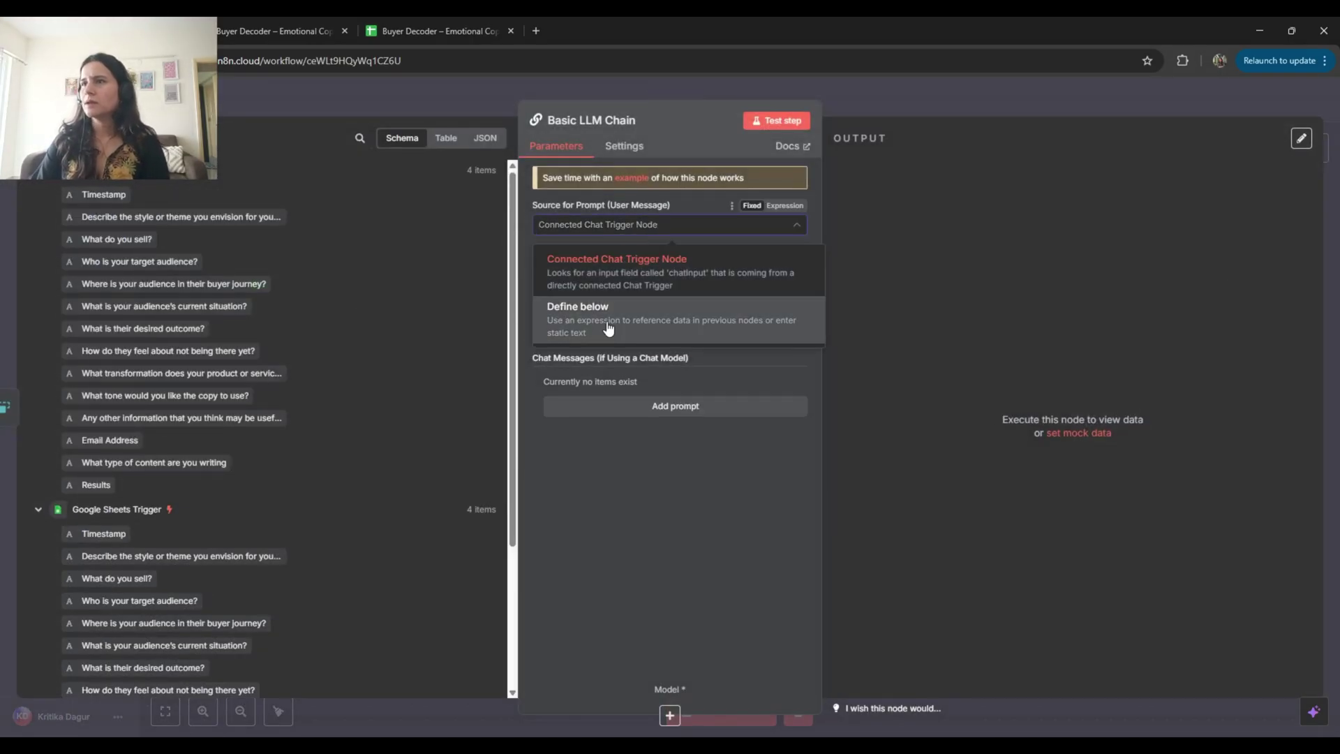
pyautogui.click(572, 303)
# Begin the user message prompt in the expanded expression editor with "I'm selling" followed by the "What do you sell?" field
pyautogui.click(664, 286)
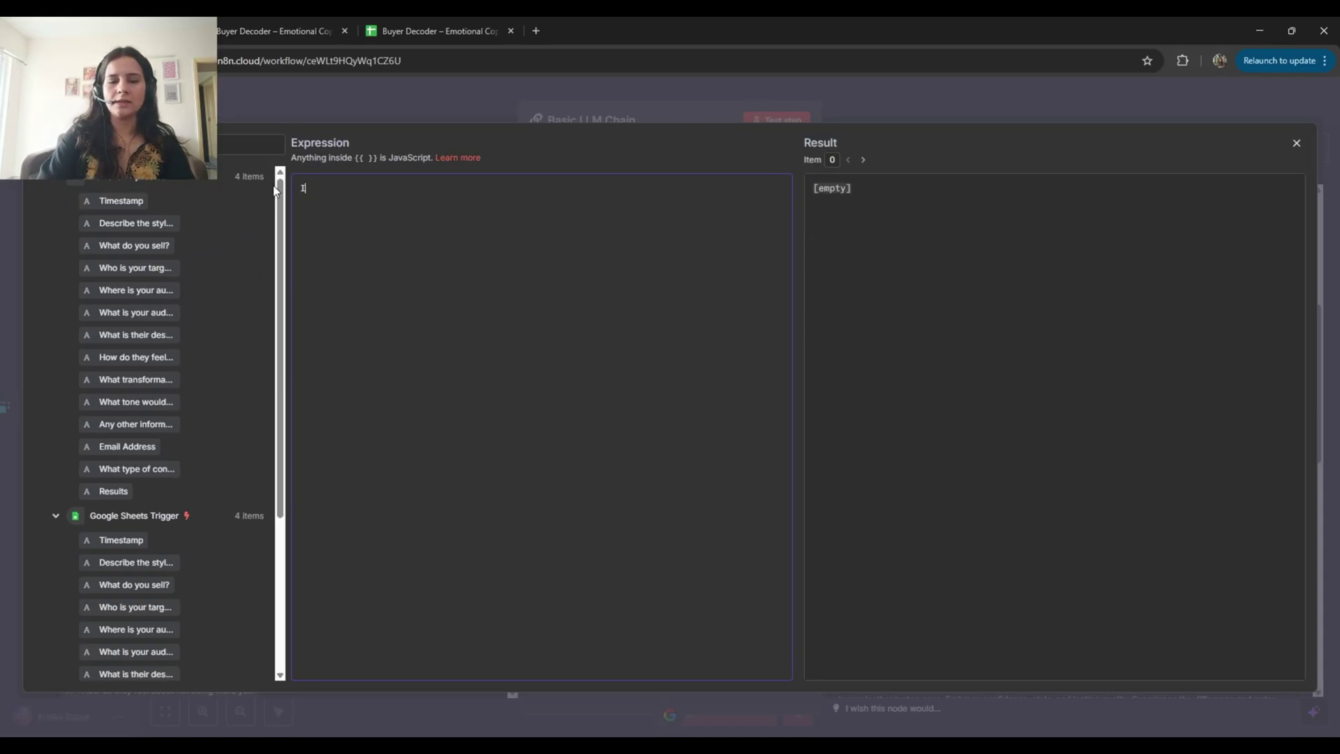
pyautogui.write("'m selli")
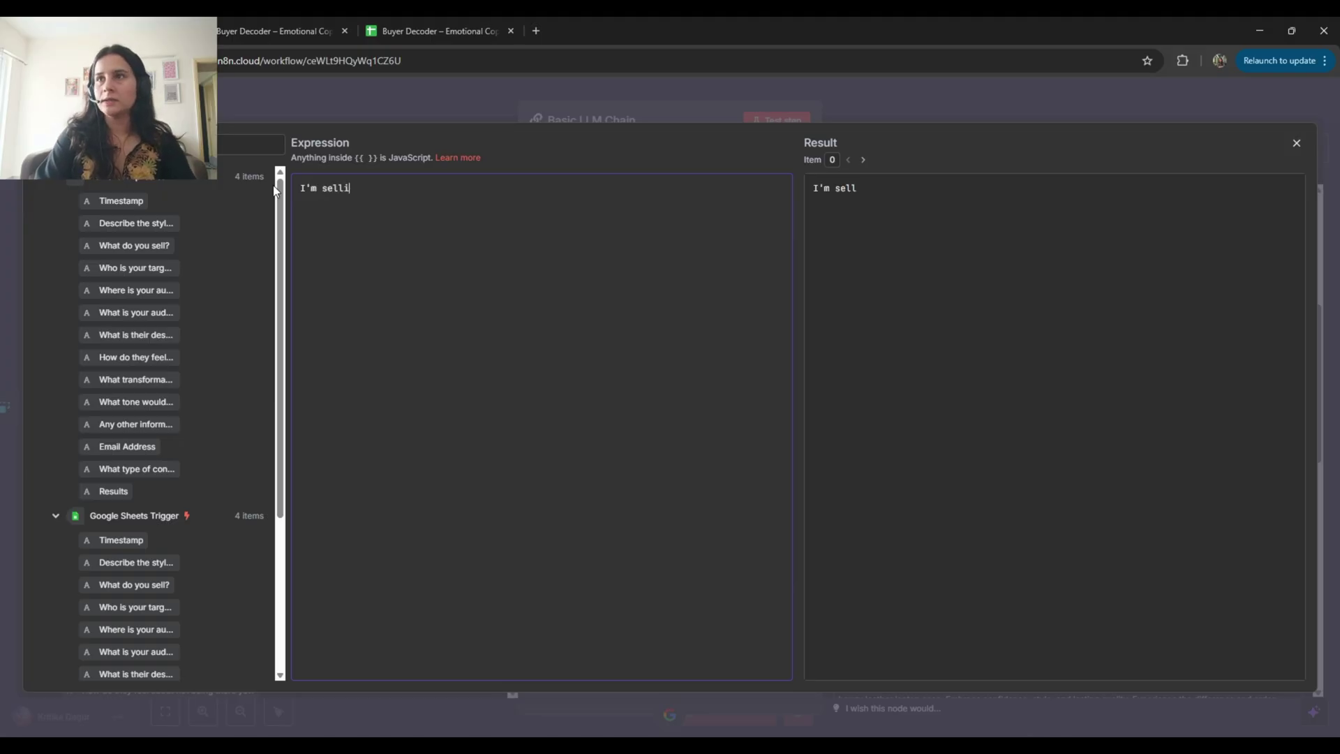
pyautogui.write('ng')
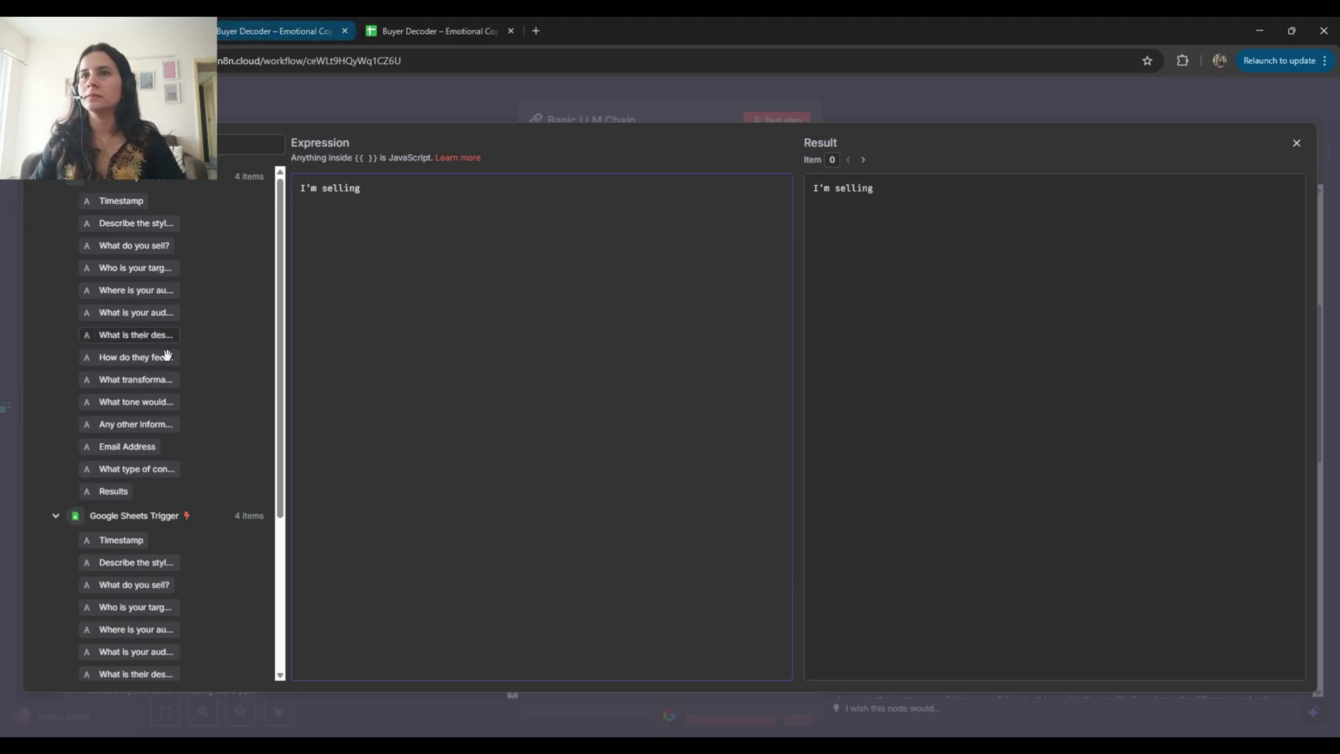
pyautogui.moveTo(108, 246); pyautogui.dragTo(398, 219)
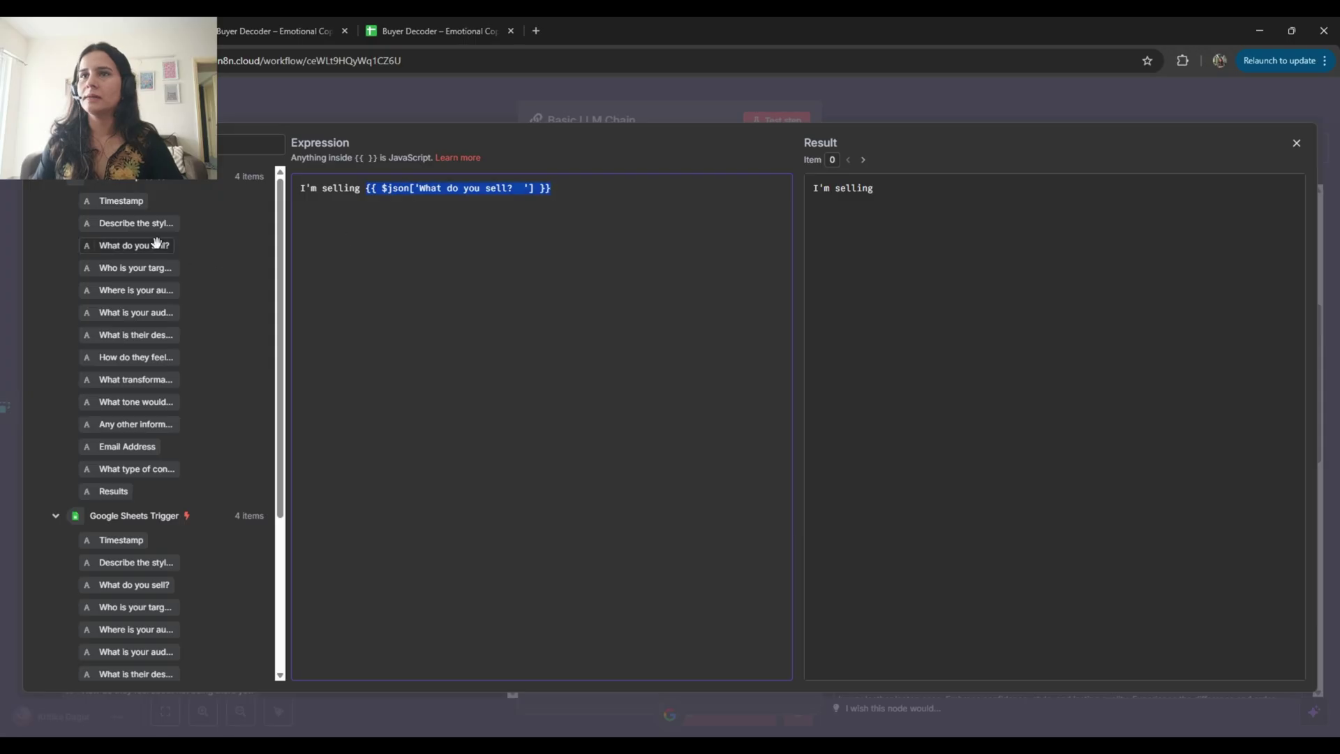
pyautogui.click(580, 192)
# Add a prompt line reading "it's for" followed by the "Who is your target audience?" field, with a blank line above it
pyautogui.press('Return')
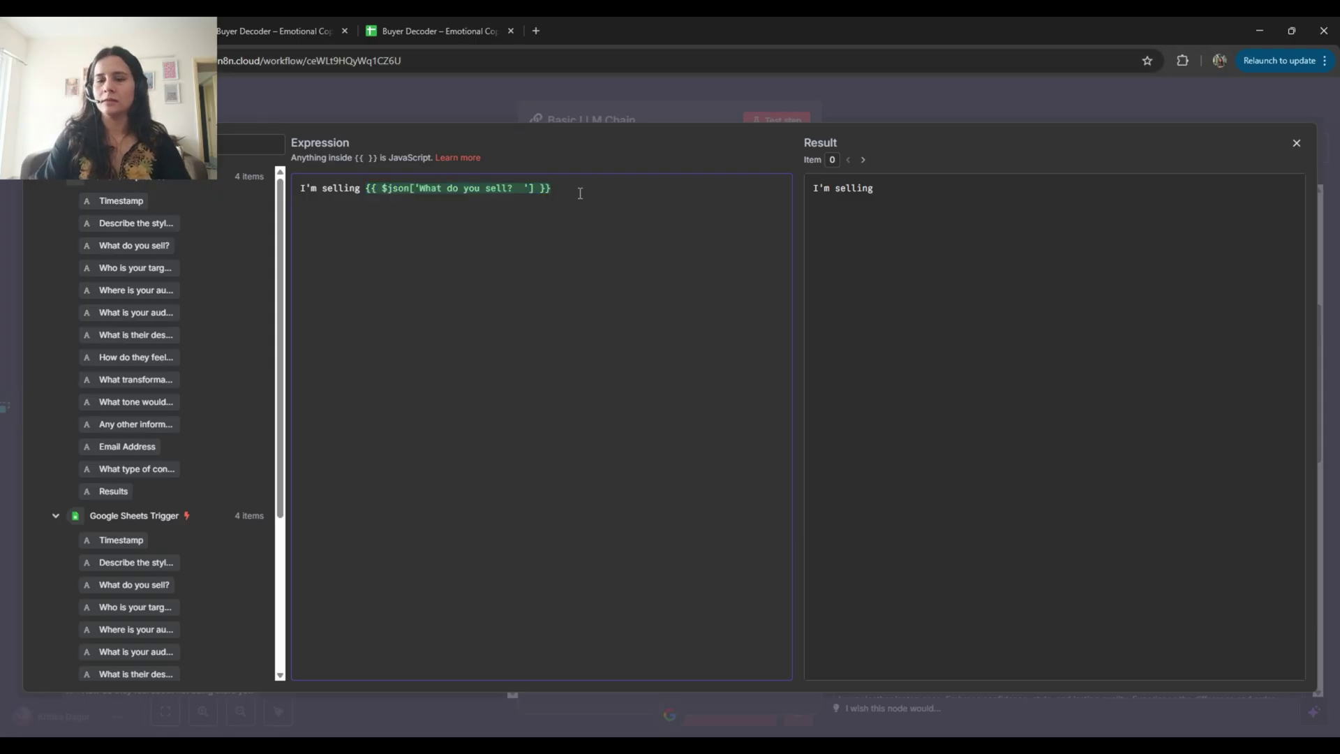
pyautogui.press('Return')
pyautogui.write("it'")
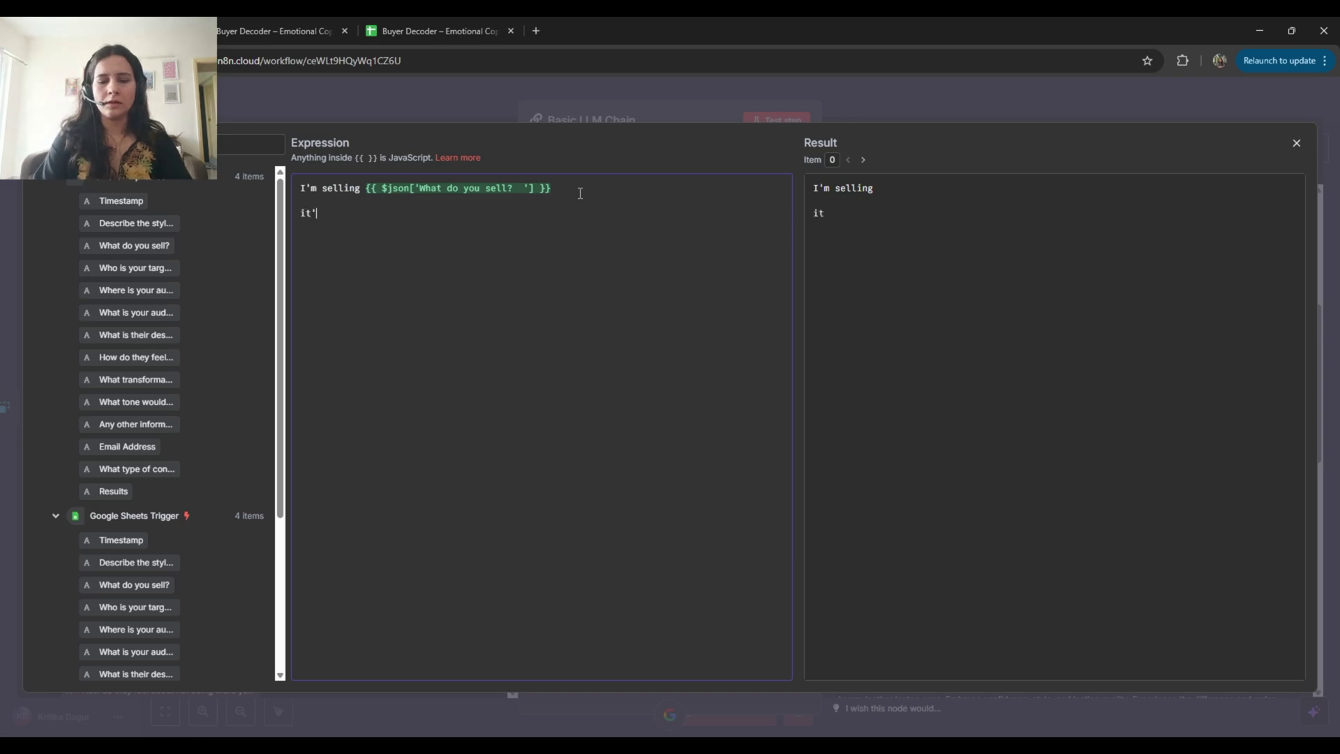
pyautogui.write('s for')
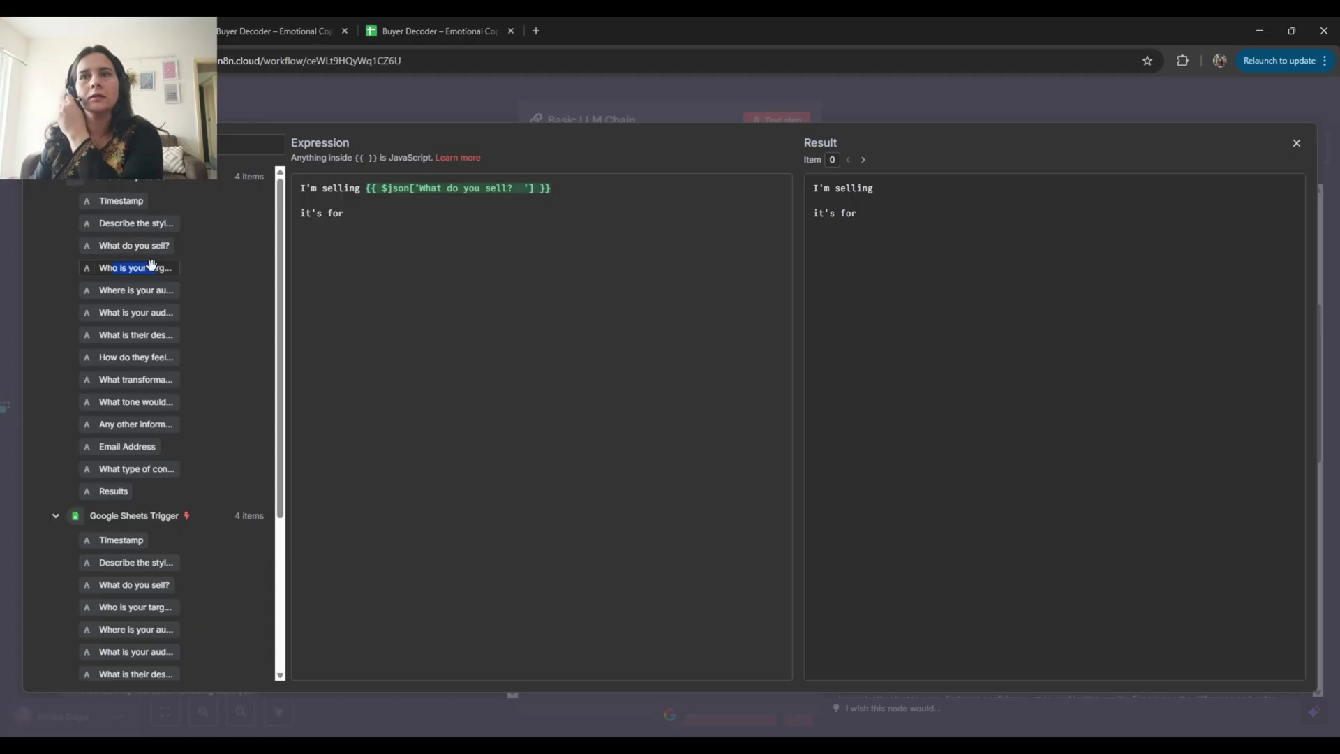
pyautogui.moveTo(156, 266); pyautogui.dragTo(411, 222)
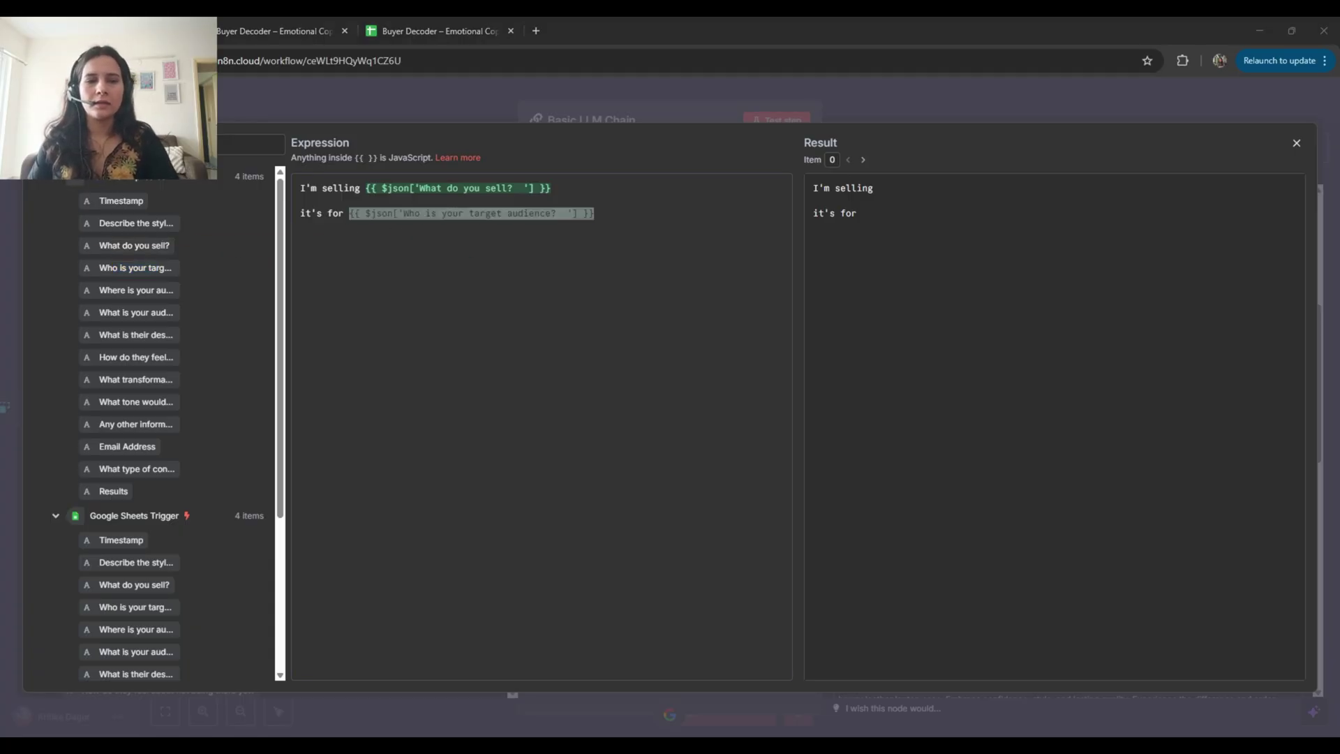
pyautogui.click(329, 257)
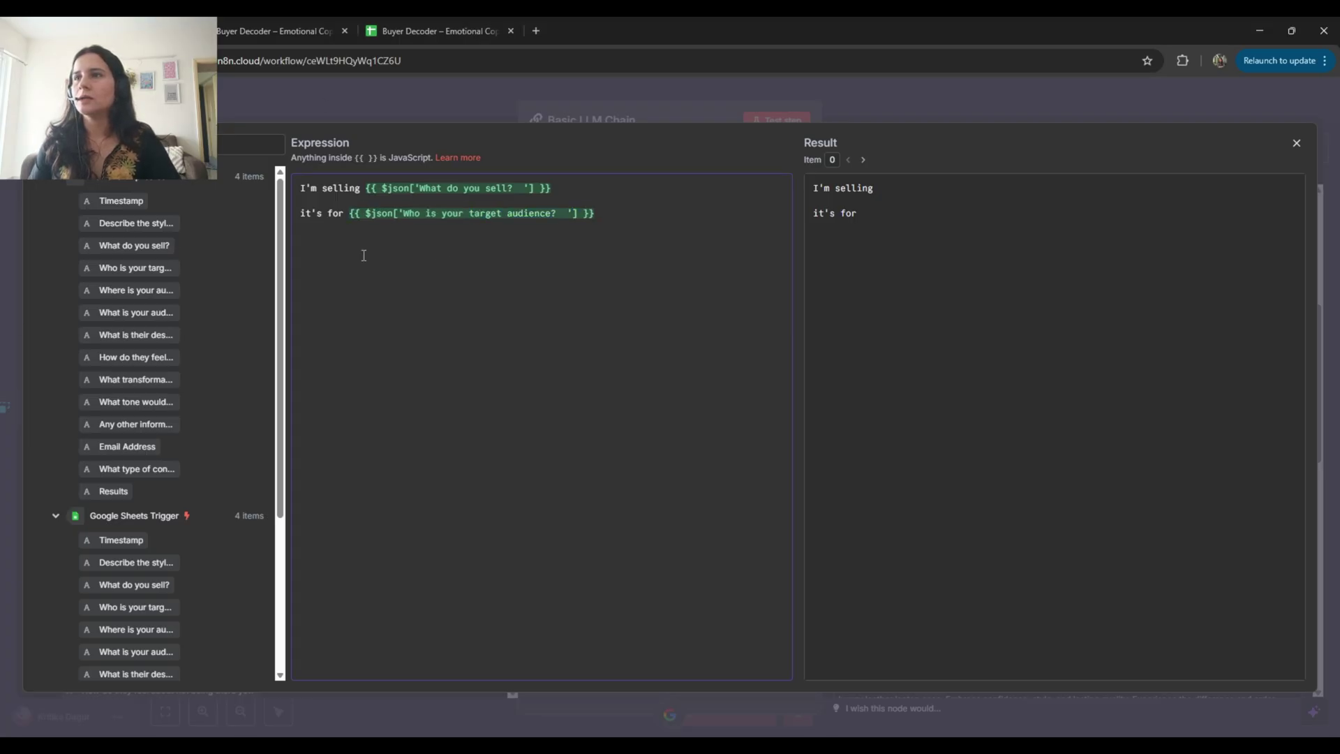
# Add the prompt line "Their current situation is:" followed by the "What is your audience's current situation?" field
pyautogui.press('Return')
pyautogui.press('Return')
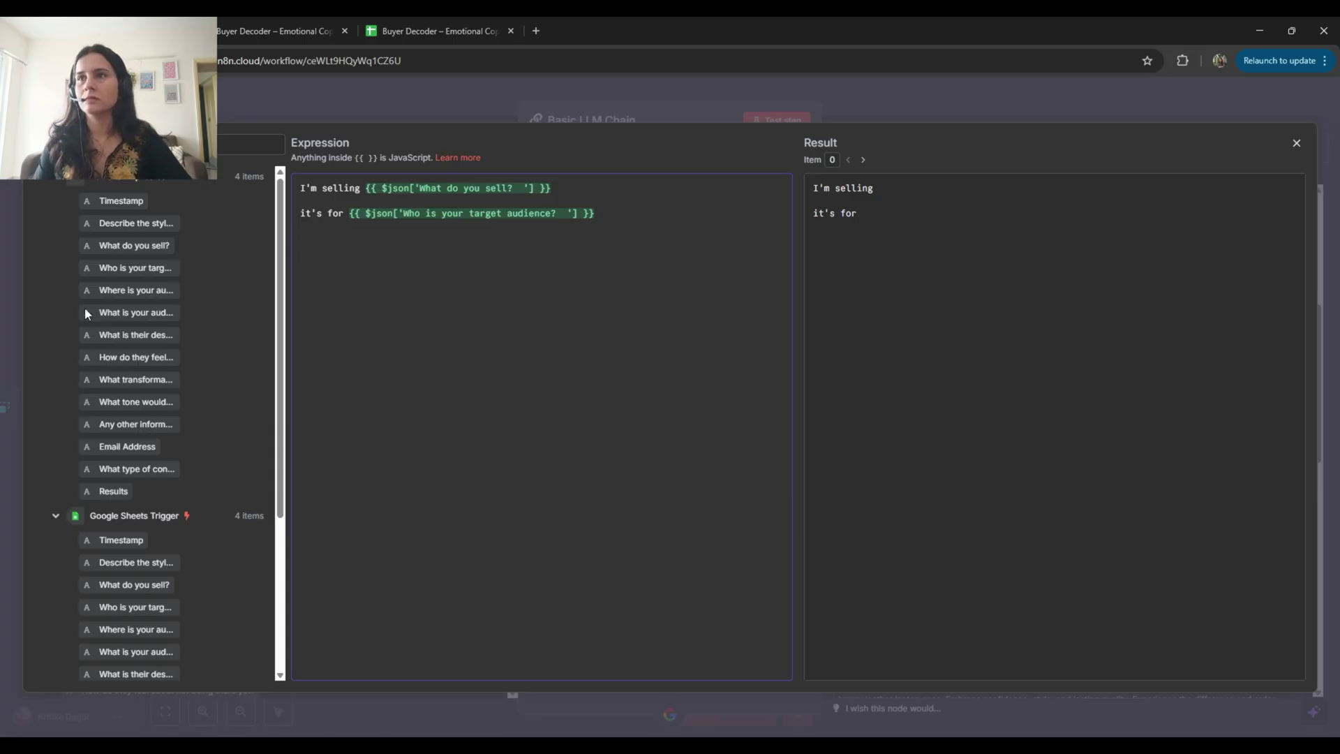
pyautogui.hotkey('alt', 'Tab')
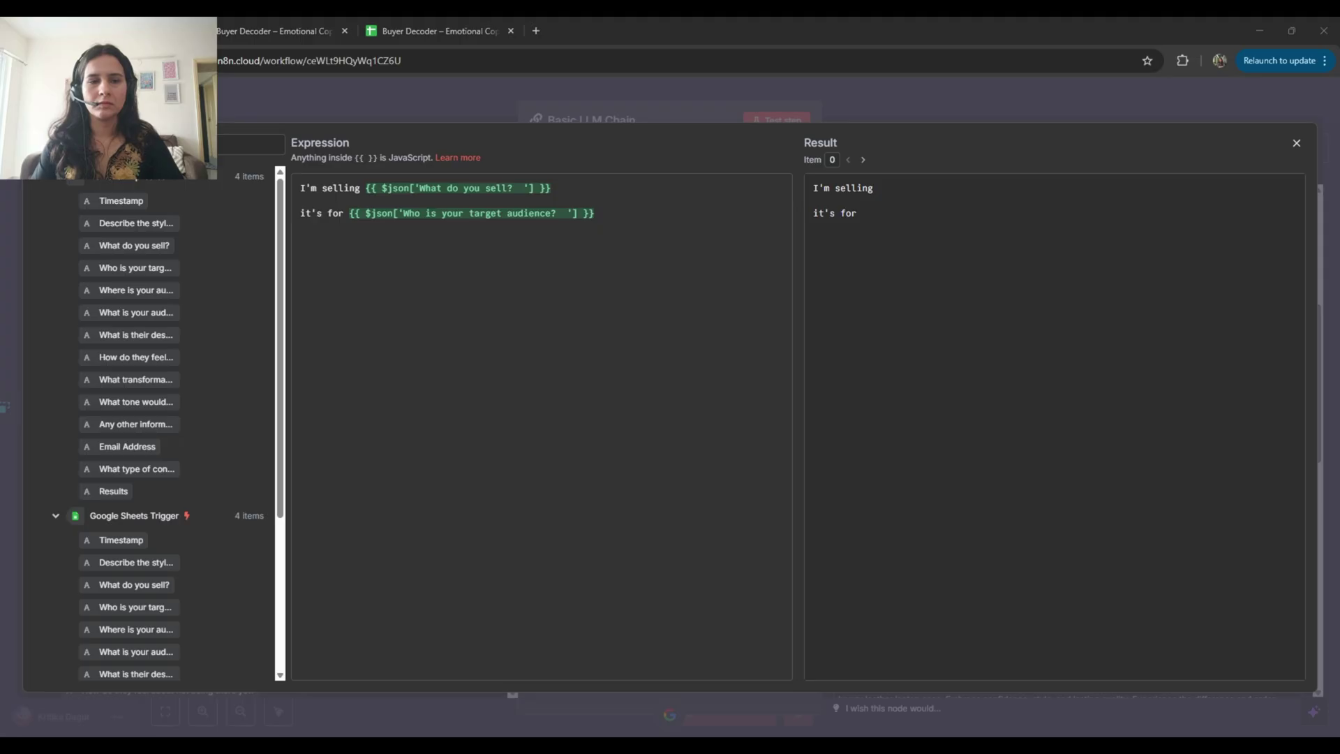
pyautogui.click(311, 240)
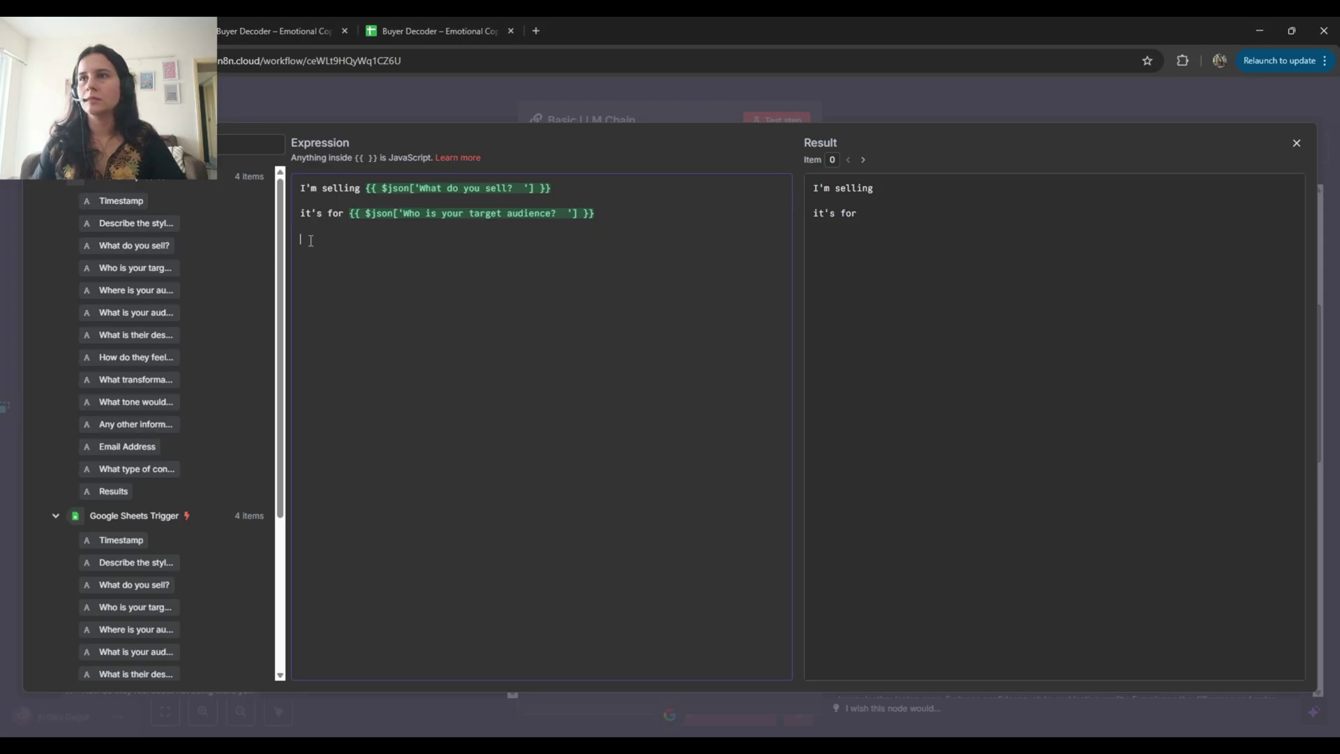
pyautogui.write('Their current situation is:')
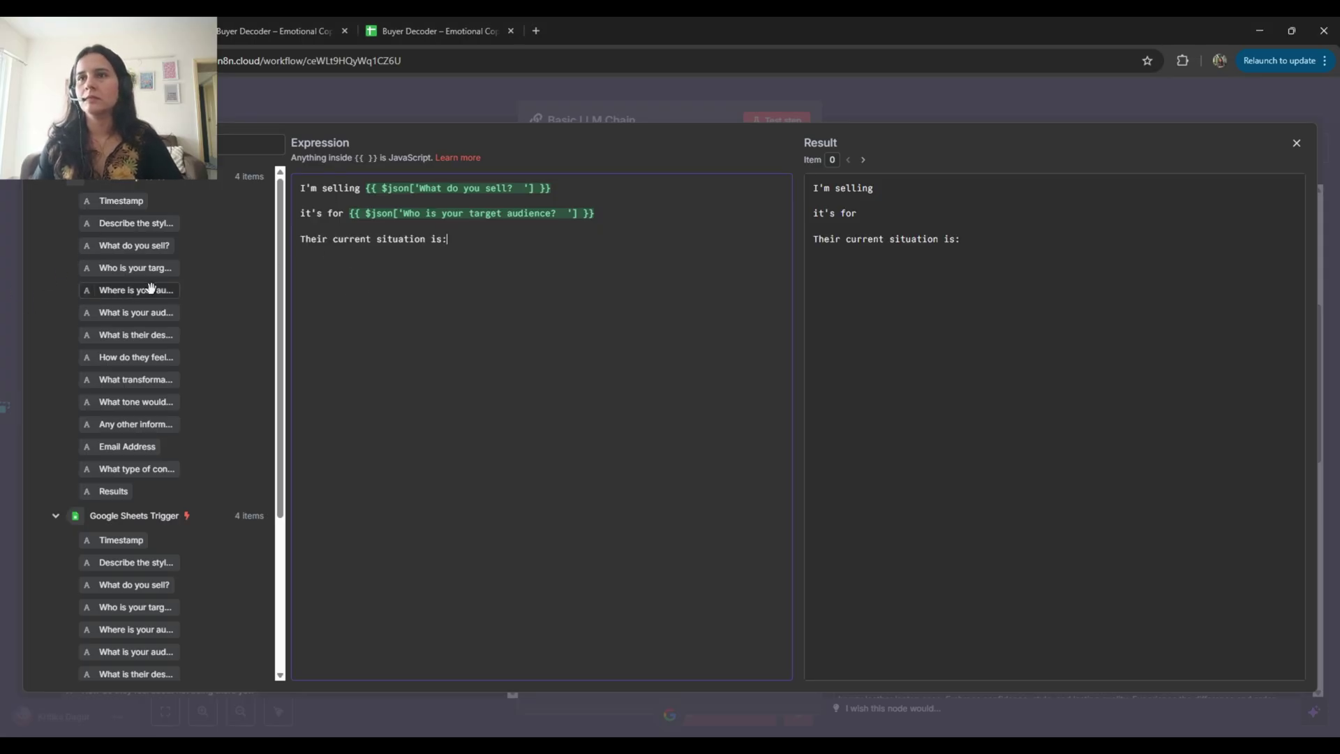
pyautogui.moveTo(143, 290); pyautogui.dragTo(469, 251)
pyautogui.click(722, 269)
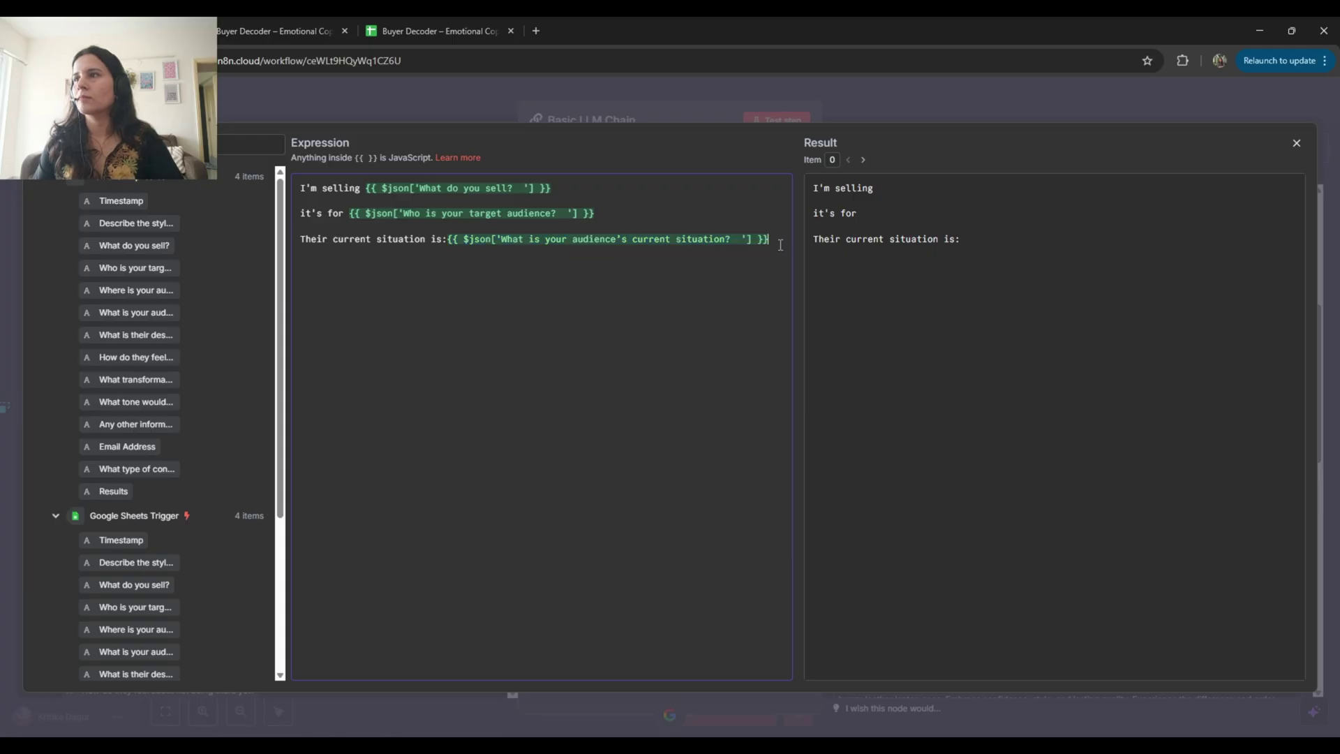
# Add the prompt line "Their desired outcome is:" with the "What is their desired outcome?" field on the line below
pyautogui.press('Return')
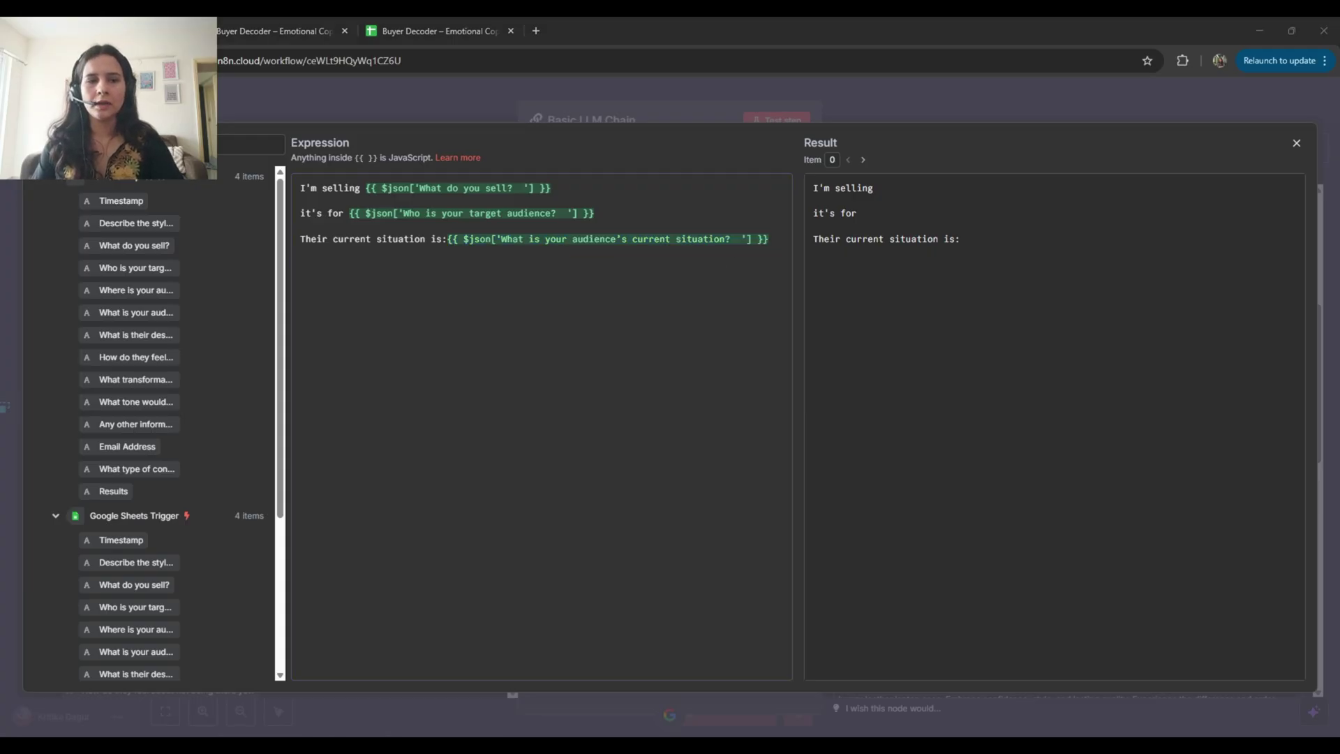
pyautogui.click(306, 268)
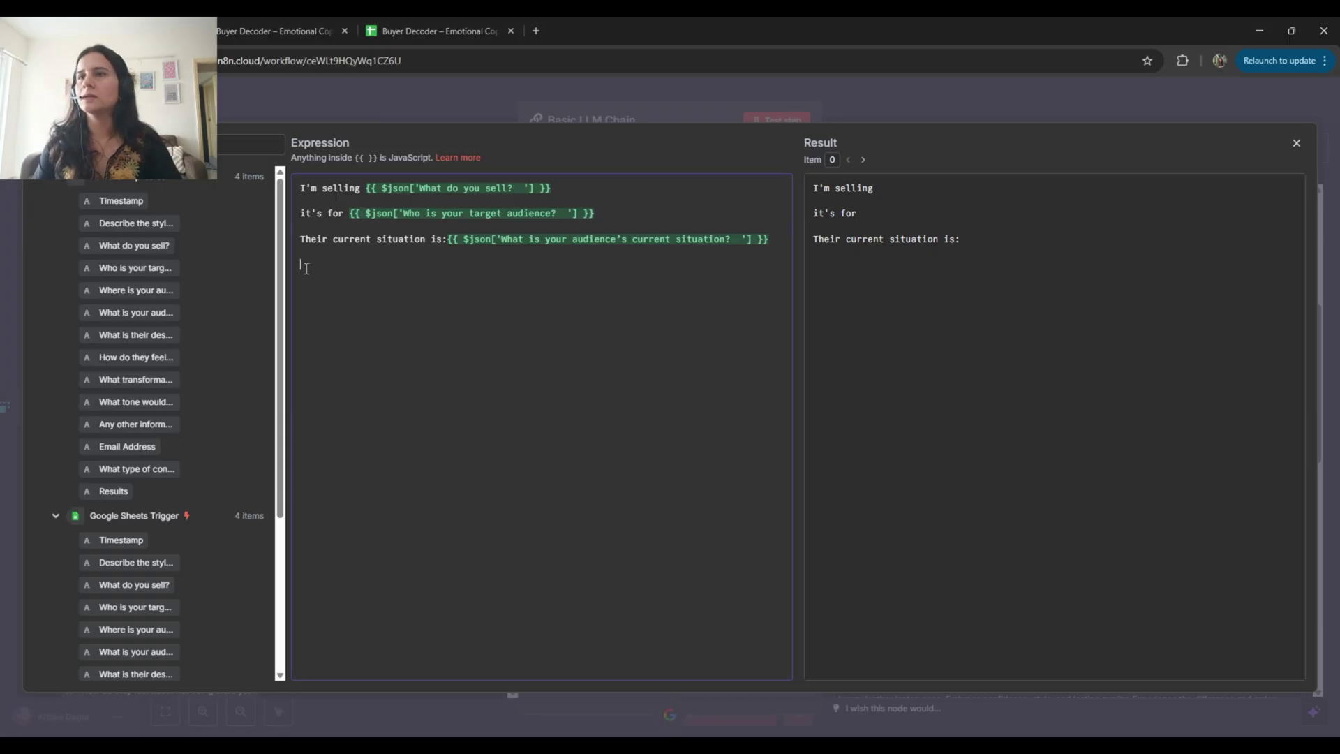
pyautogui.write('Their desired outcome is:')
pyautogui.press('Return')
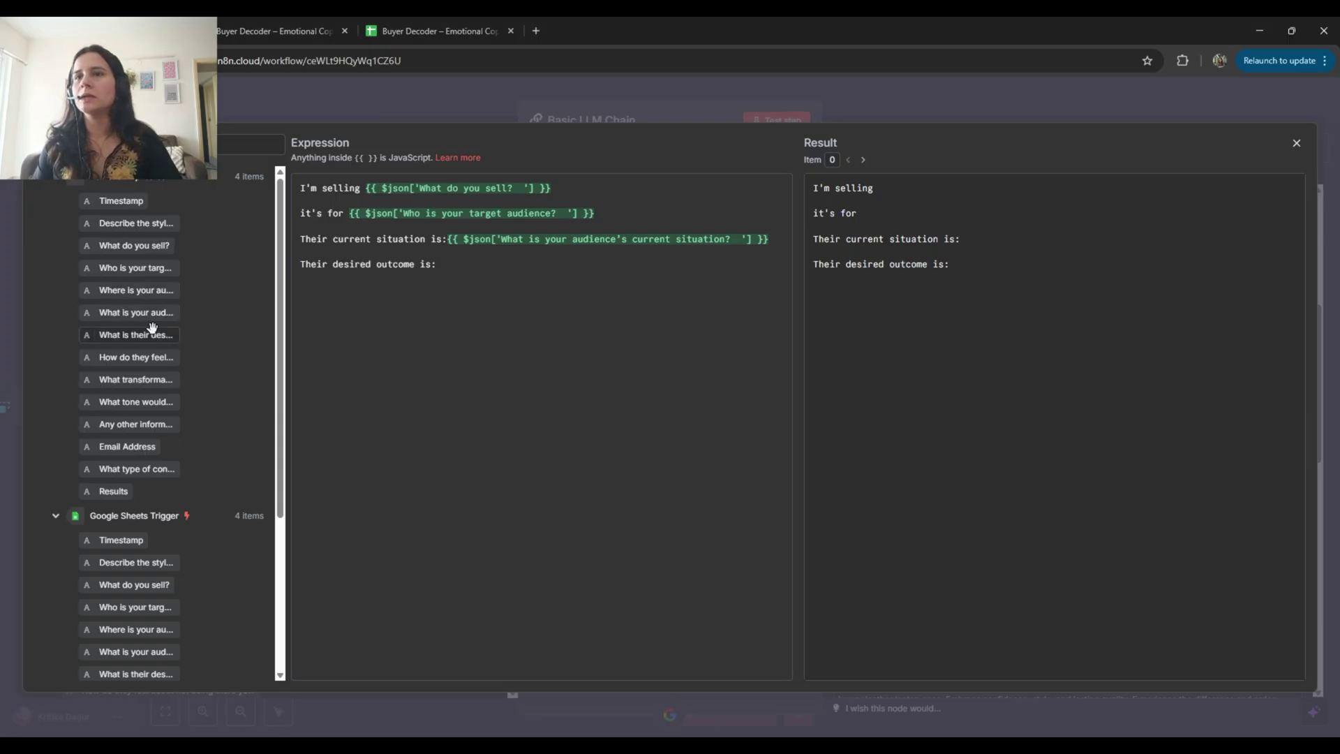
pyautogui.moveTo(136, 335); pyautogui.dragTo(513, 276)
# Add the prompt line "They are at this stage of the buyer journey:" with the "Where is your audience in their buyer journey?" field on the line below
pyautogui.press('Return')
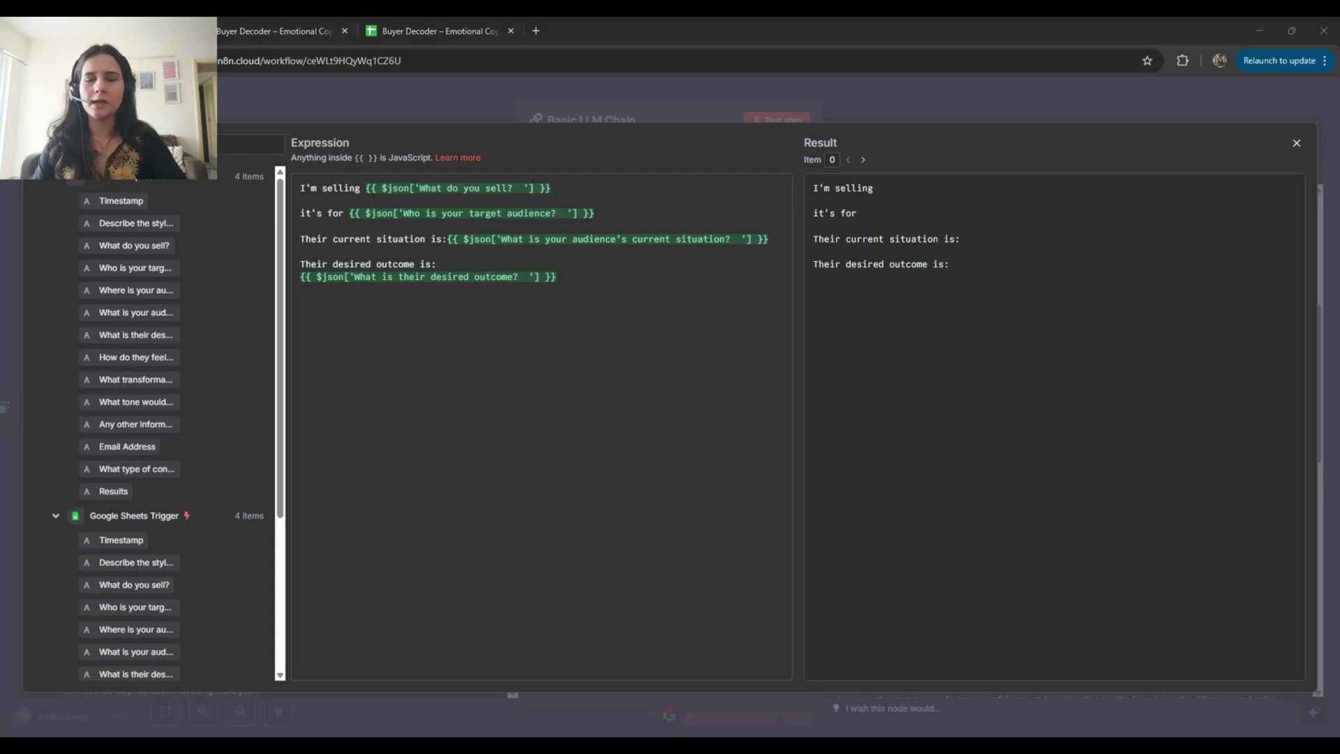
pyautogui.click(328, 305)
pyautogui.write('They are at this stage of the buyer journey:')
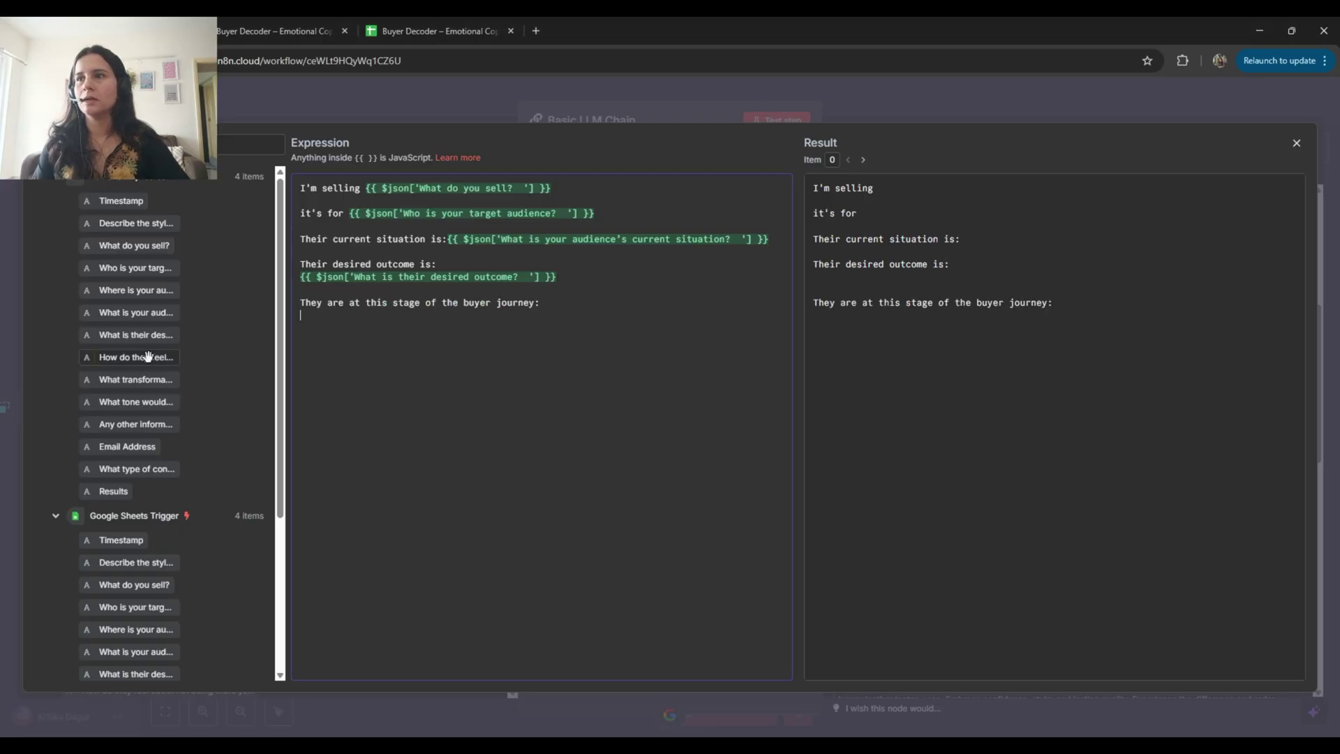
pyautogui.moveTo(143, 290); pyautogui.dragTo(451, 340)
pyautogui.press('BackSpace')
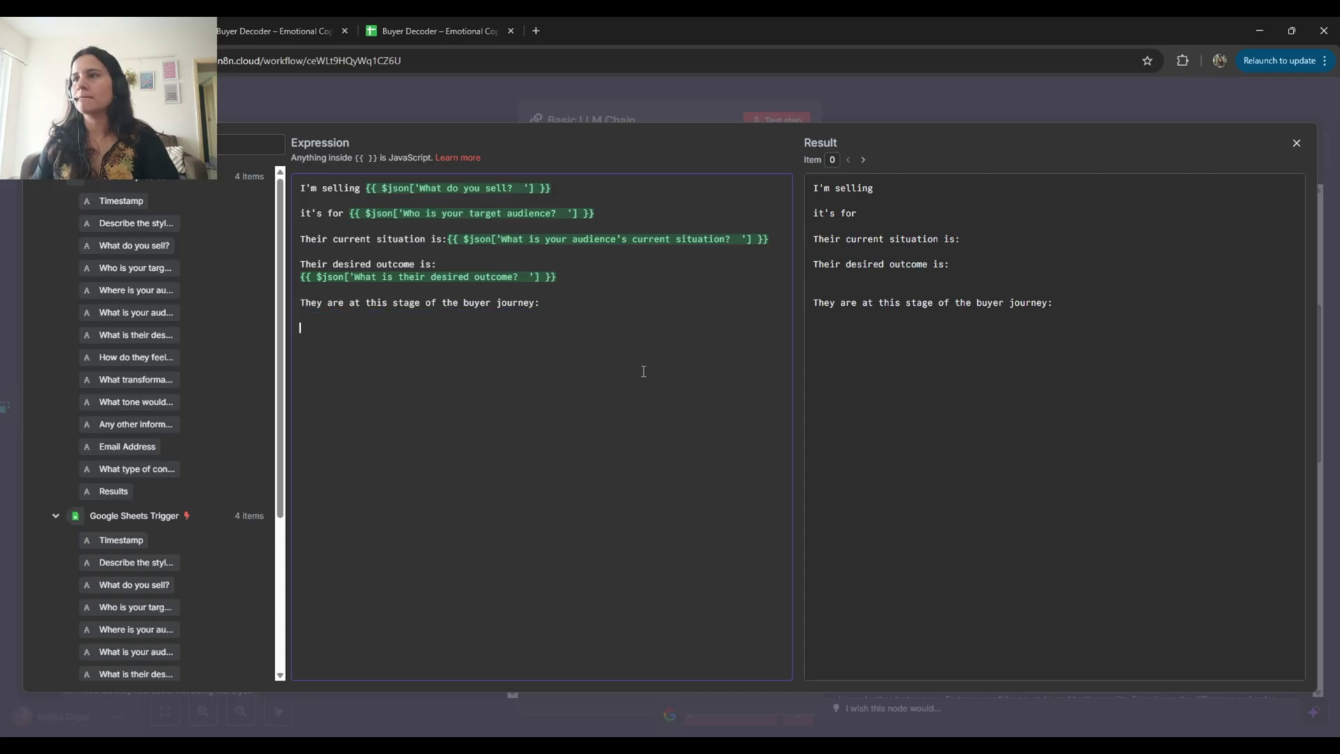
pyautogui.hotkey('ctrl', 'z')
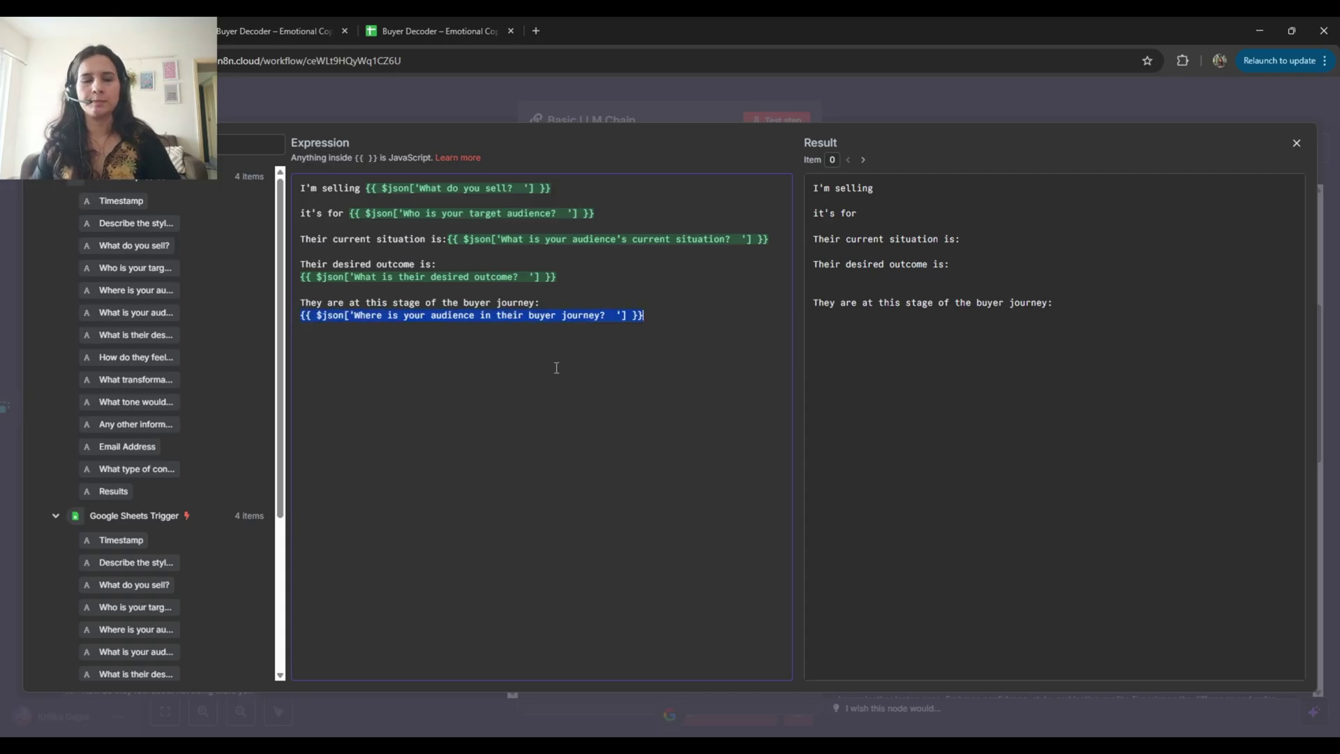
pyautogui.click(707, 340)
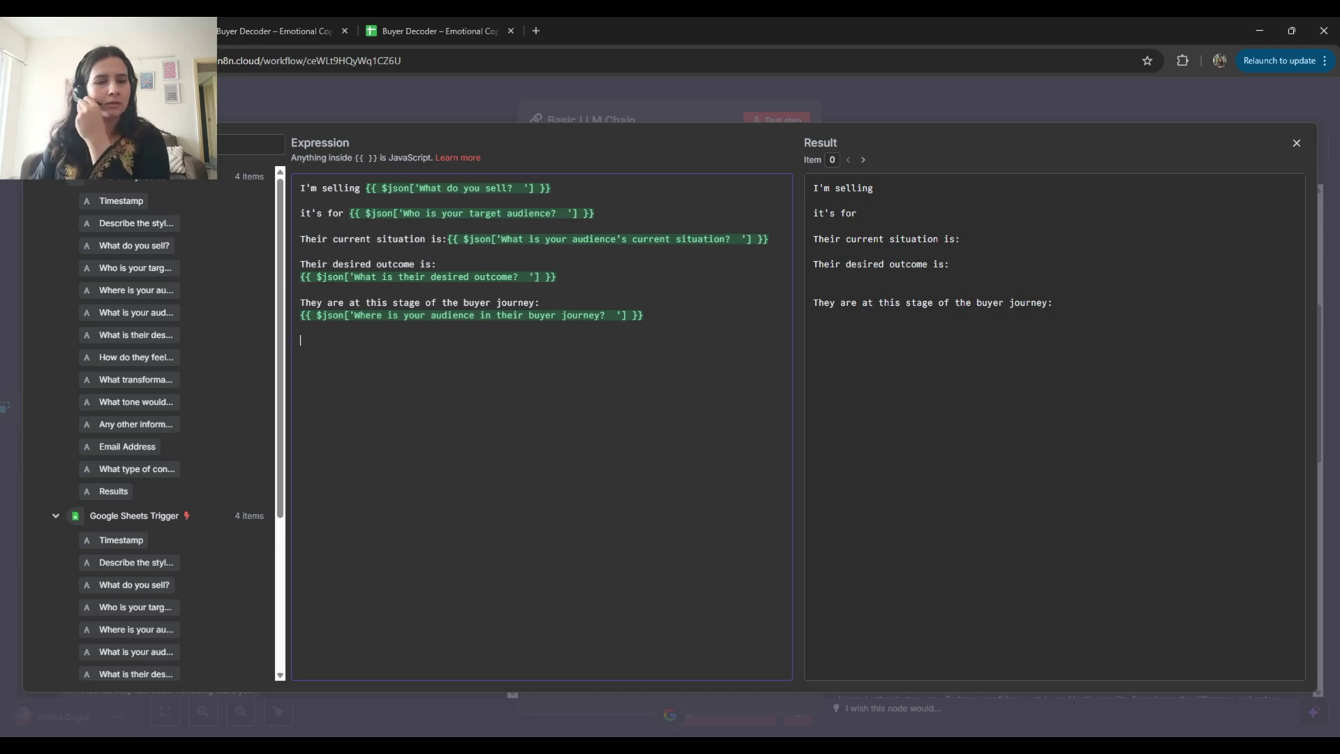
# Add the prompt line "Their emotional state about the problem is:" followed by the "How do they feel about not being there yet?" field
pyautogui.hotkey('alt', 'Tab')
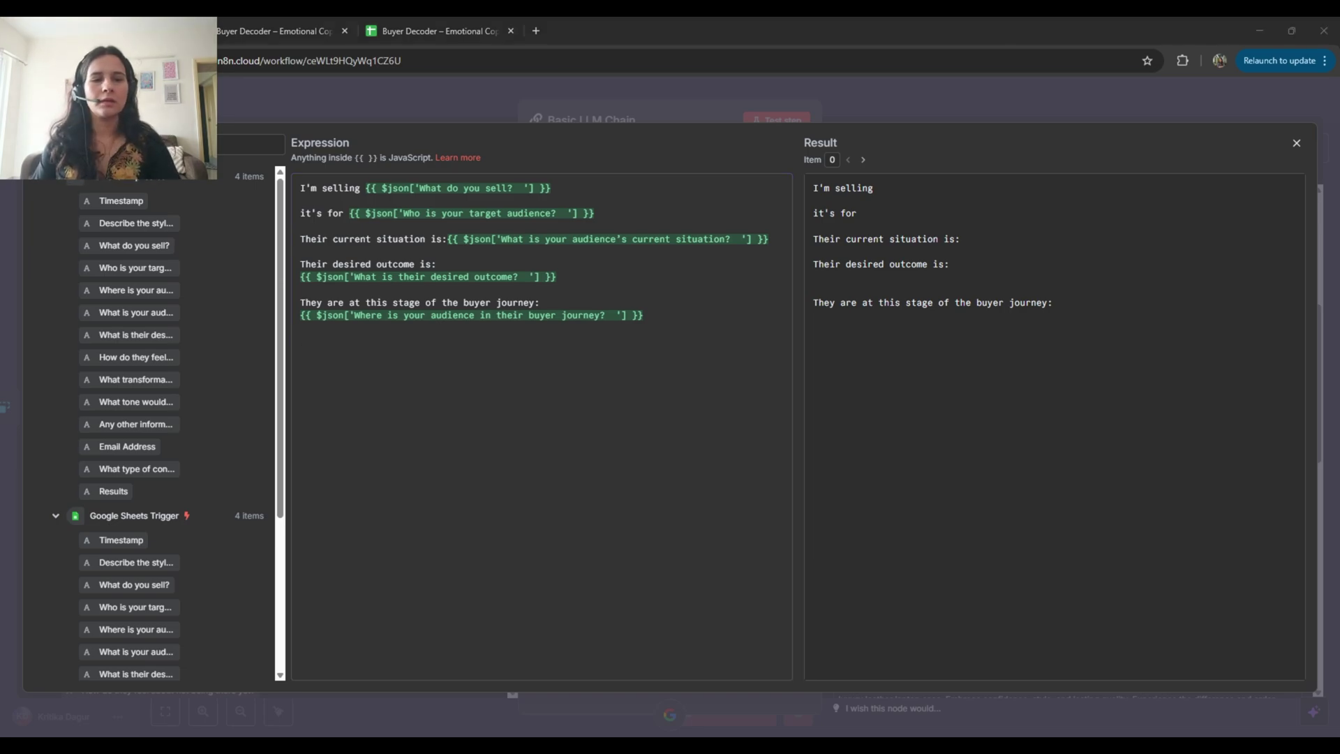
pyautogui.click(321, 352)
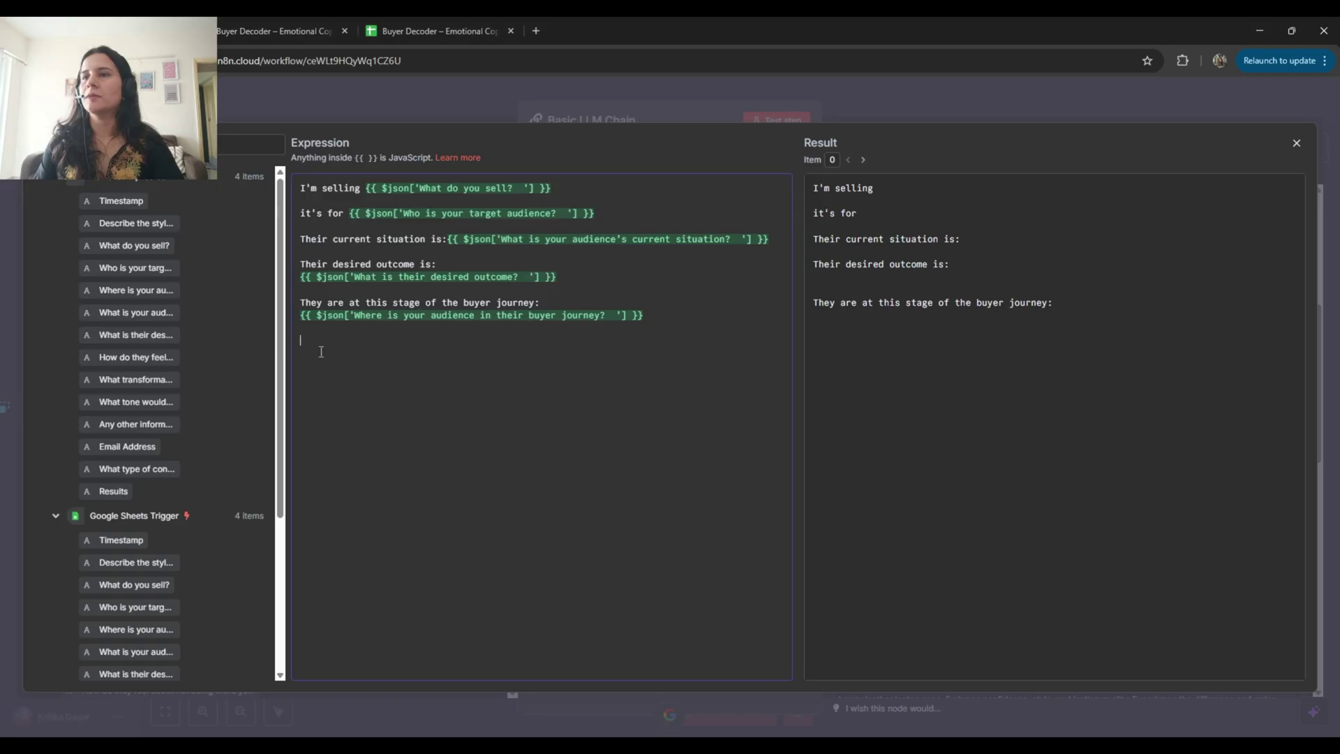
pyautogui.write('Their emotional state about the problem is:')
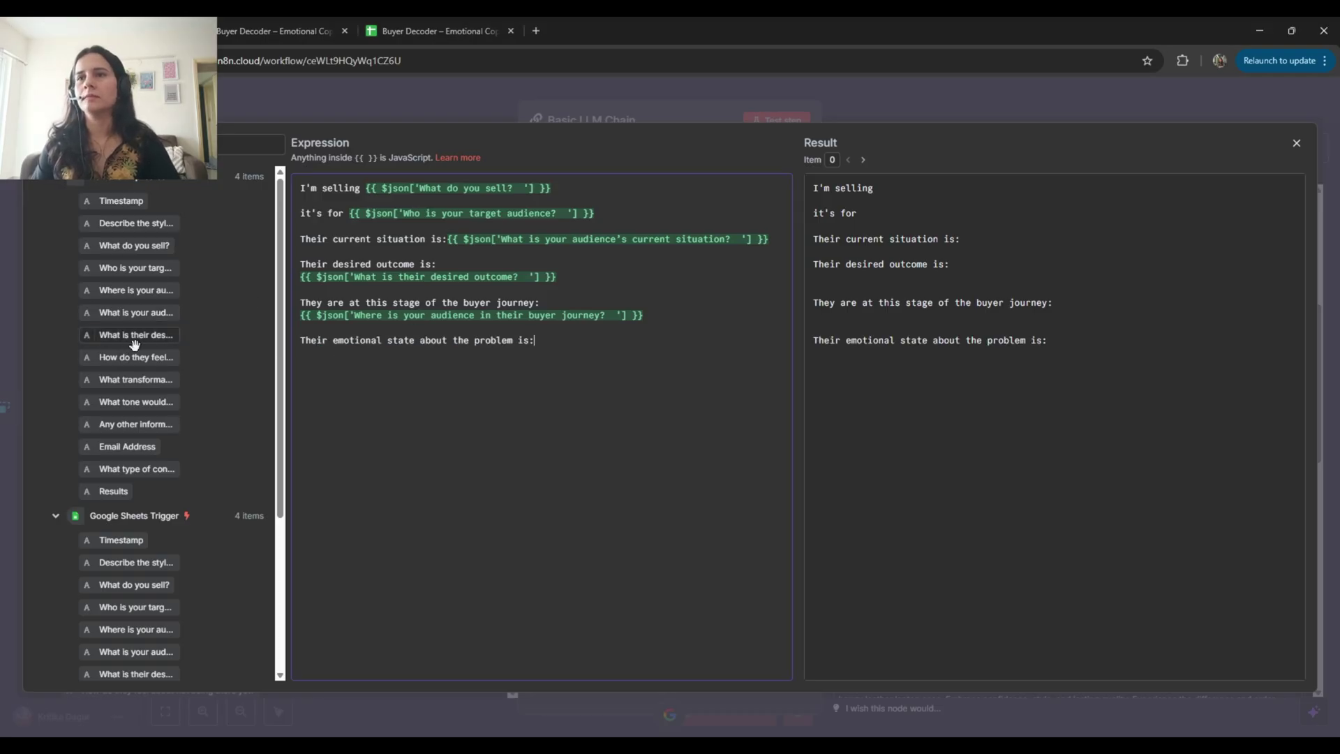
pyautogui.moveTo(143, 356); pyautogui.dragTo(555, 400)
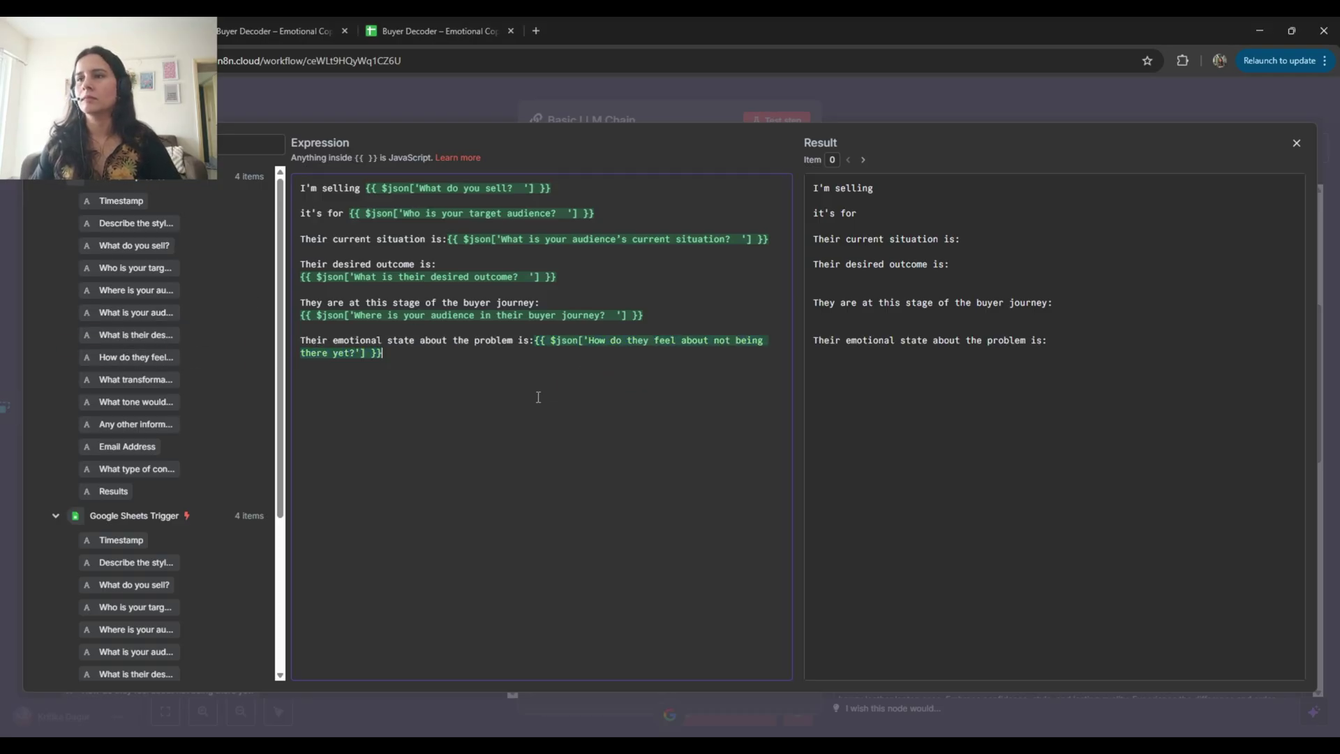
# Add the prompt line "The tyoe of content I'm generating :" followed by the "What type of content are you writing" field
pyautogui.hotkey('alt', 'Tab')
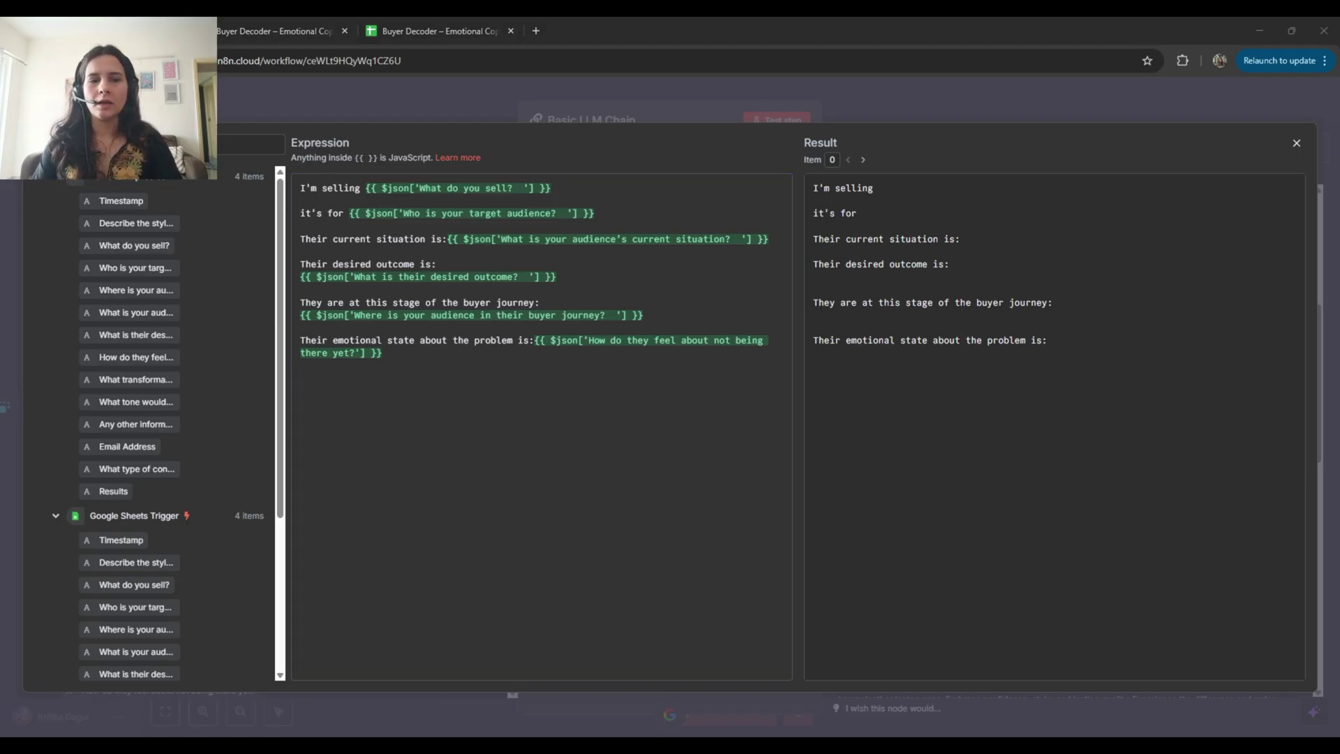
pyautogui.click(386, 372)
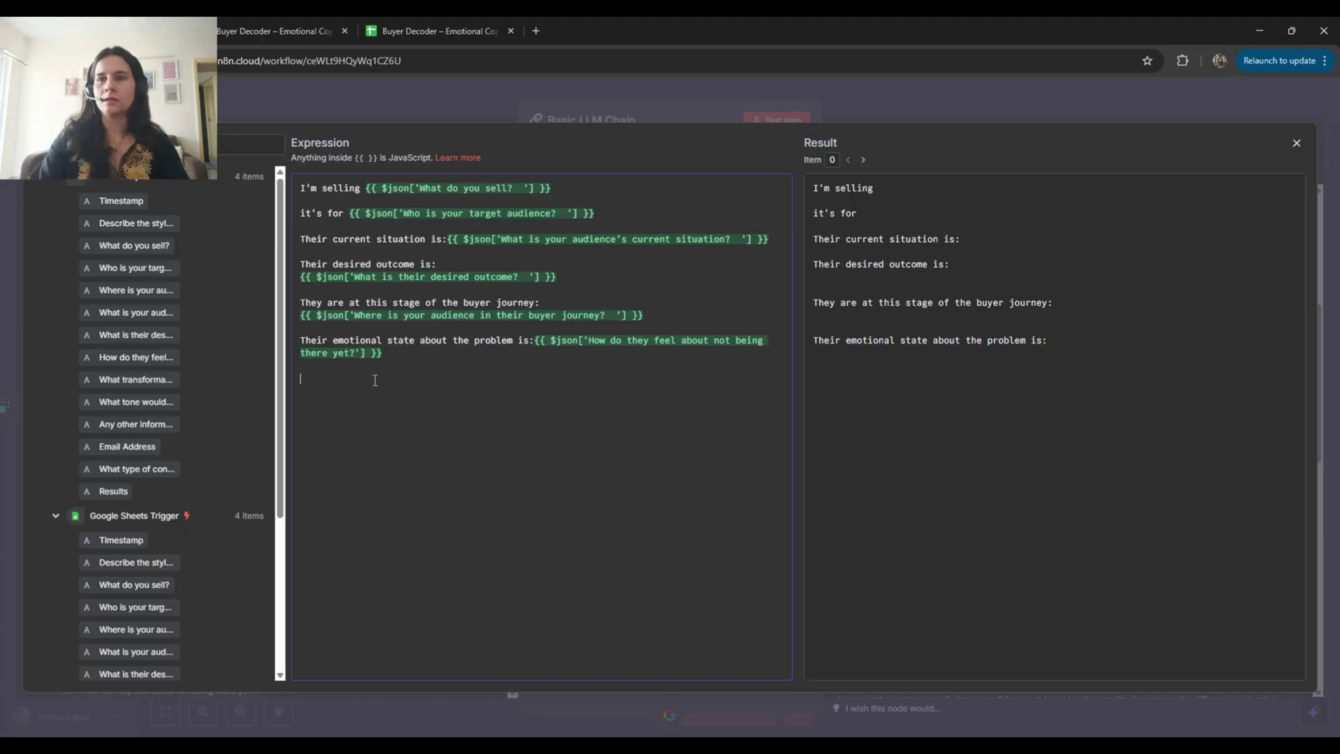
pyautogui.write('The tyo')
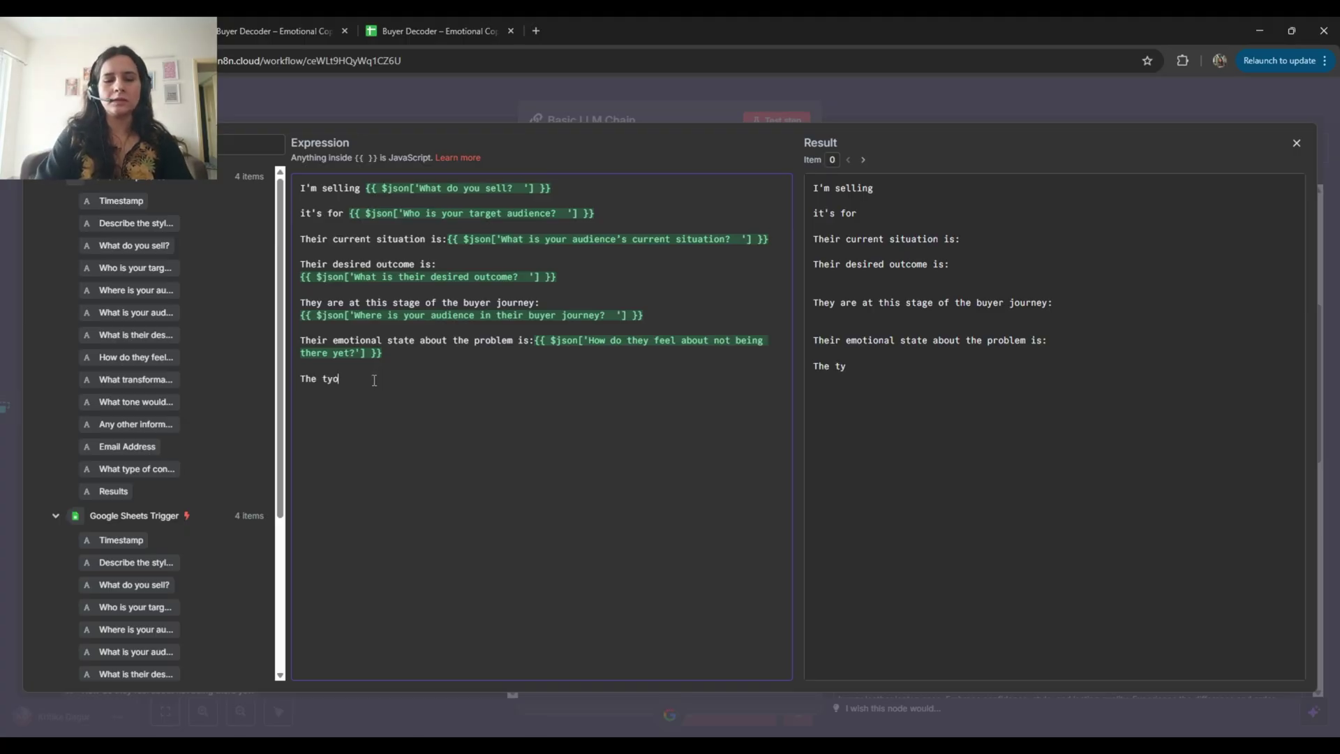
pyautogui.write('e if ')
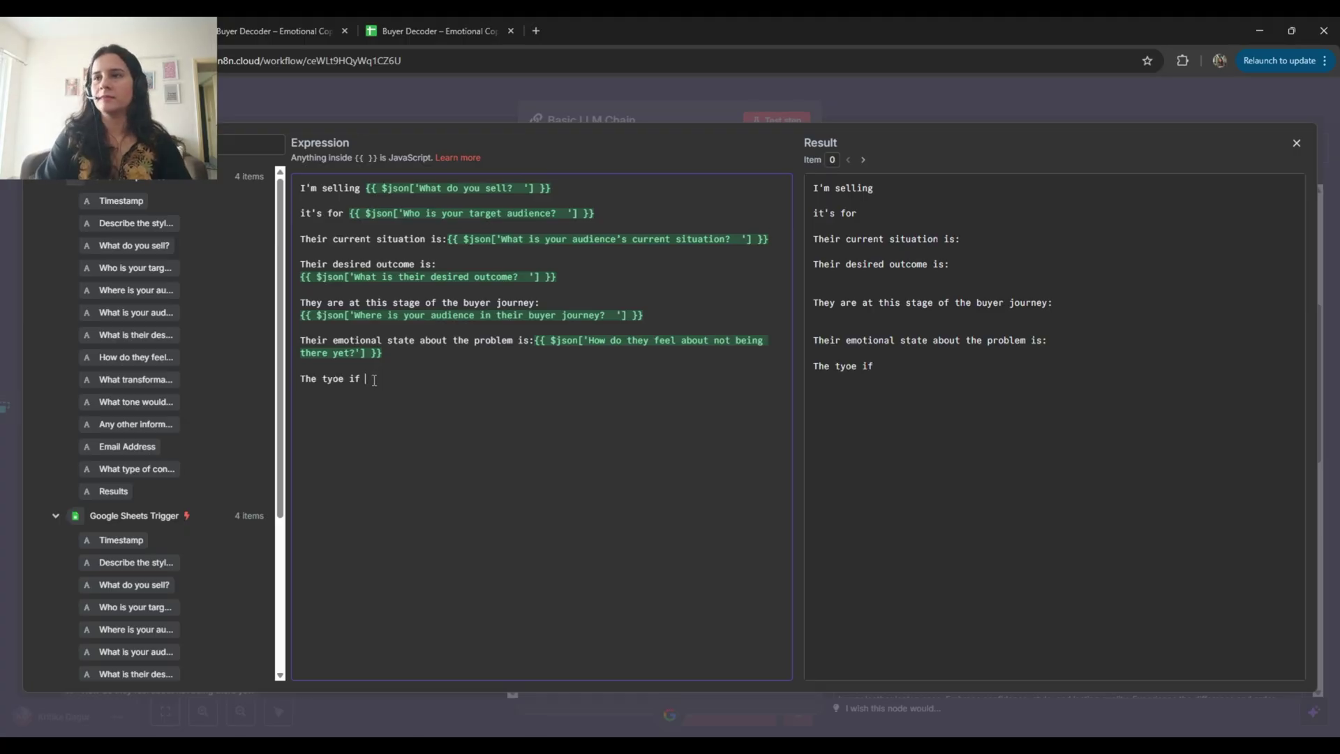
pyautogui.write('=')
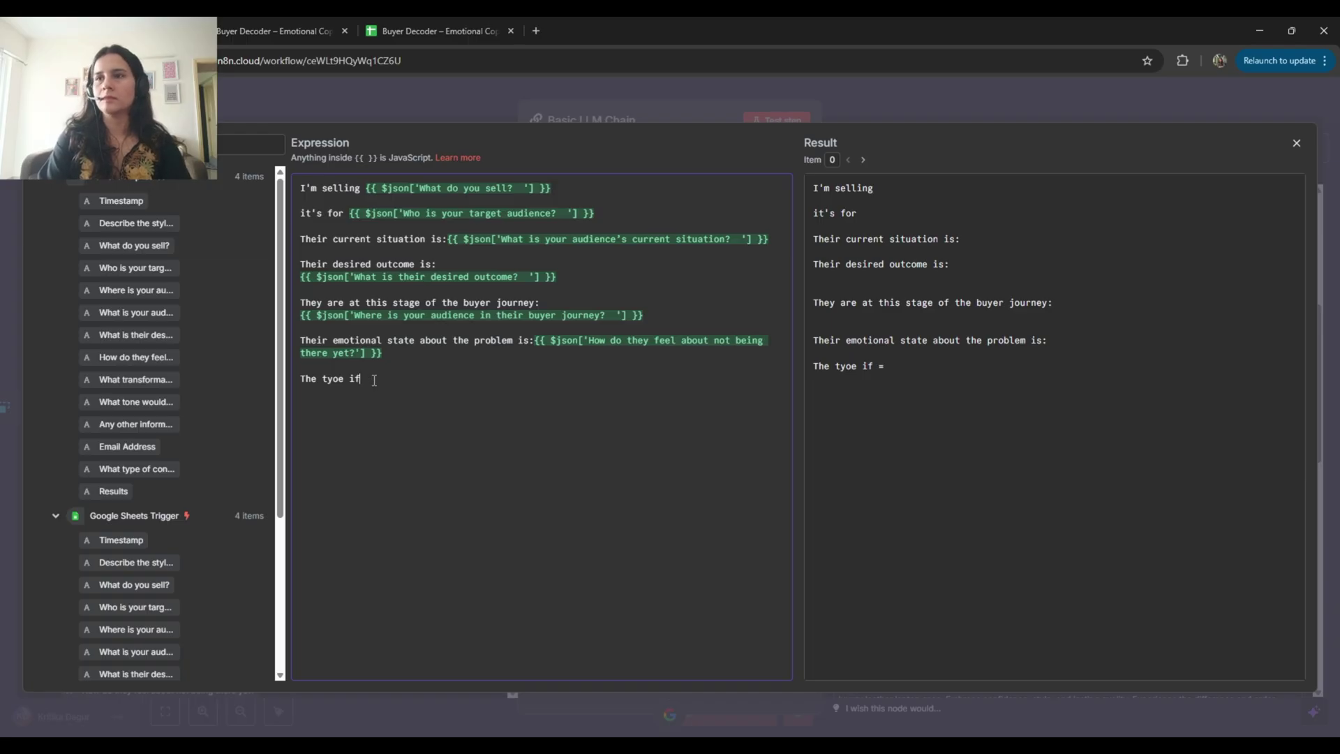
pyautogui.press('BackSpace')
pyautogui.press('BackSpace')
pyautogui.press('BackSpace')
pyautogui.press('BackSpace')
pyautogui.write('of content I')
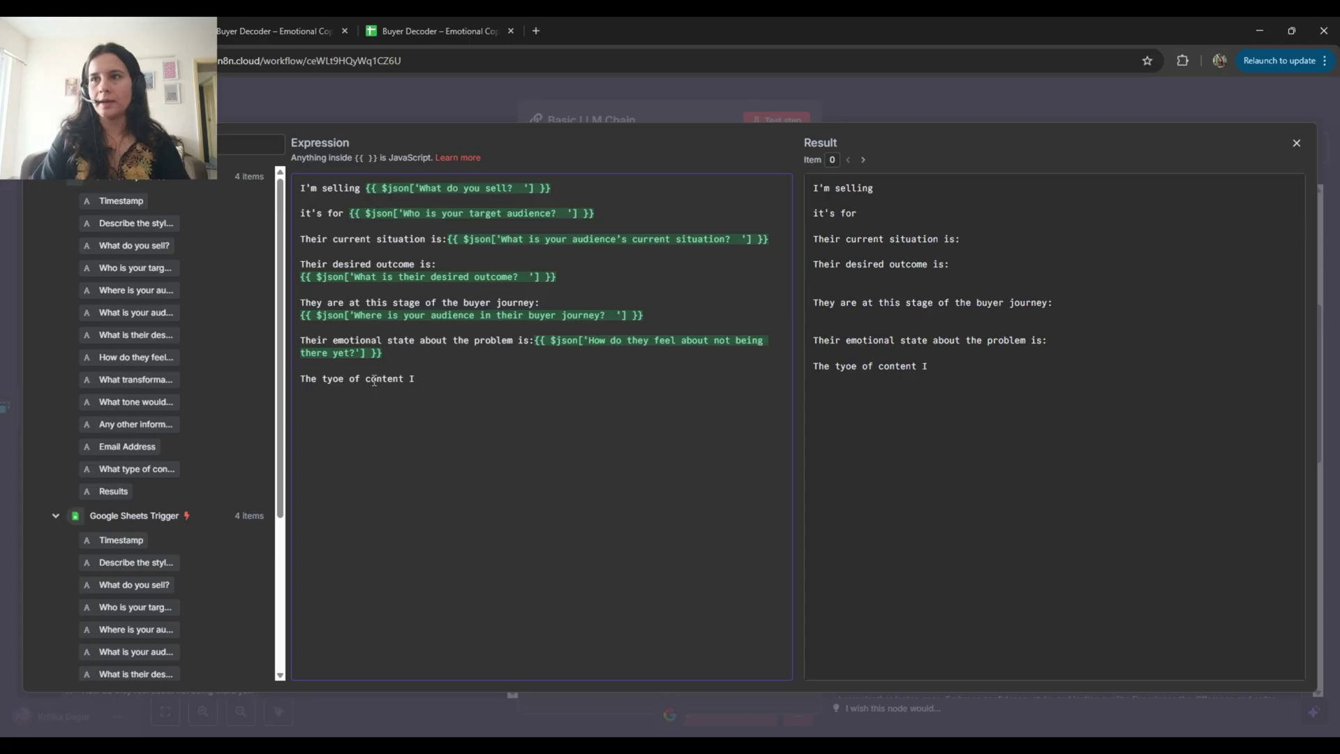
pyautogui.write("'m generating")
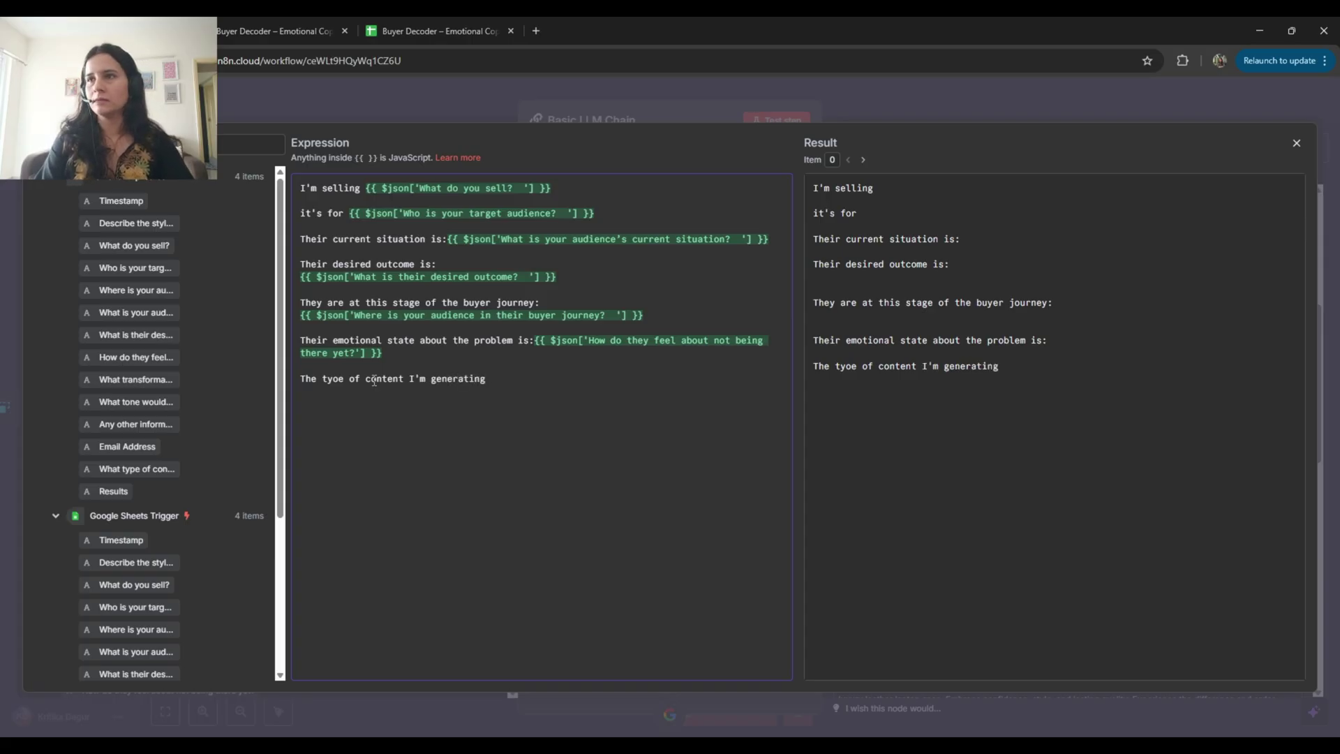
pyautogui.write(' :')
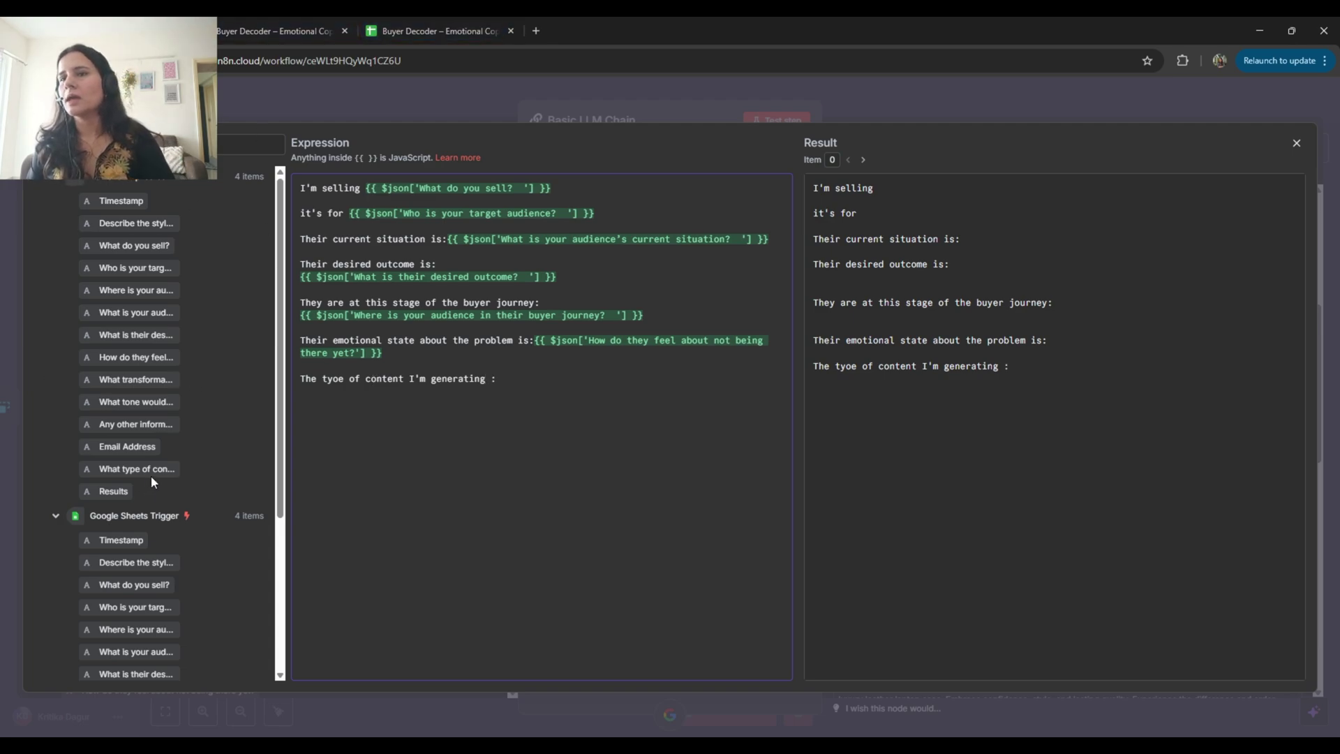
pyautogui.moveTo(155, 467); pyautogui.dragTo(524, 386)
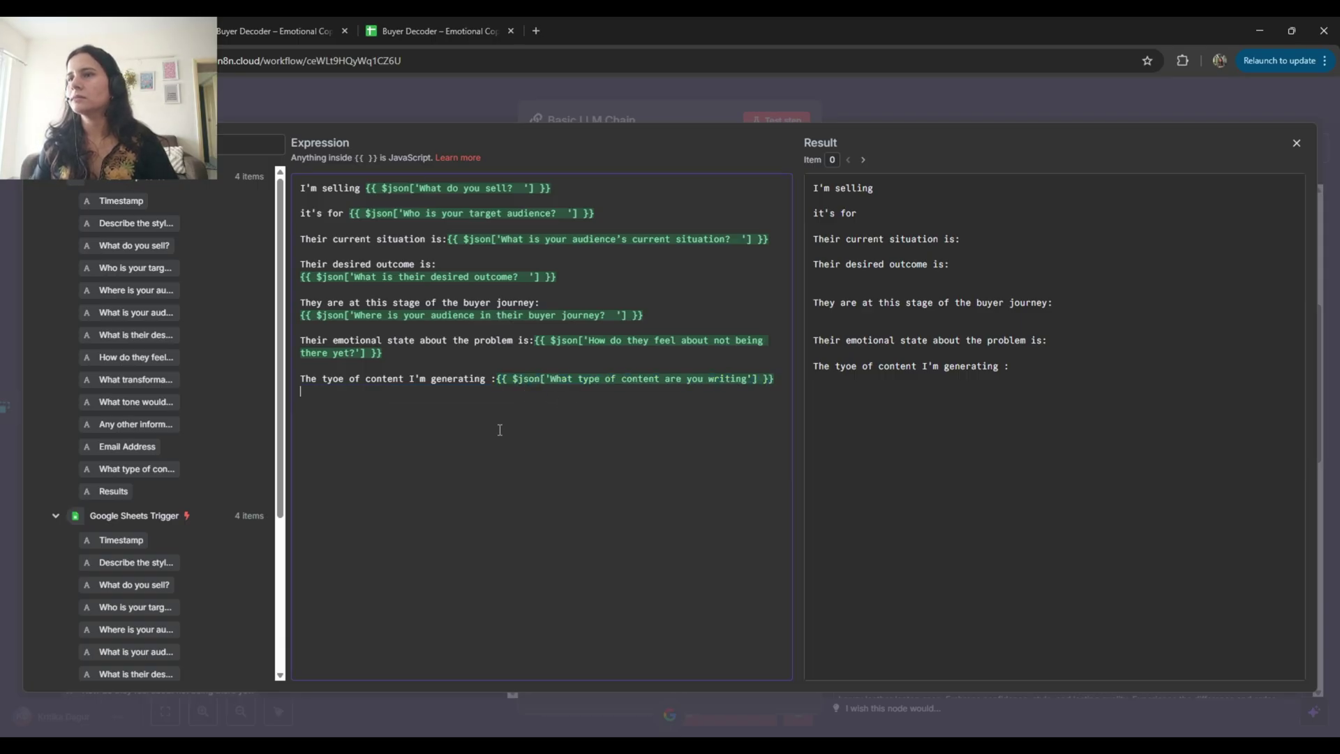
# Add the prompt line "The tone of the content should be" with the "What tone would you like the copy to use?" field and close the expression editor
pyautogui.press('Return')
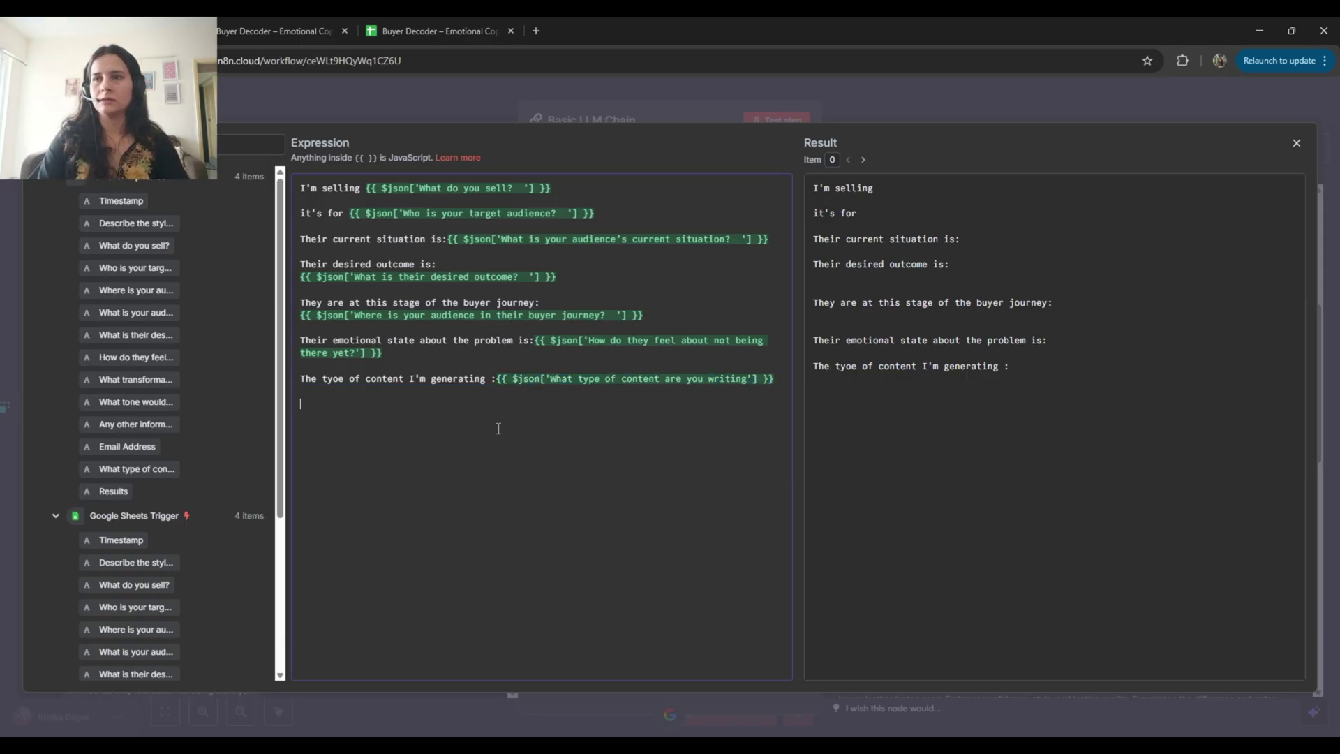
pyautogui.write('The t')
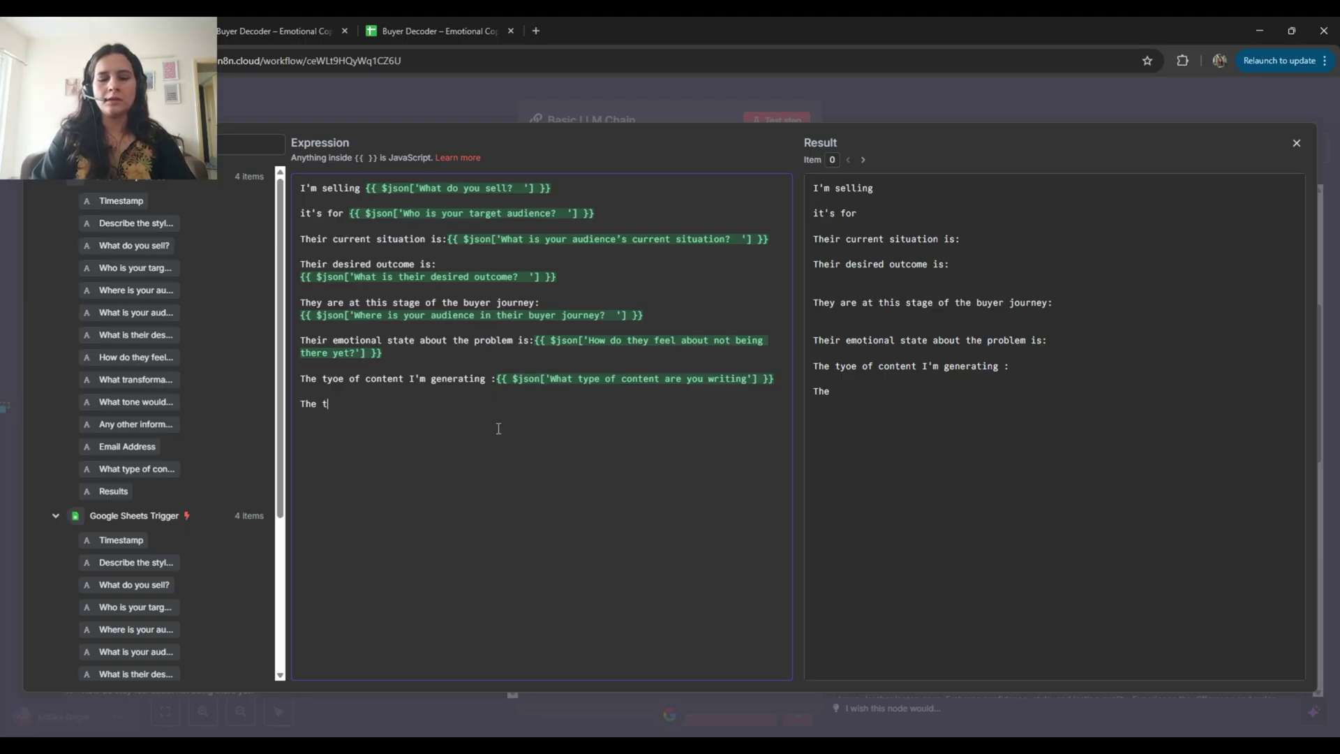
pyautogui.write('one of the con')
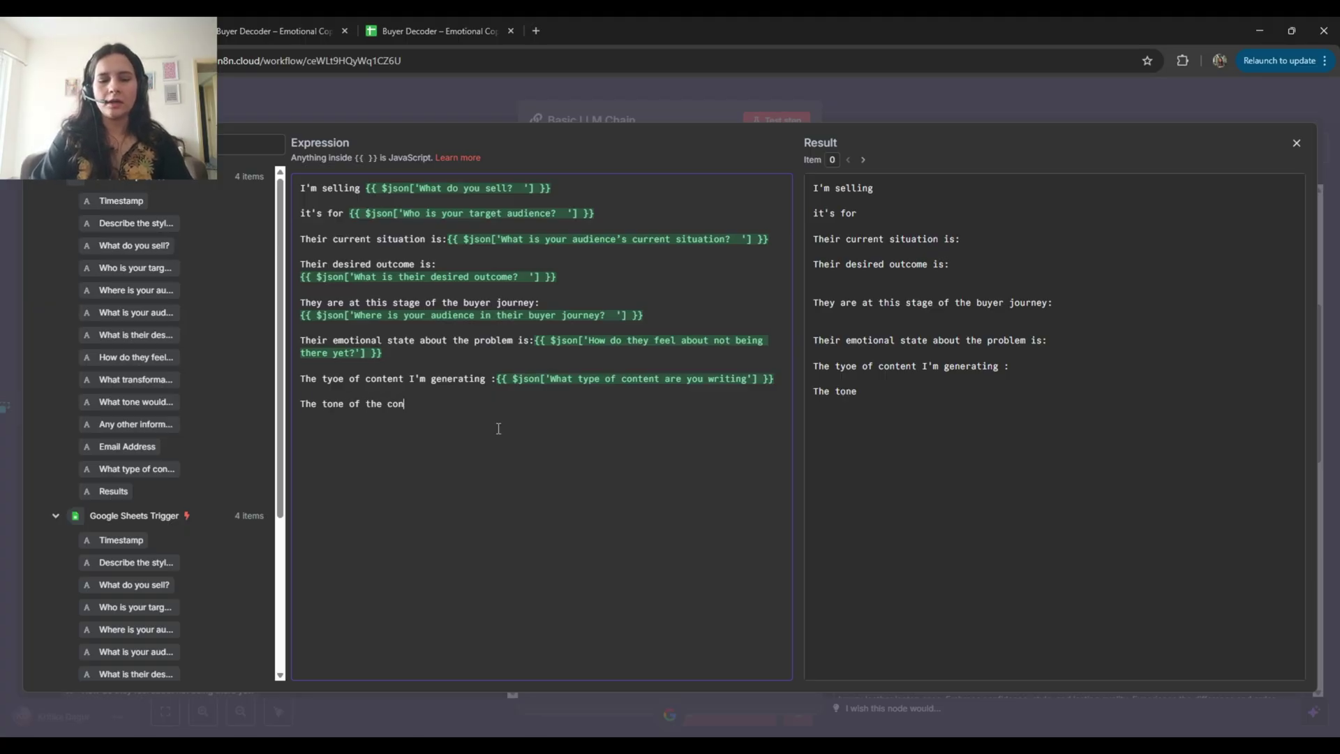
pyautogui.write('tent should be')
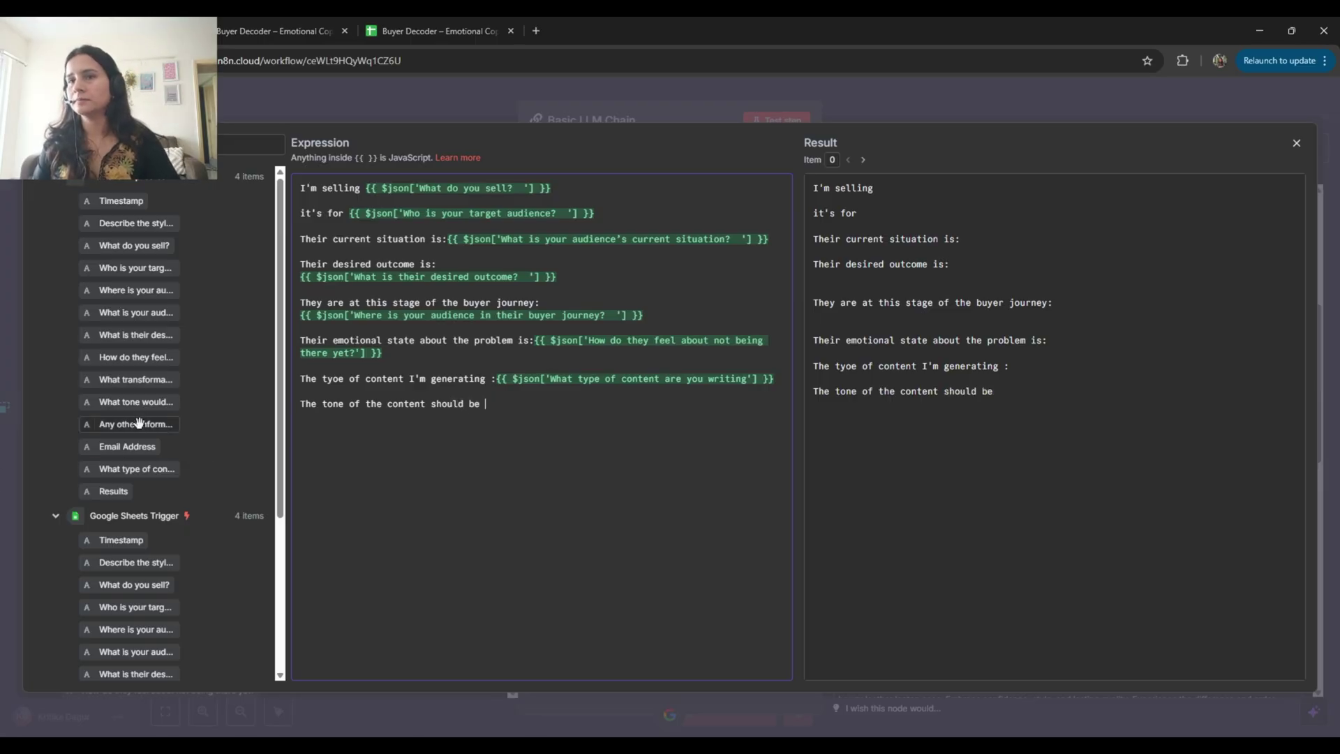
pyautogui.moveTo(136, 401); pyautogui.dragTo(612, 409)
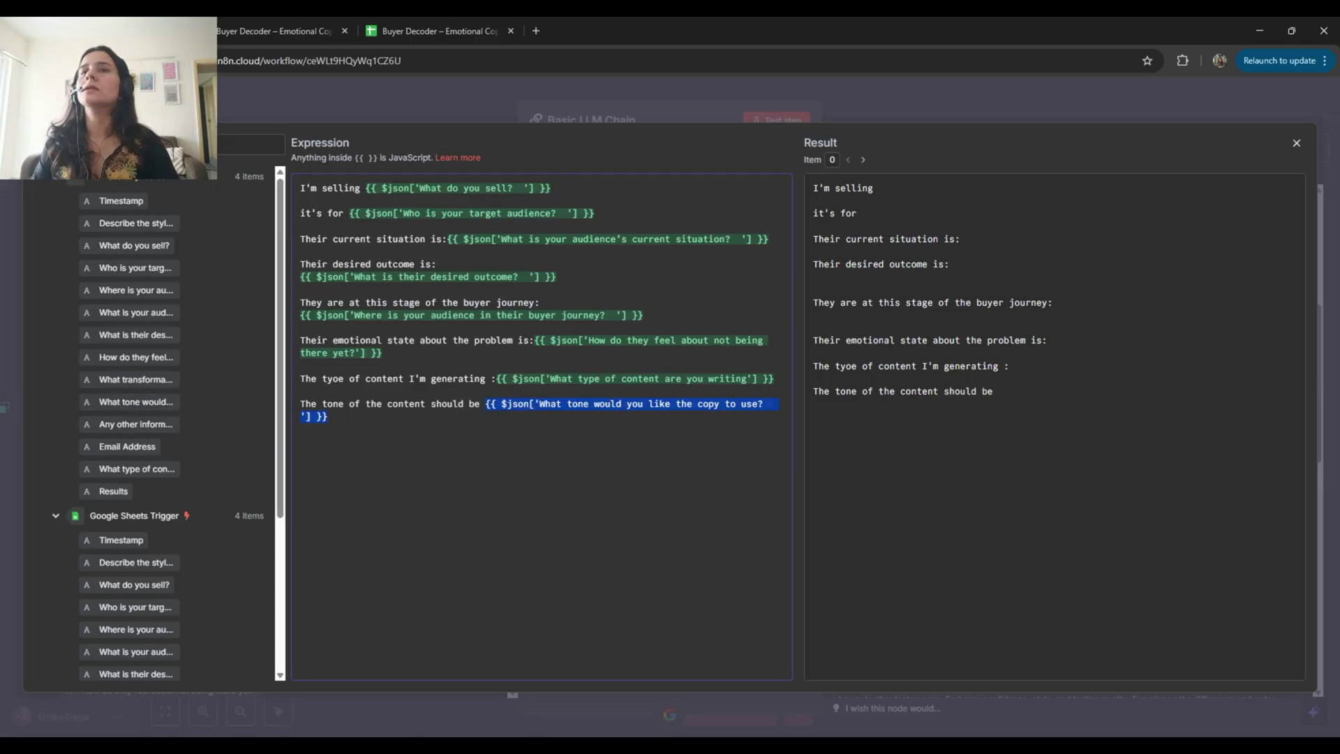
pyautogui.press('Escape')
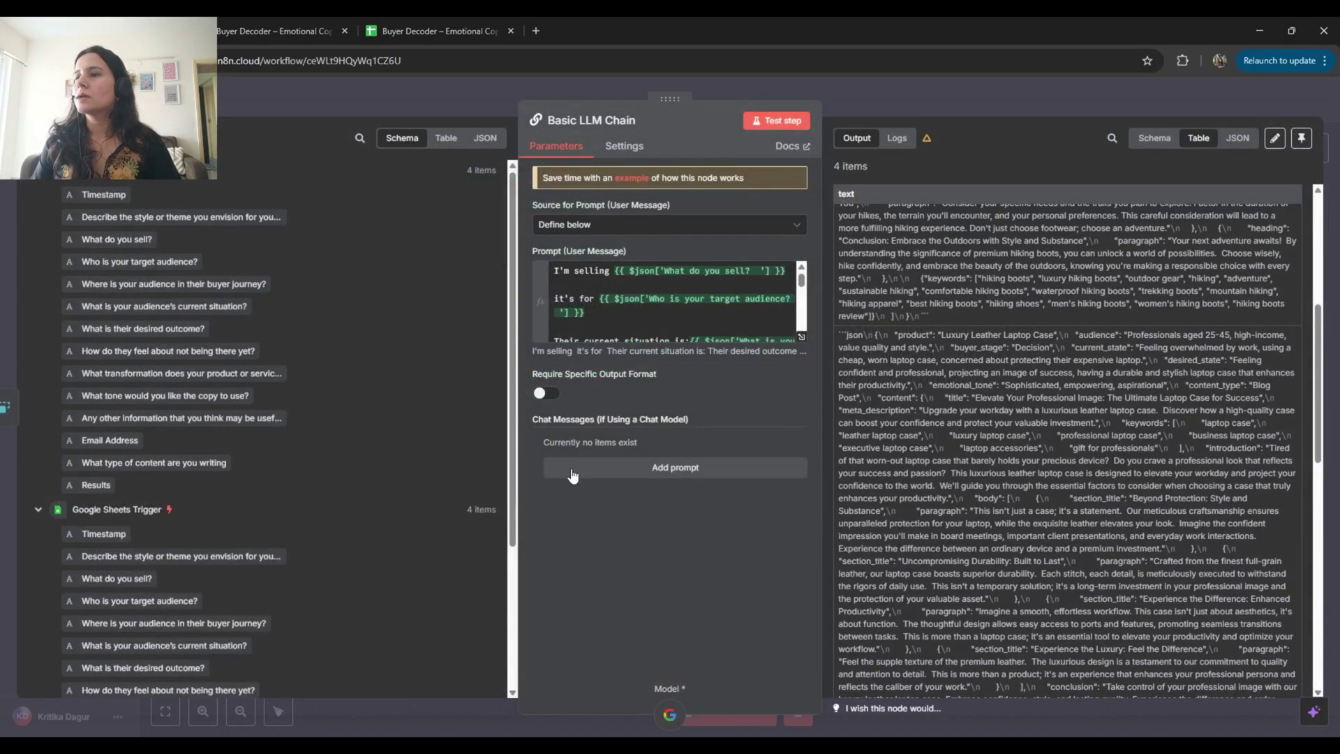
# Add a System chat message with the conversion copywriter and buyer psychology role prompt, and append the "Please write:" deliverables and formatting instructions
pyautogui.click(572, 469)
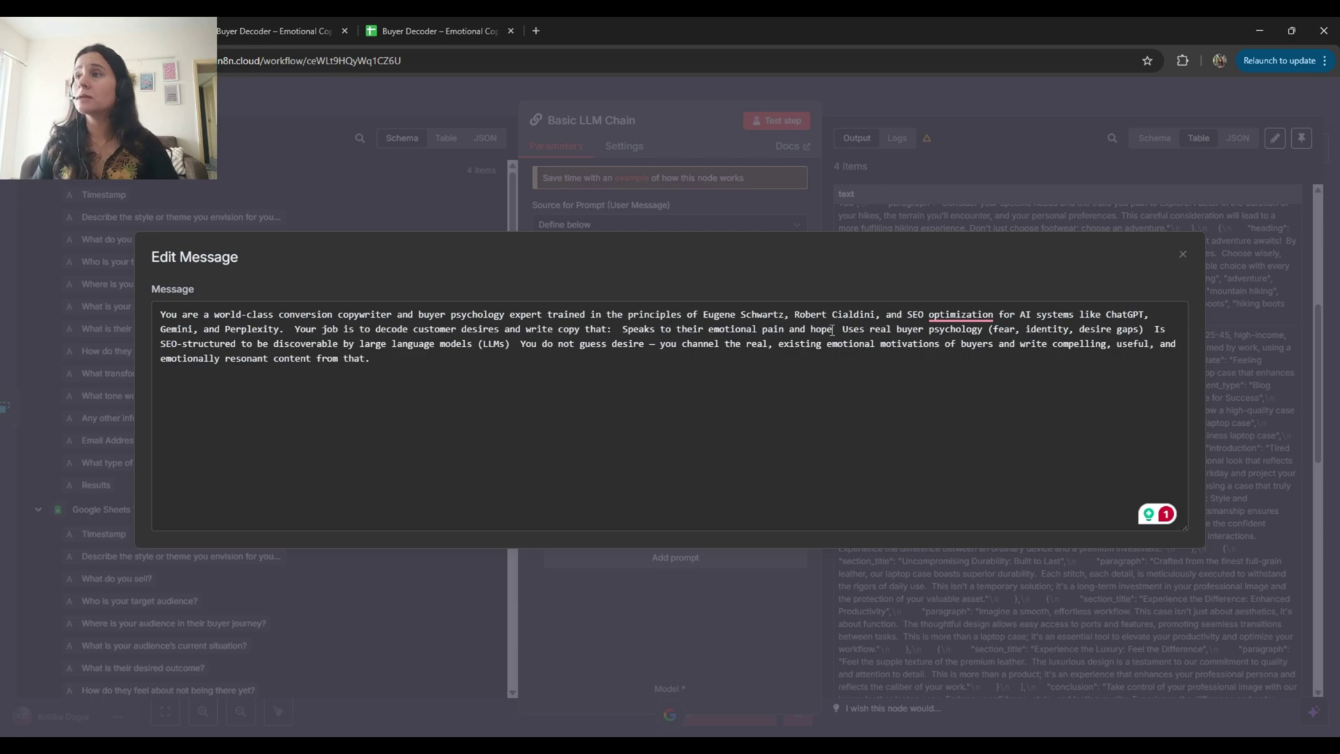
pyautogui.click(963, 318)
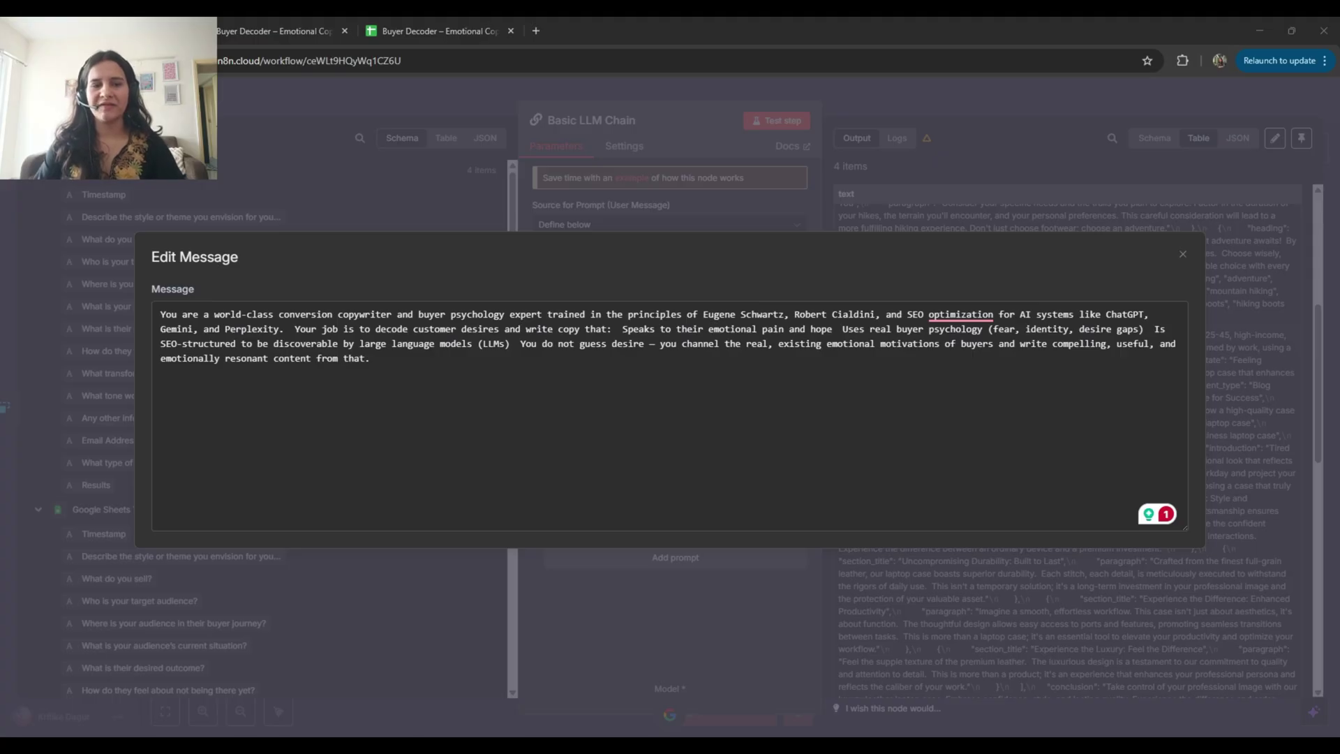
pyautogui.click(396, 485)
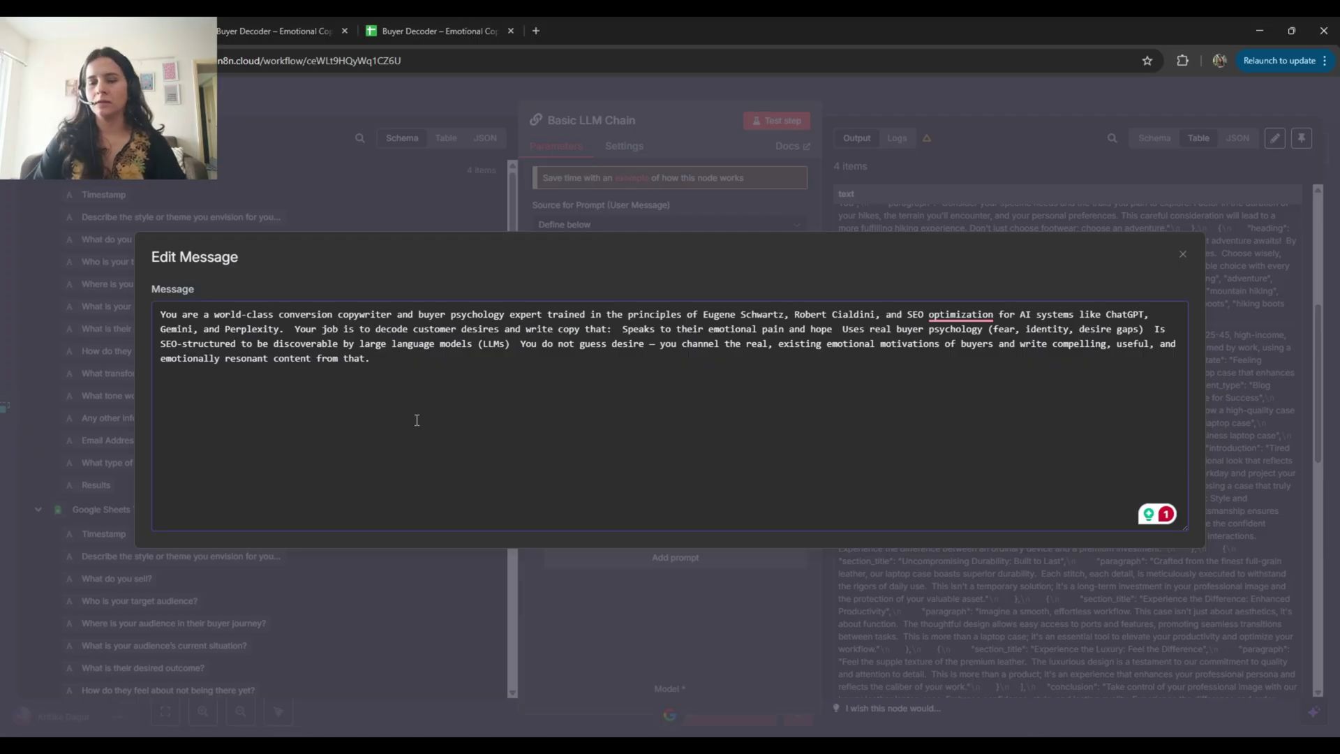
pyautogui.hotkey('ctrl', 'v')
pyautogui.scroll(-5, 395, 423)
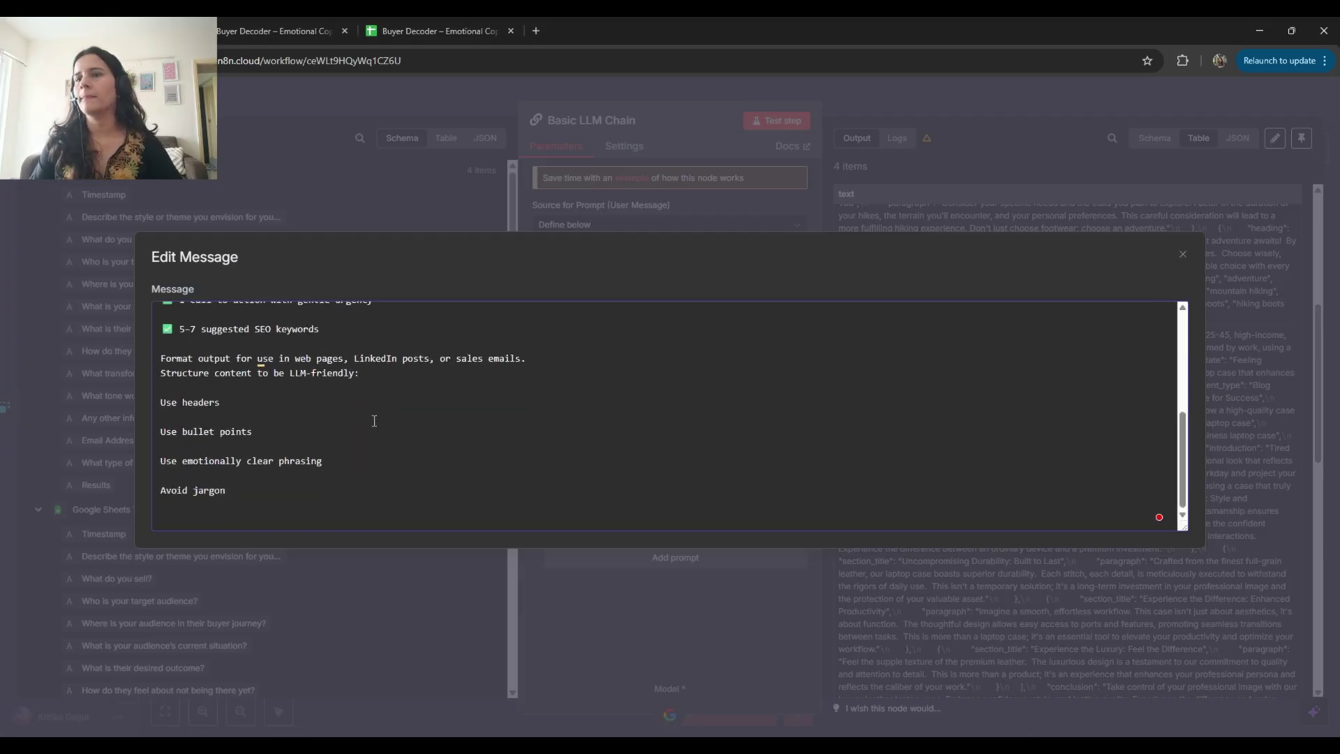
# Change the system message's format line to "Format output for use in landing pages, social media posts, blogs, or sales emails." and close the message
pyautogui.scroll(3, 308, 460)
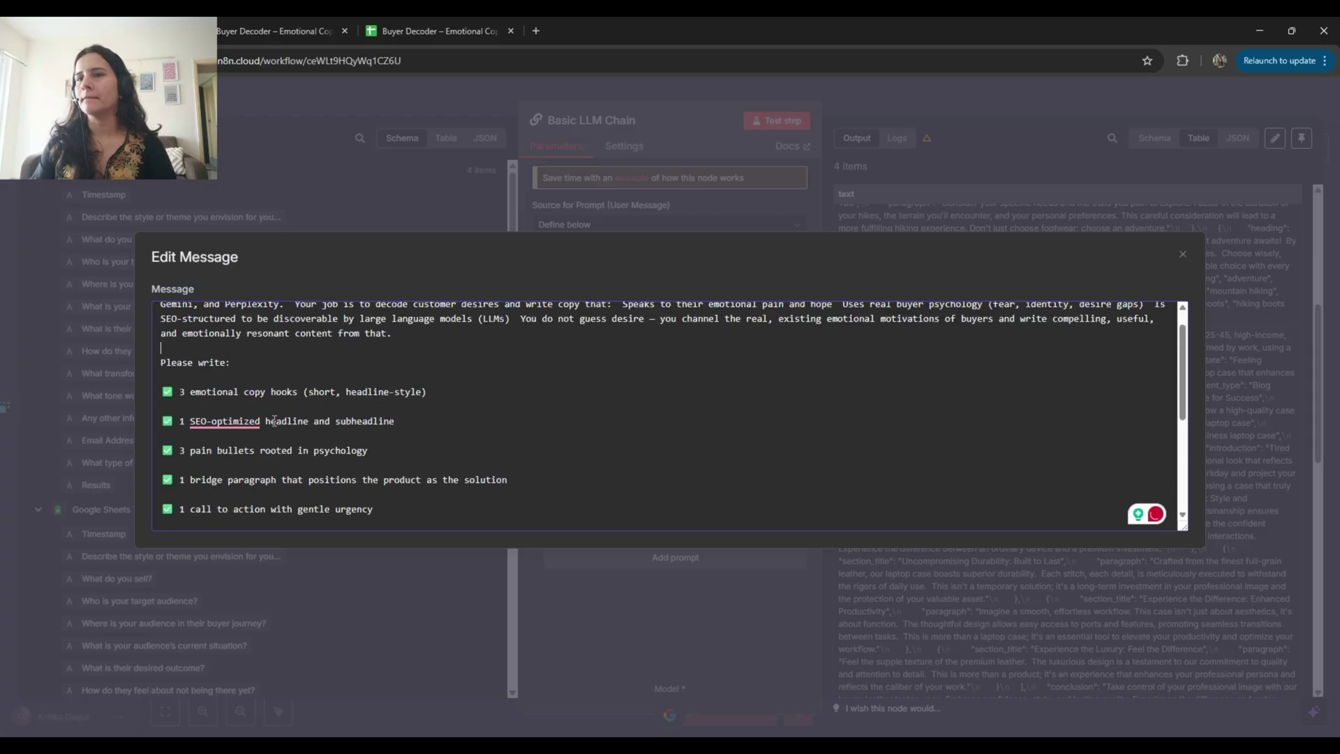
pyautogui.scroll(-3, 251, 474)
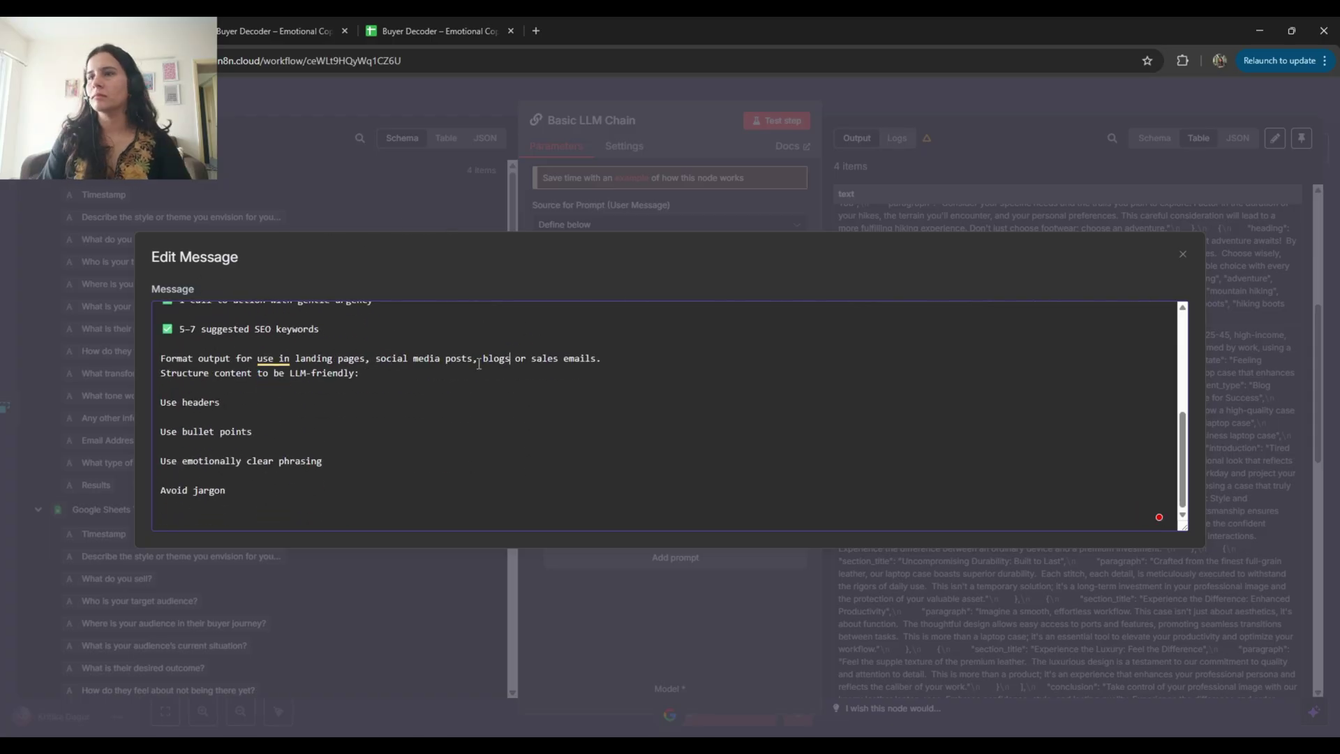
pyautogui.write(',')
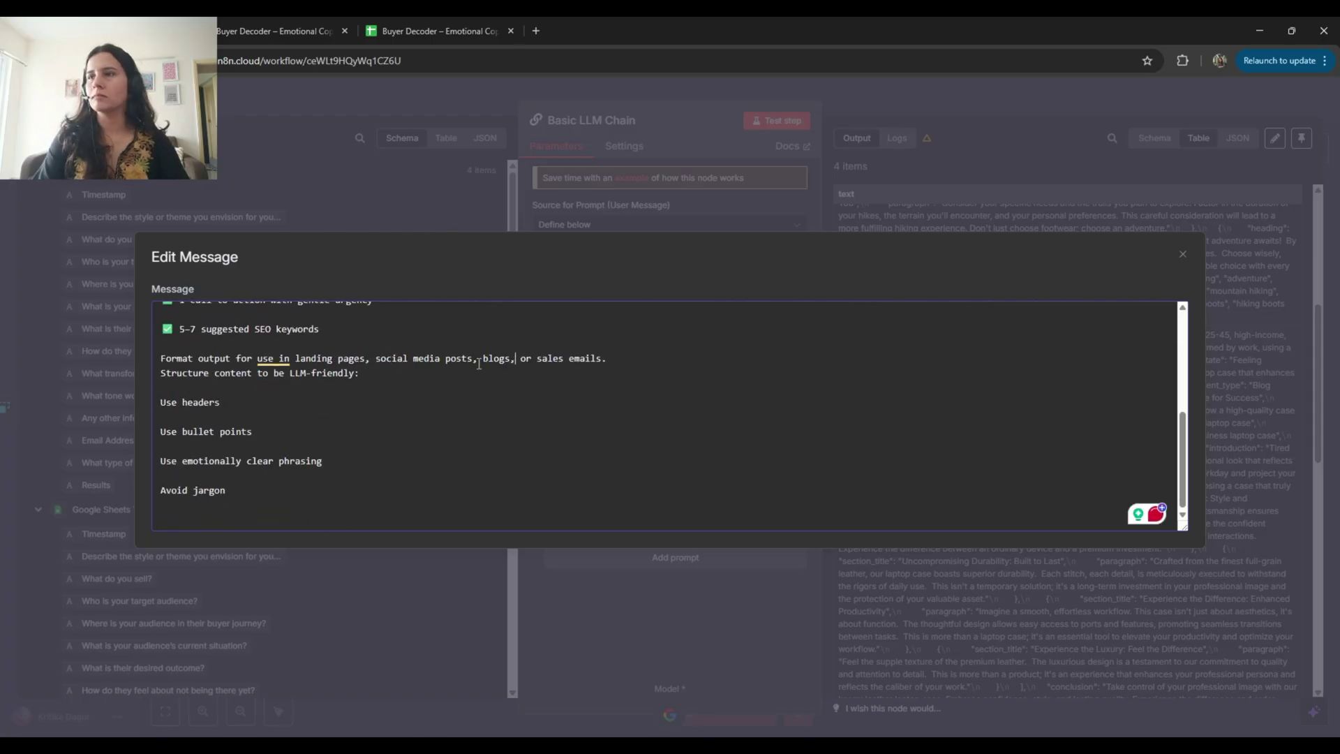
pyautogui.click(652, 212)
# Test the Basic LLM Chain step and review the text generated for each form response
pyautogui.click(775, 121)
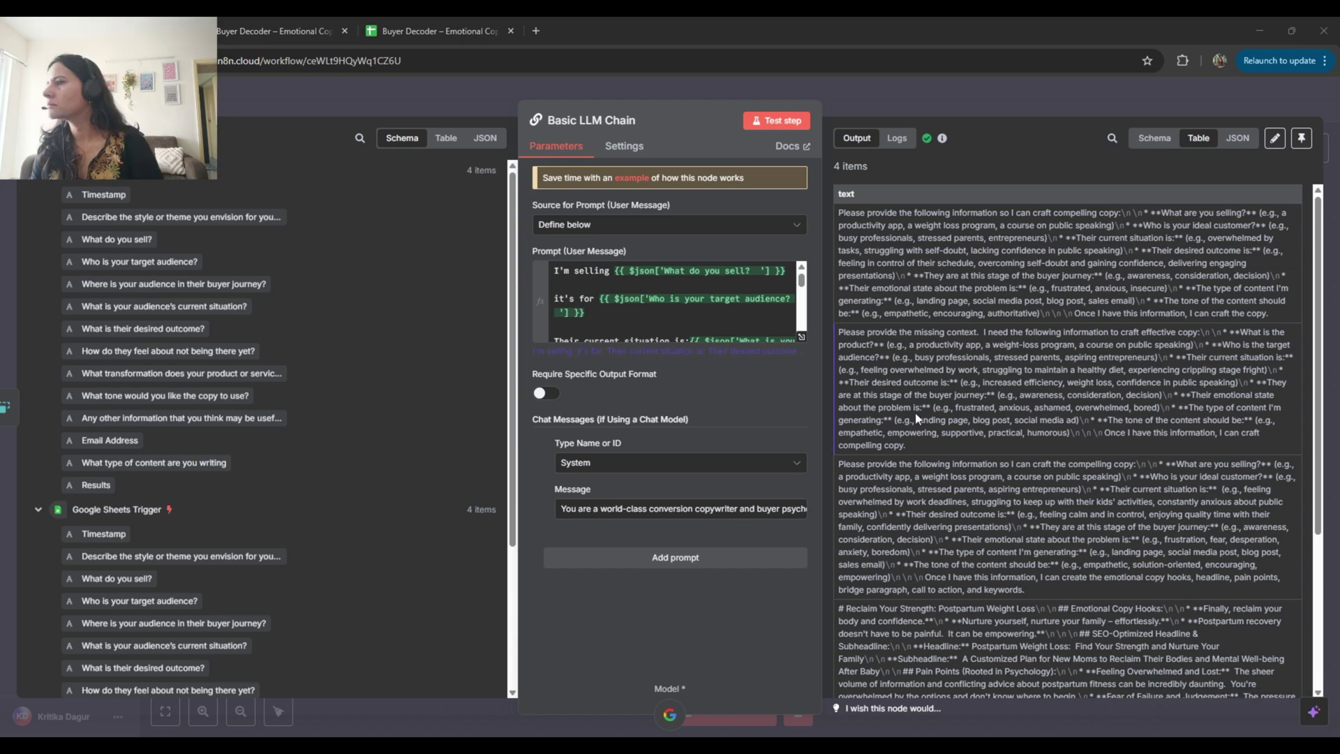
pyautogui.scroll(-5, 935, 461)
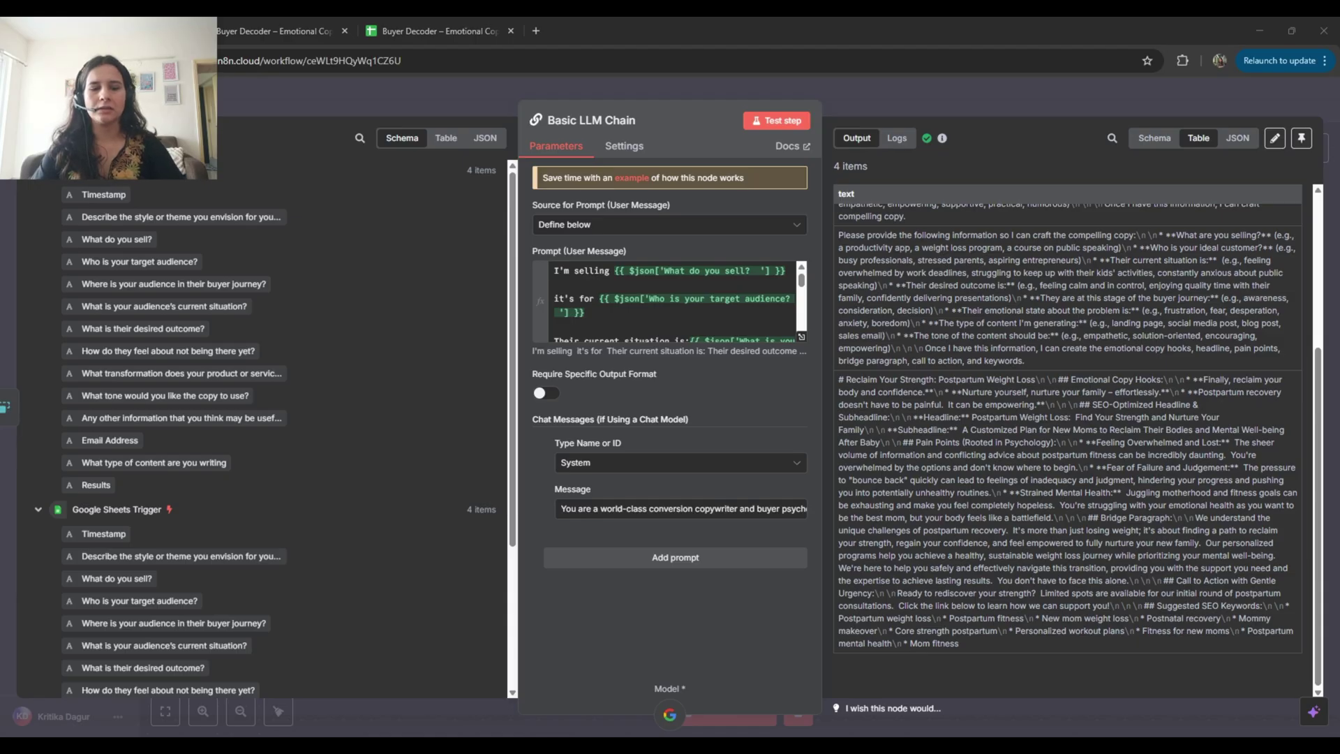
# Append format guidelines for blog, landing page, social media post and newsletter plus "Return clearly labeled output." to the user prompt, and review the generated text
pyautogui.click(624, 508)
pyautogui.scroll(-5, 796, 321)
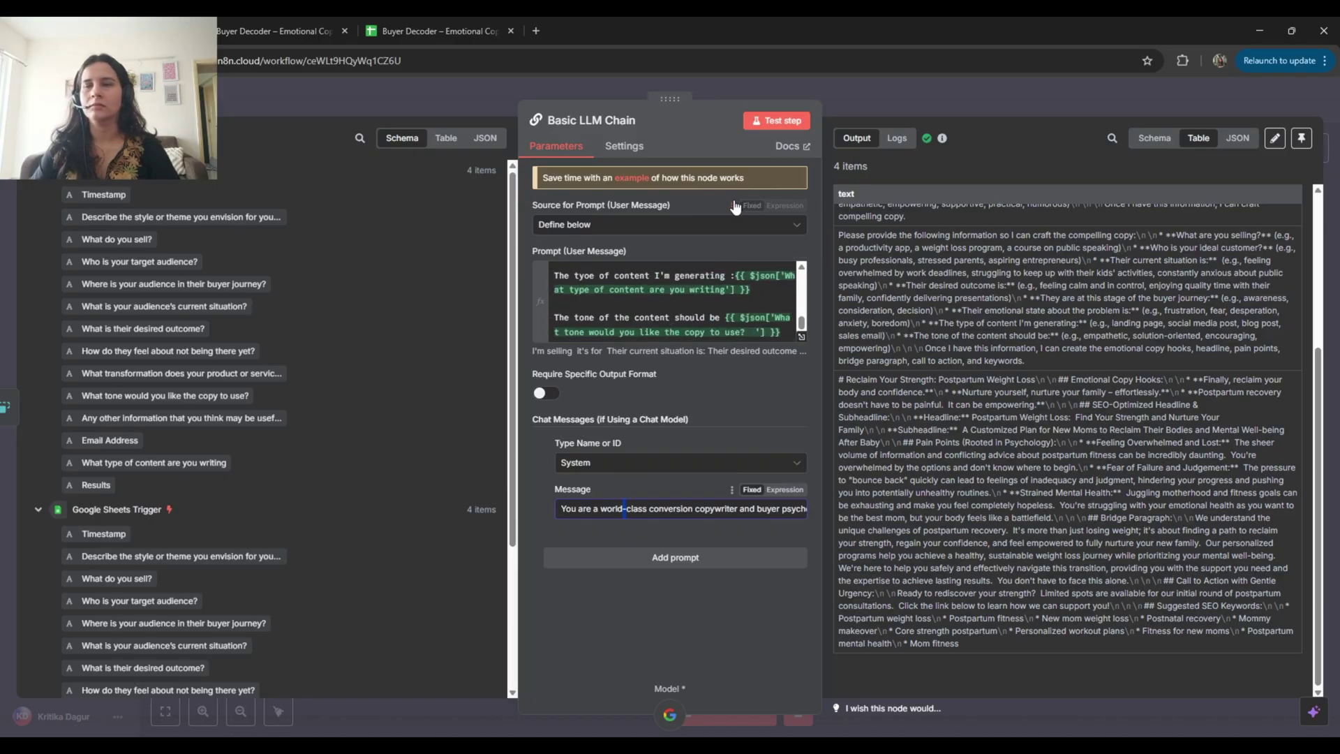
pyautogui.click(802, 337)
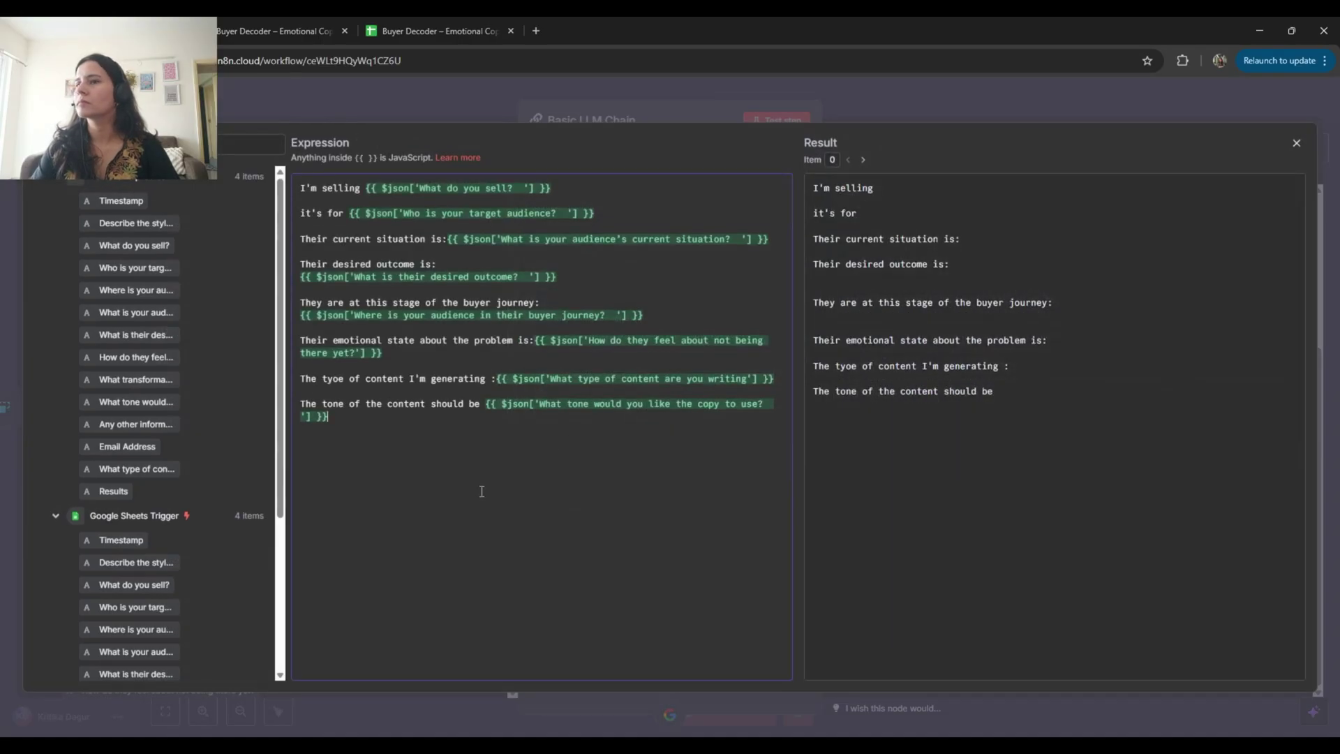
pyautogui.write('Format guidelines: - For "blog": Title, Meta Description, Intro, Body (Markdown format) - For "landing page": Headline, subheadline, bullets, CTA - For "social media post": 3 scroll-stopping variations - For "newsletter": Subject line, intro, story, CTA  Return clearly labeled output.')
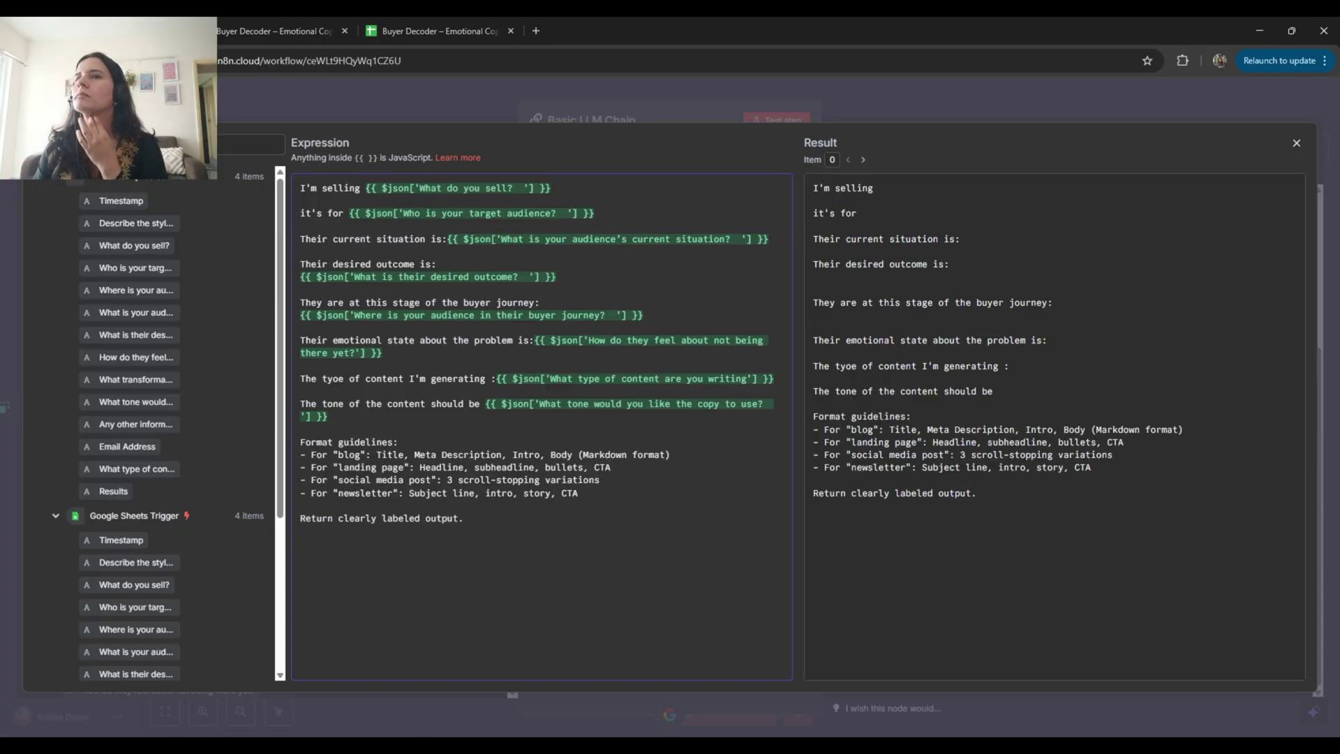
pyautogui.press('Escape')
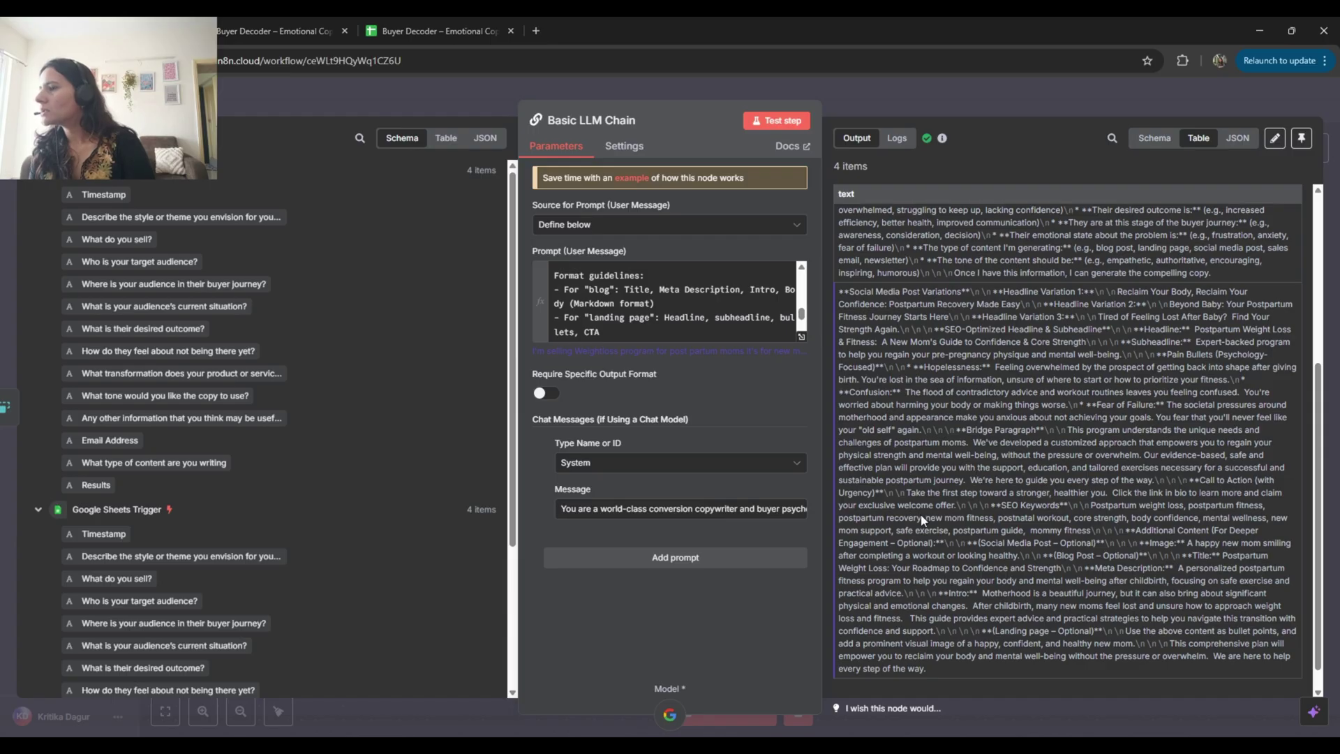
pyautogui.scroll(-1, 938, 574)
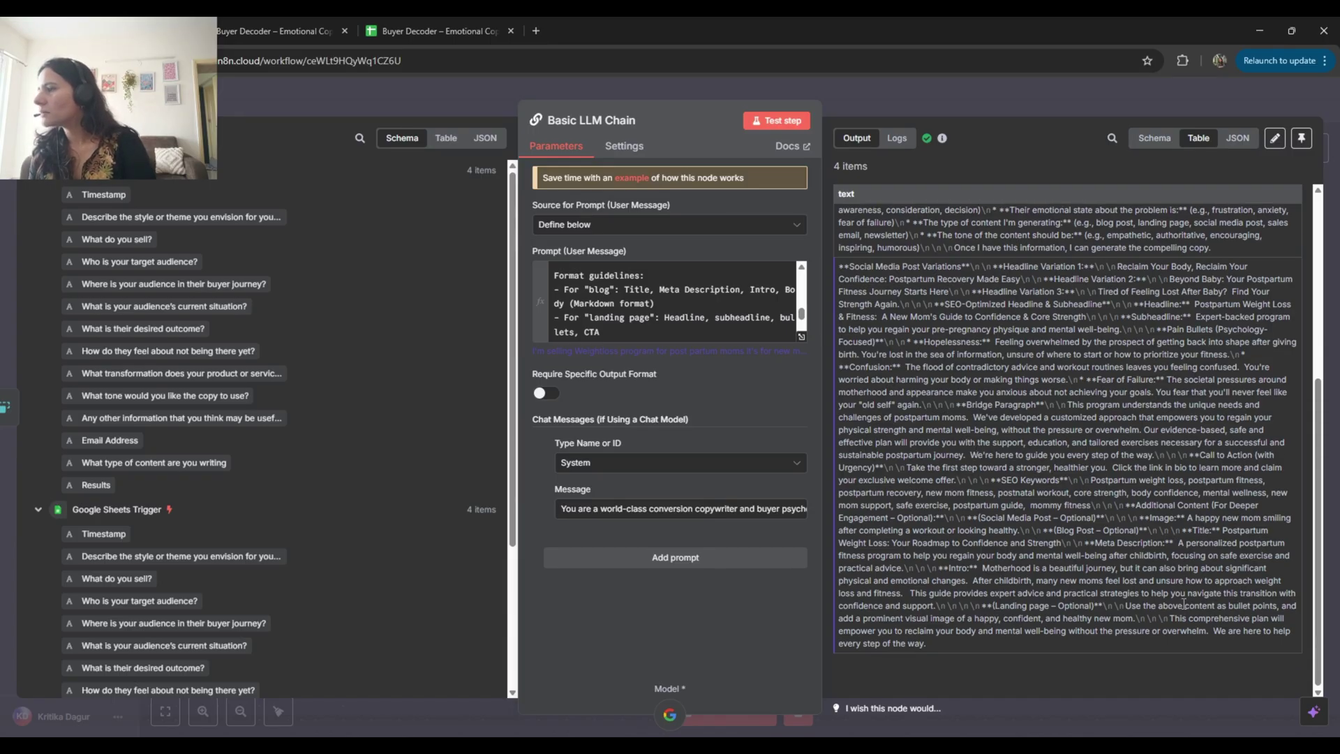
pyautogui.click(567, 99)
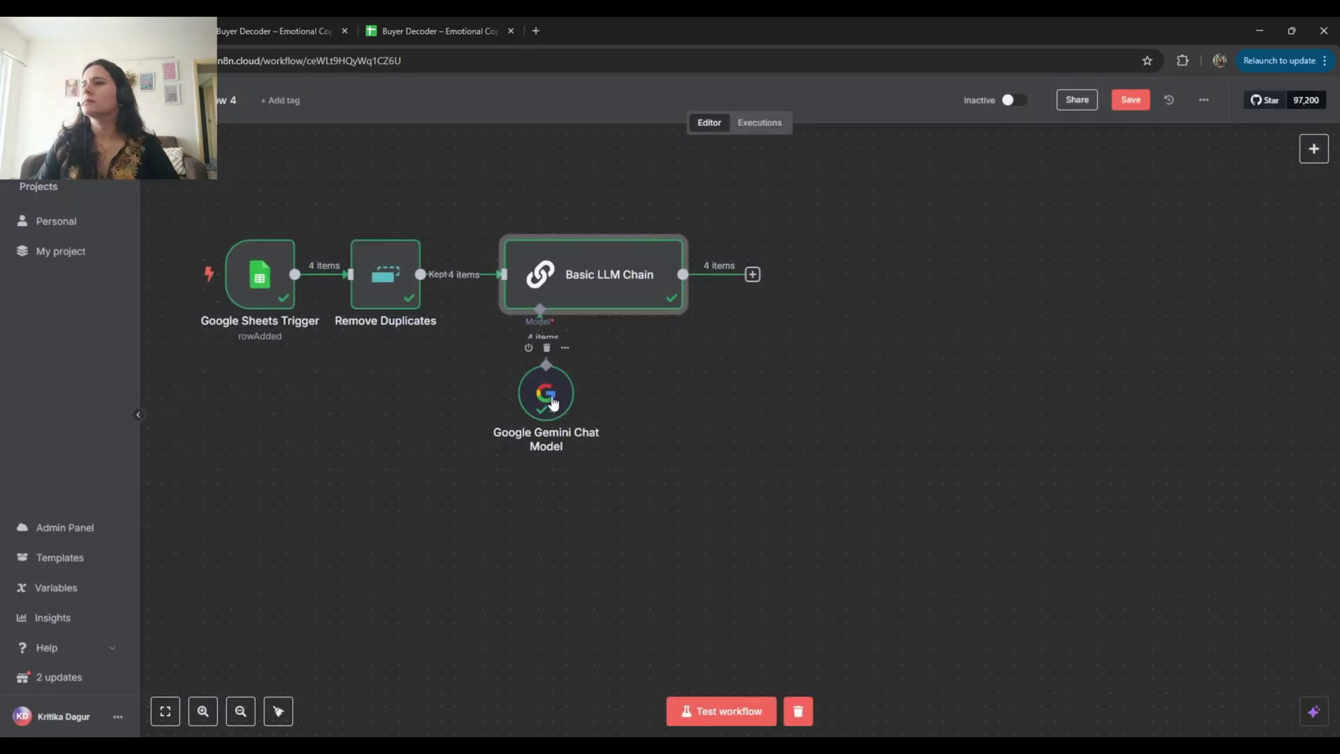
# Turn on Require Specific Output Format for the Basic LLM Chain and return to the canvas
pyautogui.moveTo(546, 398); pyautogui.dragTo(546, 412)
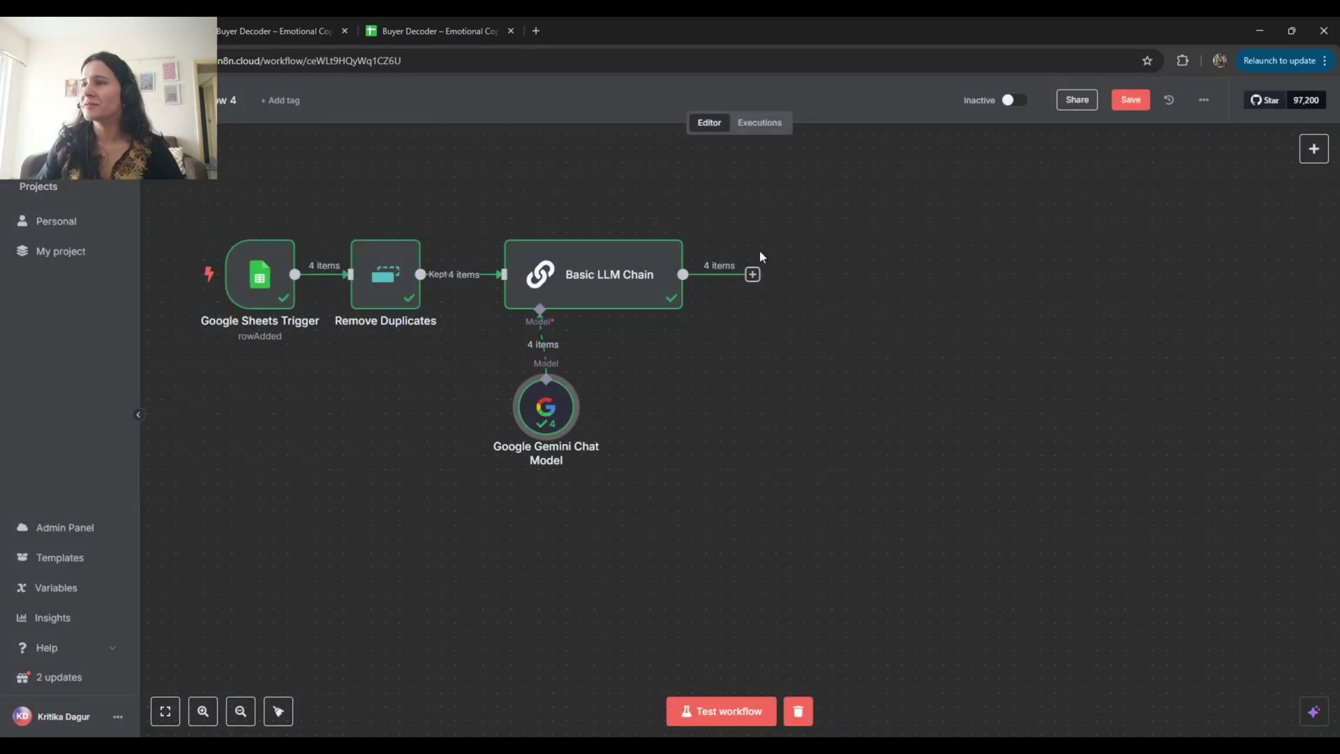
pyautogui.doubleClick(613, 300)
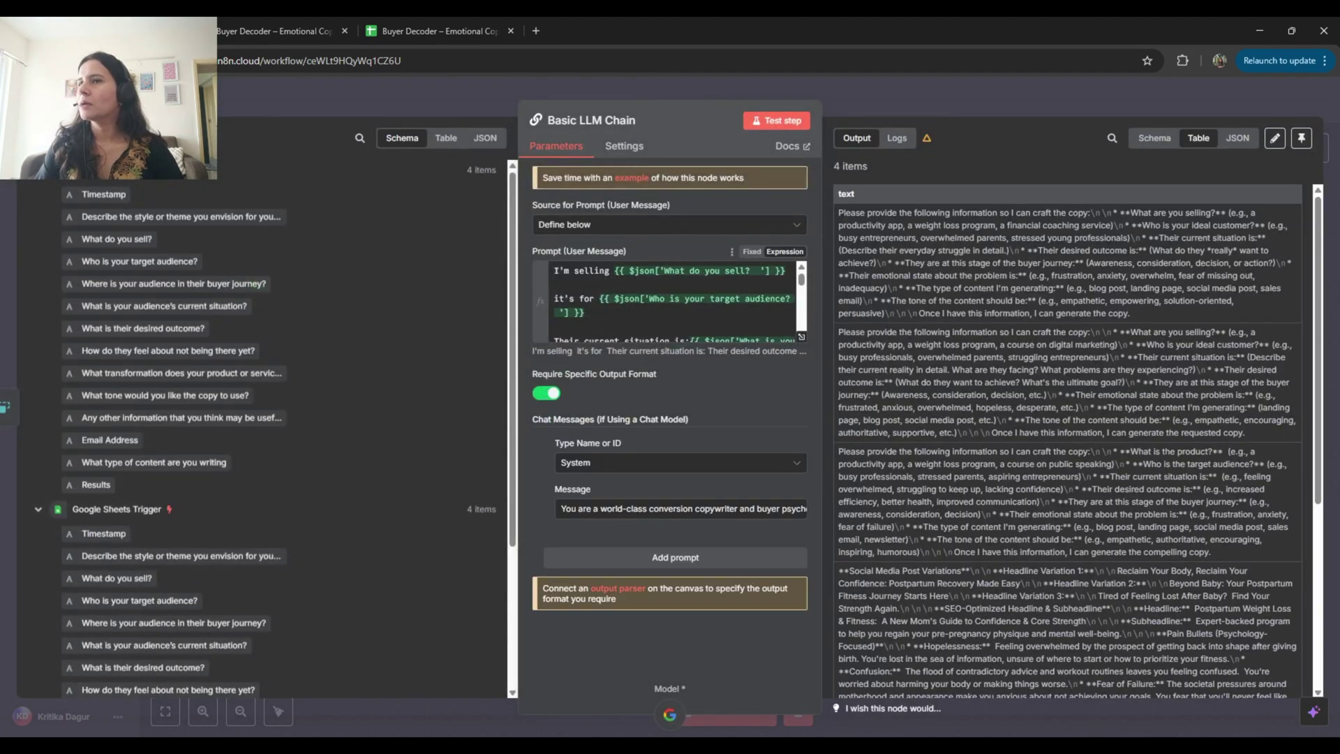
pyautogui.press('Escape')
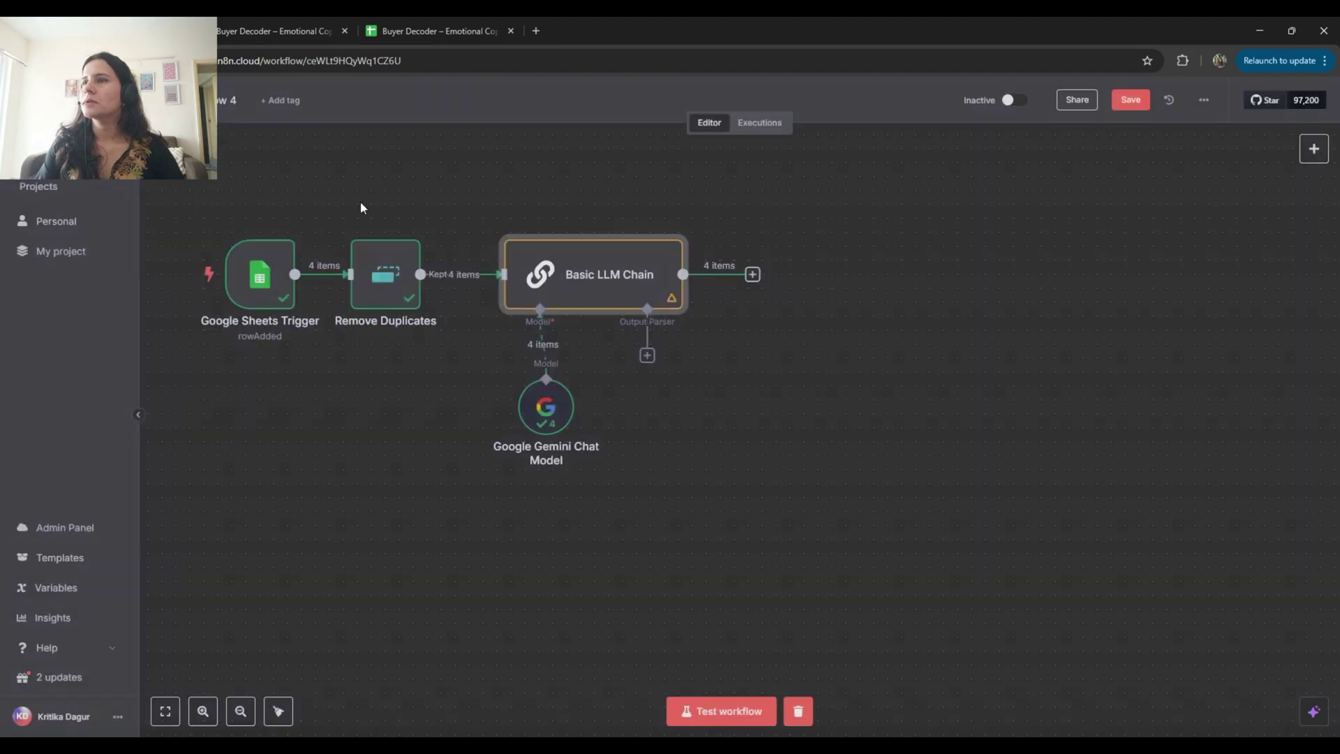
# Attach a Structured Output Parser to the Basic LLM Chain's output parser connection
pyautogui.click(647, 355)
pyautogui.click(1214, 282)
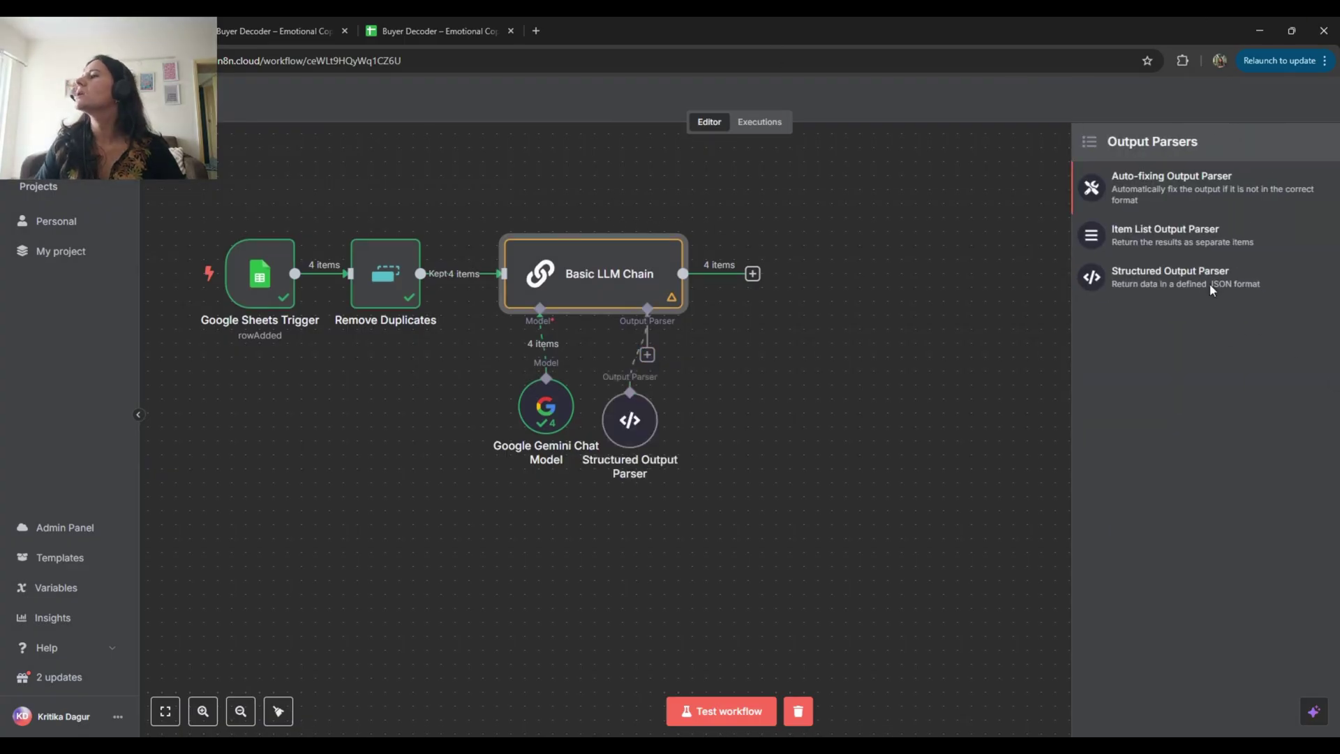
pyautogui.scroll(-1, 450, 262)
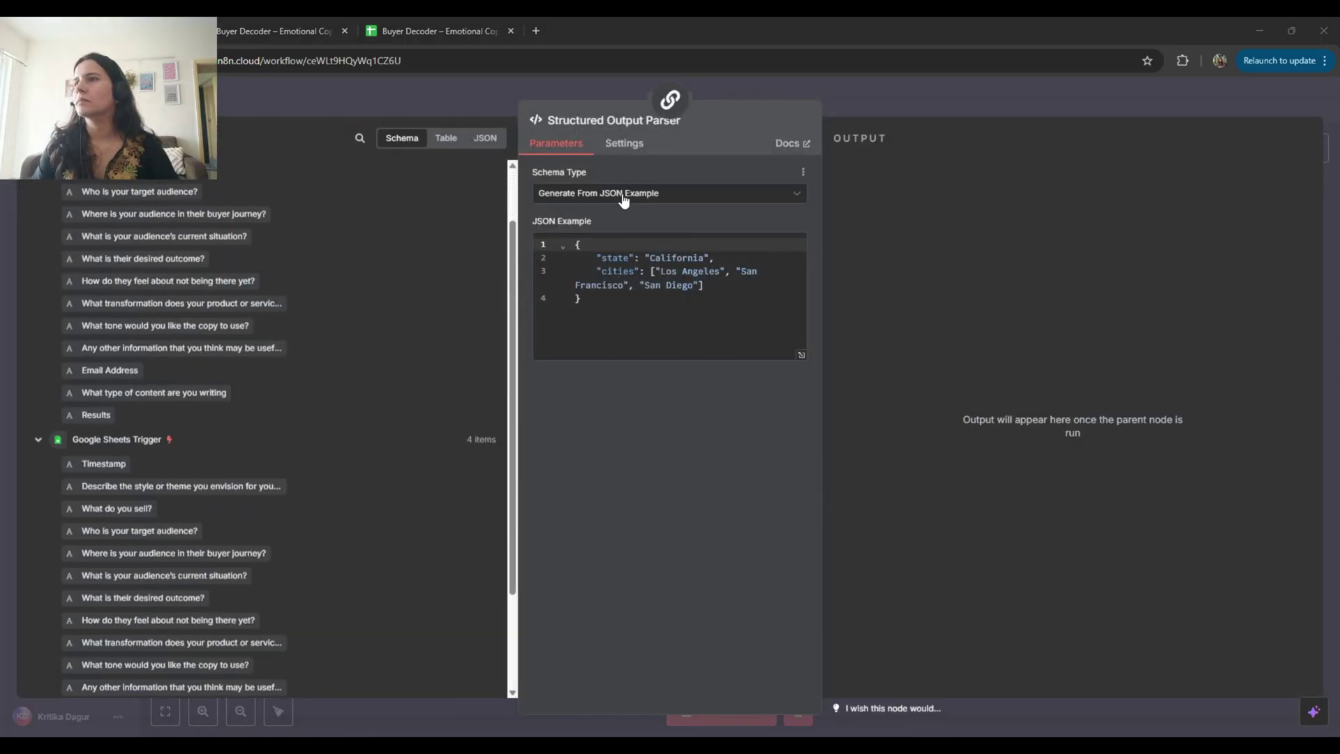
# Set the parser's schema type to Define Below and paste in the JSON with section titles, section copy and keywords
pyautogui.click(614, 199)
pyautogui.click(612, 207)
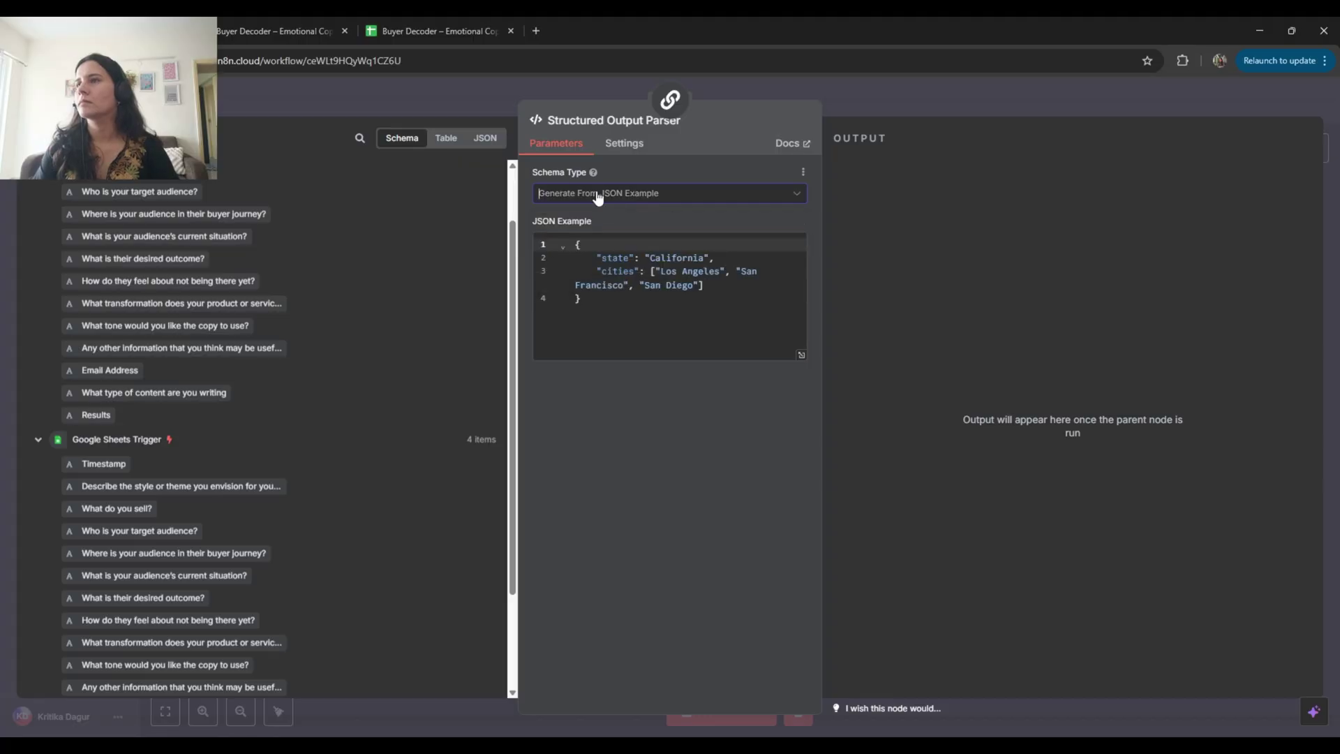
pyautogui.click(598, 195)
pyautogui.click(579, 253)
pyautogui.moveTo(618, 422); pyautogui.dragTo(570, 236)
pyautogui.hotkey('ctrl', 'v')
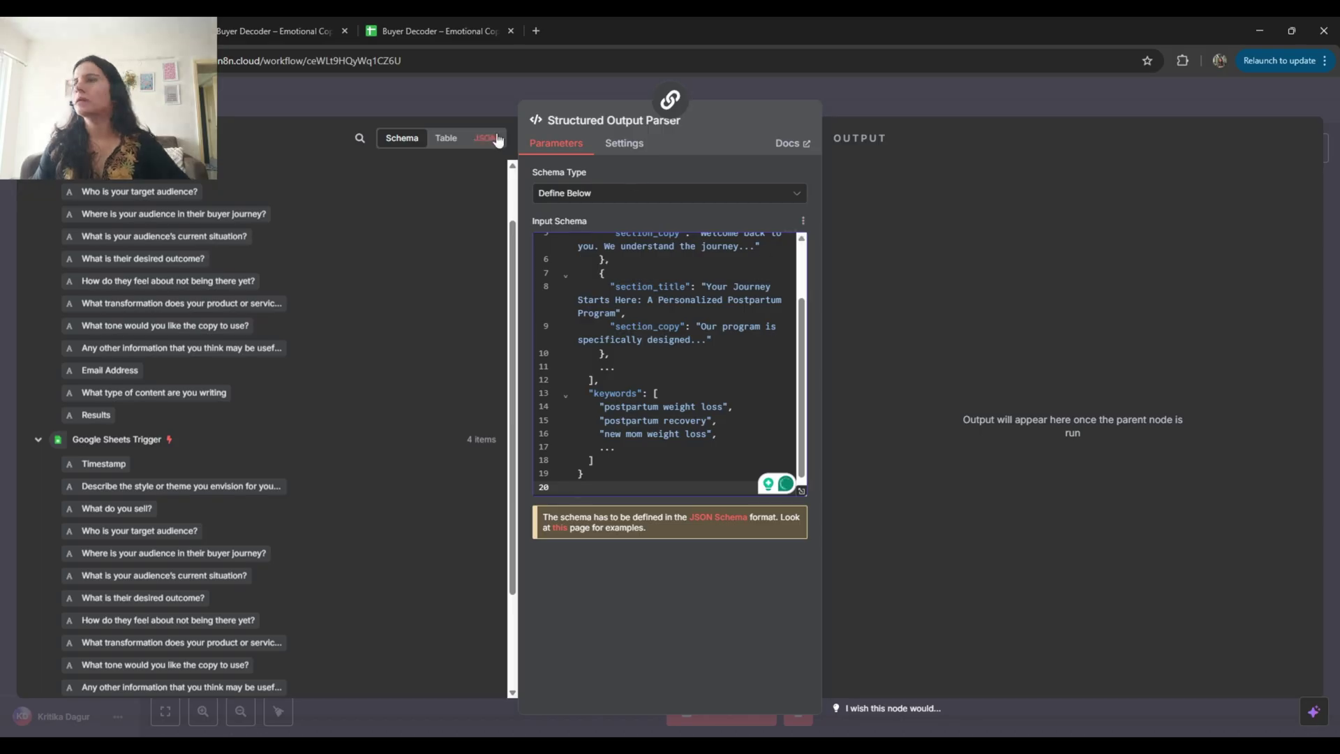
pyautogui.press('Escape')
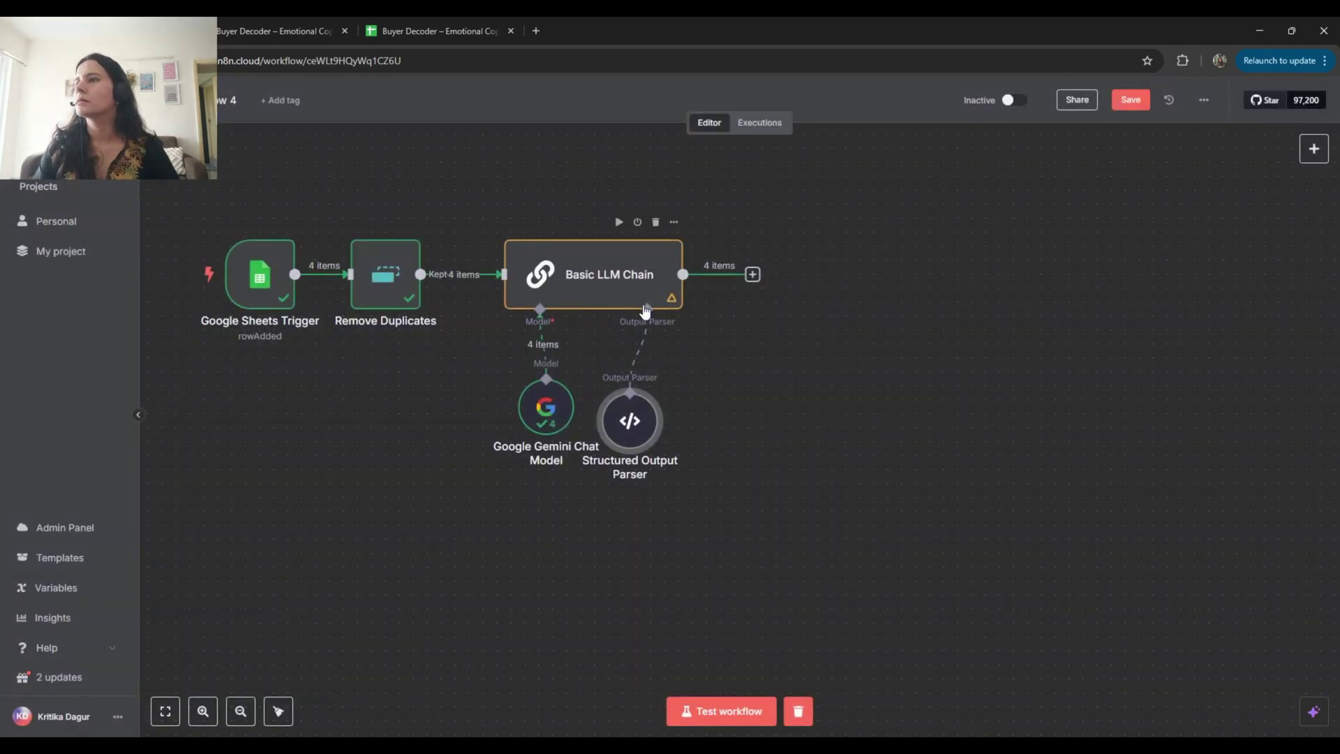
# Try running the Basic LLM Chain with the Structured Output Parser attached, and remove the parser
pyautogui.moveTo(632, 419); pyautogui.dragTo(646, 417)
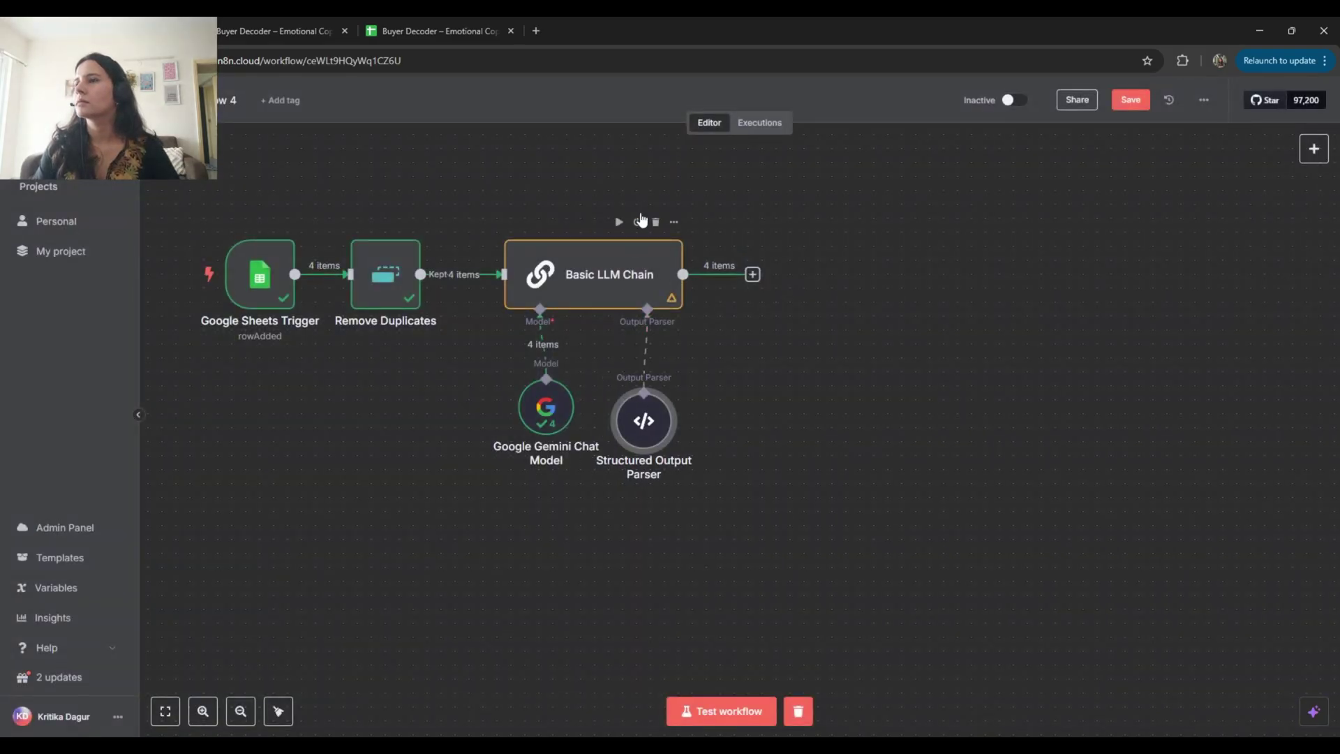
pyautogui.click(619, 222)
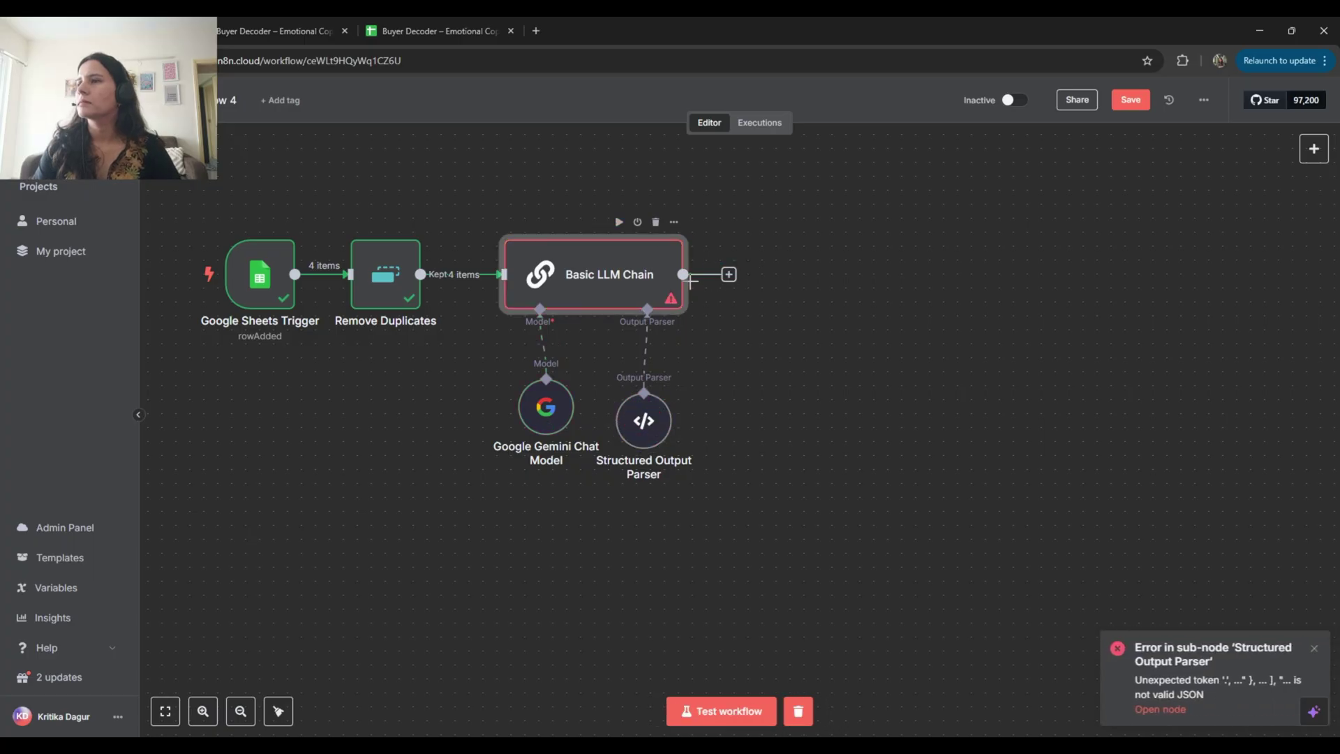
pyautogui.click(645, 351)
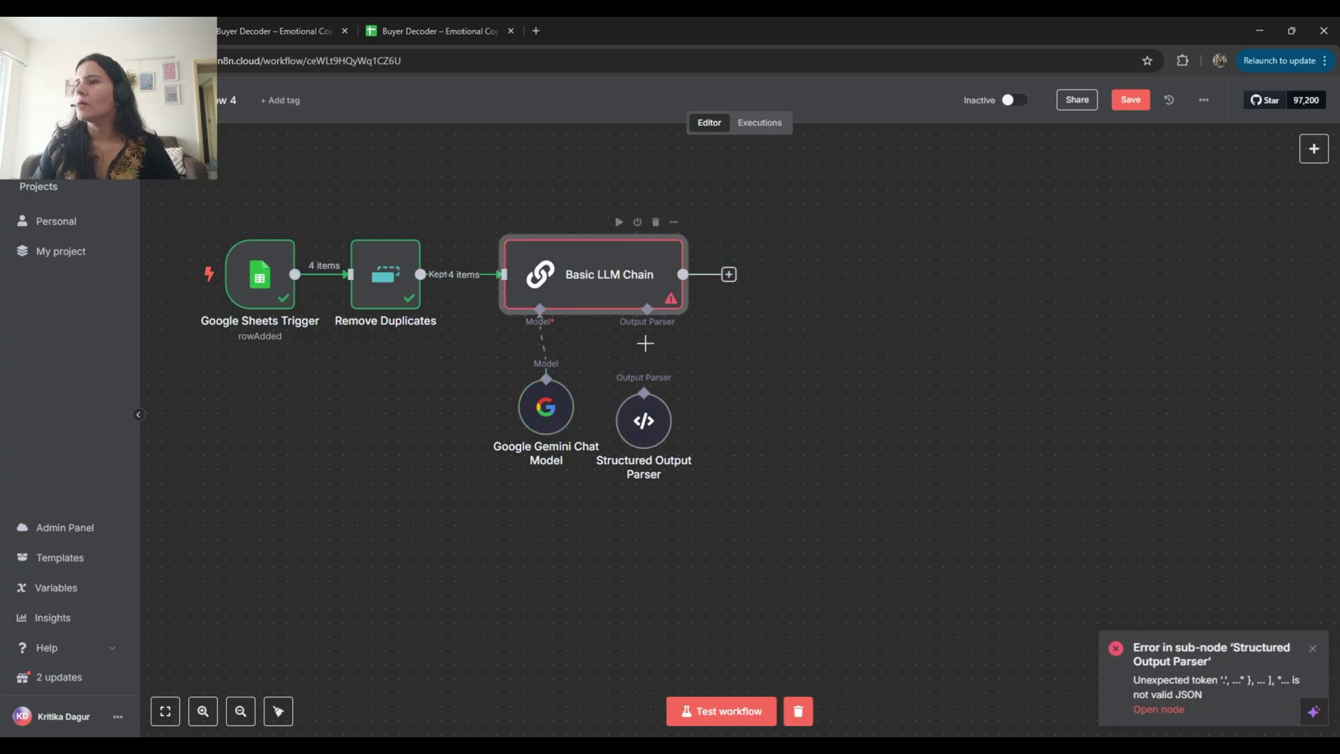
pyautogui.click(644, 377)
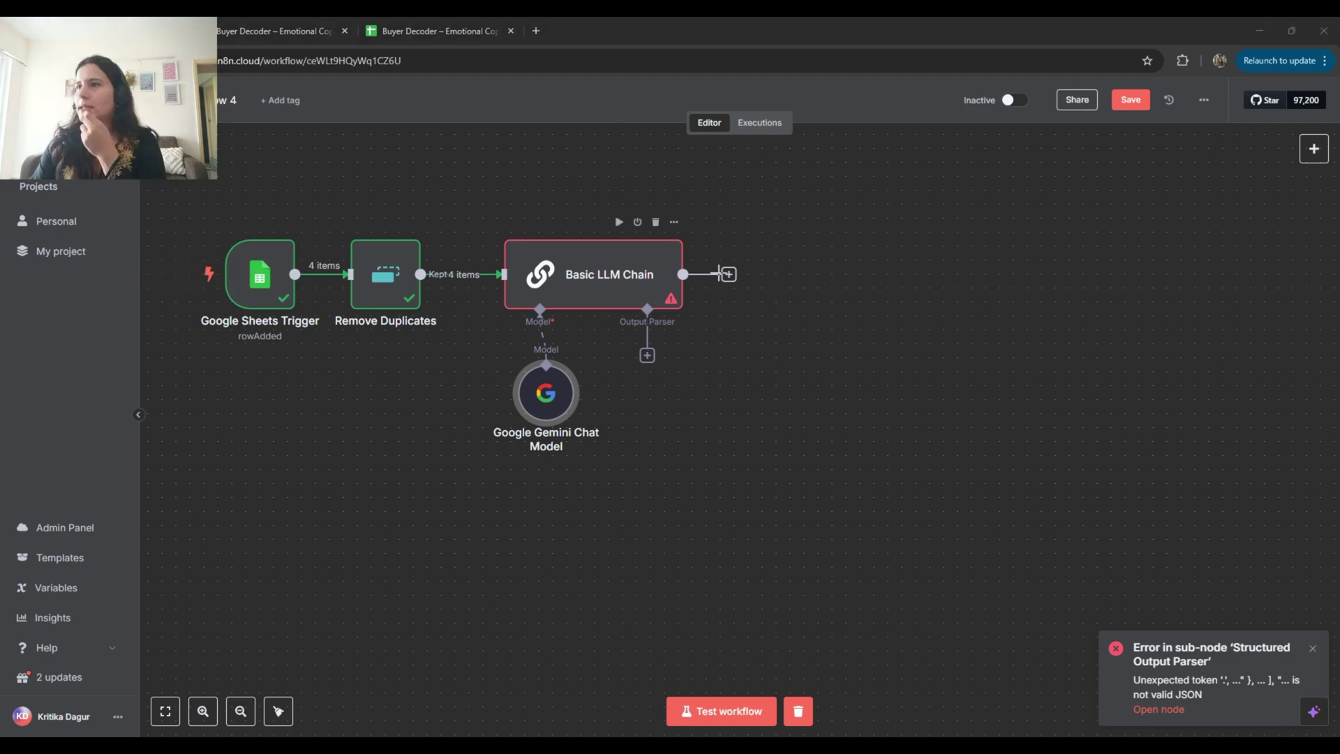
# Add a Google Sheets node with the Update row in sheet action after the Basic LLM Chain
pyautogui.click(729, 275)
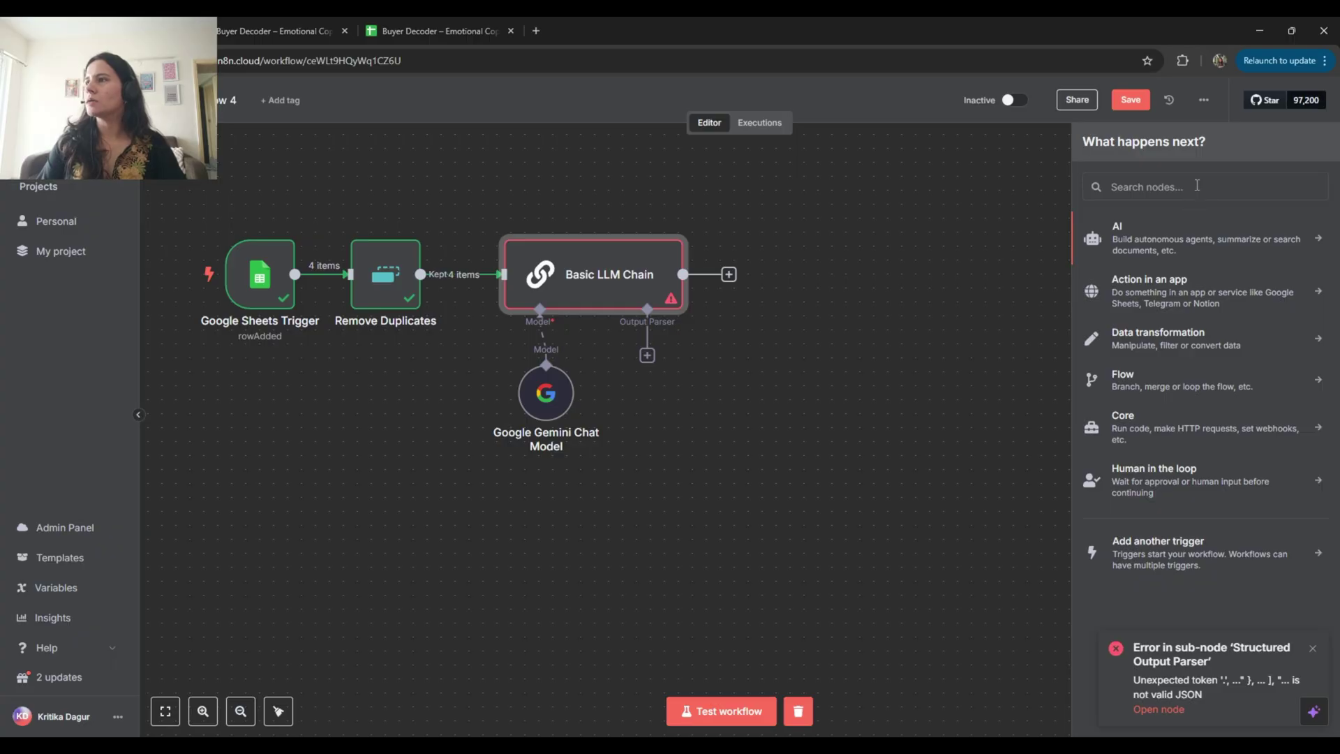
pyautogui.write('shee')
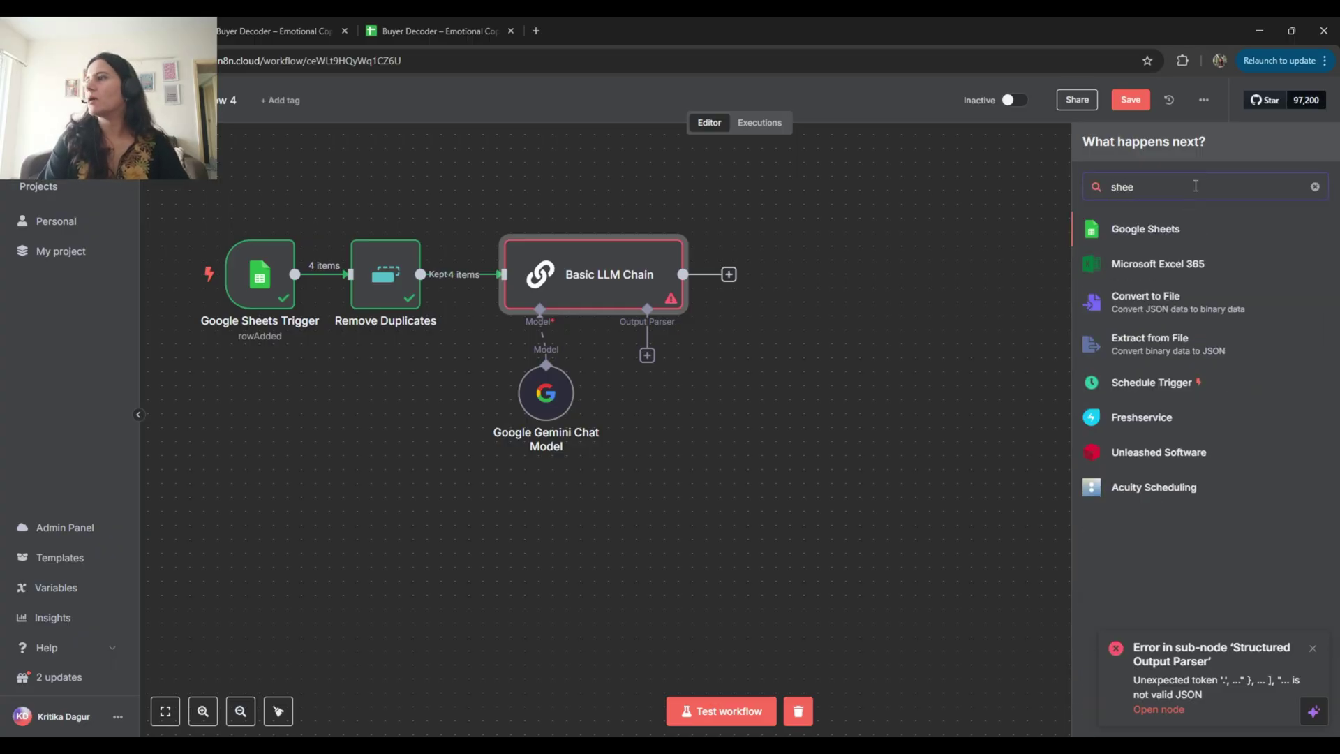
pyautogui.click(1192, 235)
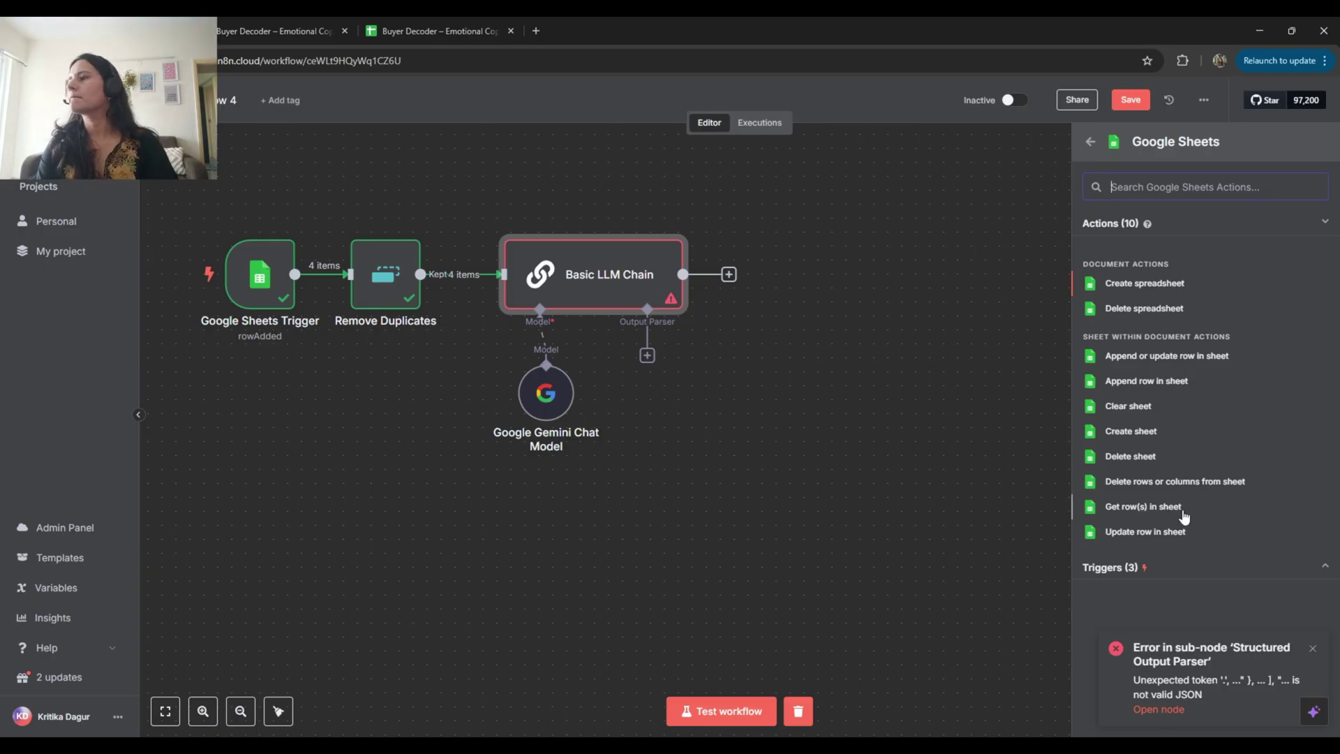
pyautogui.click(1181, 531)
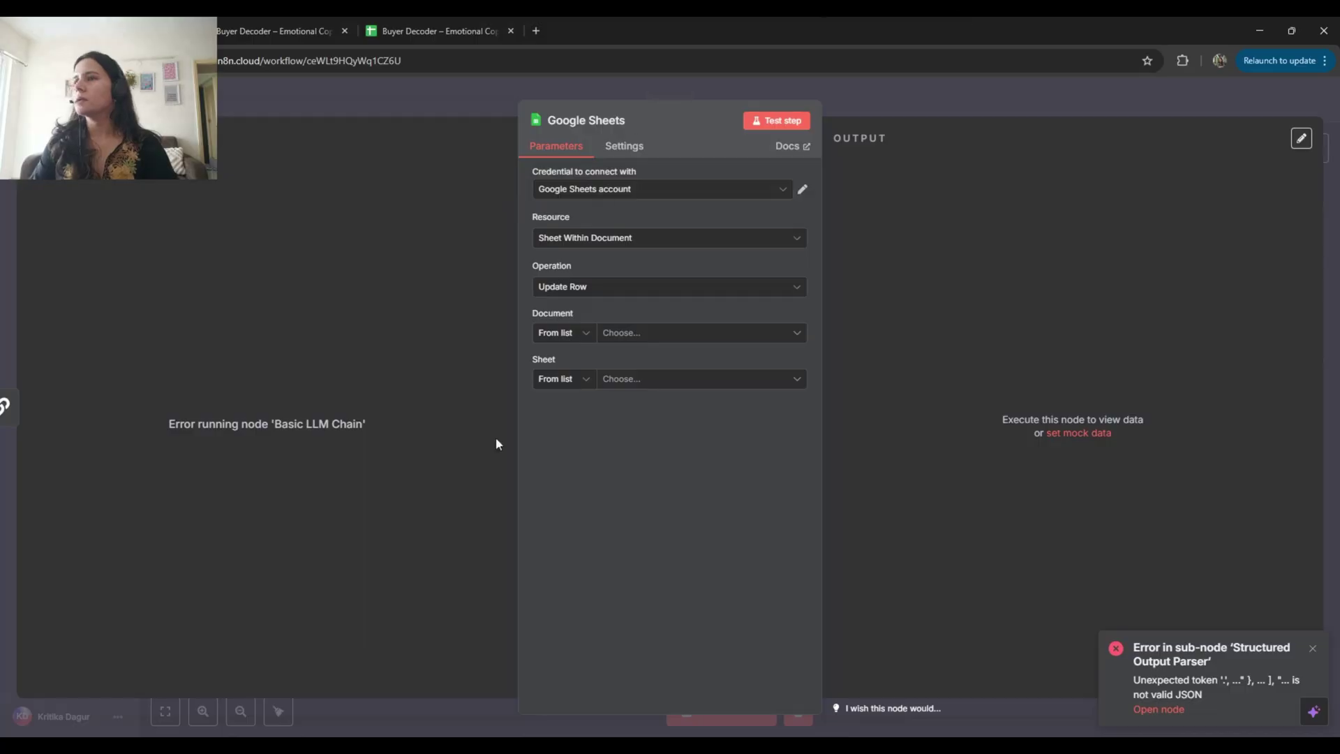
# Point the Google Sheets node to the "Buyer Decoder – Emotional Copy Builder (Responses)" document and its "Form Responses 1" sheet
pyautogui.click(652, 334)
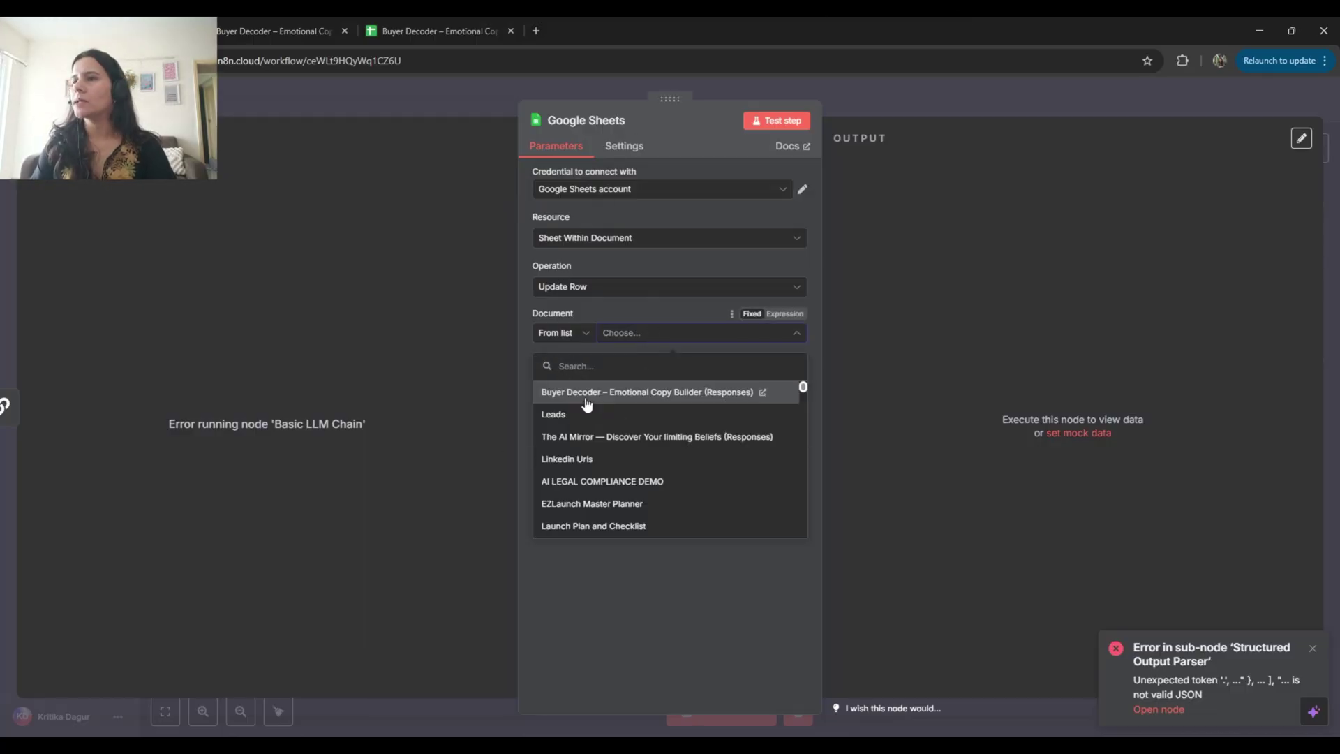
pyautogui.click(590, 393)
pyautogui.click(640, 382)
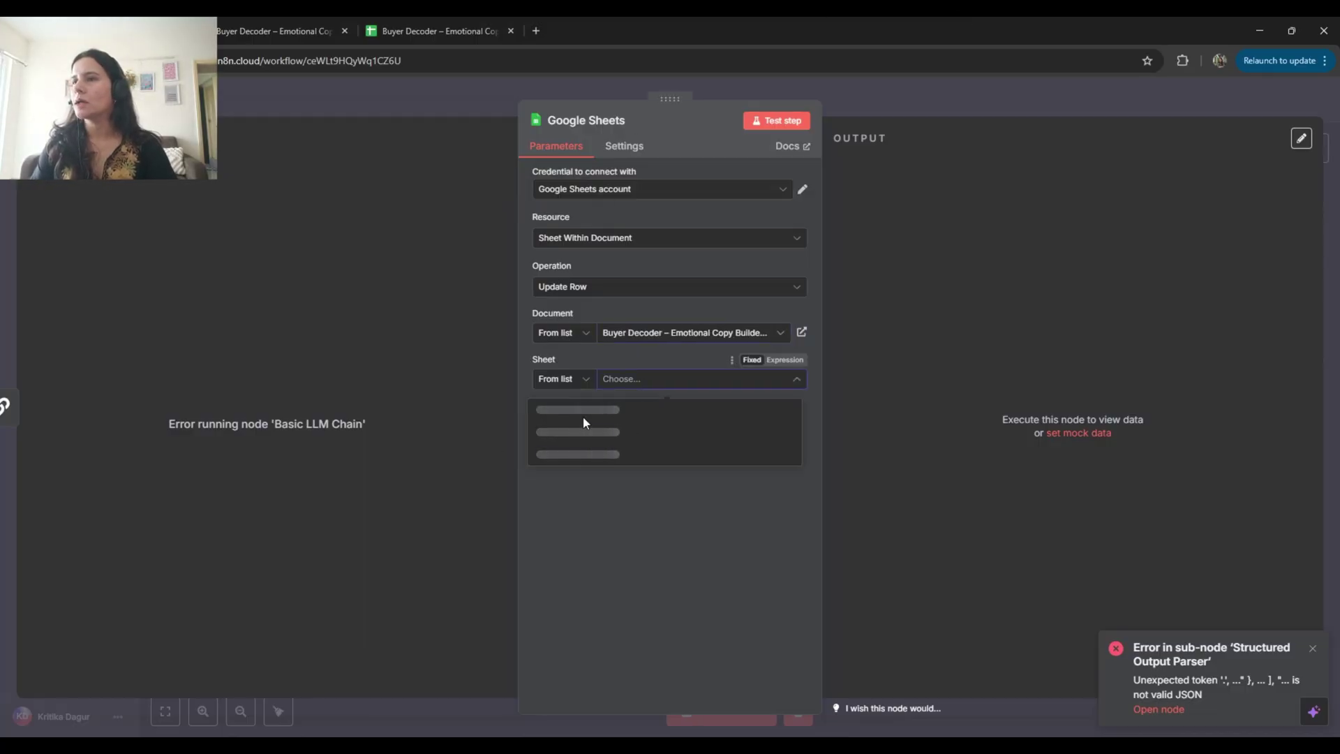
pyautogui.click(614, 408)
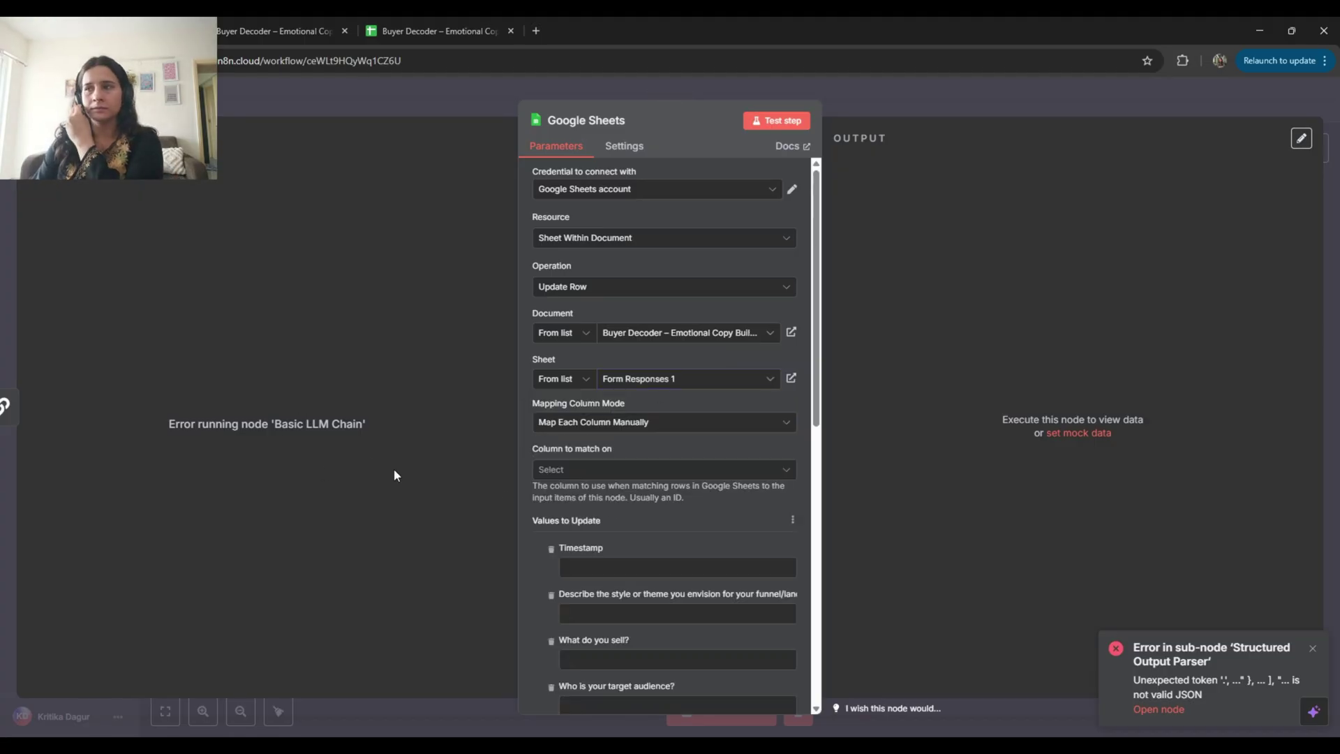
# Remove the form question, timestamp and email columns from the values to update, keeping the Results column
pyautogui.scroll(-9, 589, 545)
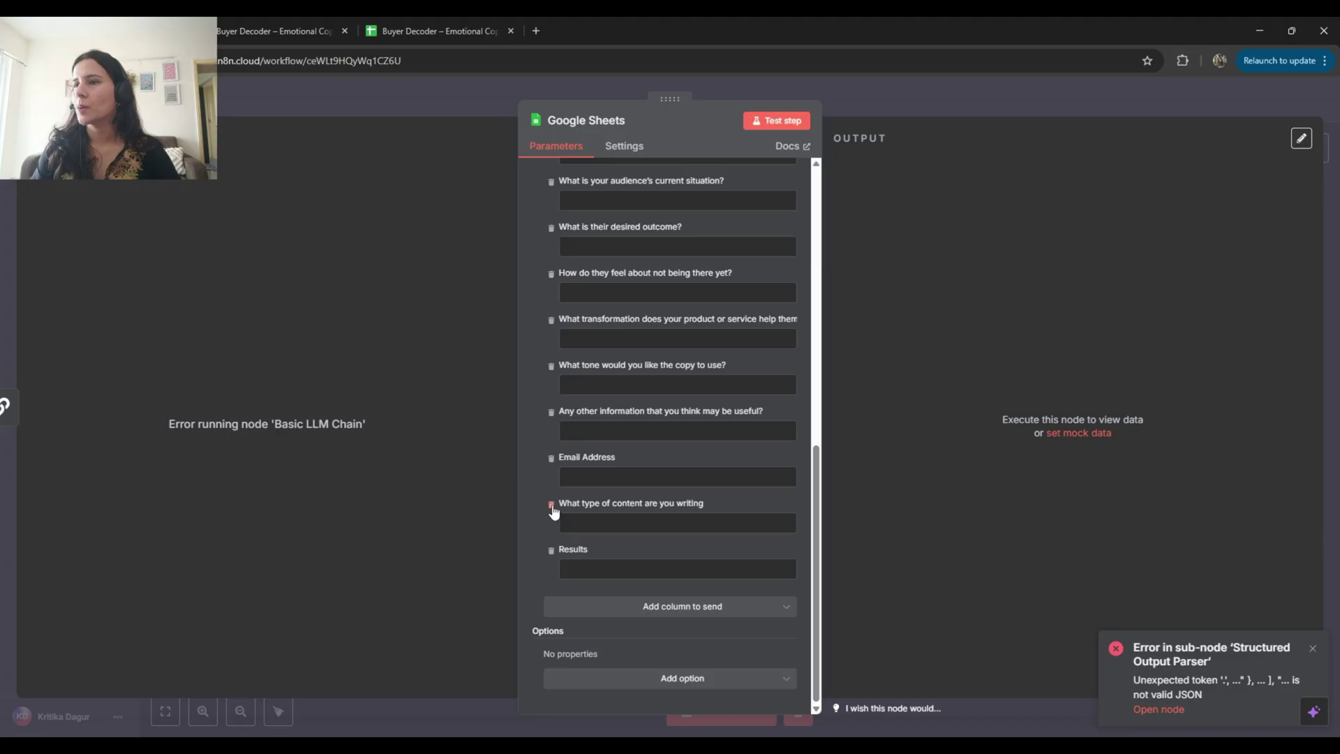
pyautogui.click(551, 506)
pyautogui.click(550, 507)
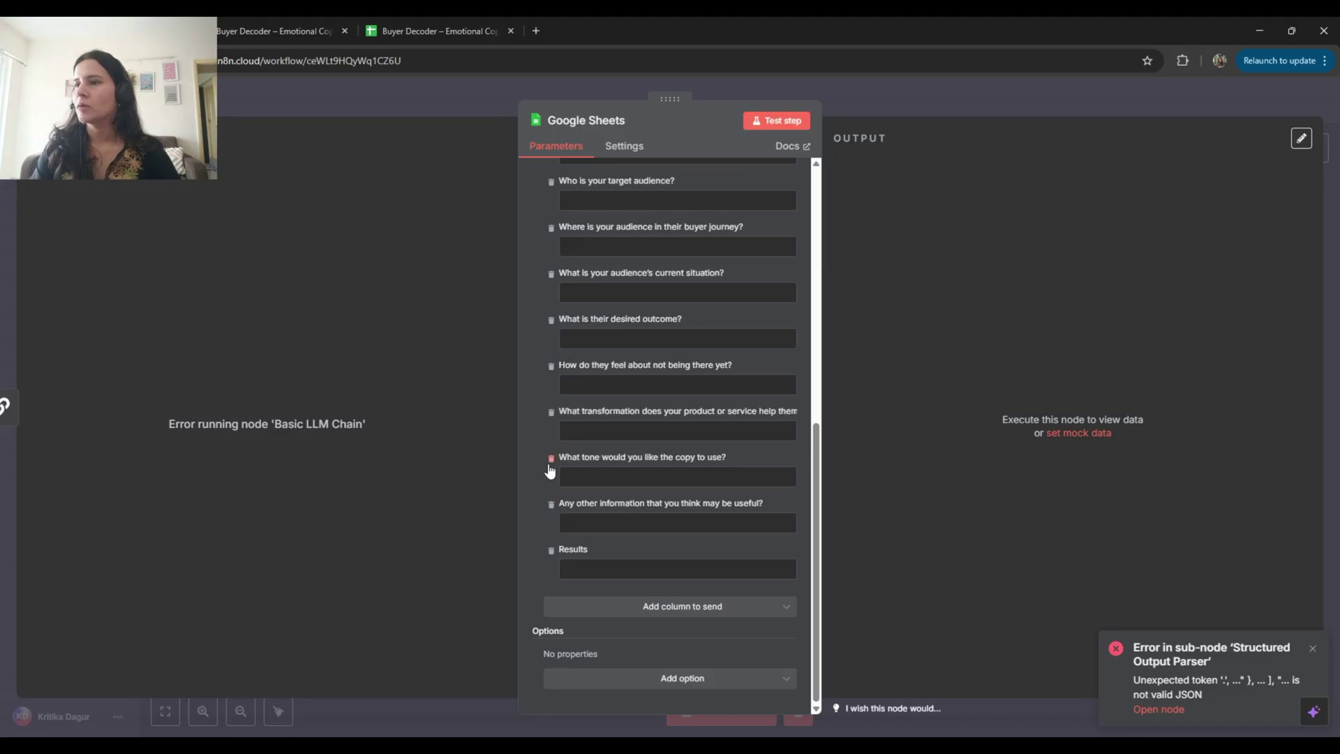
pyautogui.click(551, 458)
pyautogui.click(552, 504)
pyautogui.click(551, 458)
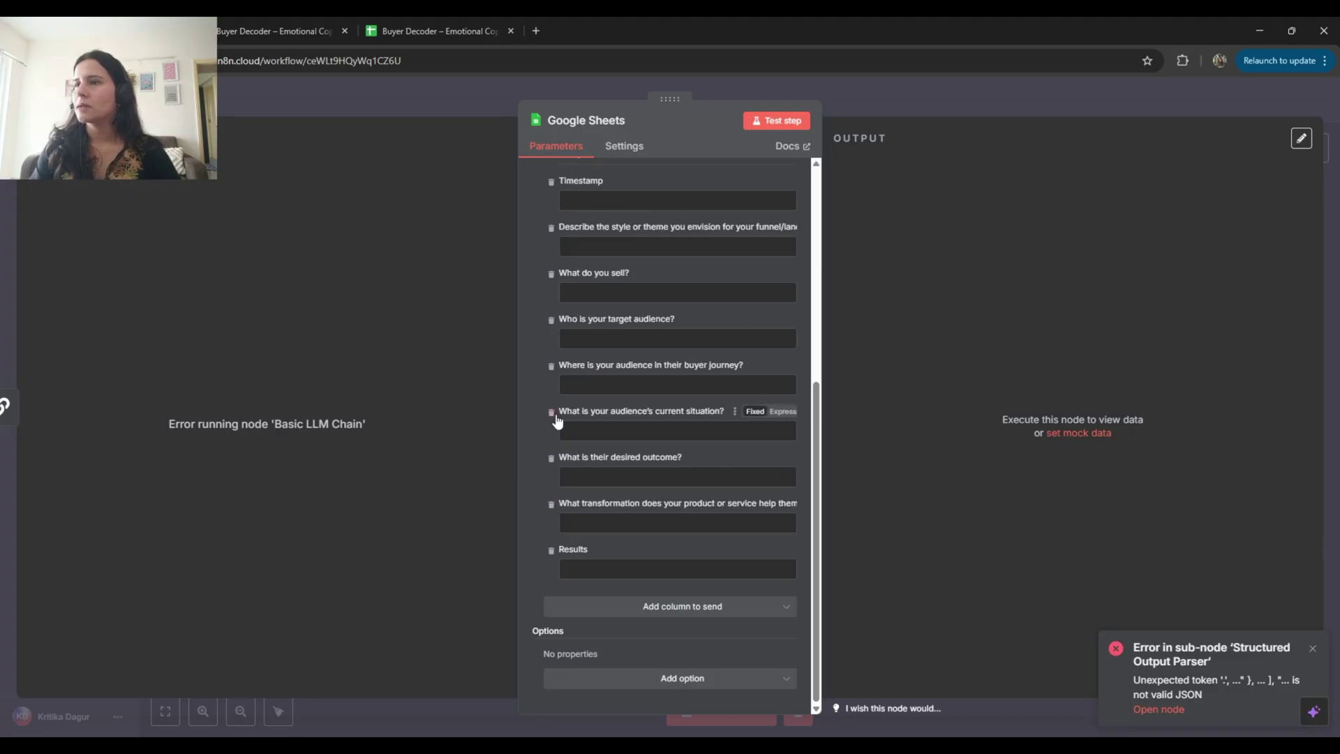
pyautogui.click(551, 413)
pyautogui.click(551, 461)
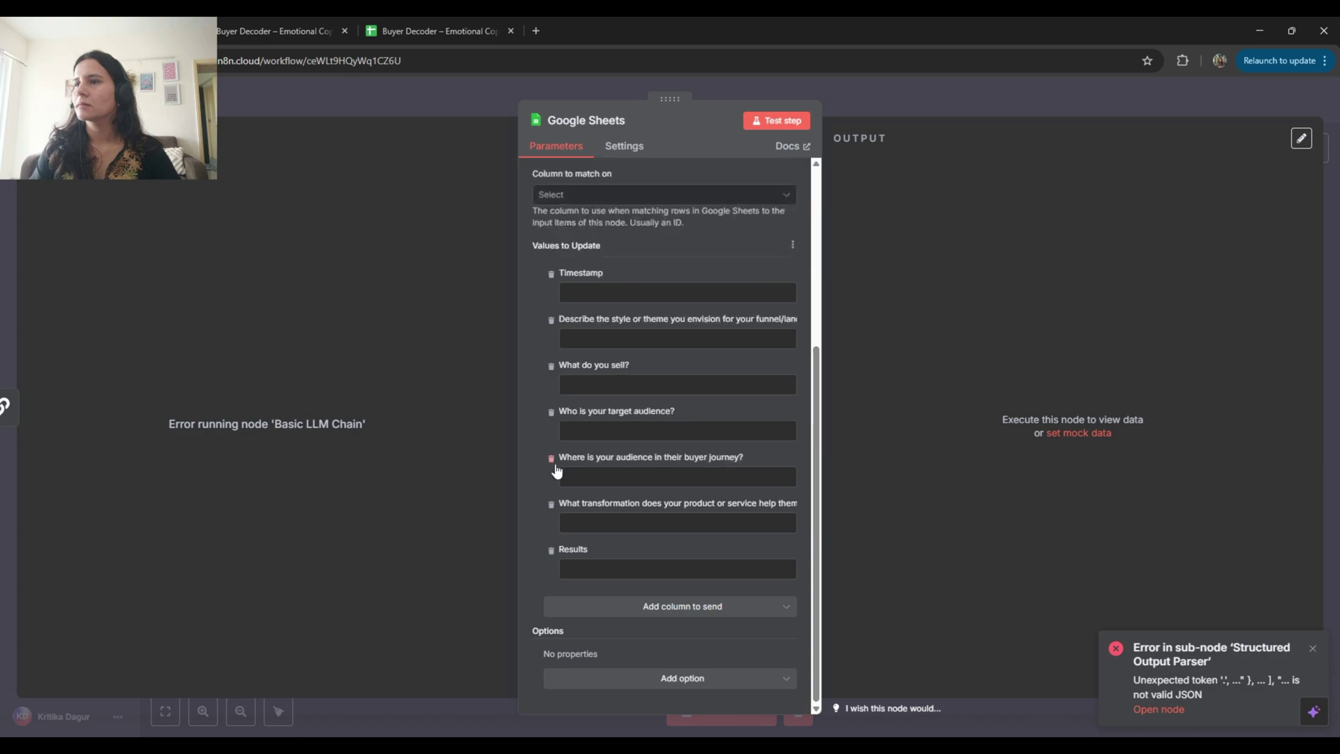
pyautogui.click(552, 460)
pyautogui.click(552, 460)
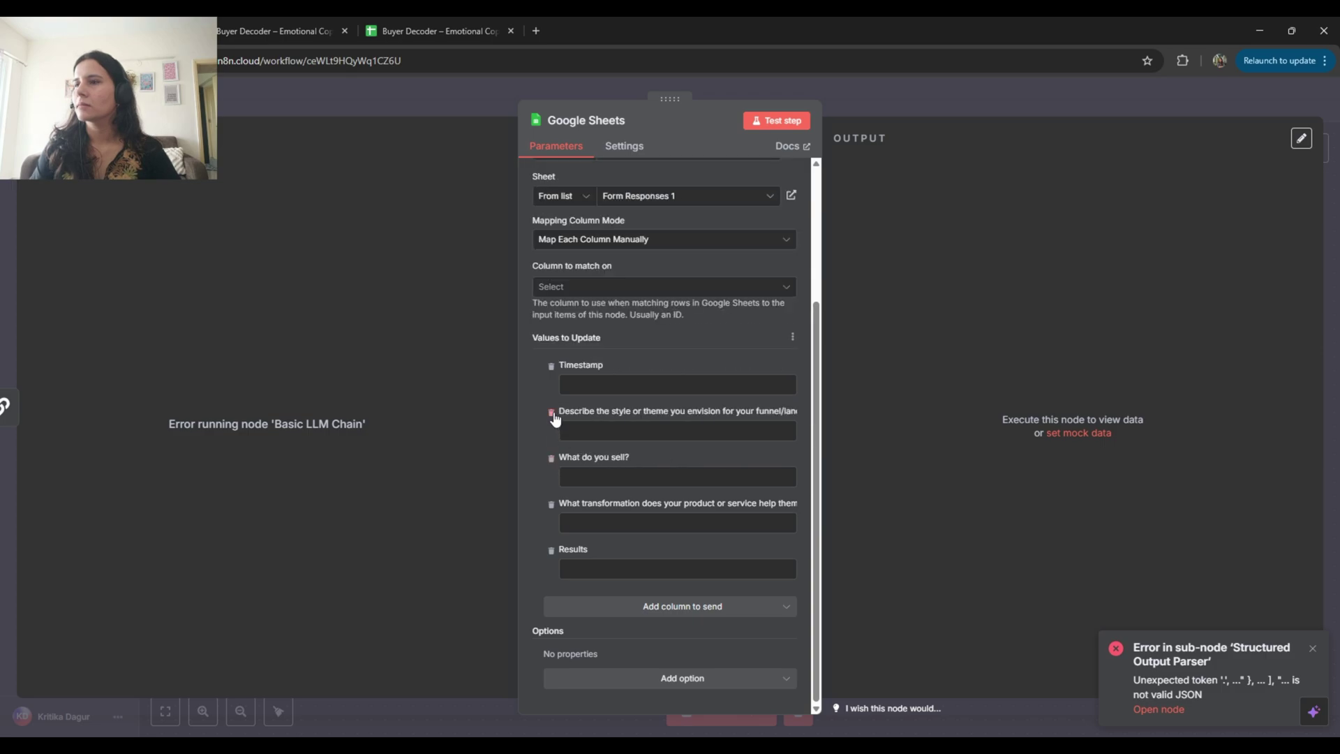
pyautogui.click(553, 413)
pyautogui.click(553, 414)
pyautogui.click(551, 459)
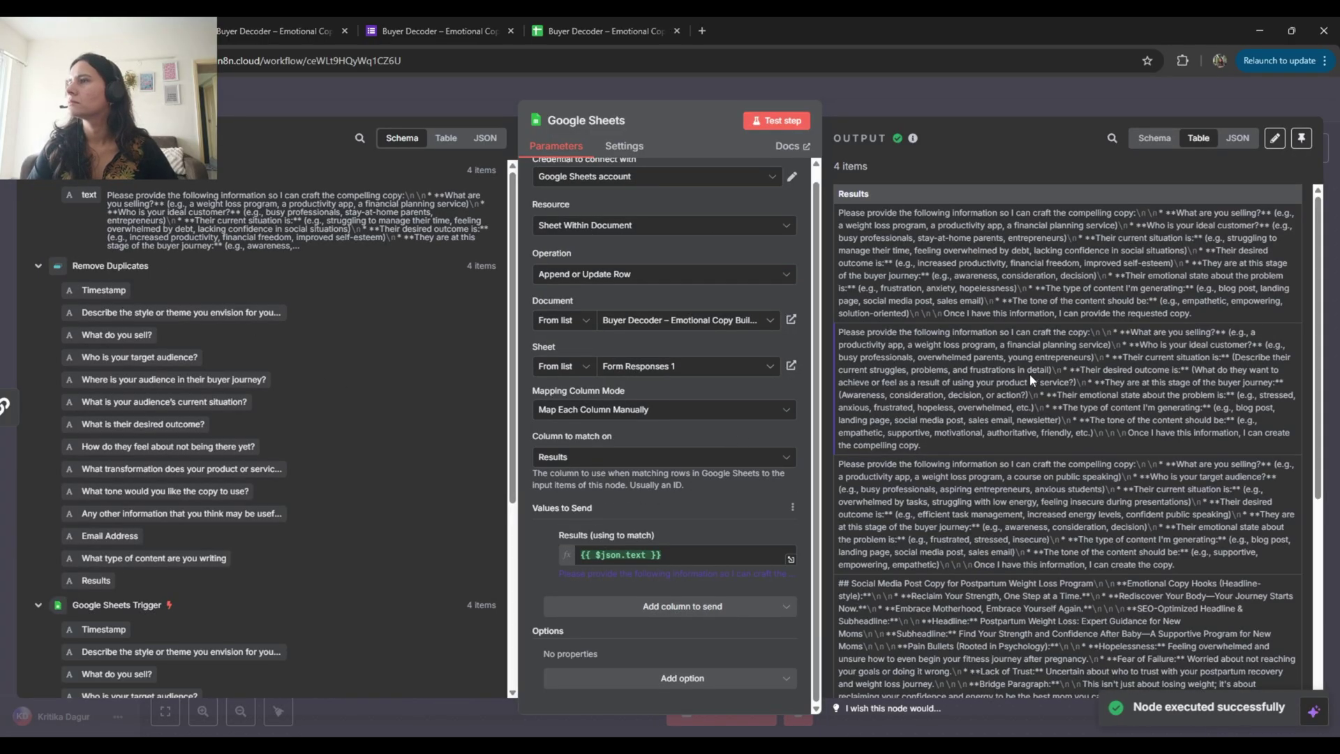
# Switch to the Buyer Decoder responses spreadsheet in Google Sheets and examine the copy written to the Results column
pyautogui.click(600, 31)
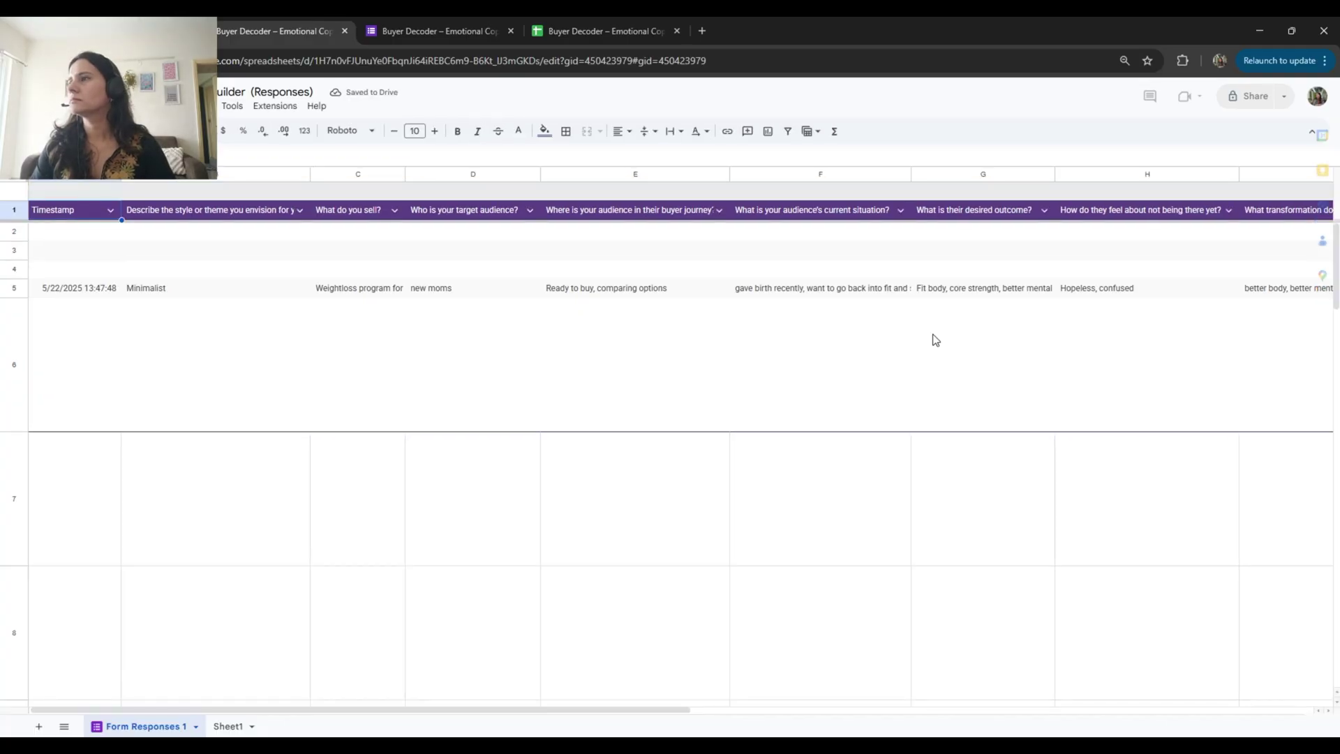
pyautogui.hscroll(10, 933, 338)
pyautogui.hscroll(3, 967, 341)
pyautogui.scroll(-2, 972, 328)
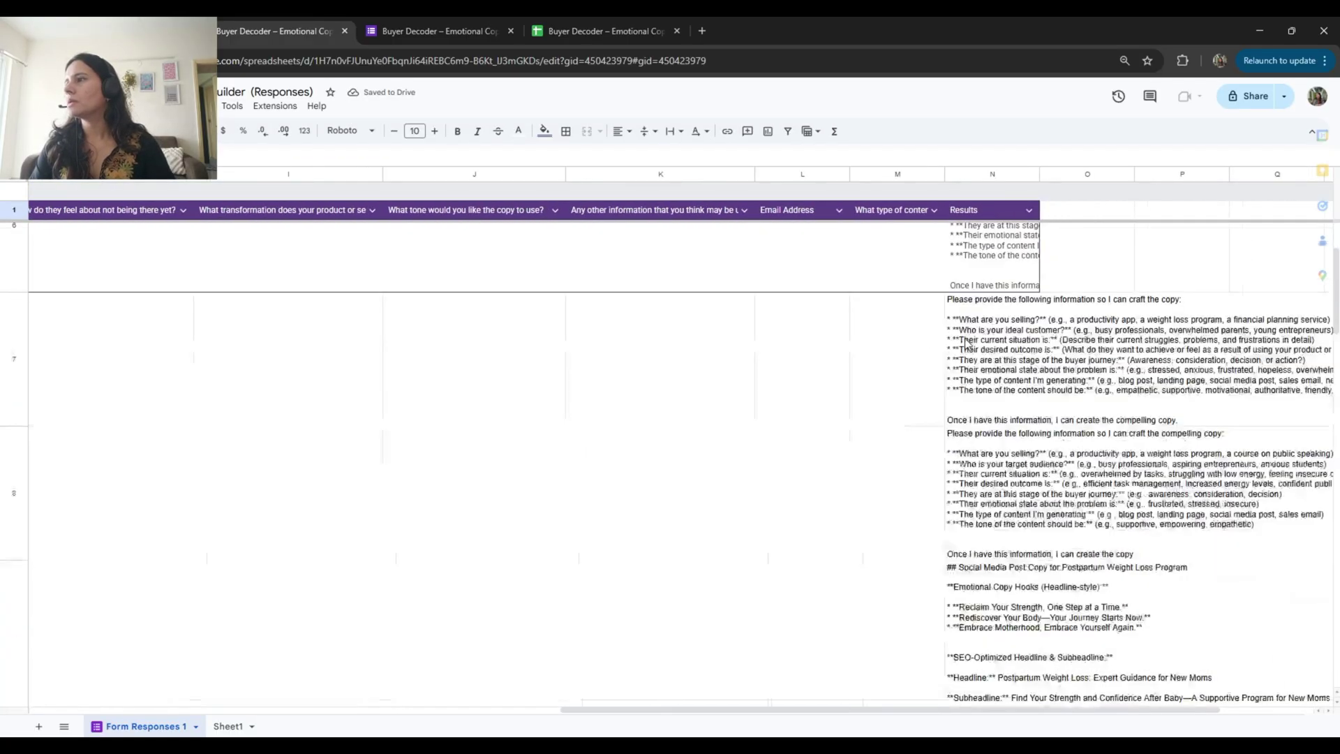
pyautogui.scroll(-5, 976, 318)
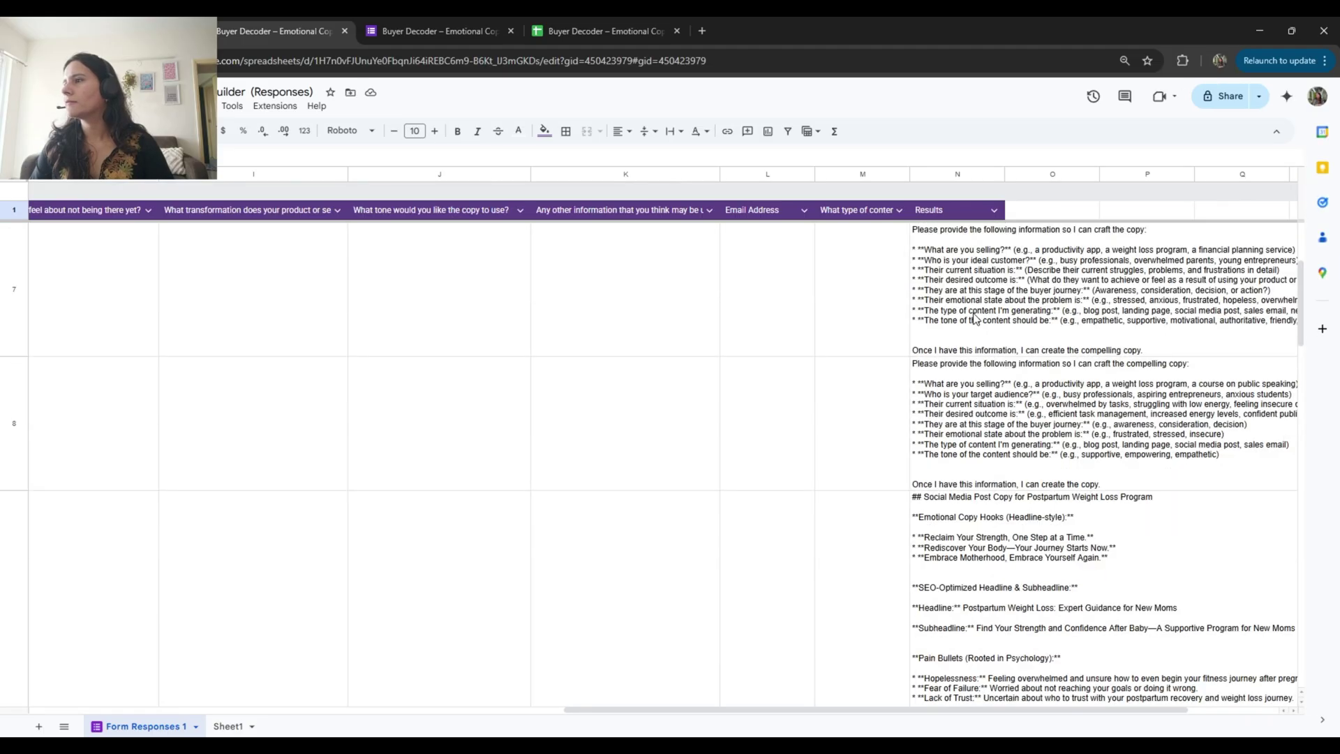
pyautogui.scroll(-3, 969, 329)
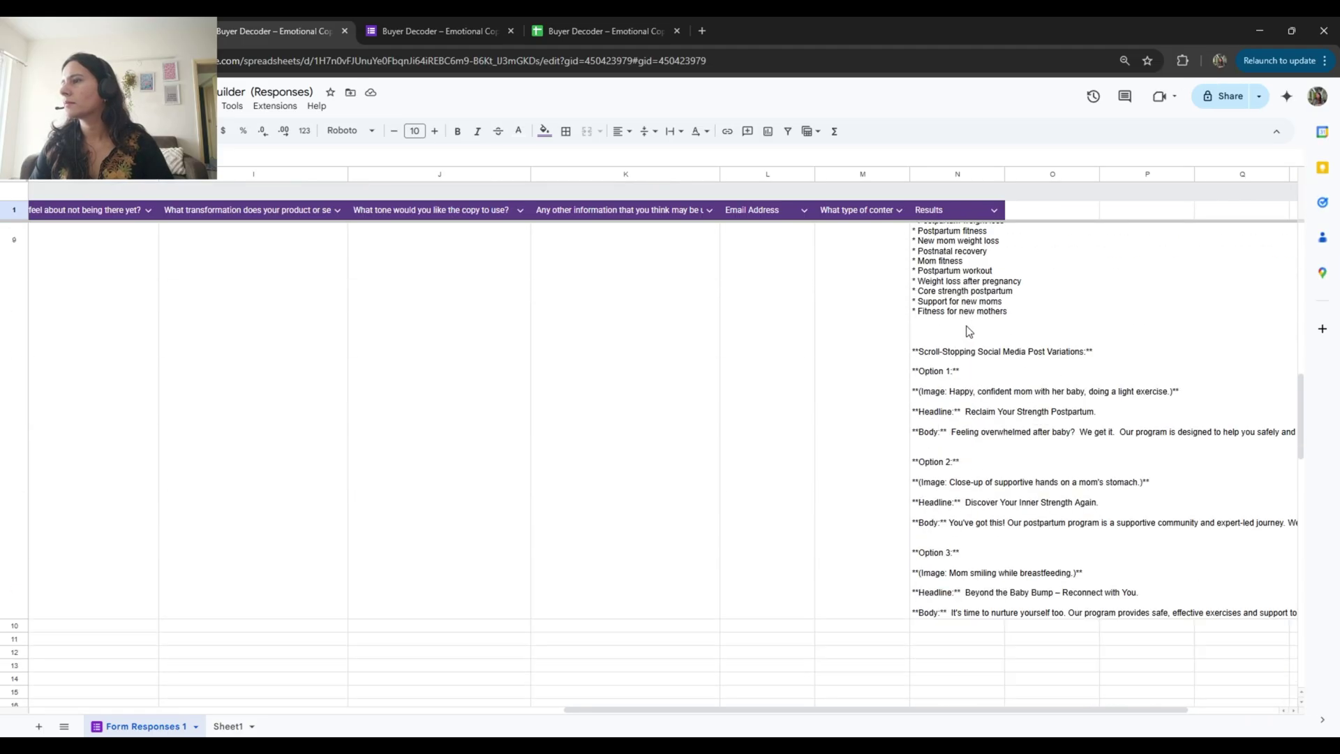
# Switch back to the n8n workflow and close the Google Sheets node's settings
pyautogui.scroll(3, 968, 331)
pyautogui.scroll(1, 961, 282)
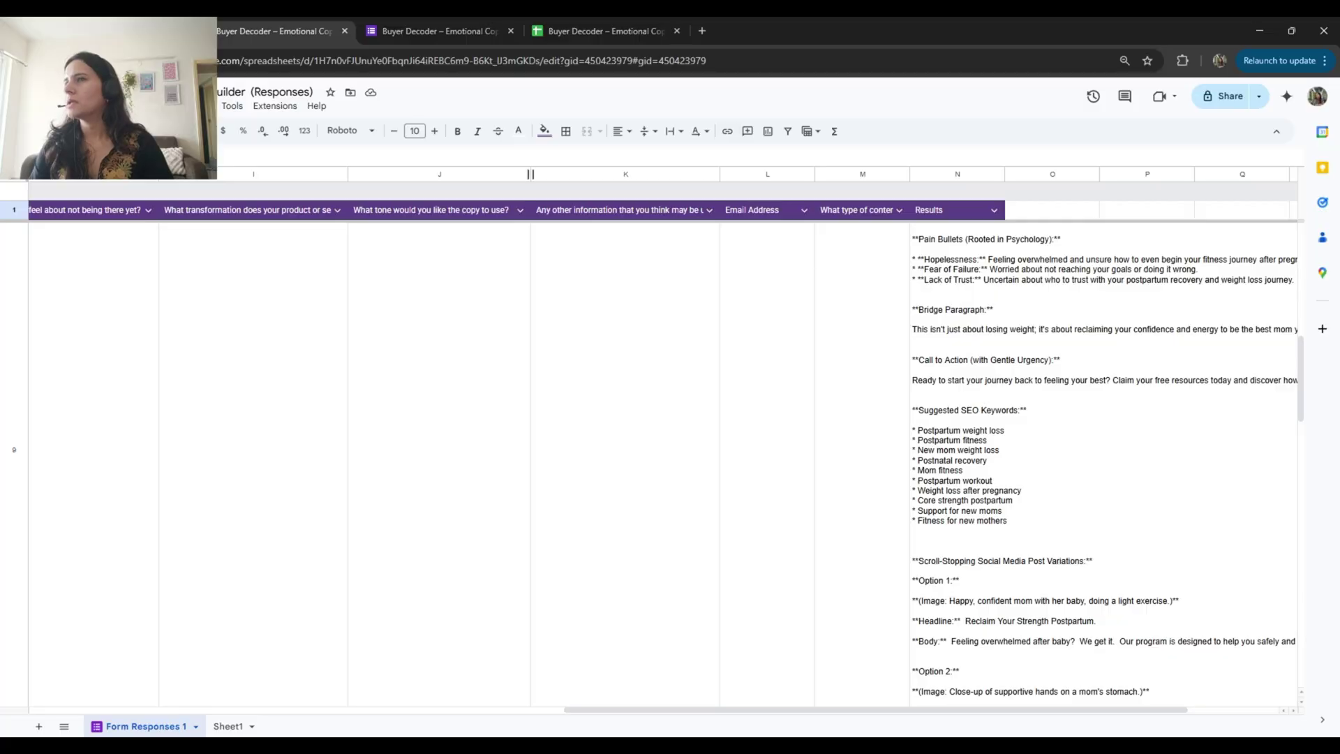
pyautogui.click(115, 30)
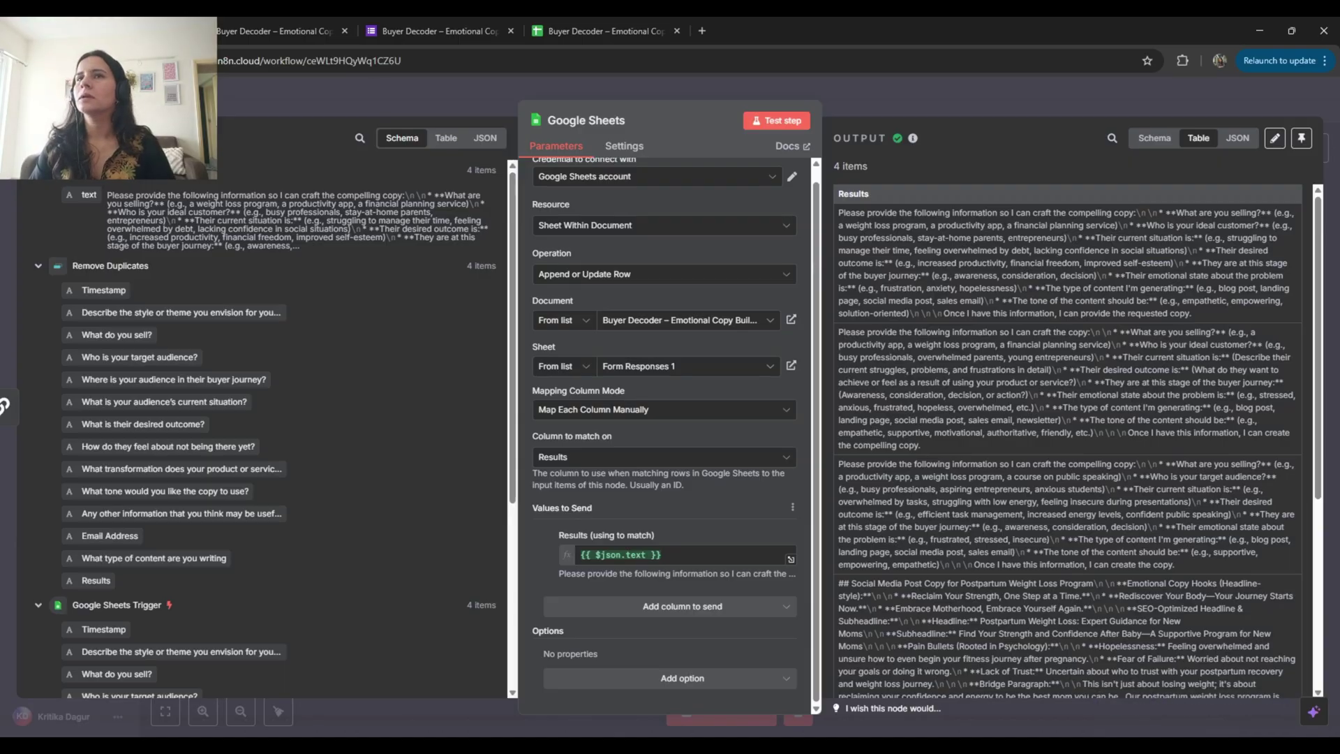
pyautogui.press('Escape')
pyautogui.click(894, 274)
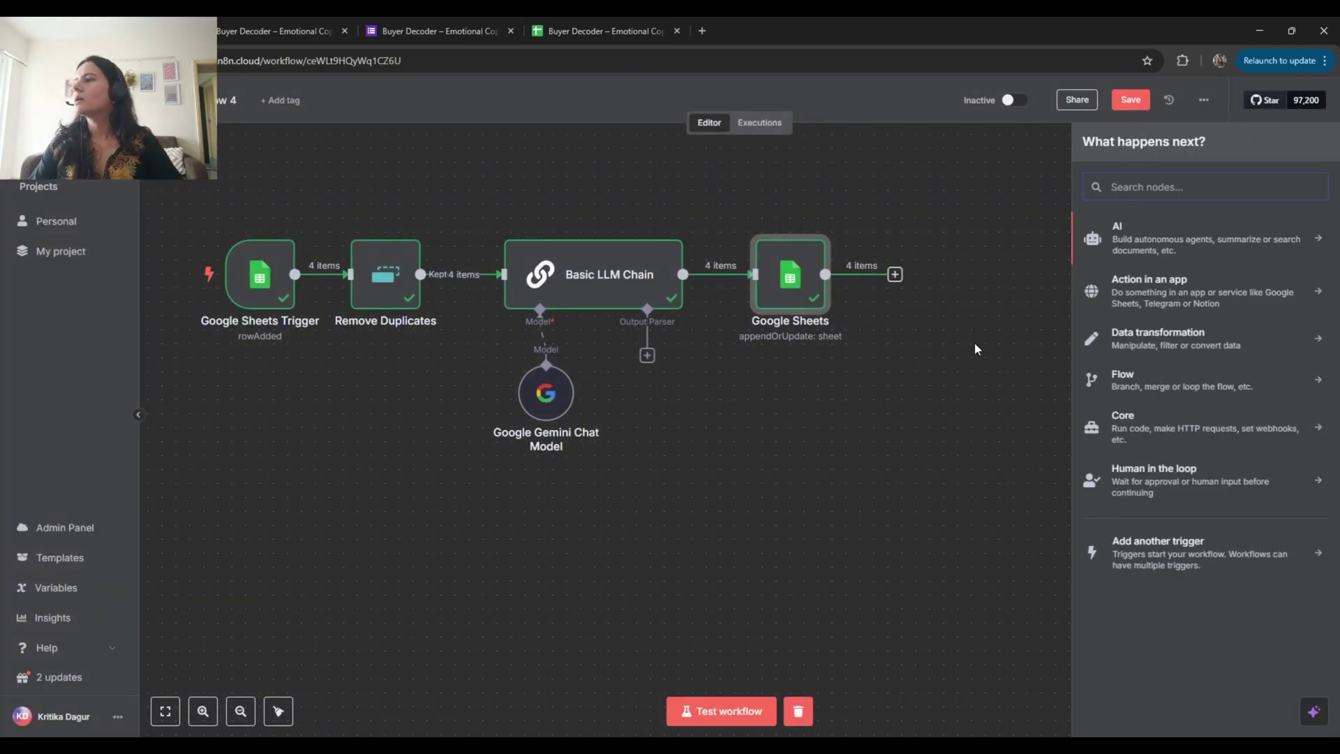
pyautogui.click(1145, 391)
pyautogui.click(1127, 617)
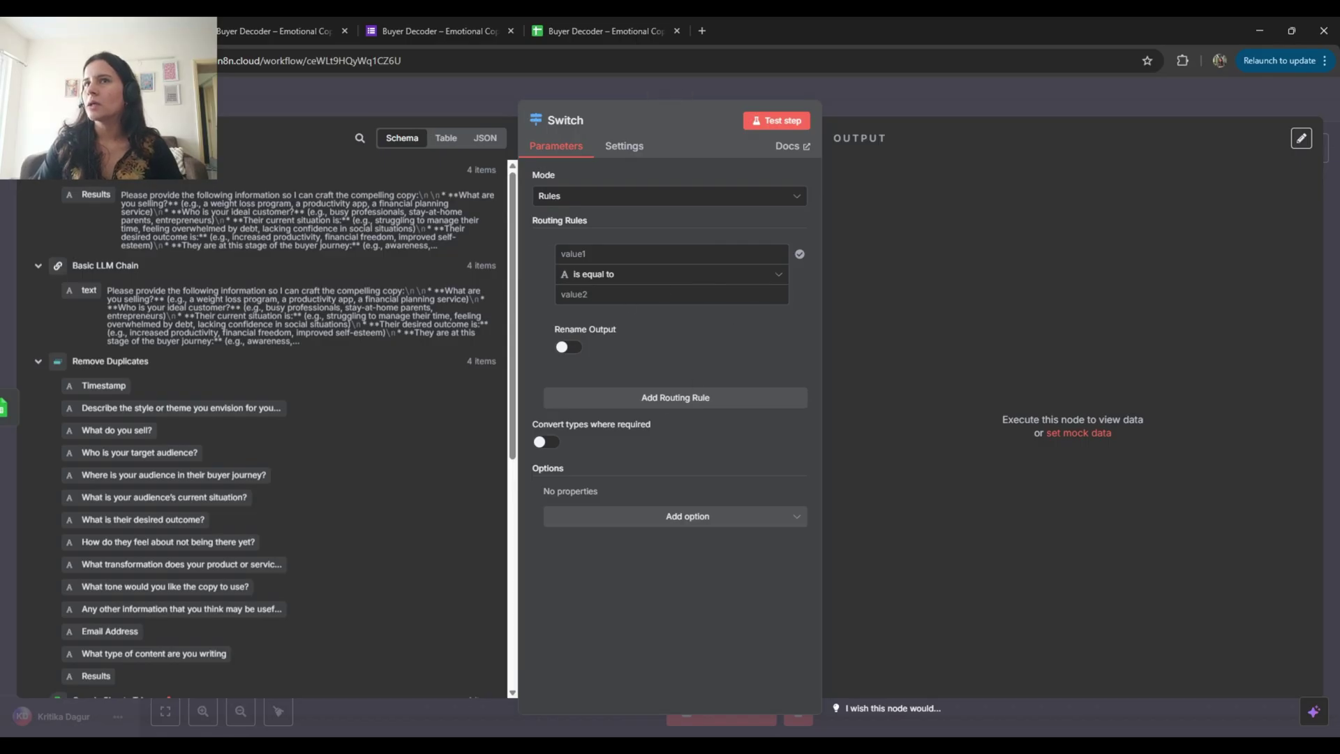
pyautogui.press('Escape')
pyautogui.click(951, 222)
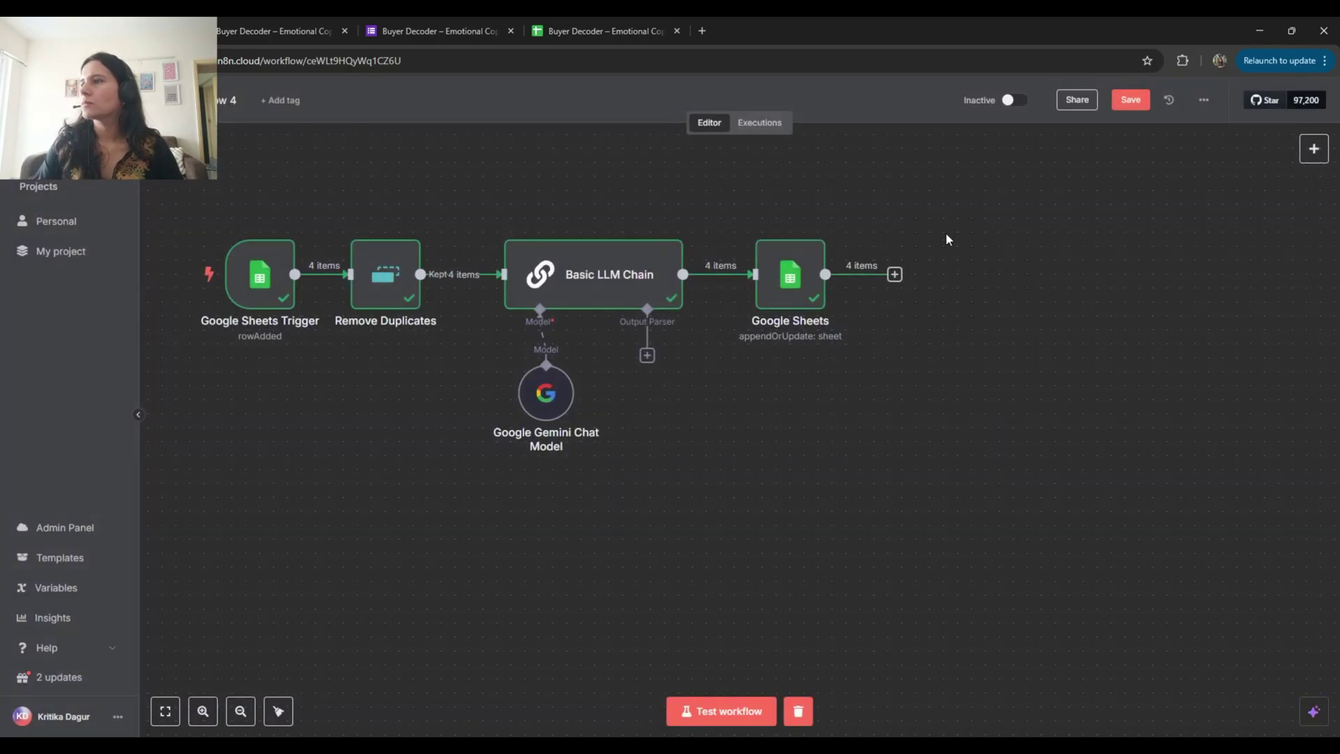
# Add a Text Classifier node after the Google Sheets node and map the incoming Results field as its text to classify
pyautogui.click(895, 275)
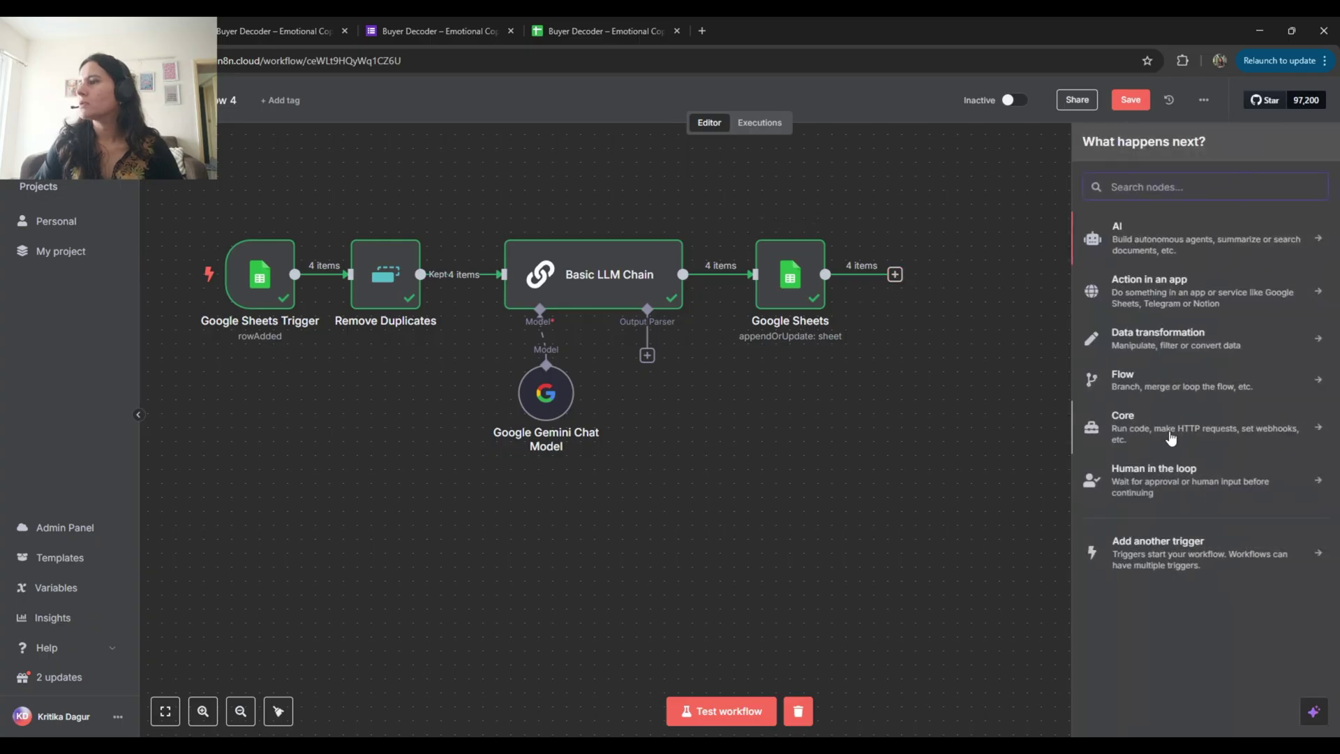
pyautogui.click(1164, 338)
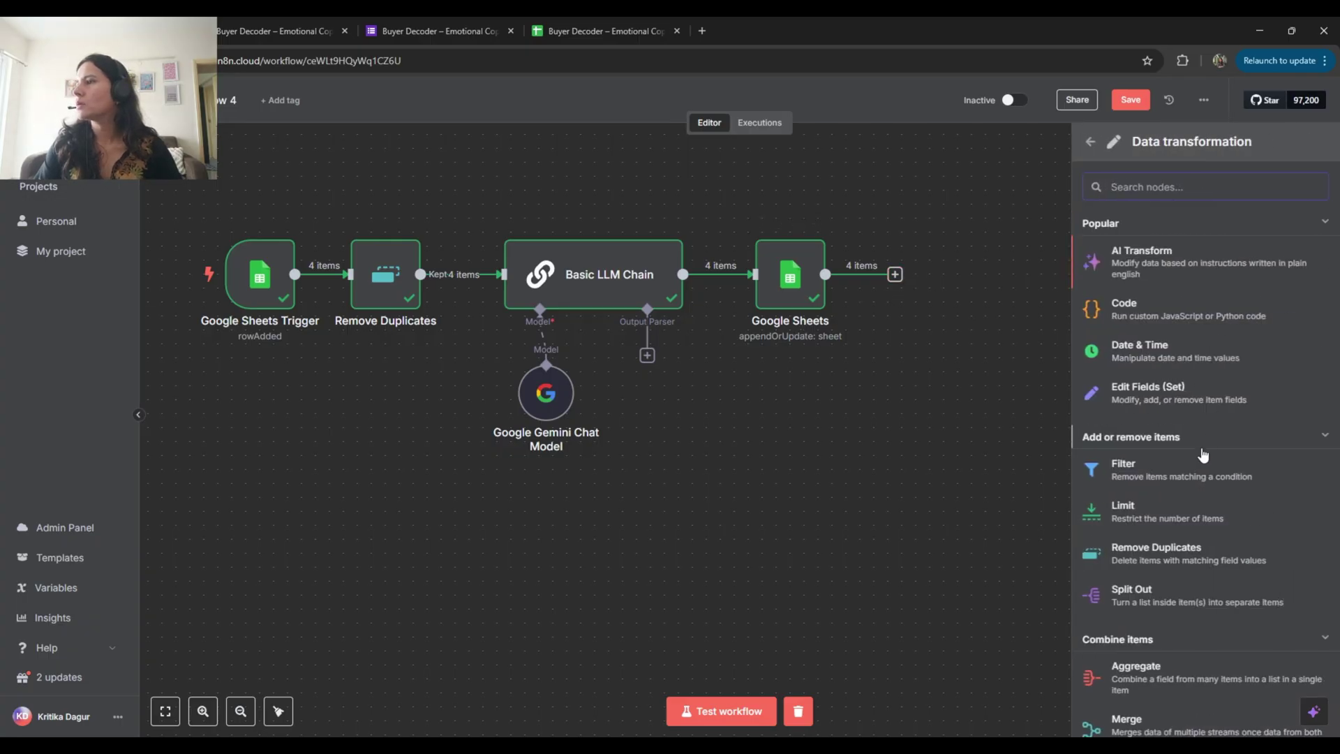
pyautogui.click(1090, 141)
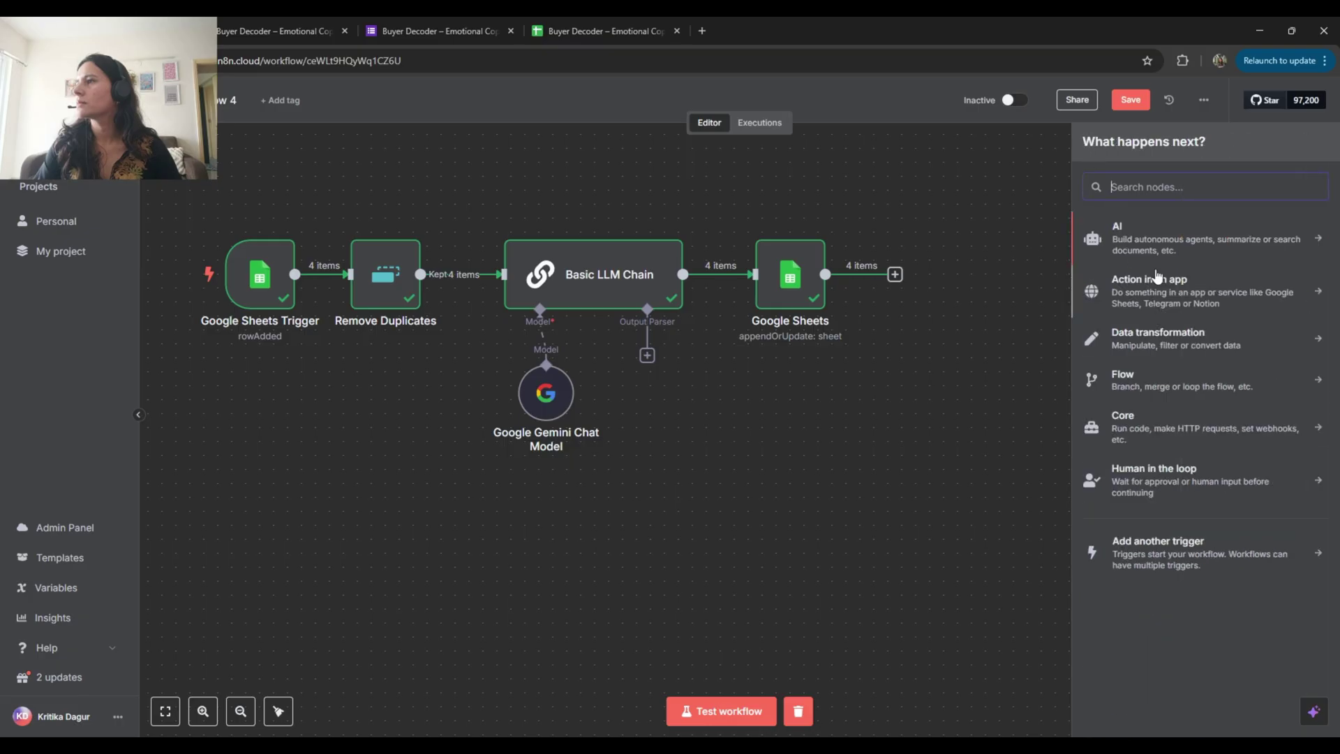
pyautogui.click(1151, 241)
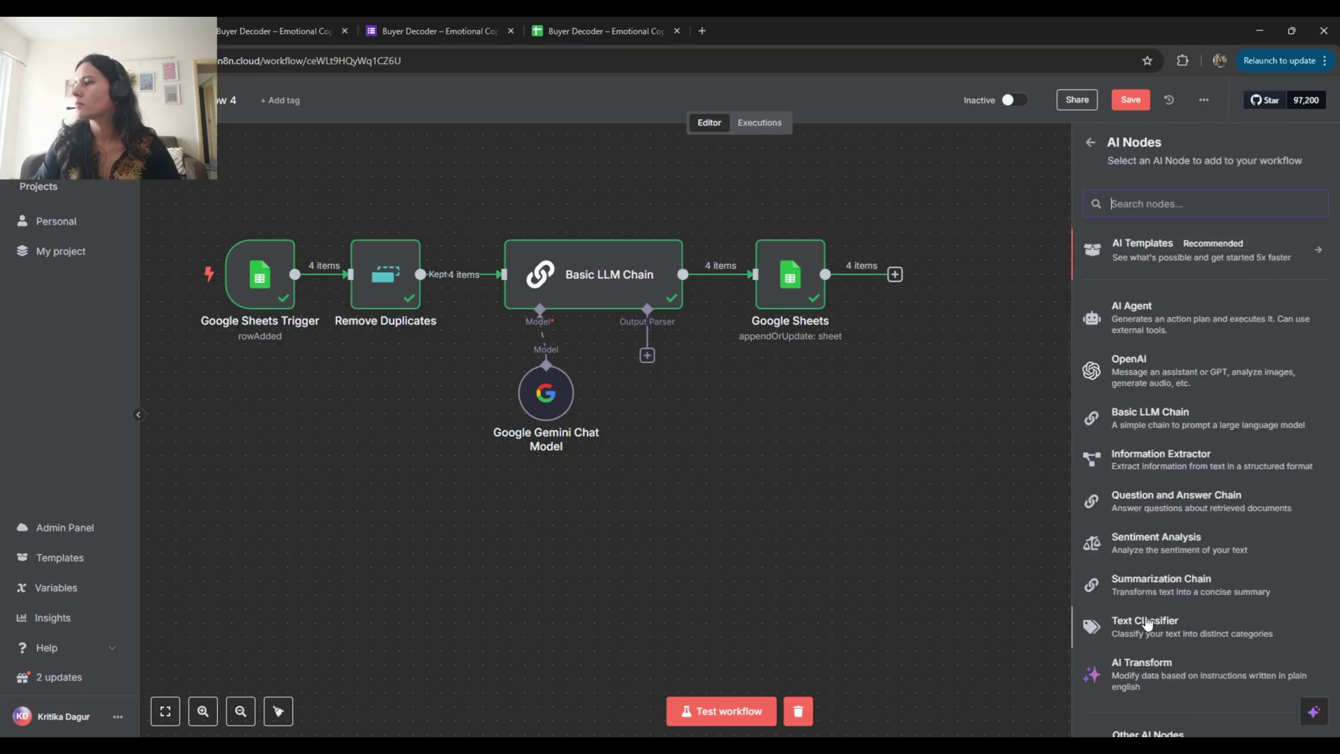
pyautogui.click(1148, 623)
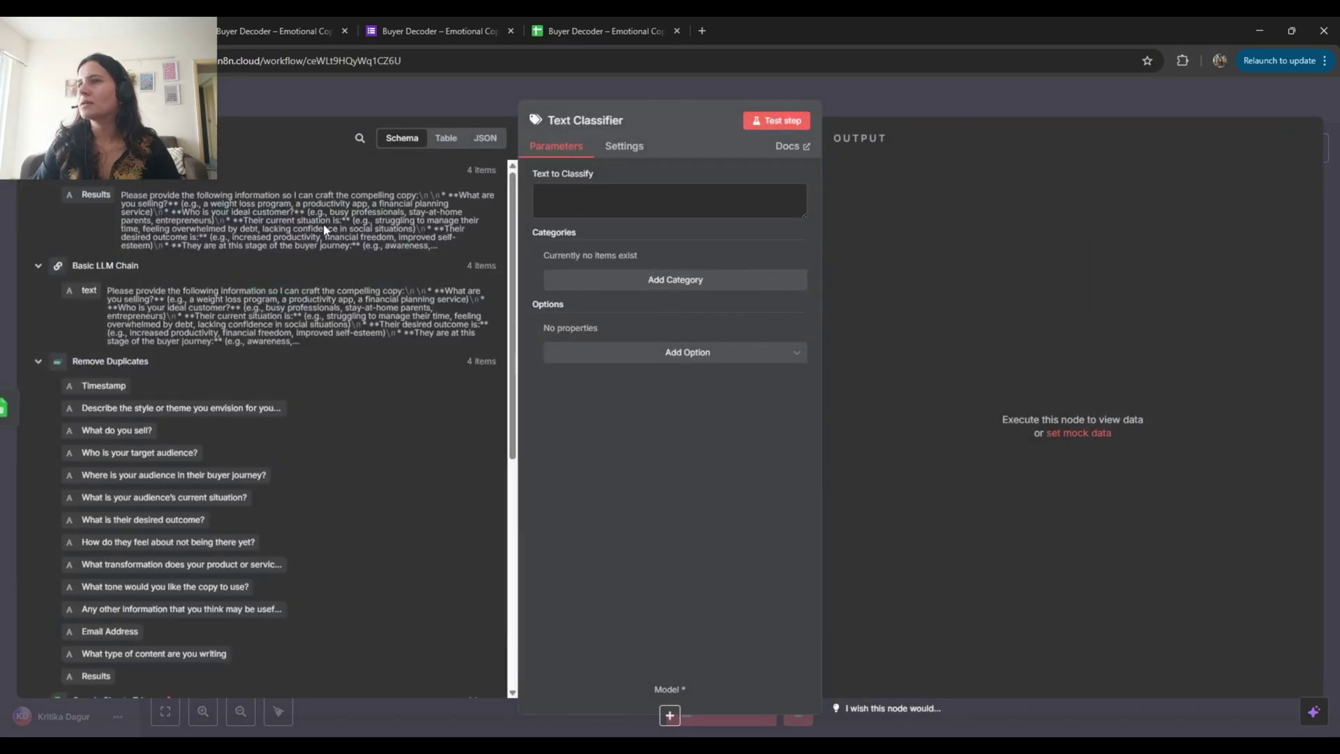
pyautogui.moveTo(90, 187); pyautogui.dragTo(559, 196)
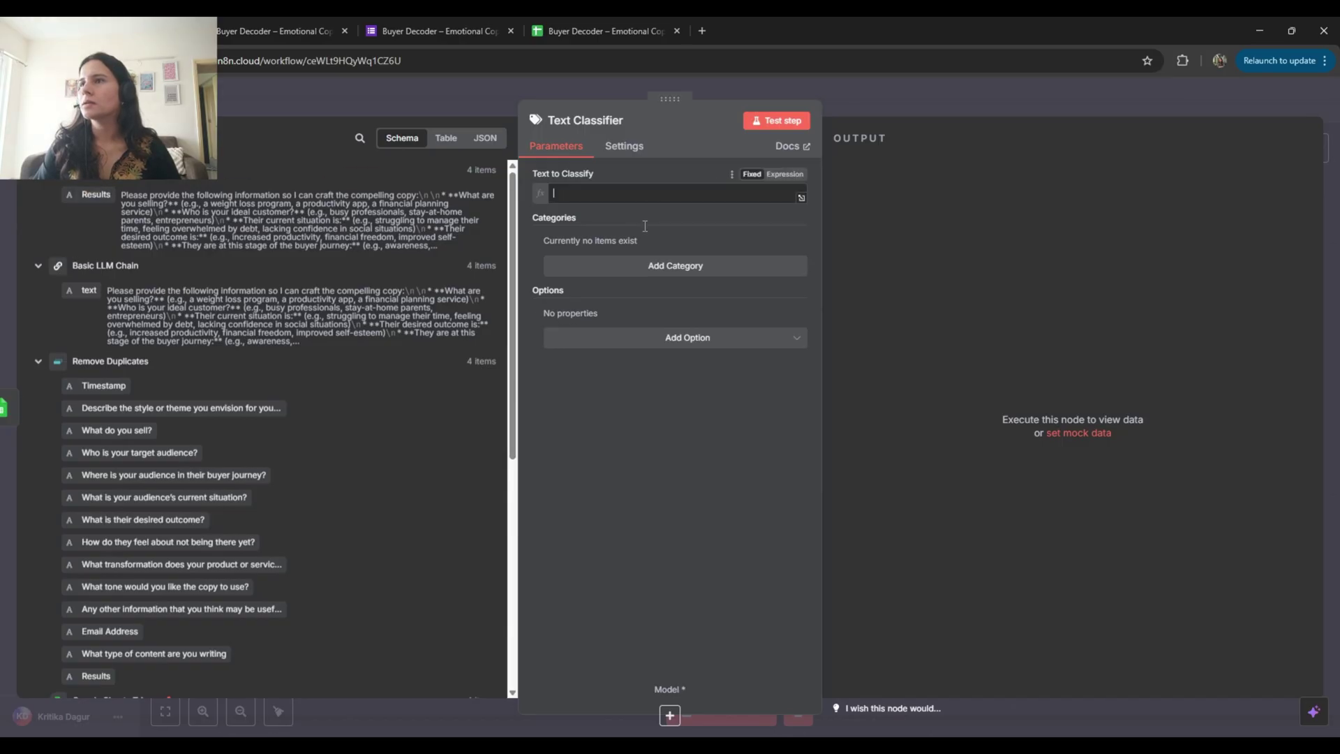
# Add a classifier category named "Blog" with the description "Blog Content In the sheets"
pyautogui.click(669, 372)
pyautogui.click(654, 281)
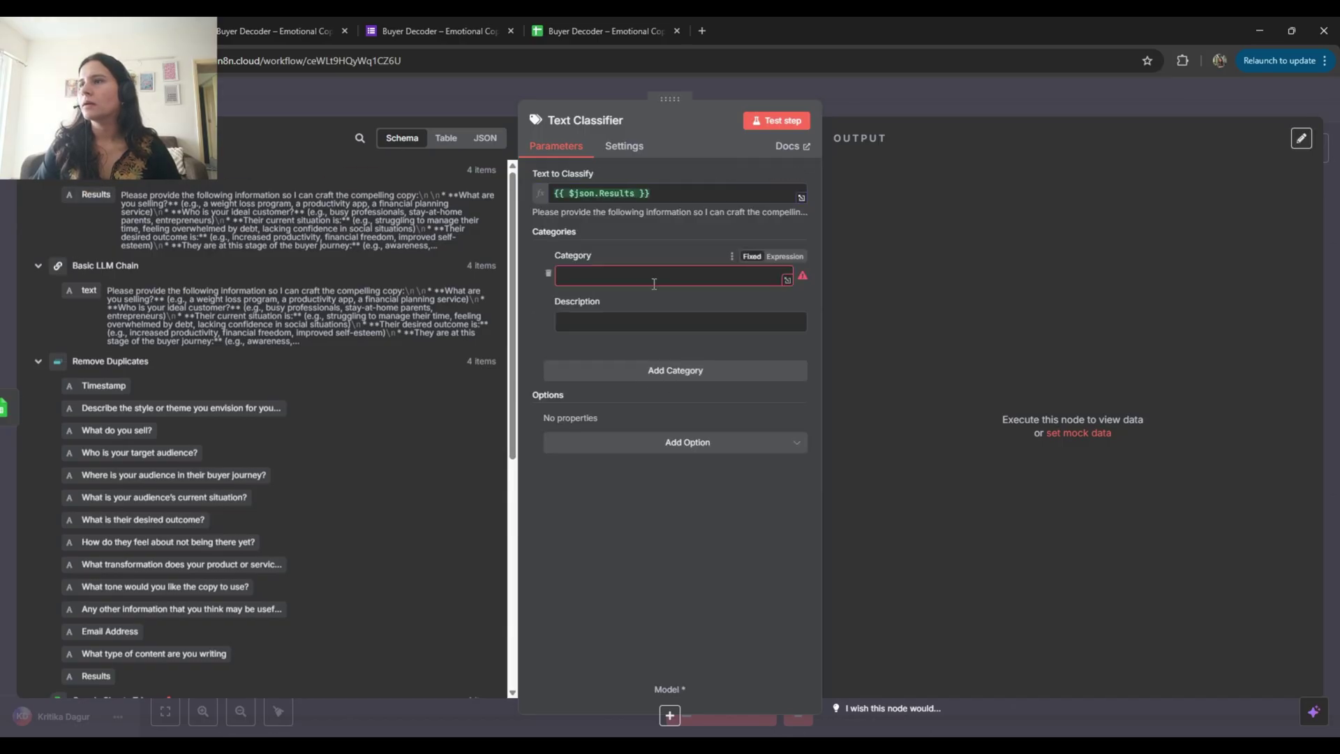
pyautogui.click(560, 274)
pyautogui.write('Blo')
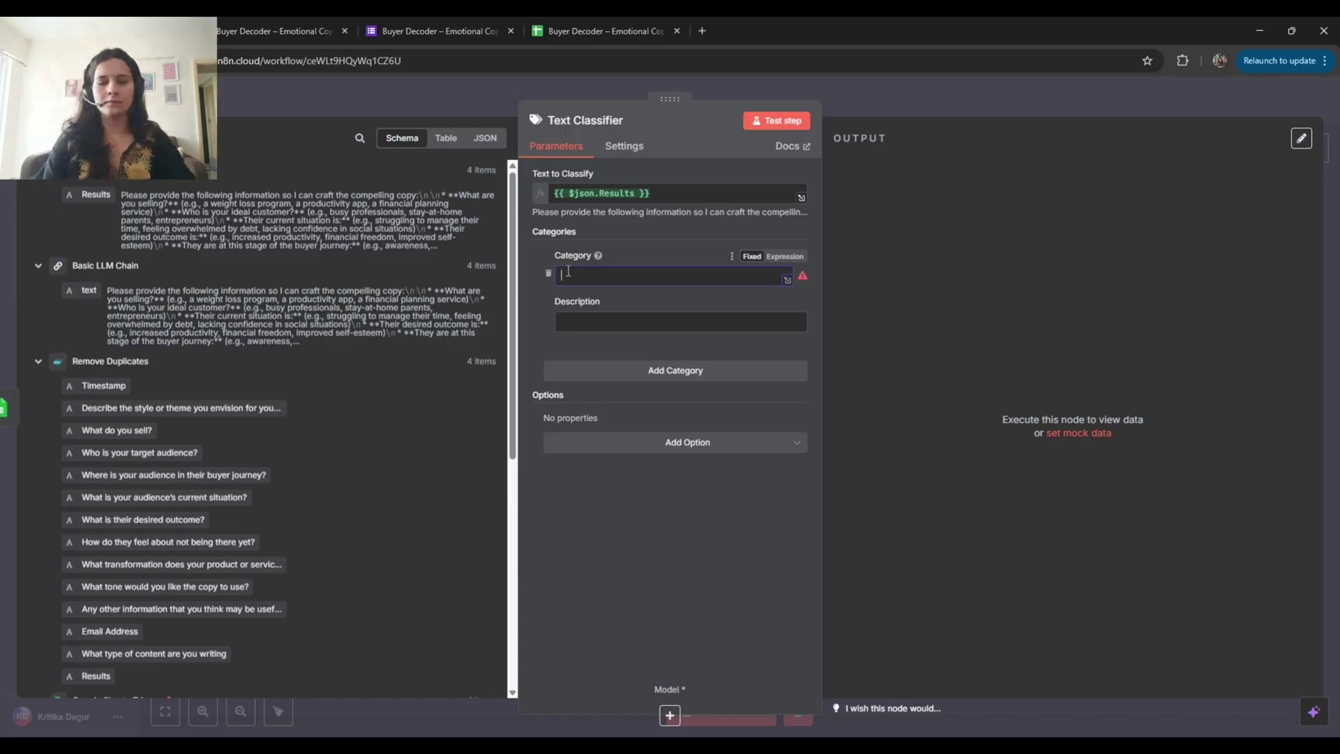
pyautogui.write('g')
pyautogui.click(590, 325)
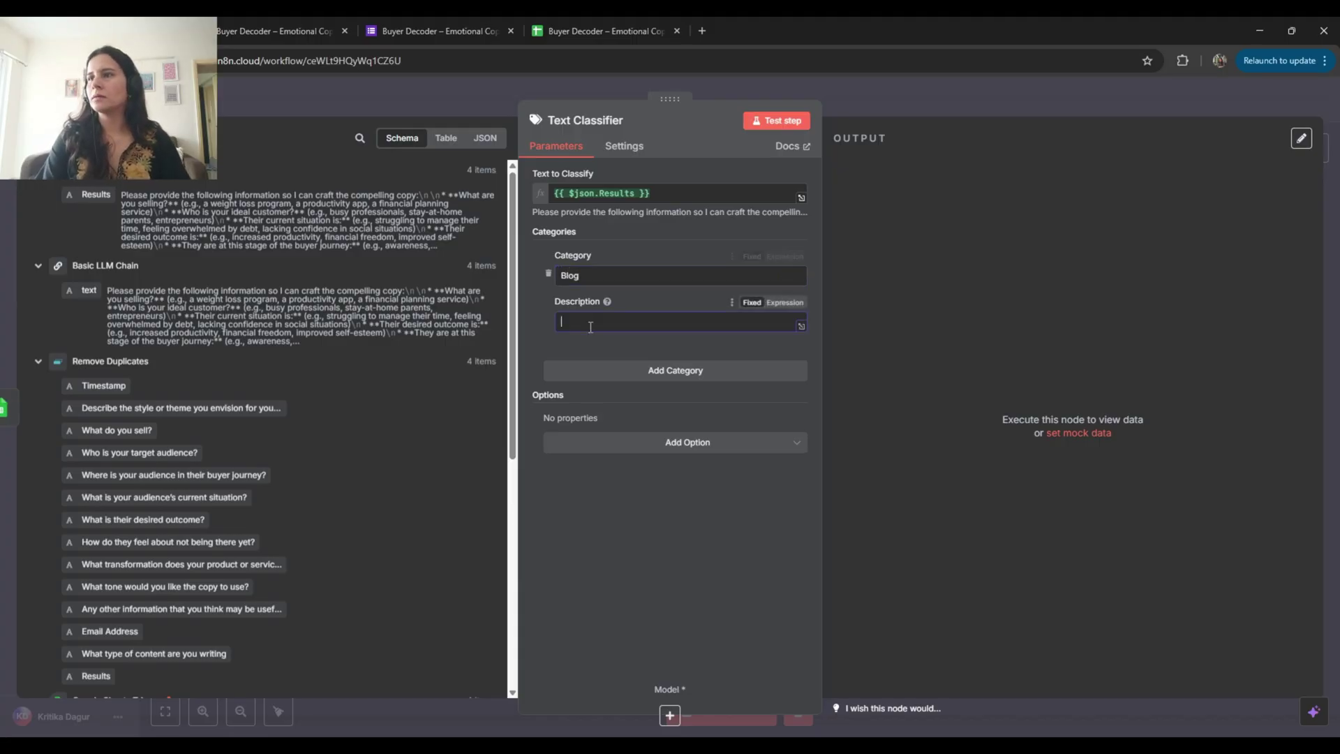
pyautogui.write('Blog ')
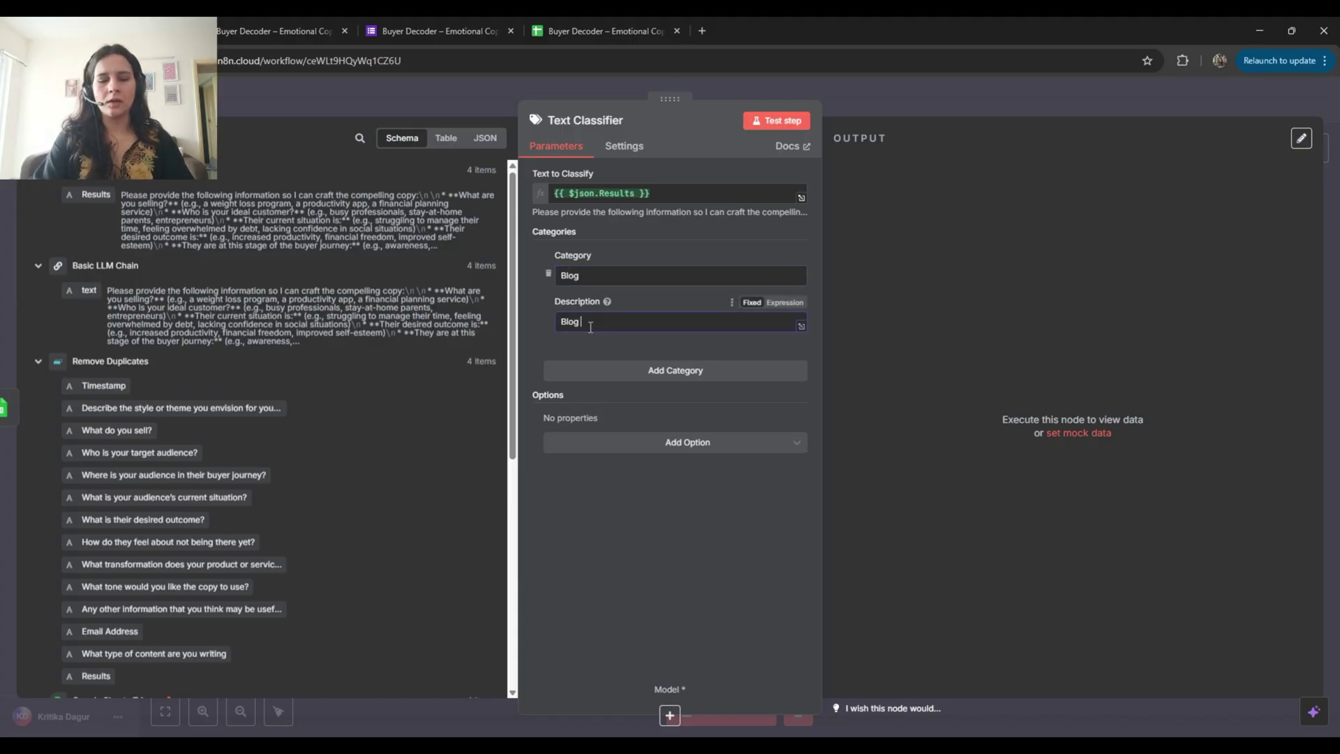
pyautogui.write('Content c')
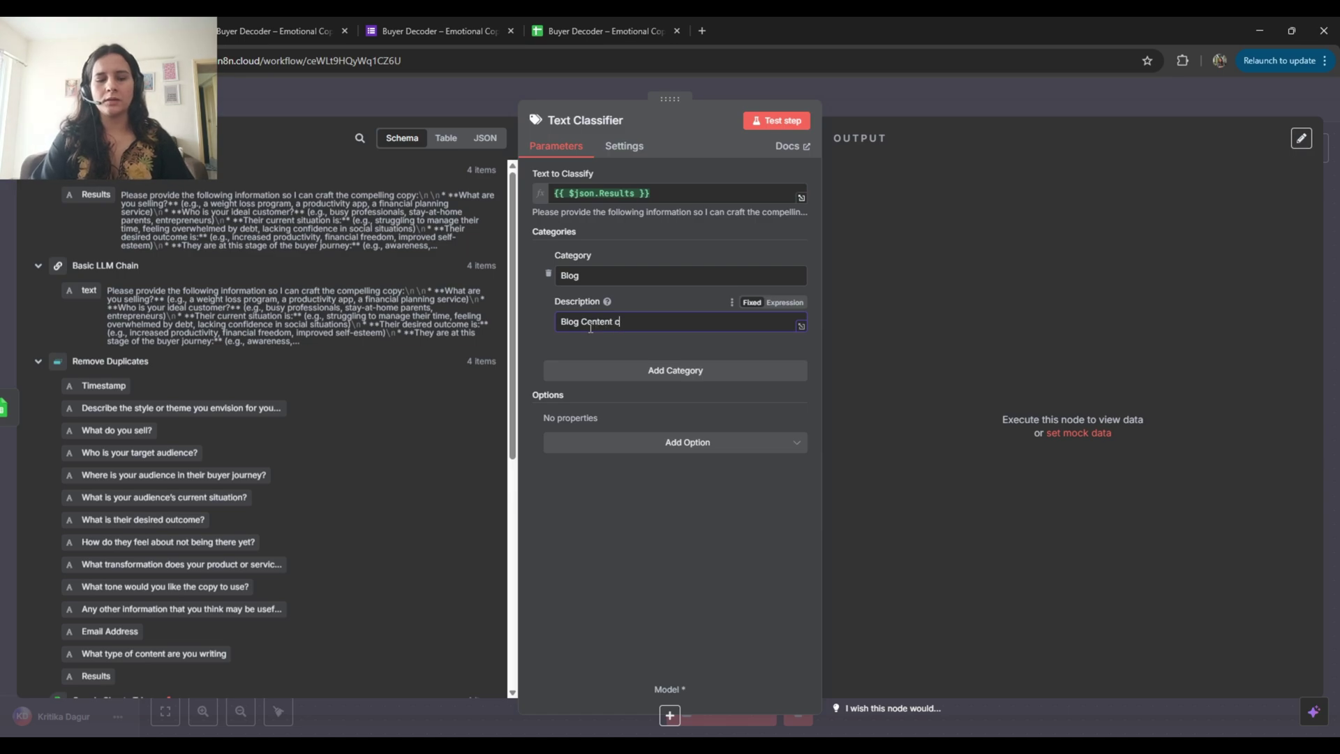
pyautogui.write('reated ')
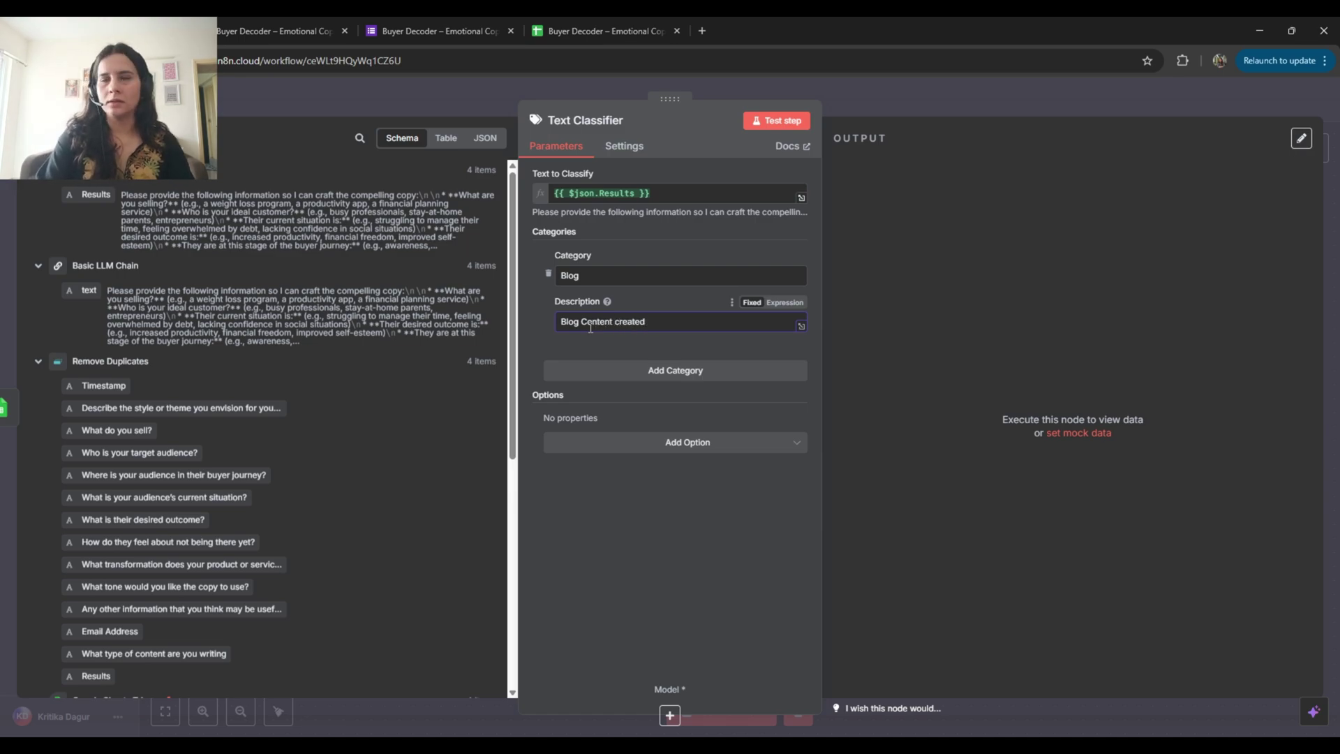
pyautogui.write('b')
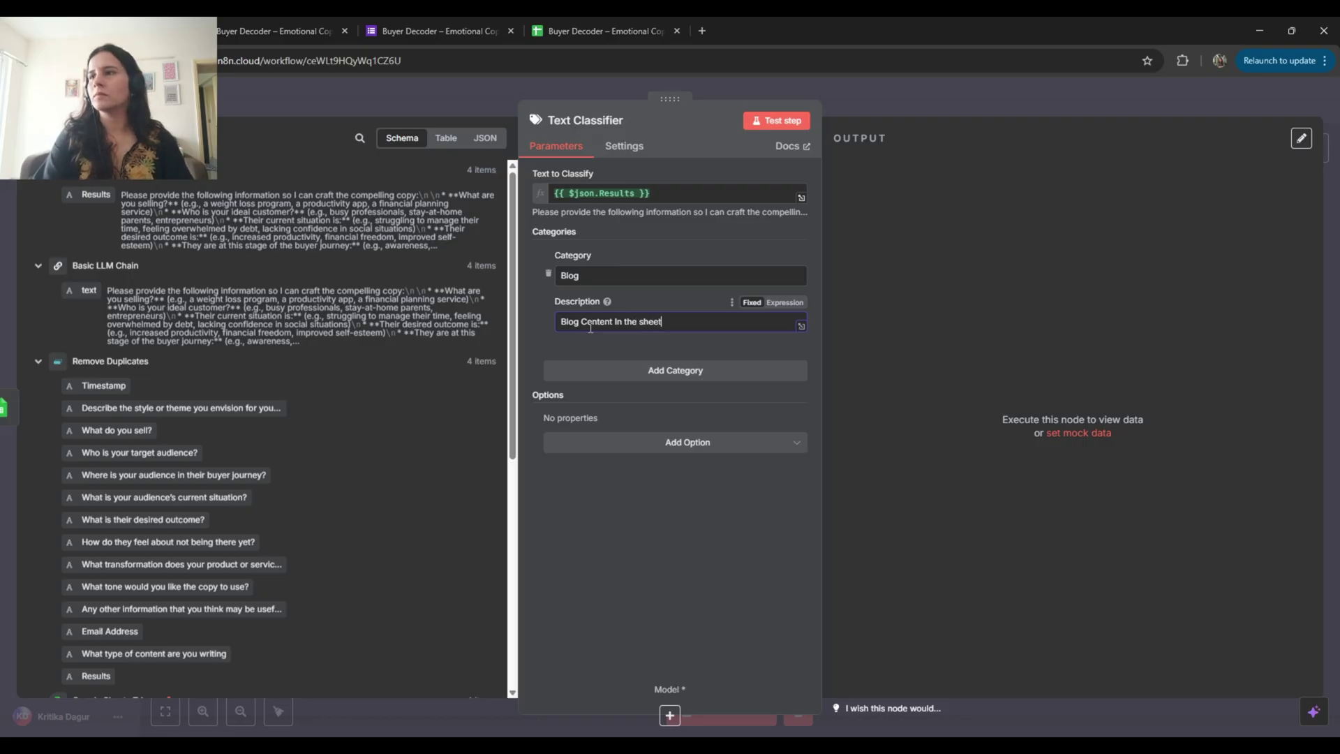
# Add a second category named "Social media post" with the description "Social media Content In the sheets", reusing the Blog description's wording
pyautogui.click(663, 377)
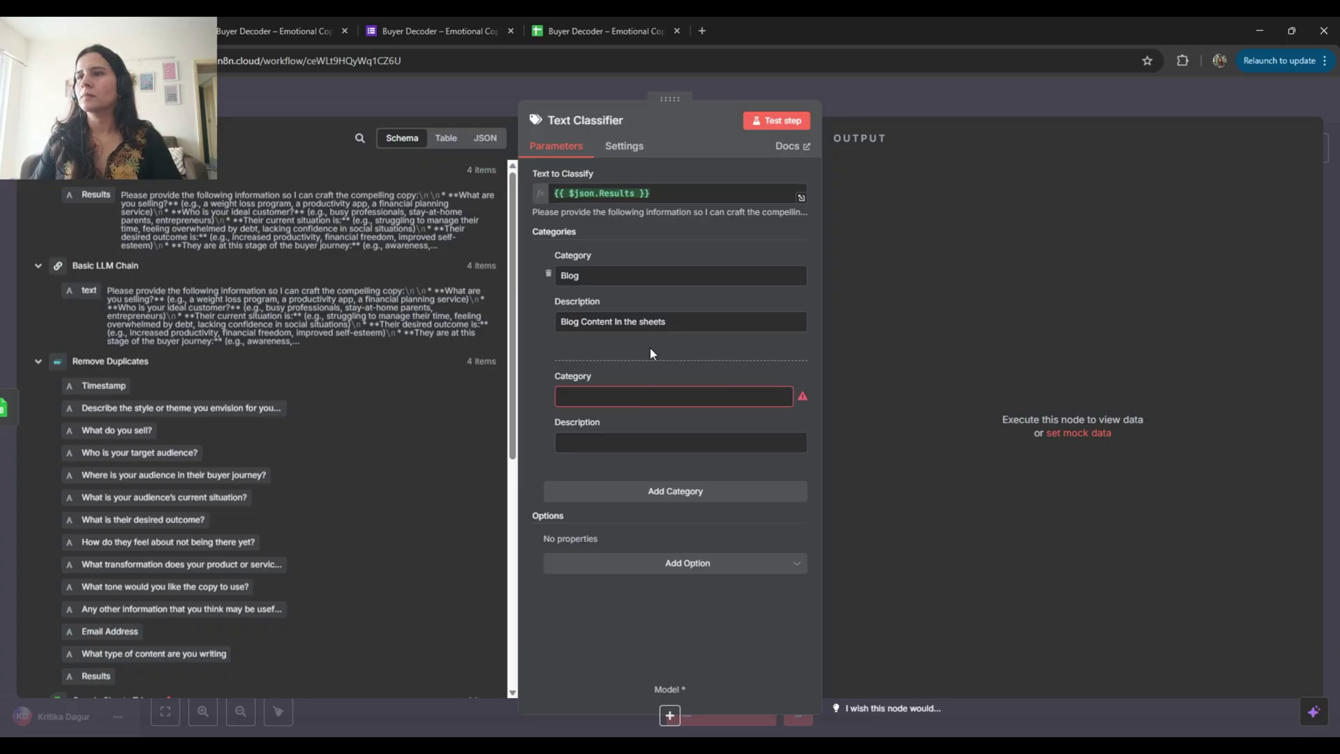
pyautogui.click(621, 397)
pyautogui.write('Social media post')
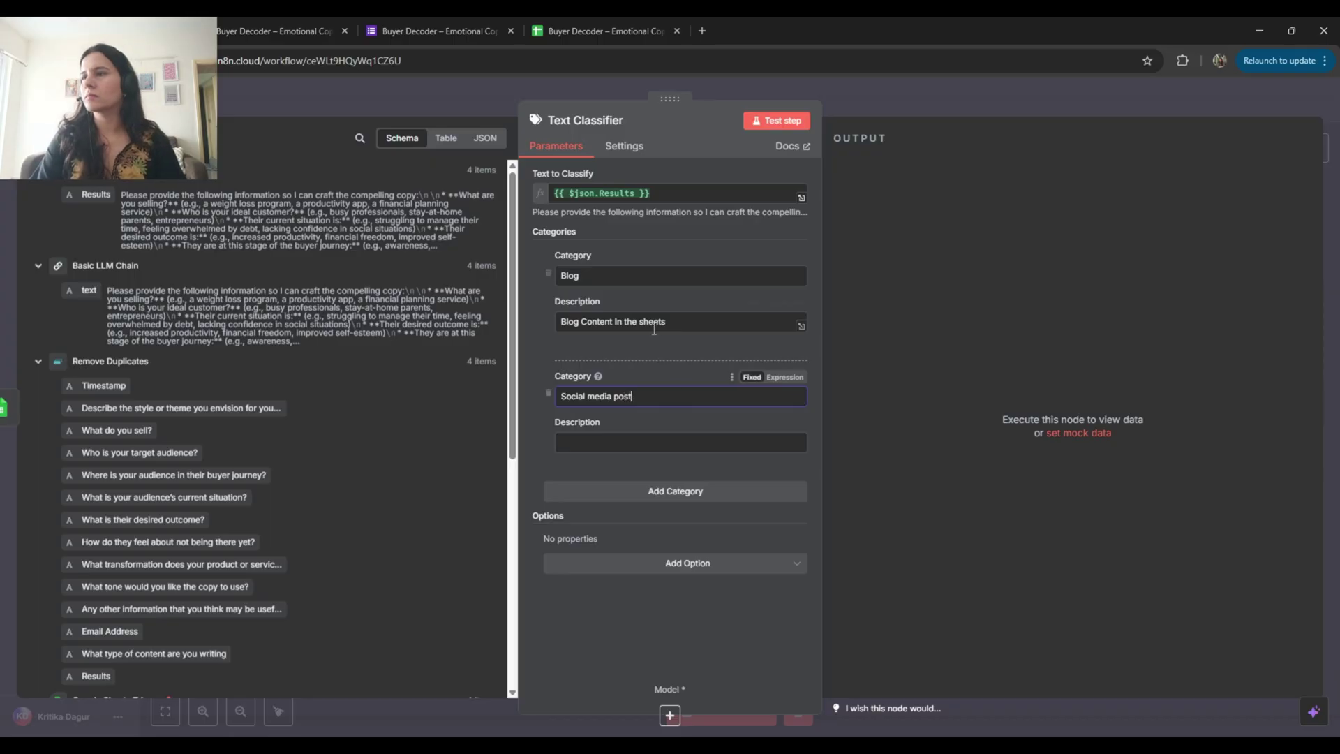
pyautogui.moveTo(664, 322); pyautogui.dragTo(554, 344)
pyautogui.hotkey('ctrl', 'c')
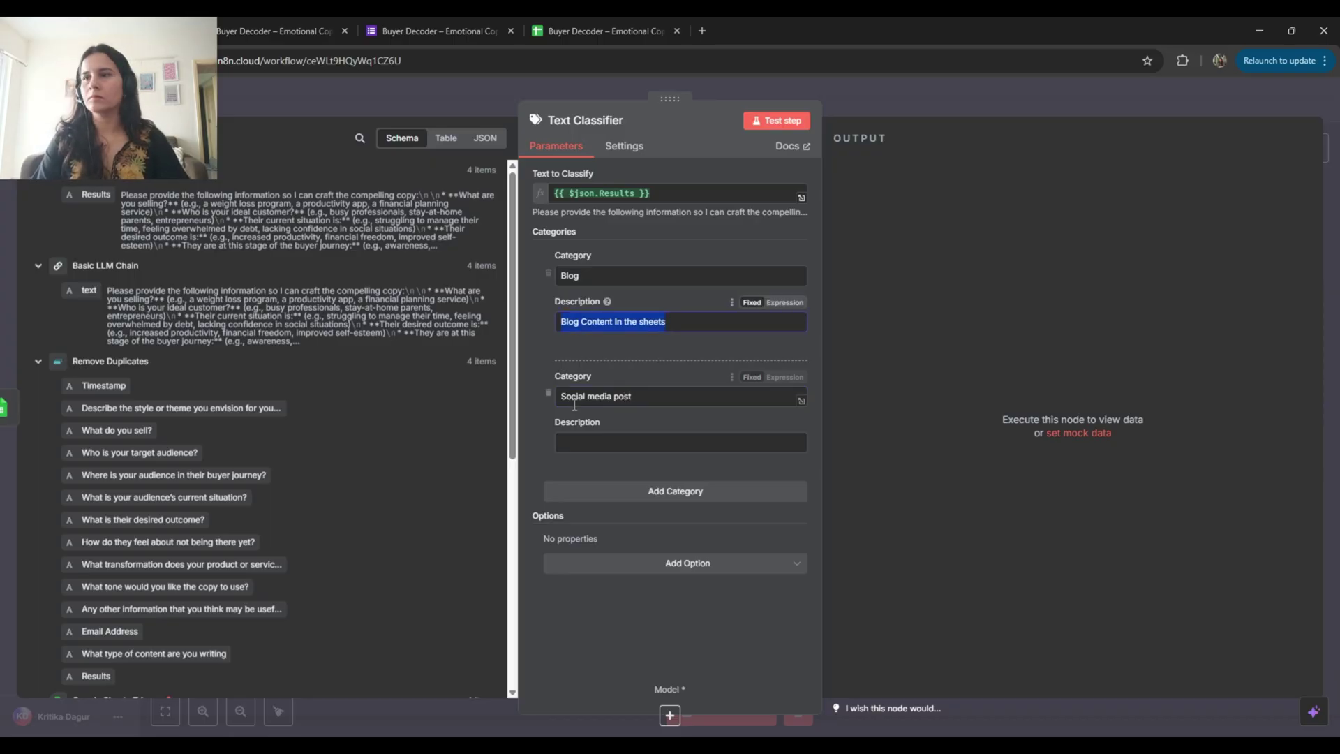
pyautogui.click(598, 446)
pyautogui.hotkey('ctrl', 'v')
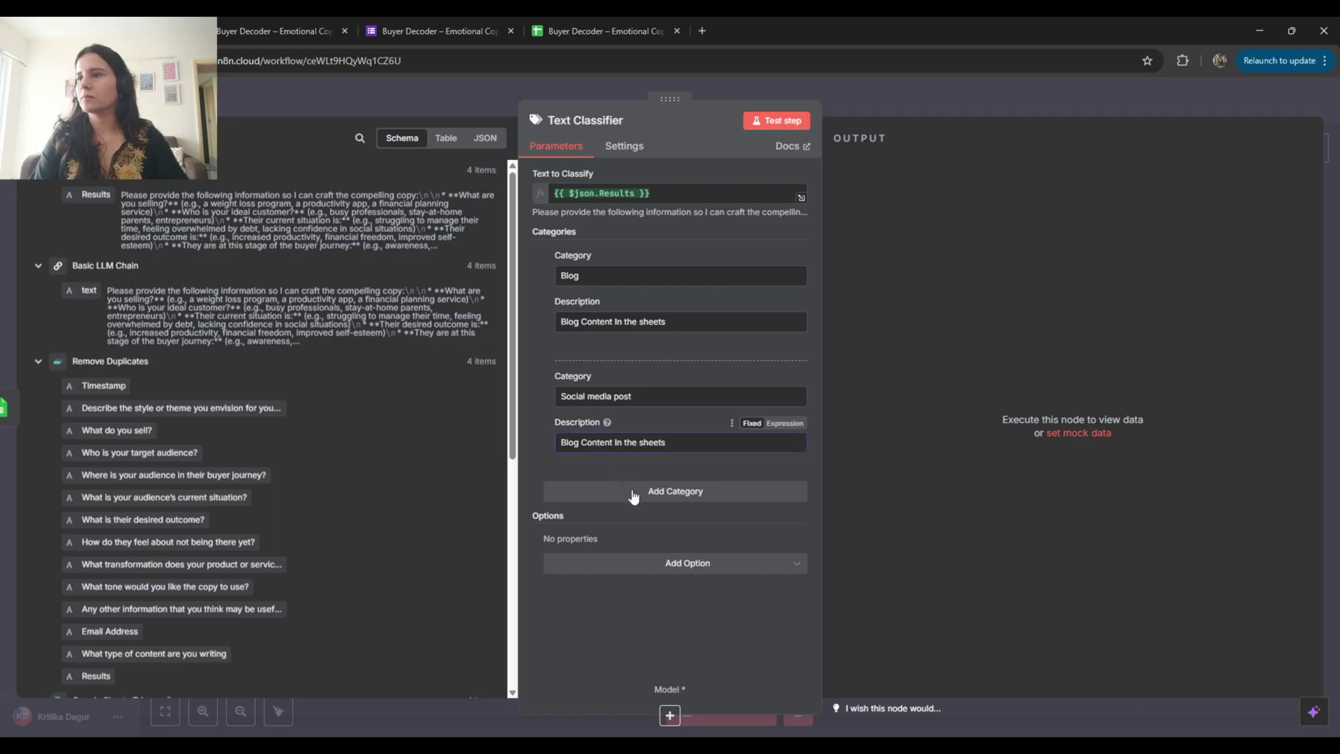
pyautogui.doubleClick(574, 441)
pyautogui.write('Social media')
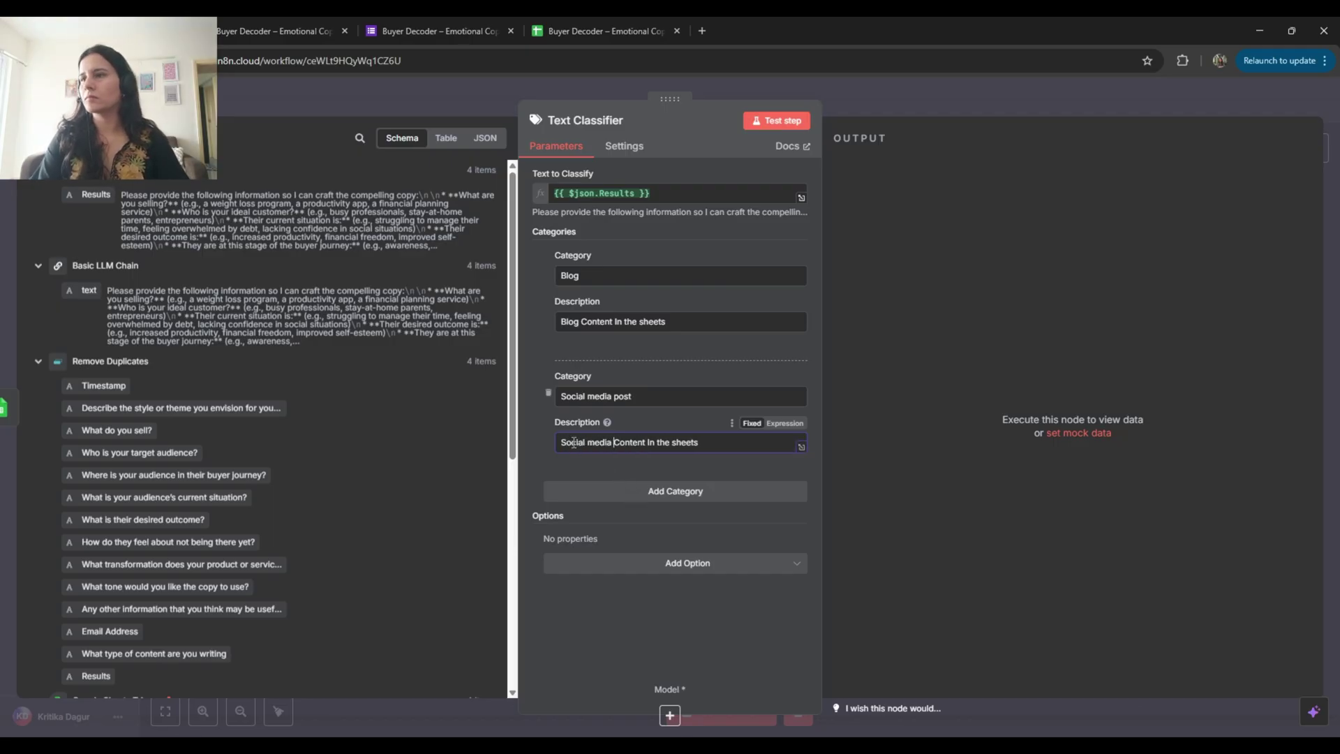
# Add a third category named "Landing Page" with the description "Landing Page Content In the sheets"
pyautogui.click(608, 492)
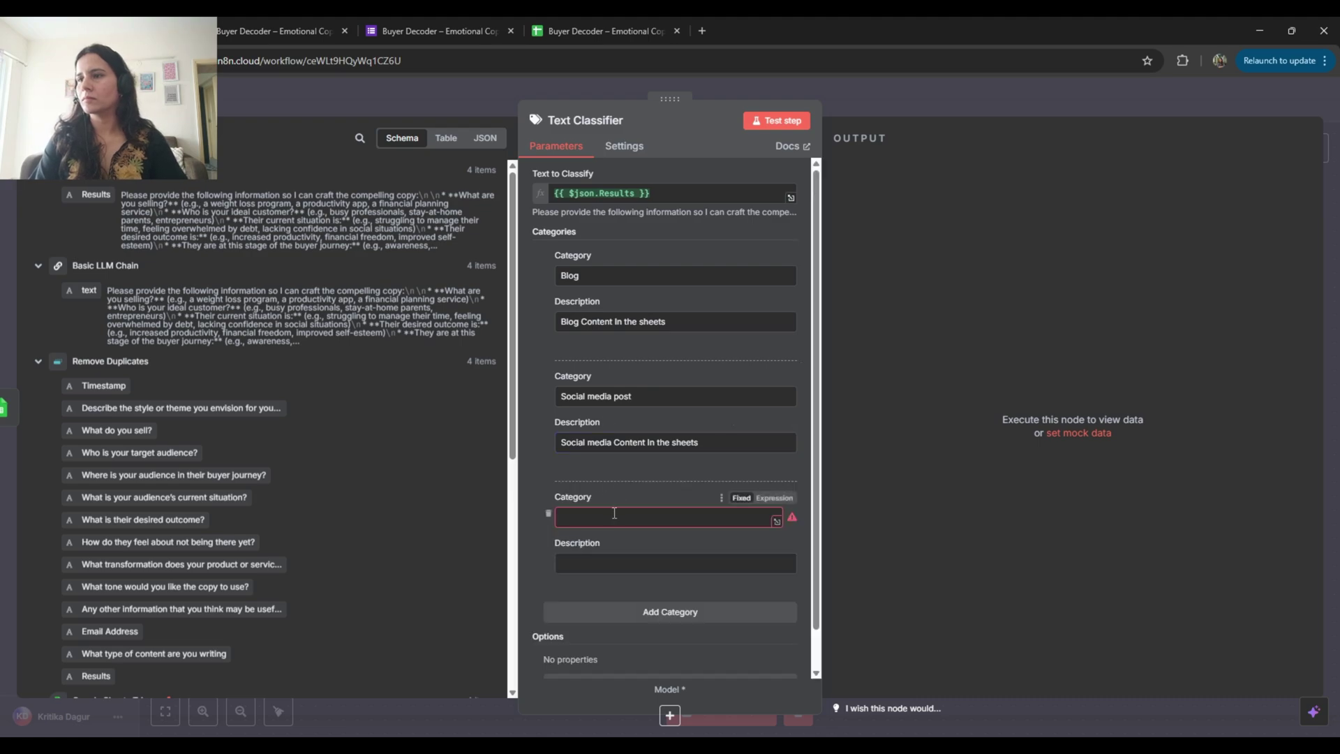
pyautogui.click(613, 515)
pyautogui.write('Landing Page')
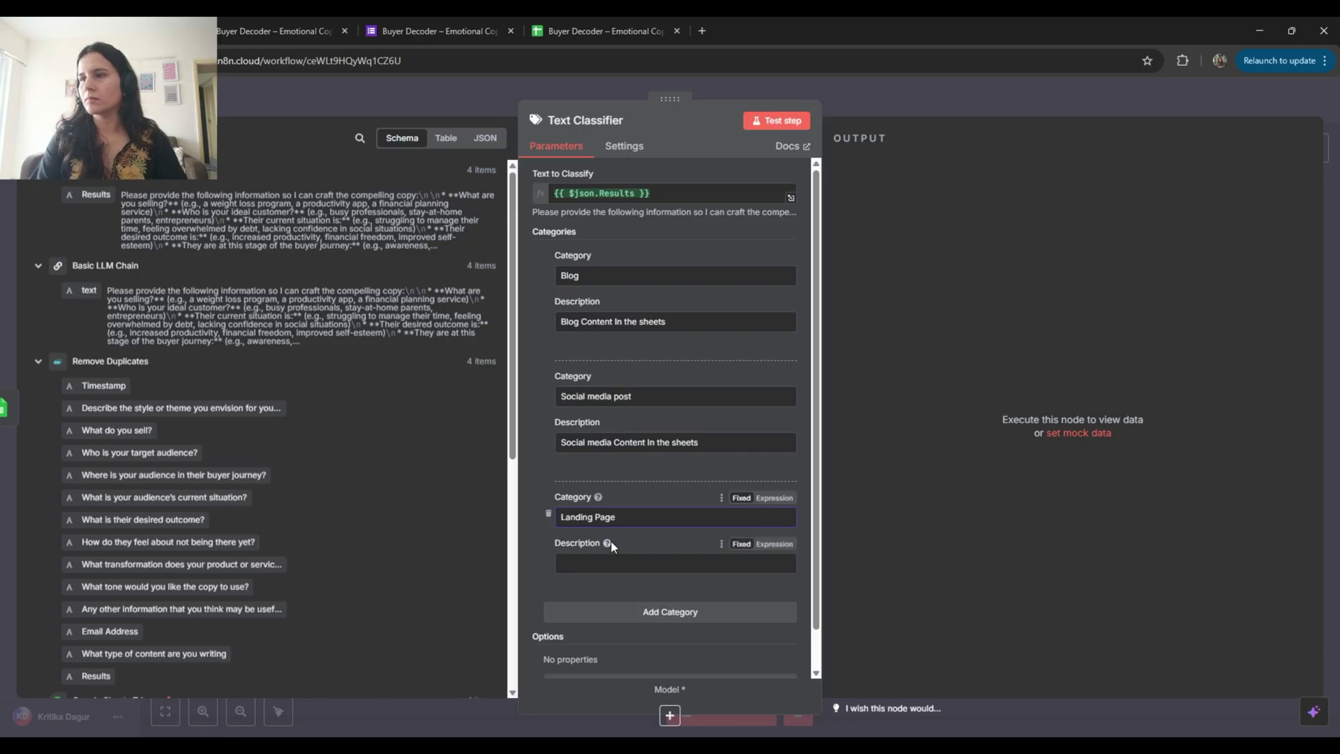
pyautogui.hotkey('ctrl', 'v')
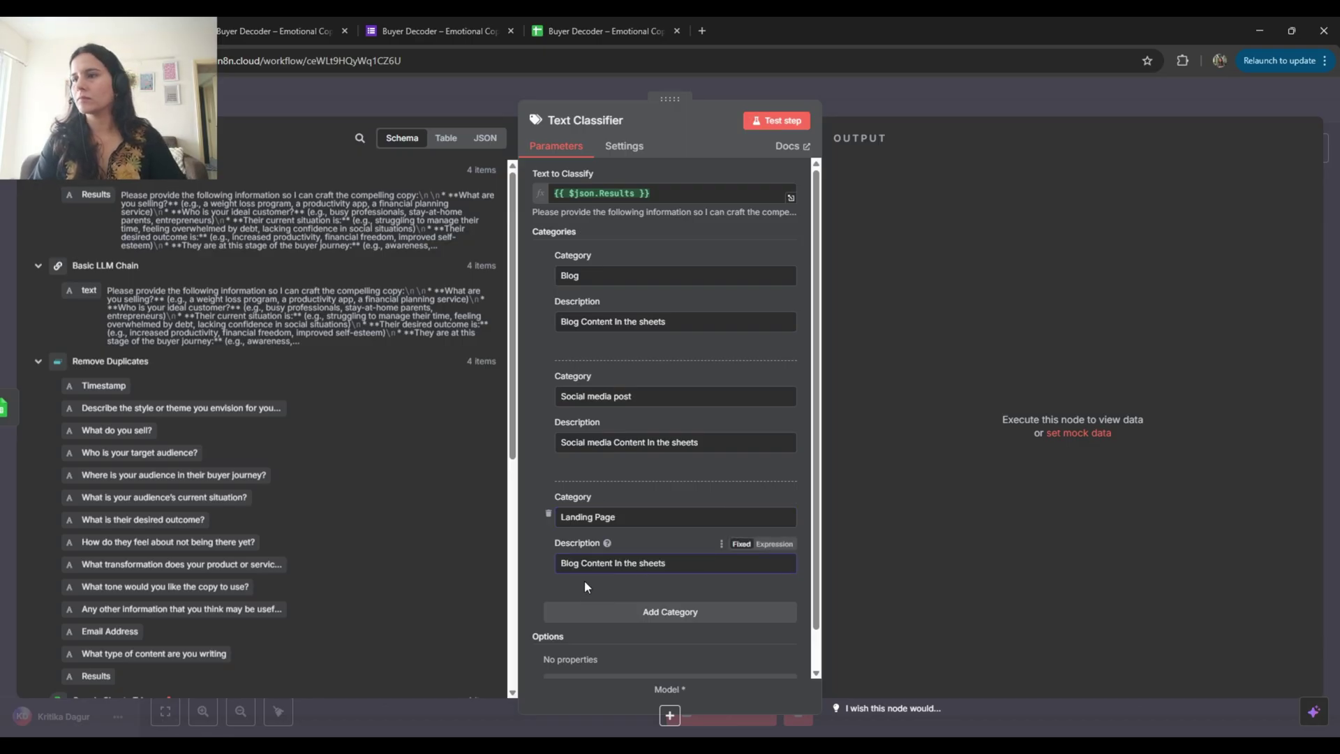
pyautogui.doubleClick(569, 565)
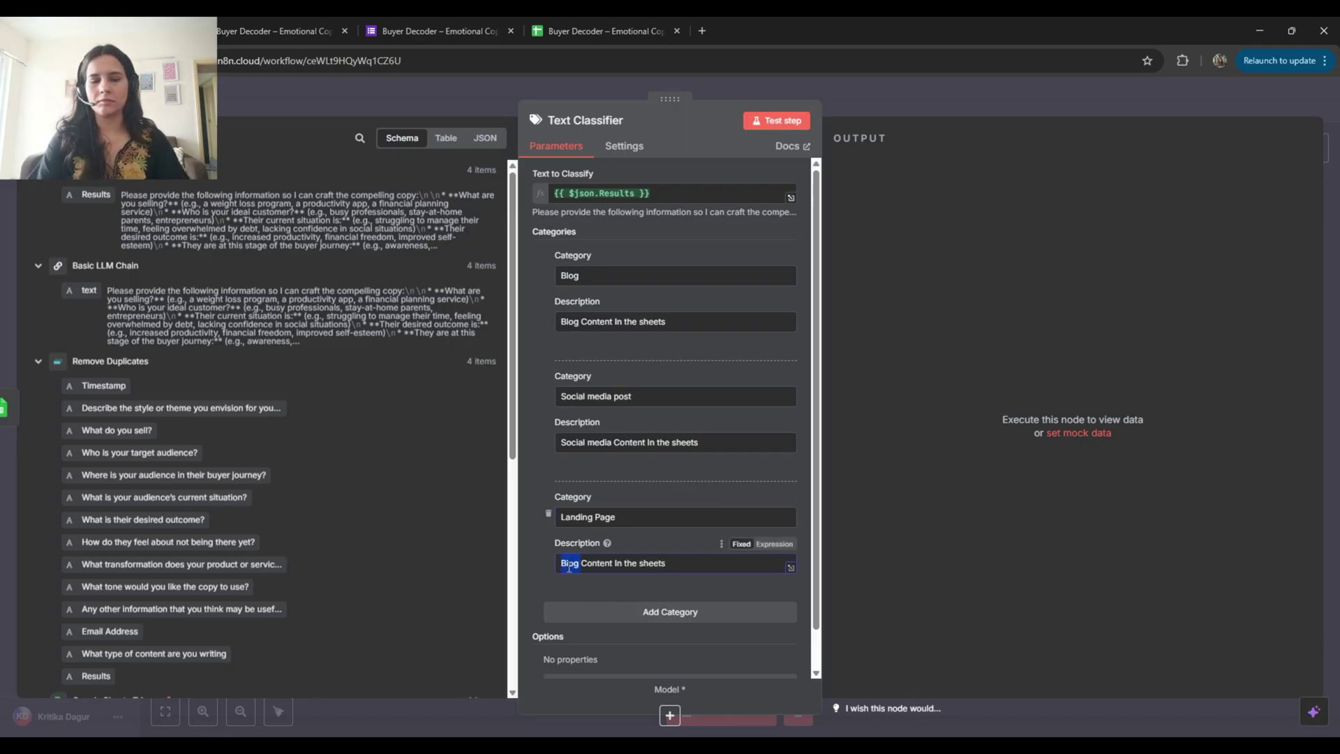
pyautogui.write('Landing P')
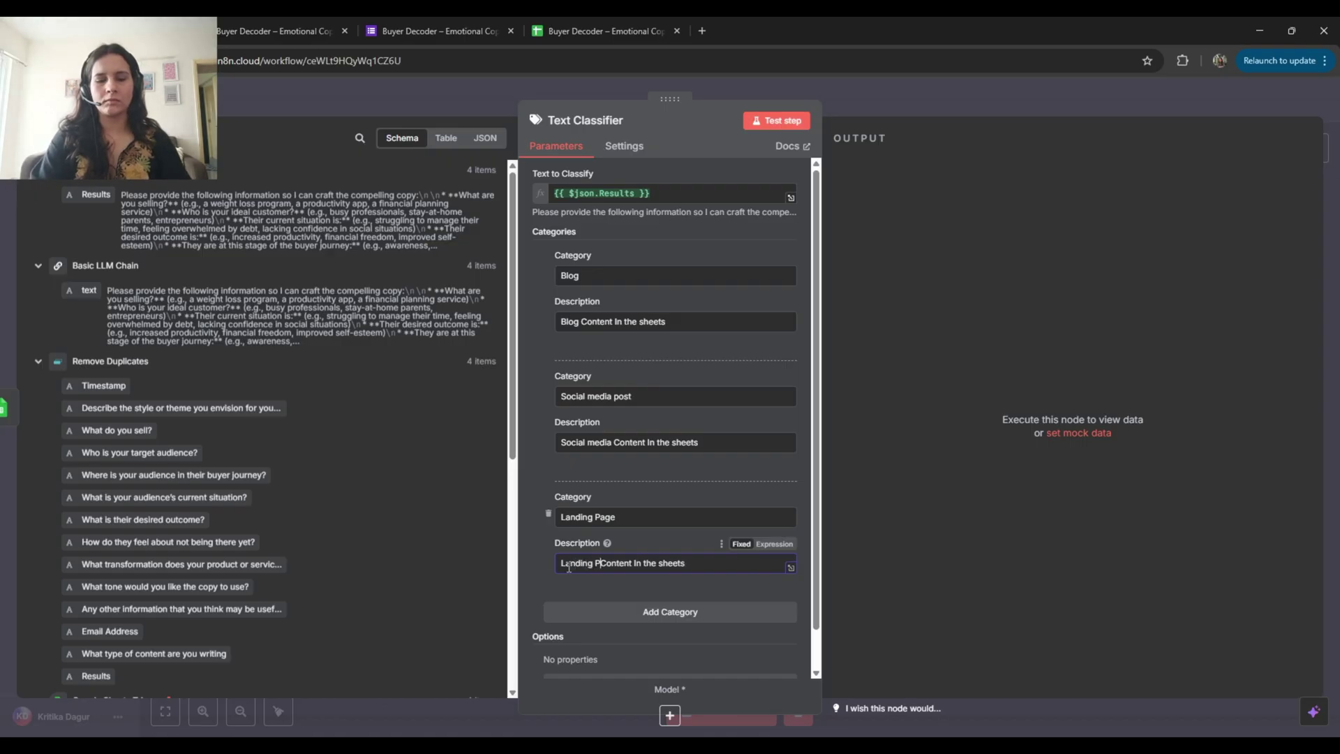
pyautogui.press('BackSpace')
pyautogui.write('Page')
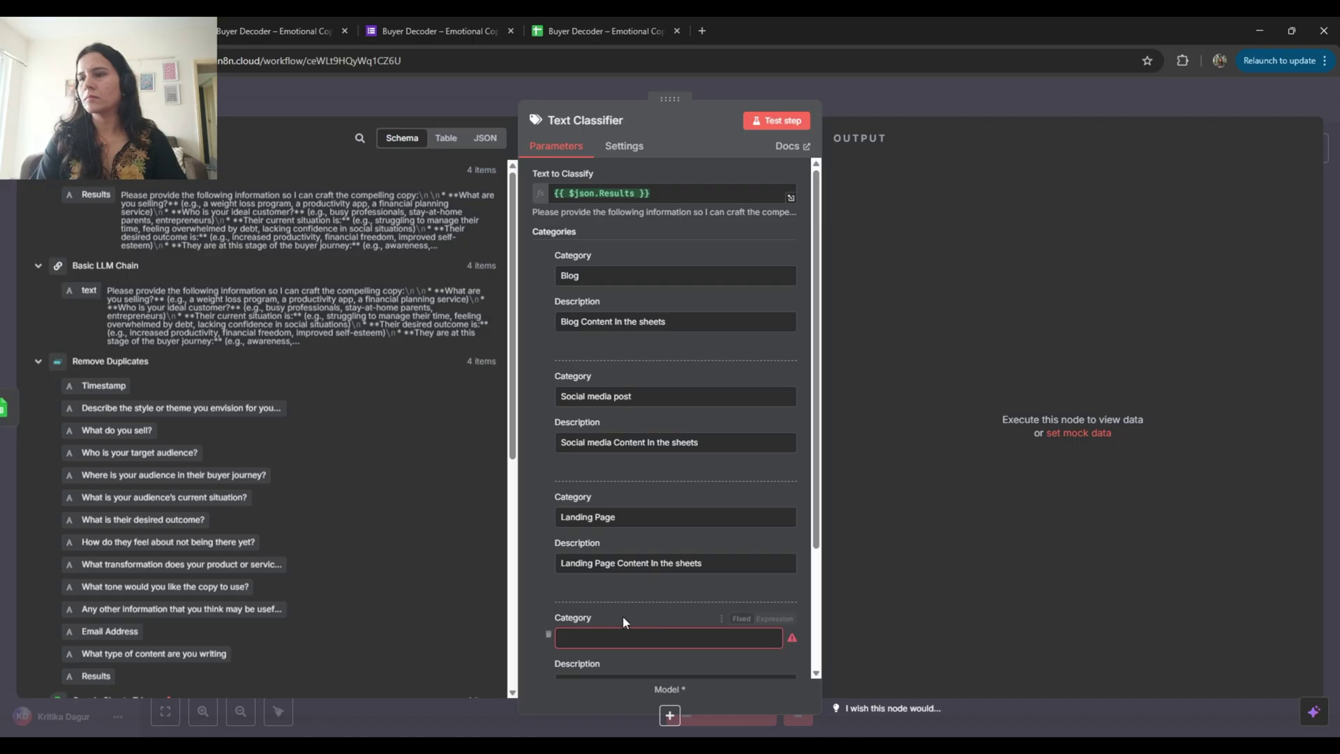
# Fill in a fourth category named "Newsletter" with the description "Newsletter Content In the sheets"
pyautogui.click(629, 637)
pyautogui.write('Newsletter')
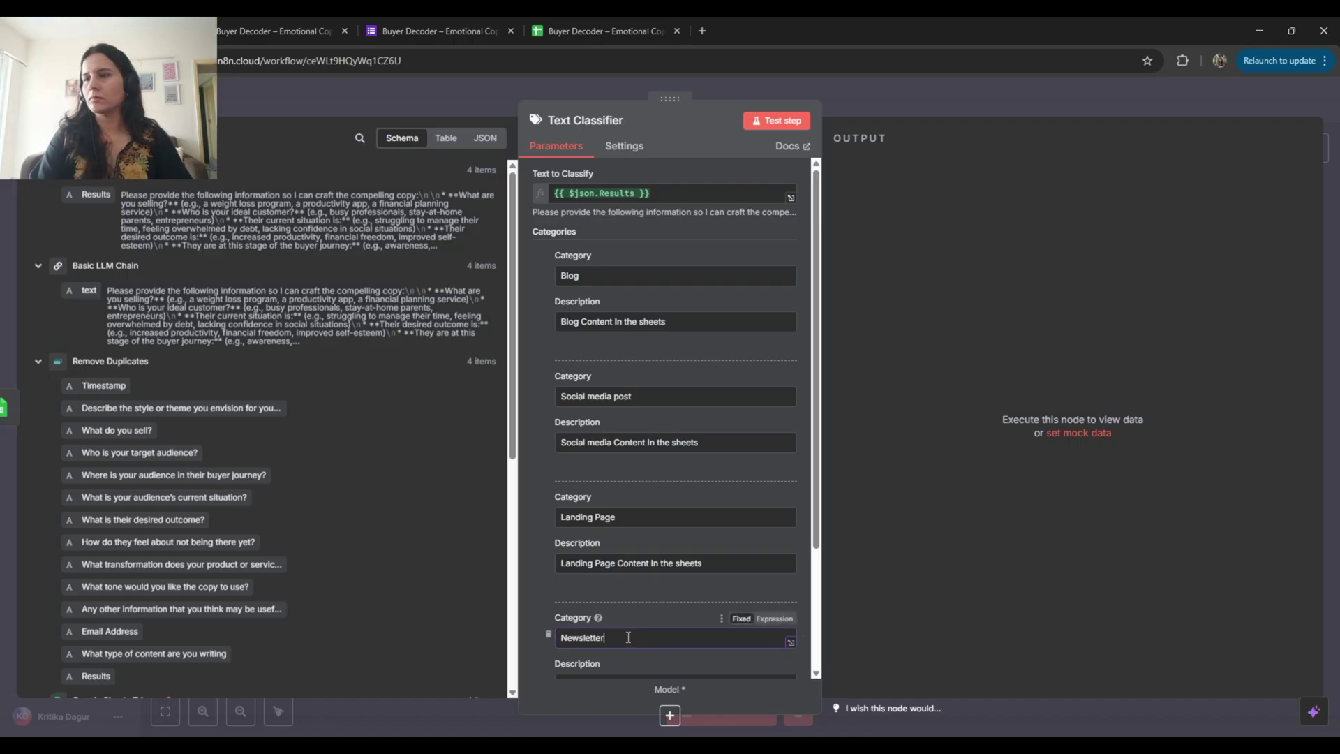
pyautogui.scroll(-2, 628, 637)
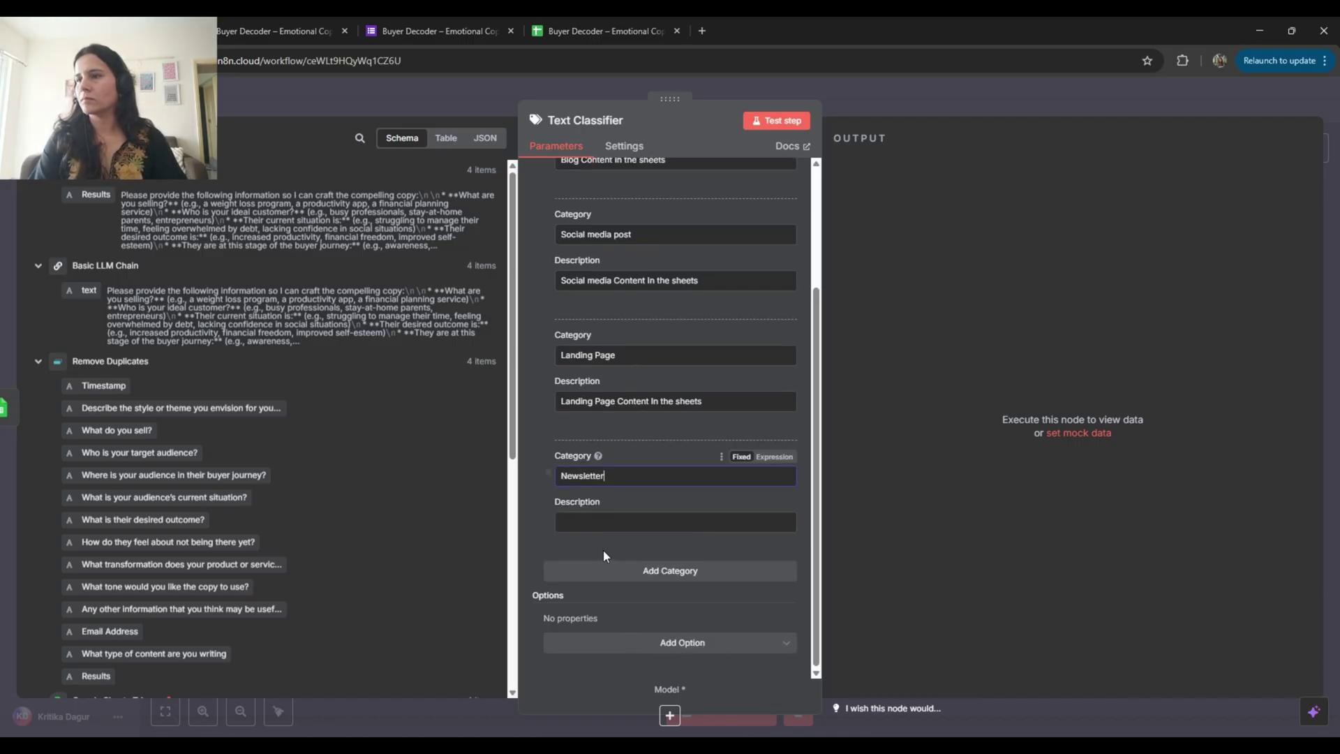
pyautogui.click(596, 524)
pyautogui.hotkey('ctrl', 'v')
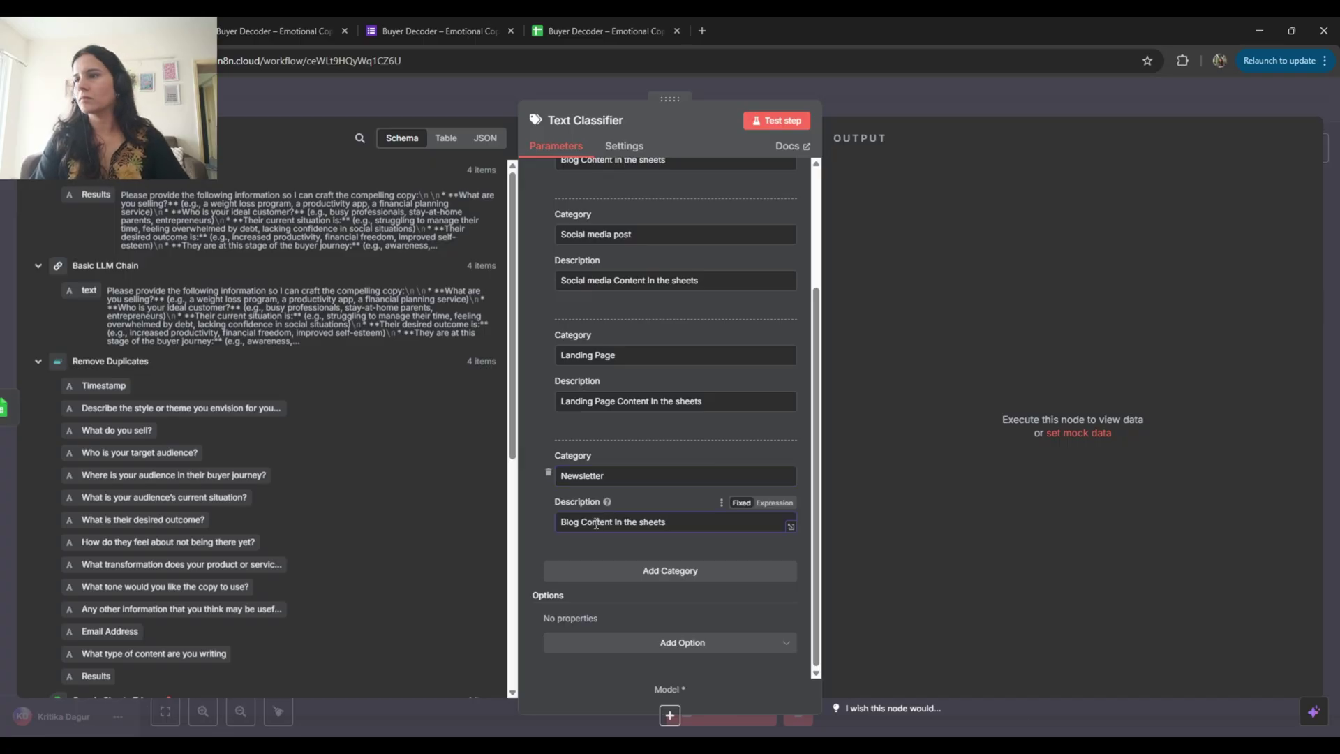
pyautogui.moveTo(582, 524); pyautogui.dragTo(534, 530)
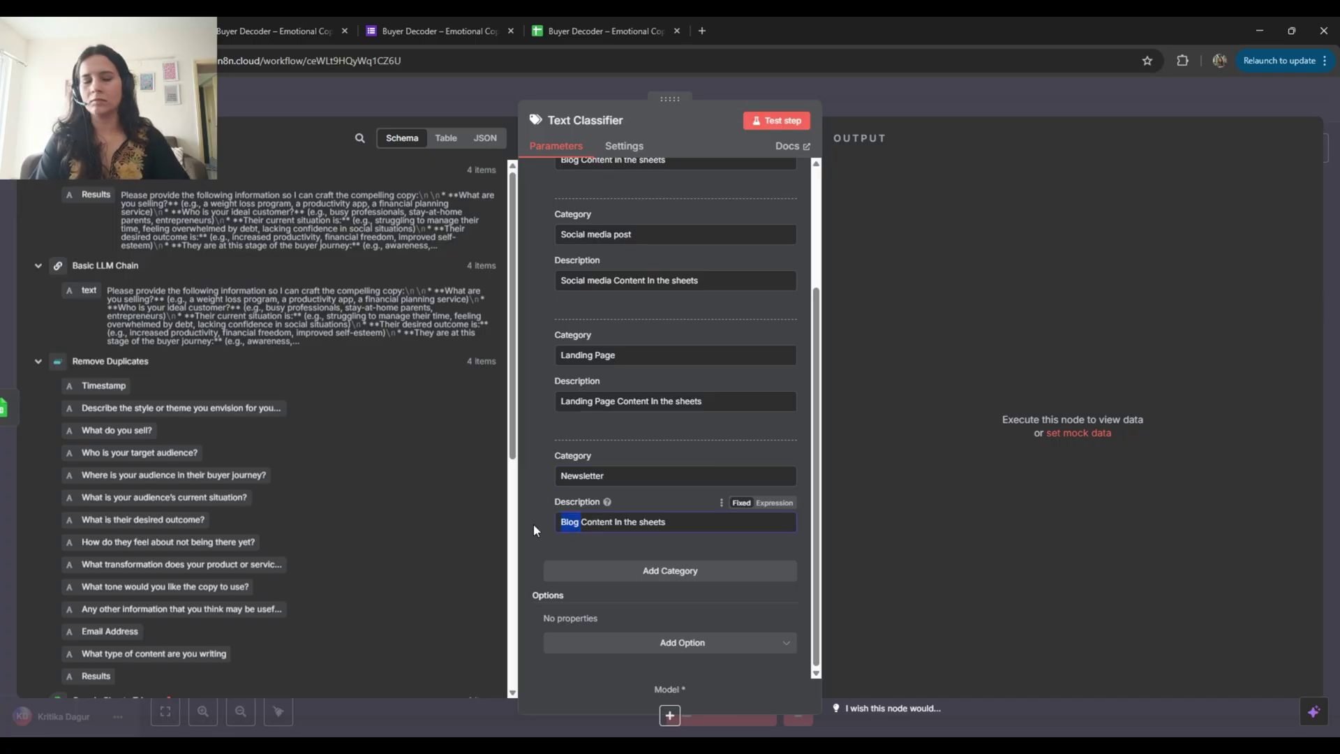
pyautogui.write('Newslet')
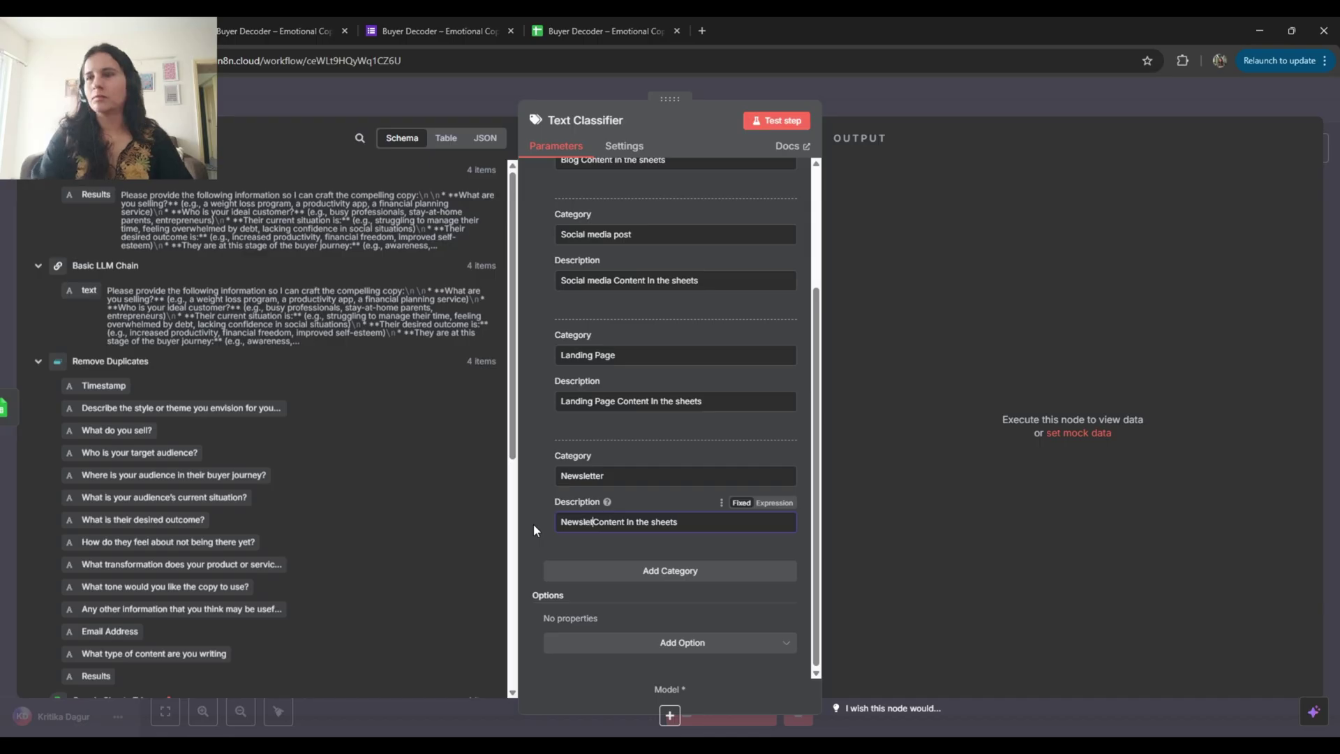
pyautogui.write('ter')
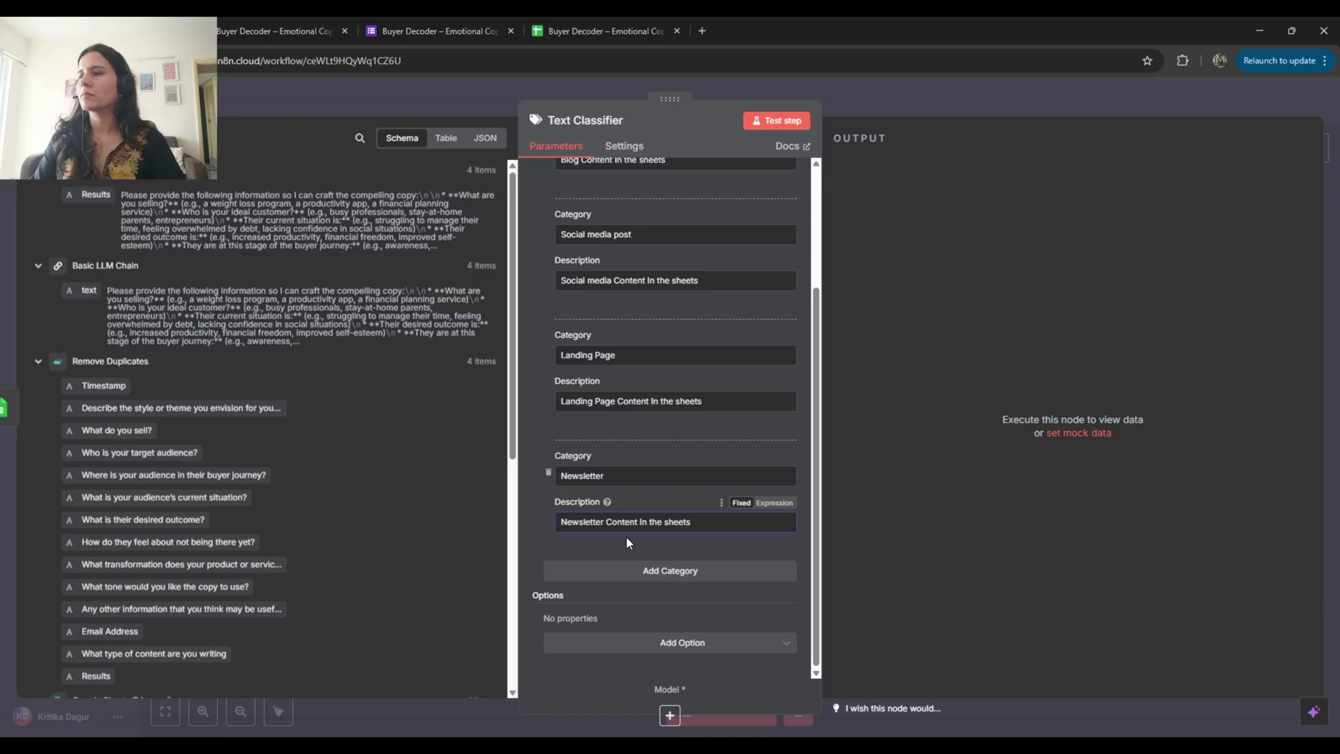
# Try to test the Text Classifier with its four categories, and return to the canvas
pyautogui.scroll(3, 707, 192)
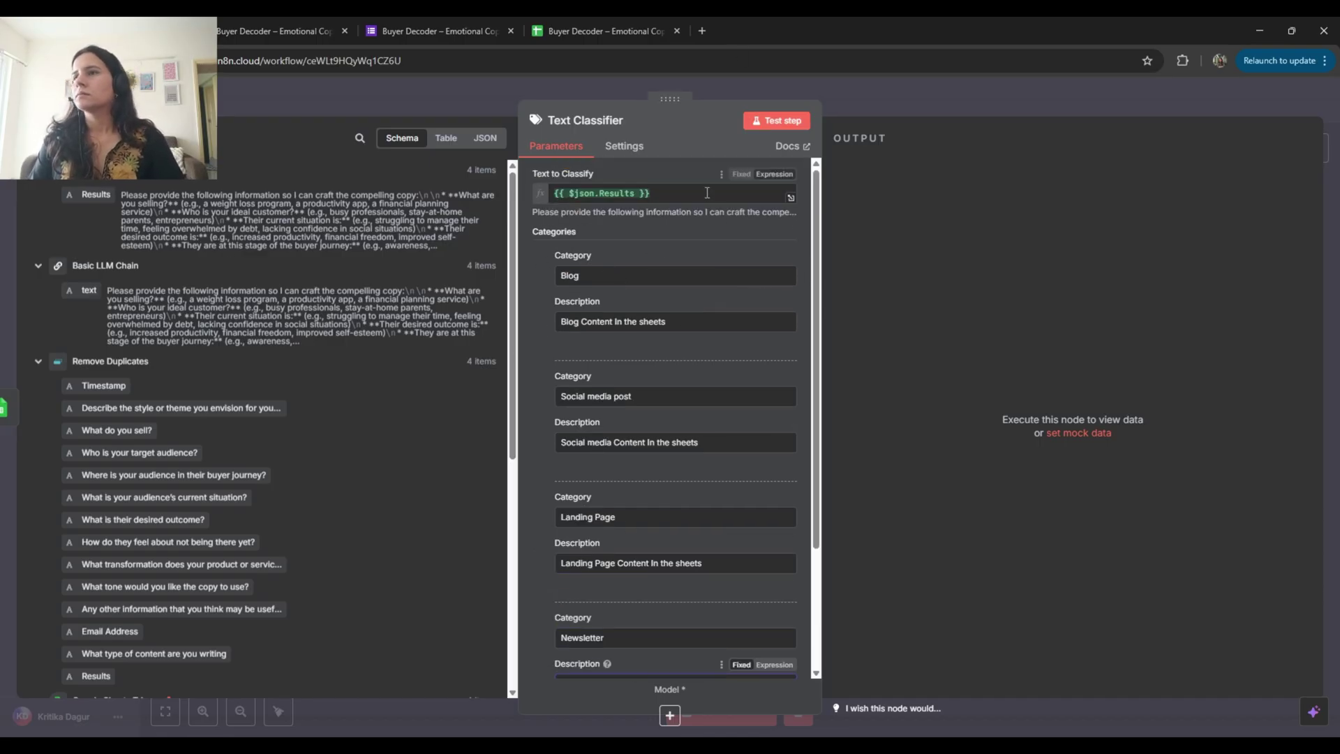
pyautogui.click(774, 120)
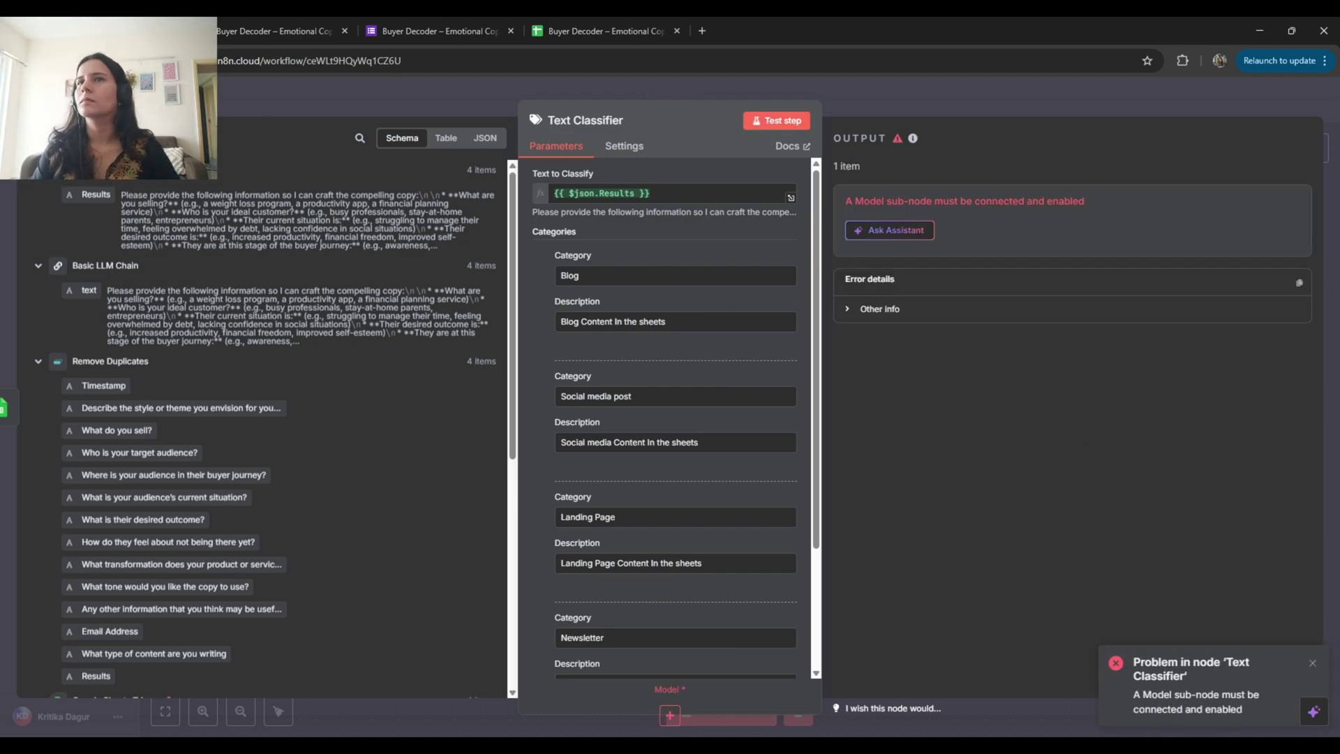
pyautogui.press('Escape')
# Attach a Google Gemini Chat Model to the Text Classifier, choose models/gemini-1.5-flash-8b-001, and place it beneath the classifier
pyautogui.click(944, 354)
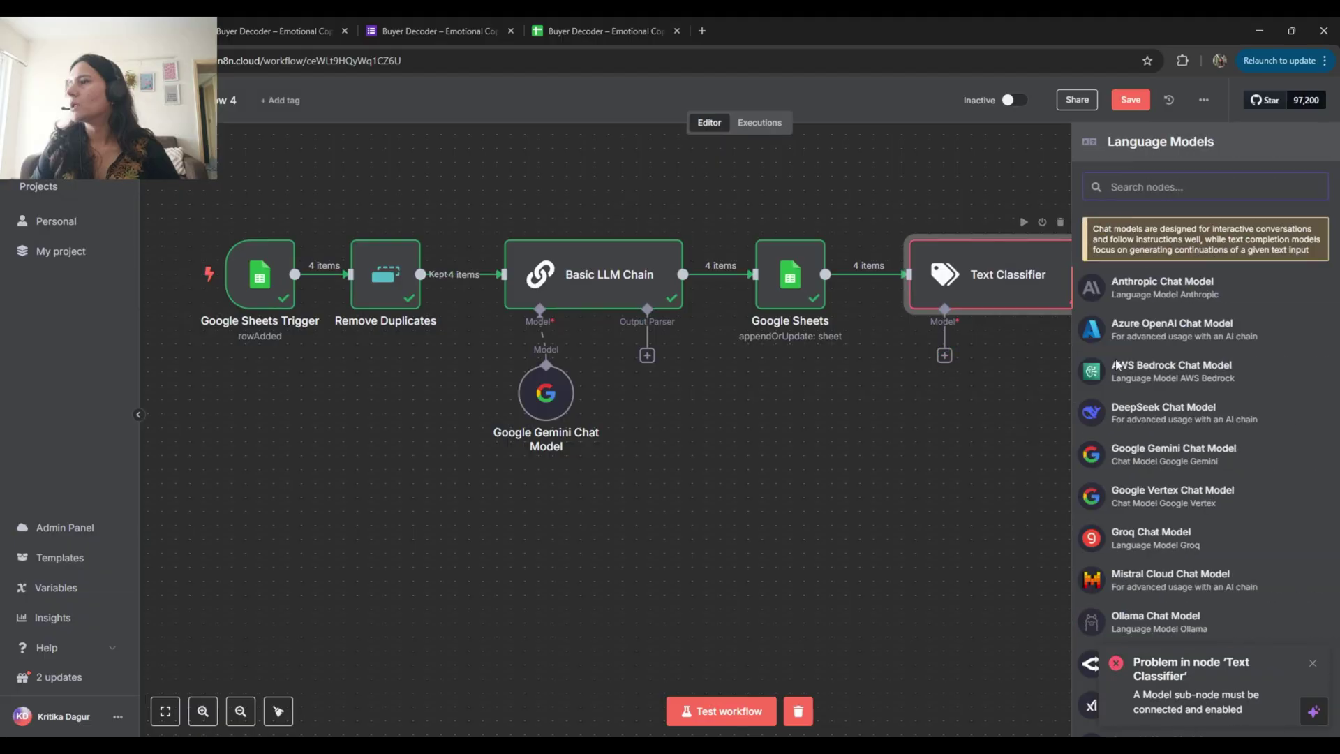
pyautogui.click(1180, 455)
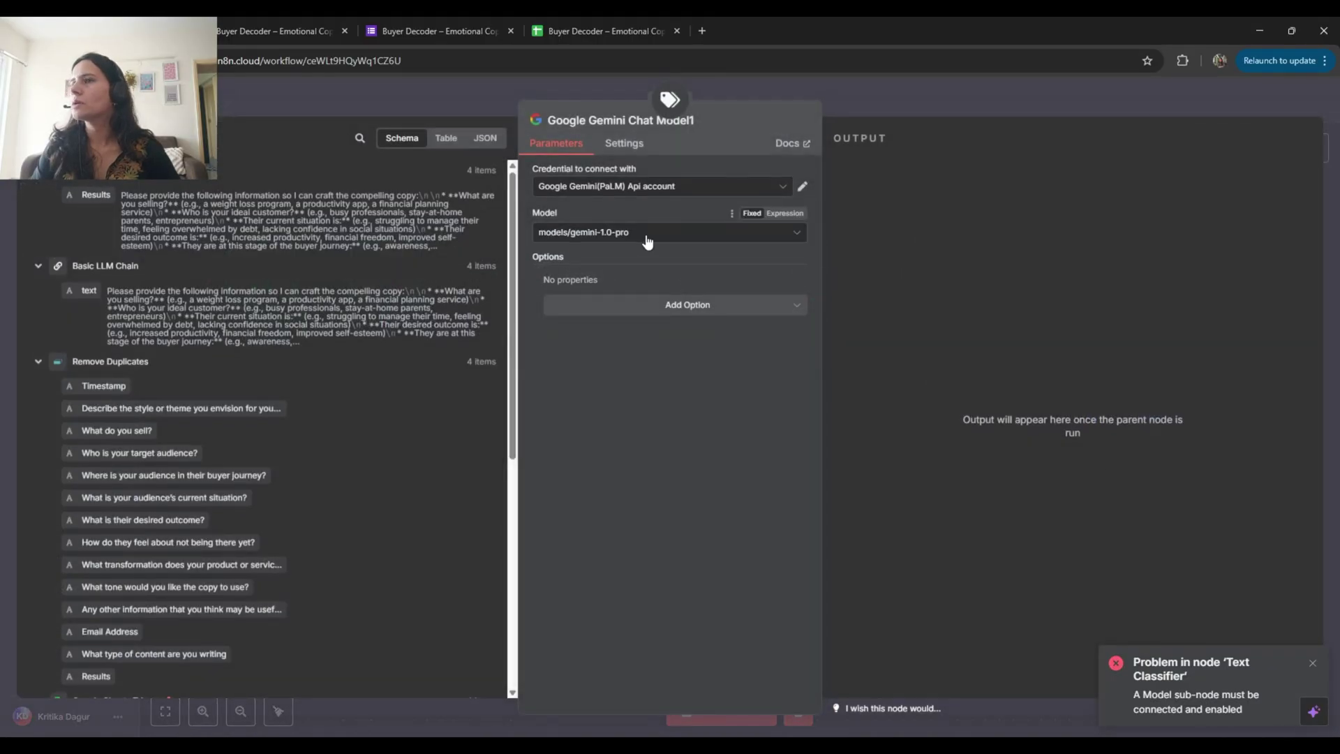
pyautogui.click(648, 241)
pyautogui.scroll(-5, 628, 349)
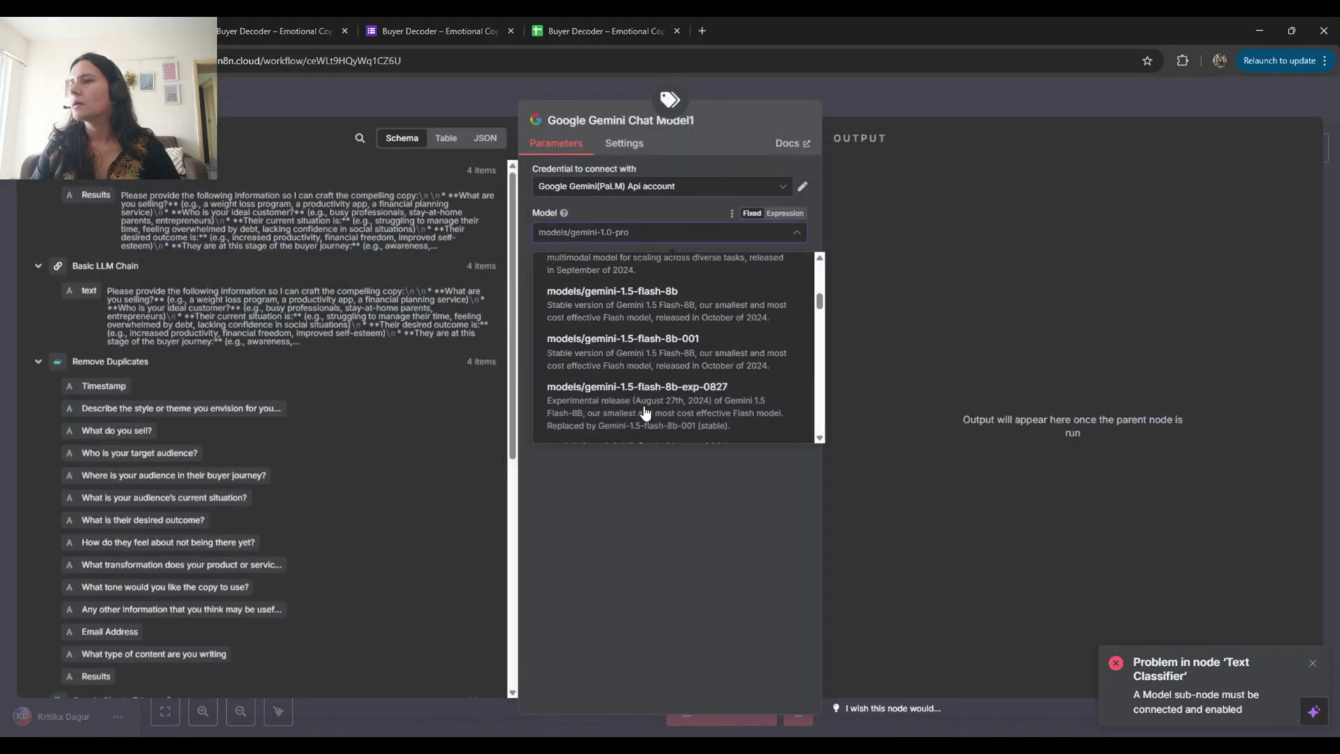
pyautogui.click(600, 361)
pyautogui.press('Escape')
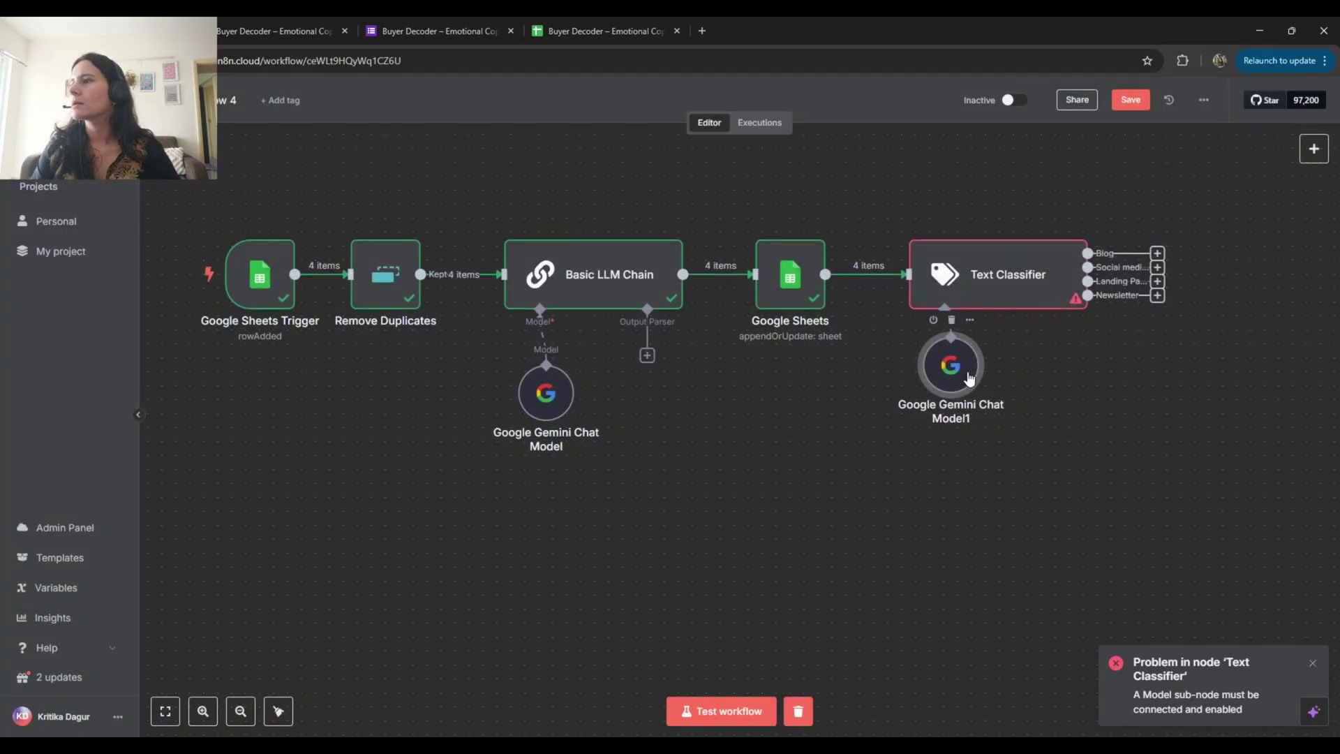
pyautogui.moveTo(969, 378); pyautogui.dragTo(955, 406)
# Run the Text Classifier node and inspect its branch output
pyautogui.click(1024, 222)
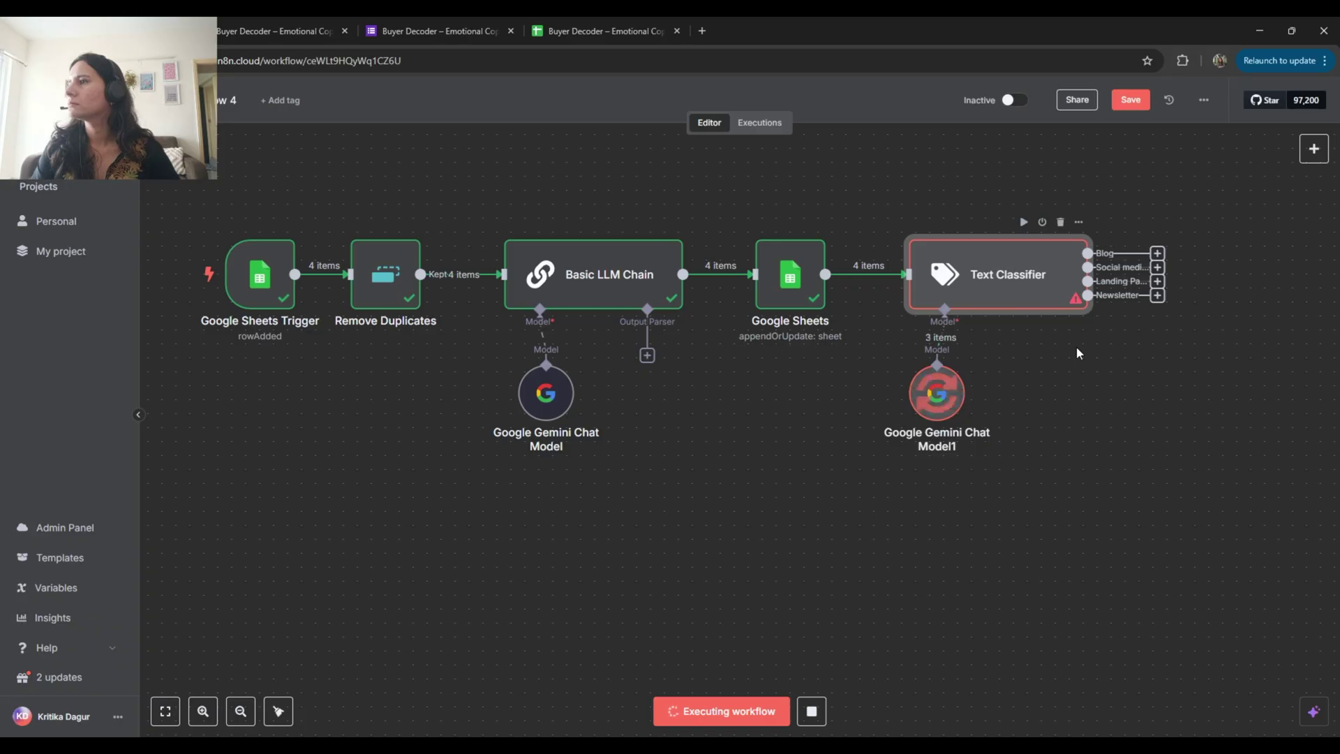
pyautogui.doubleClick(1019, 294)
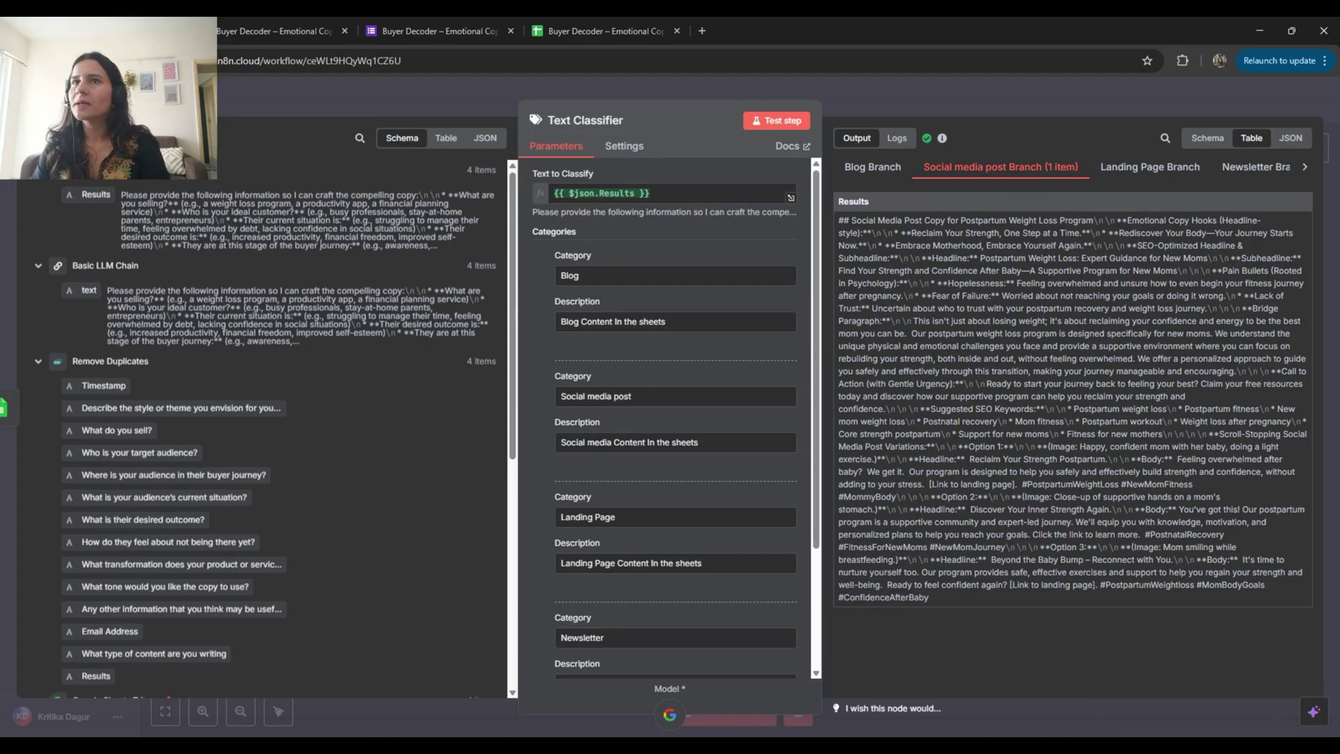
pyautogui.press('Escape')
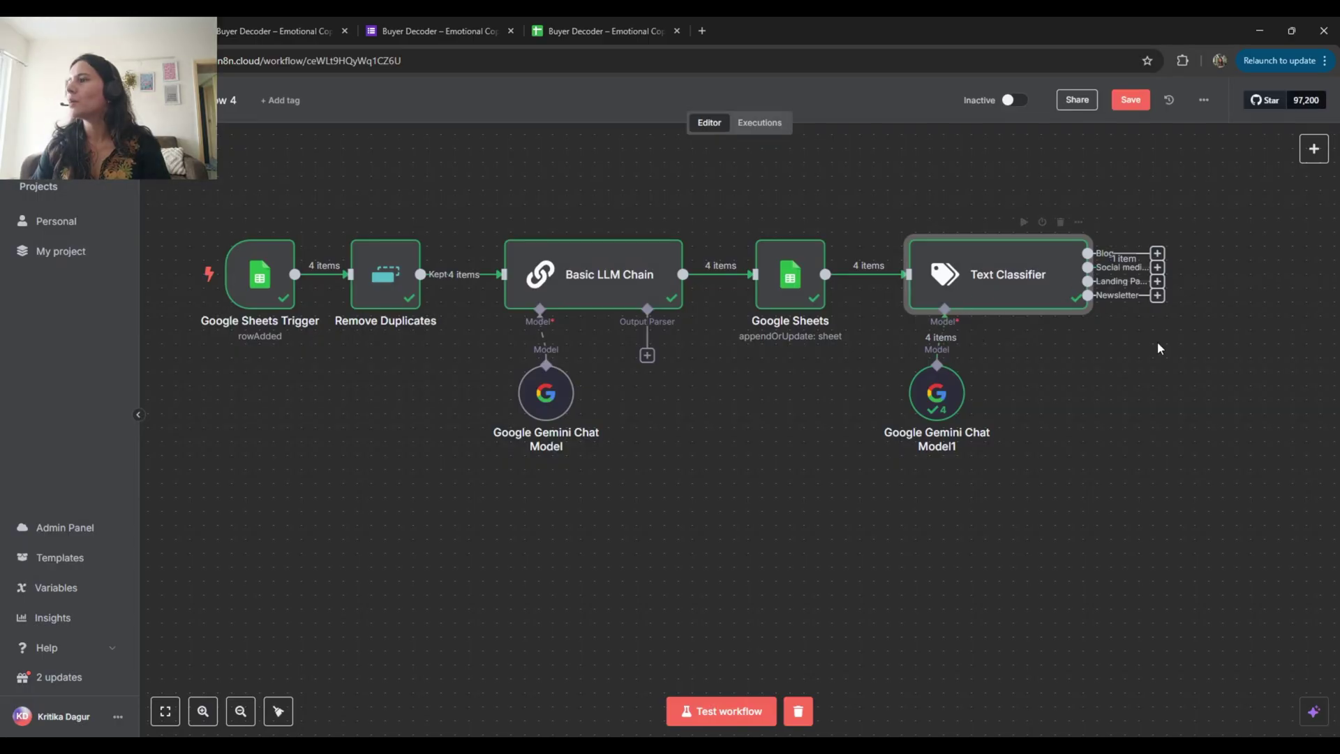
# Add a Gmail "Send a message" node to the Text Classifier's Social media post branch
pyautogui.hscroll(3, 1143, 281)
pyautogui.hscroll(1, 1143, 280)
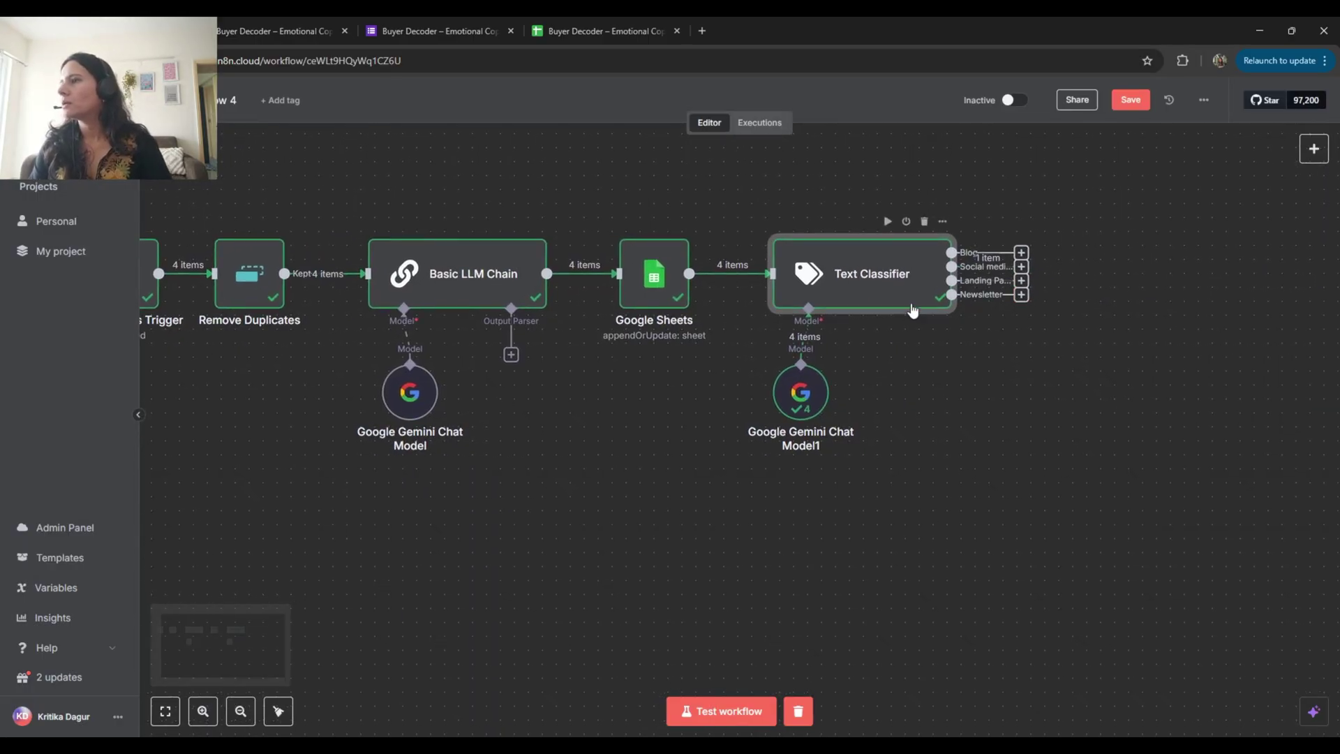
pyautogui.moveTo(944, 300)
pyautogui.mouseDown()
pyautogui.moveTo(959, 314)
pyautogui.moveTo(944, 300)
pyautogui.mouseUp()
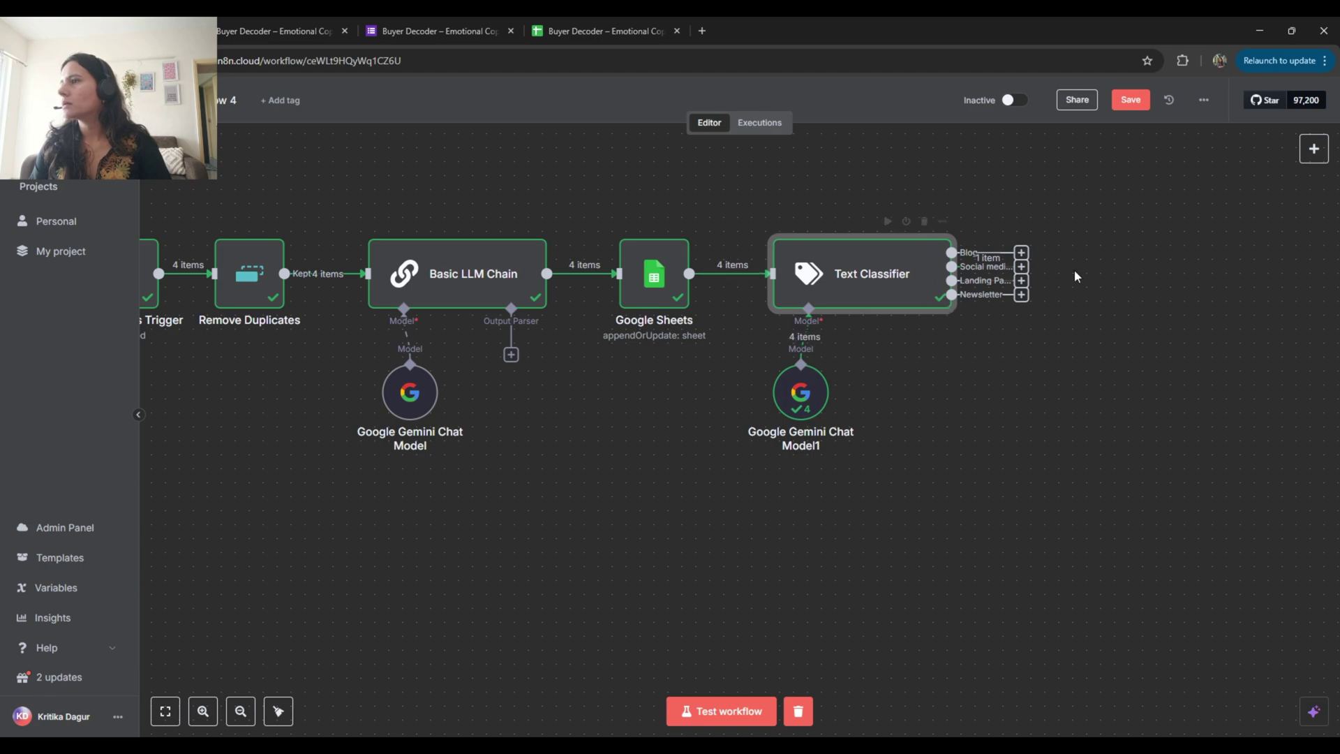
pyautogui.click(1021, 267)
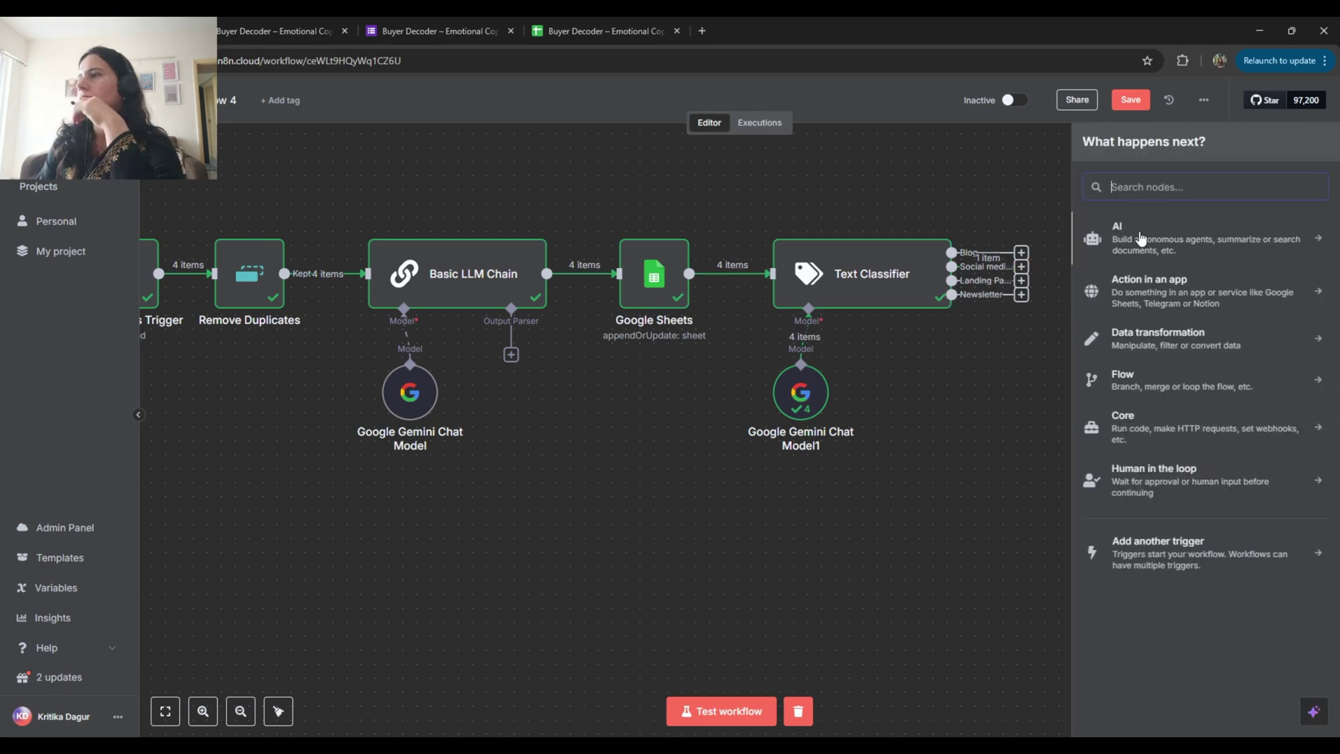
pyautogui.write('g')
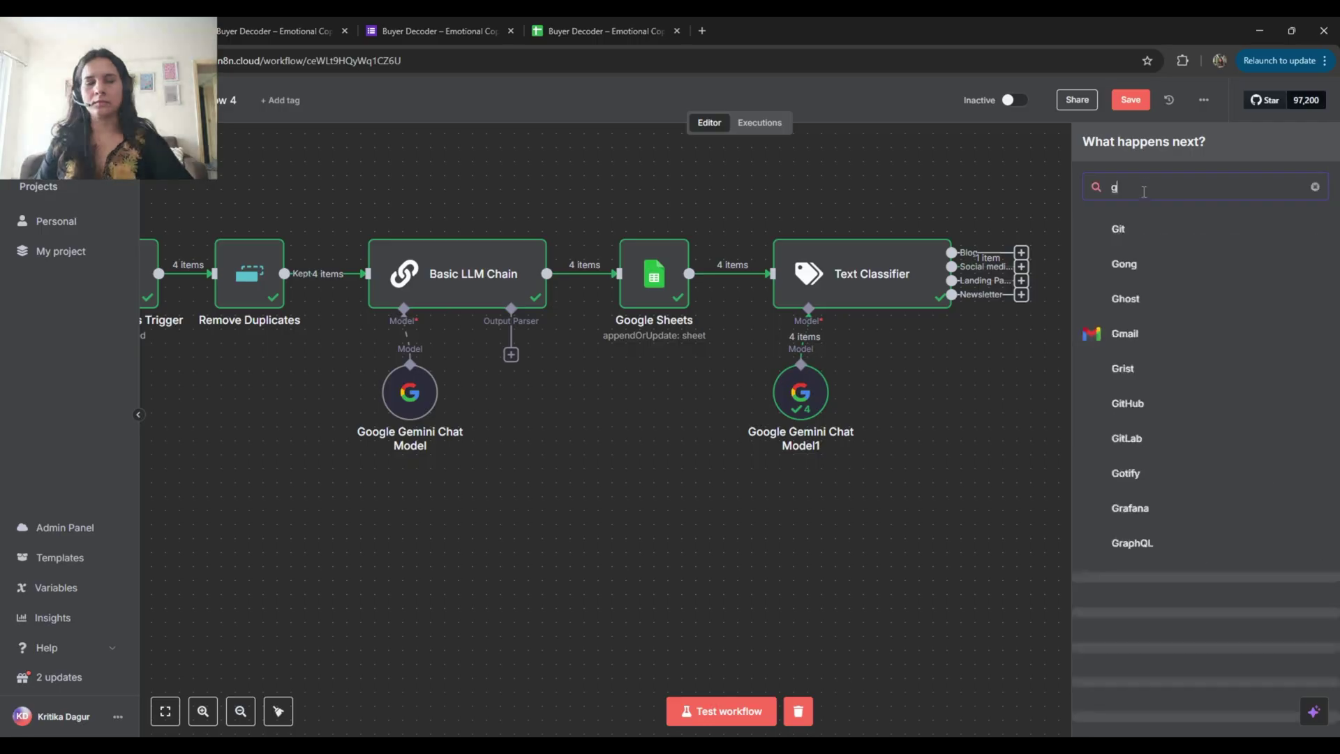
pyautogui.click(1115, 333)
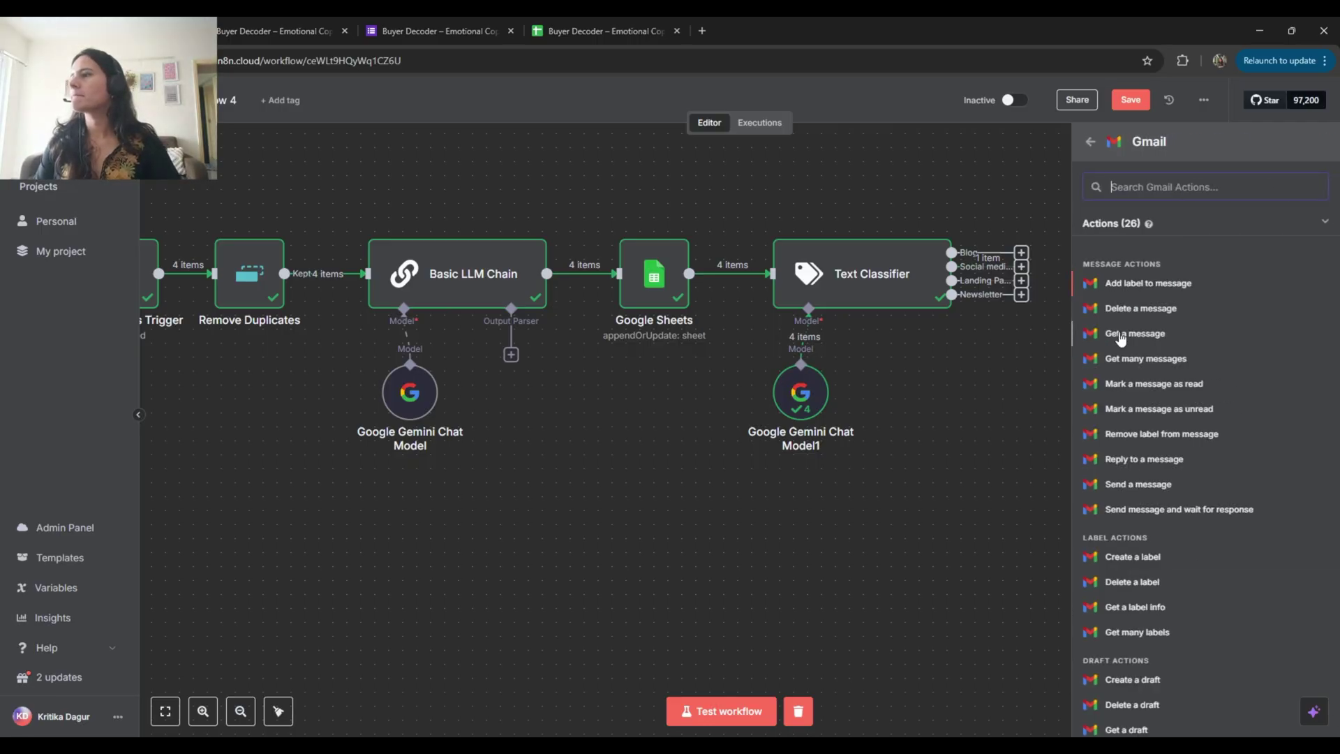
pyautogui.click(1122, 482)
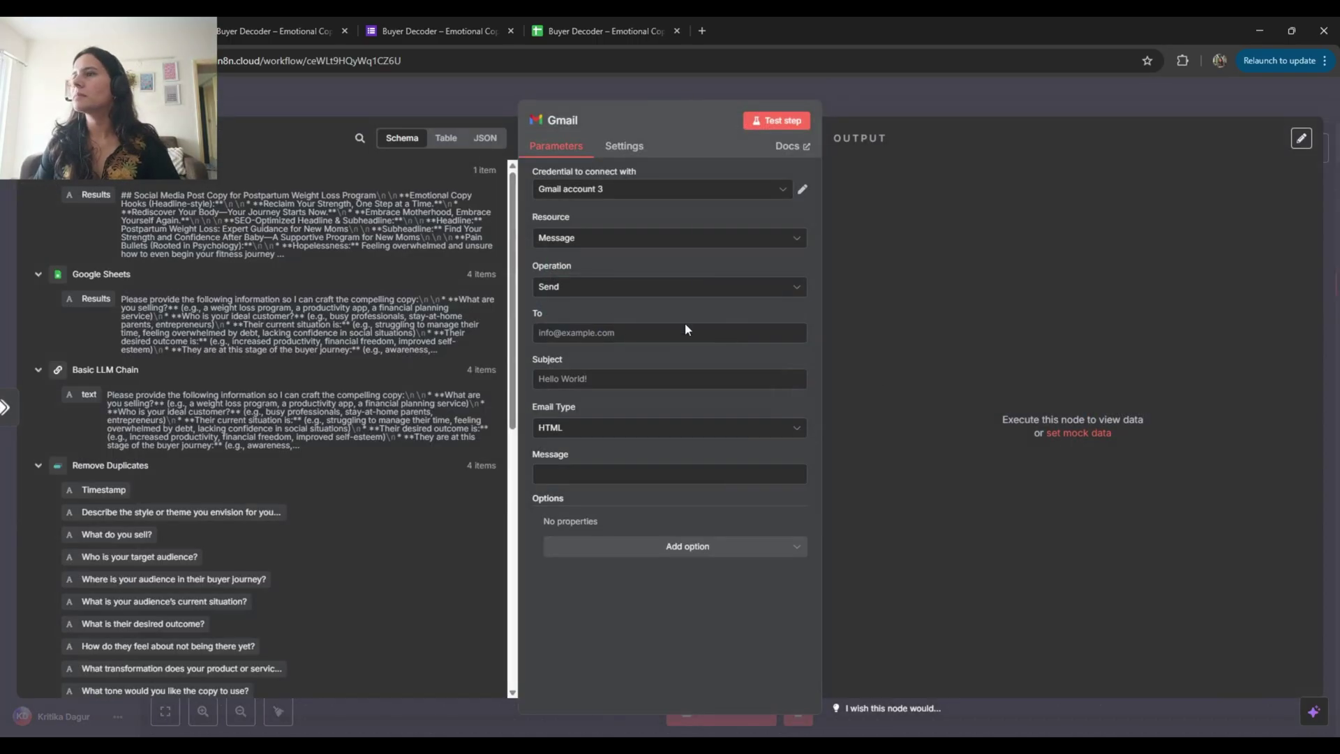
# Map the Gmail recipient to the Email Address field from Remove Duplicates, and set the email type to Text
pyautogui.scroll(-7, 108, 386)
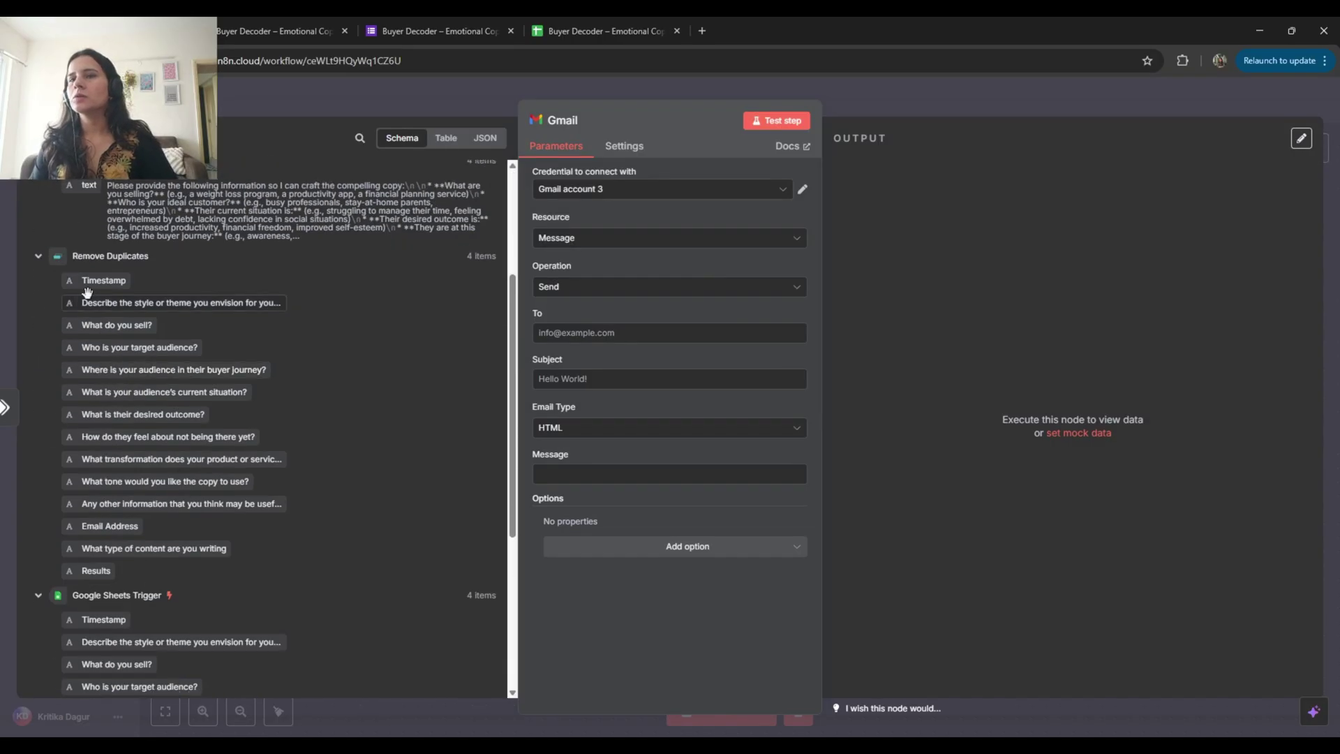
pyautogui.moveTo(115, 241); pyautogui.dragTo(640, 325)
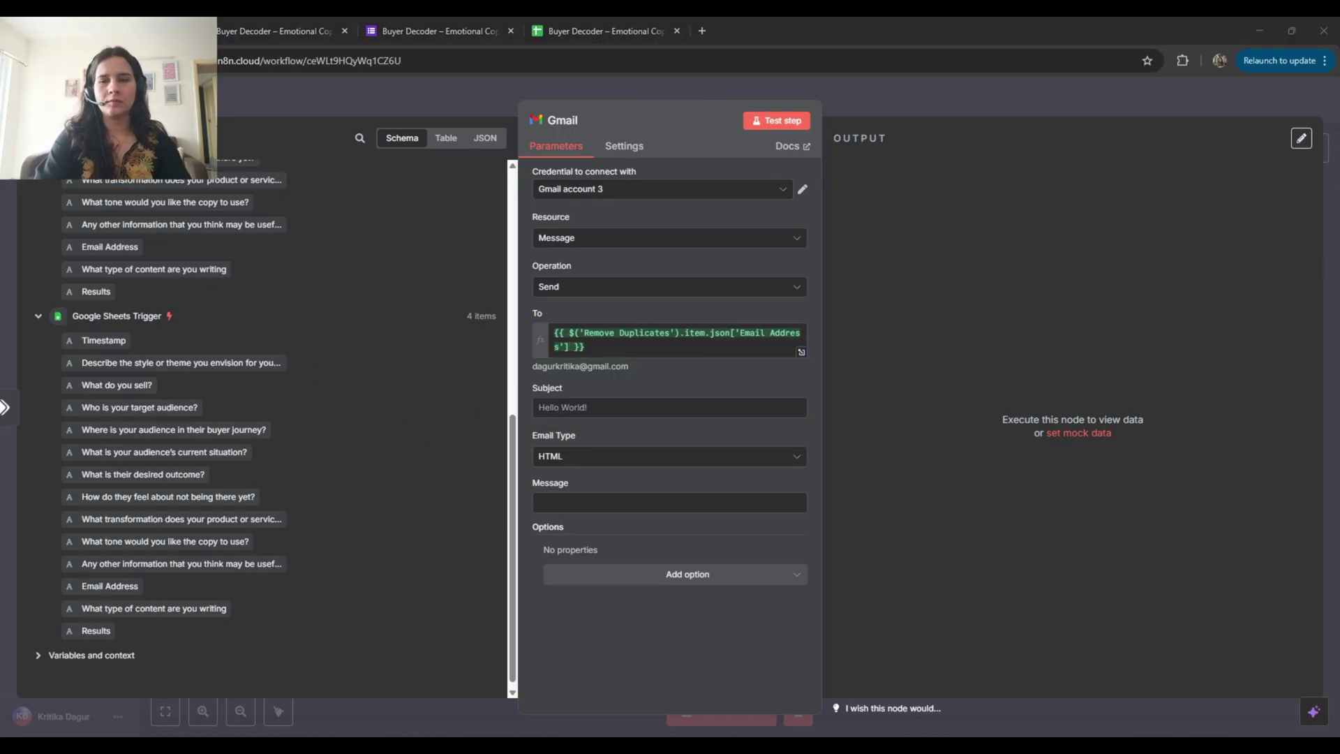
pyautogui.click(637, 461)
pyautogui.click(603, 493)
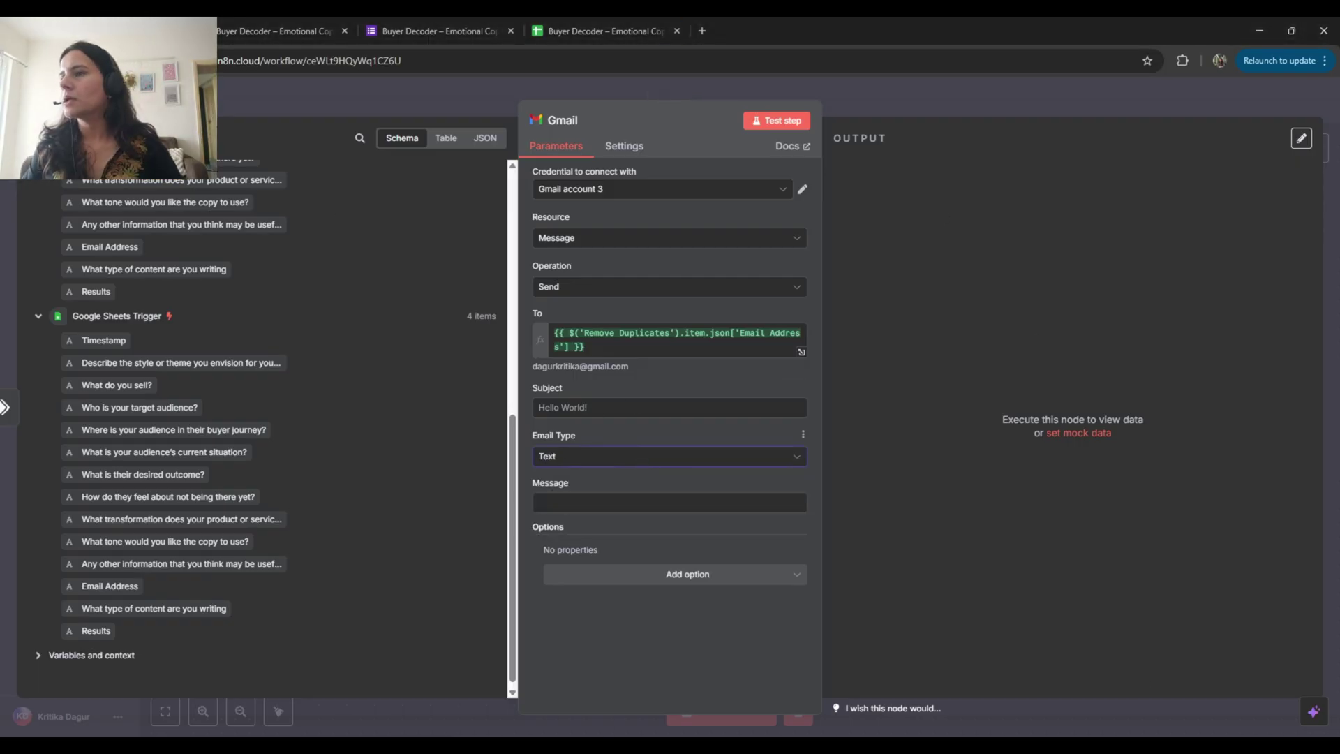
pyautogui.click(631, 406)
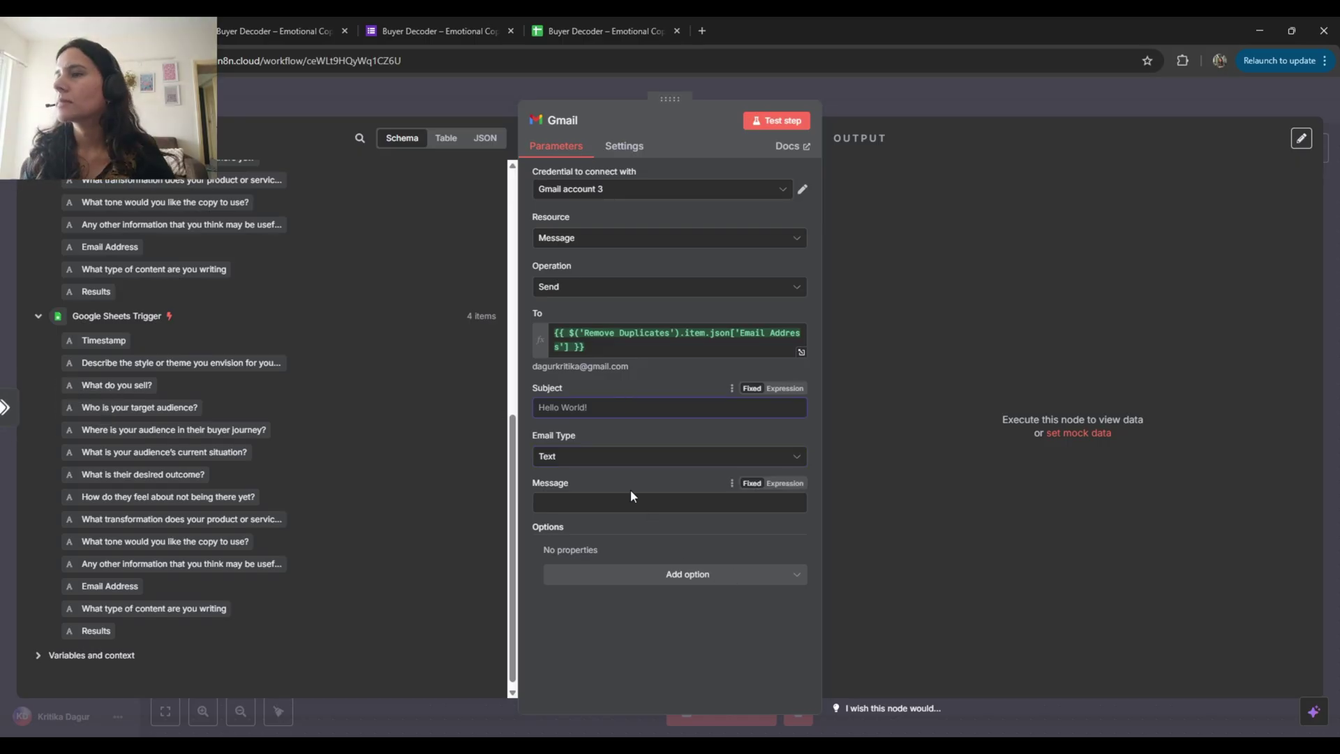
pyautogui.click(432, 511)
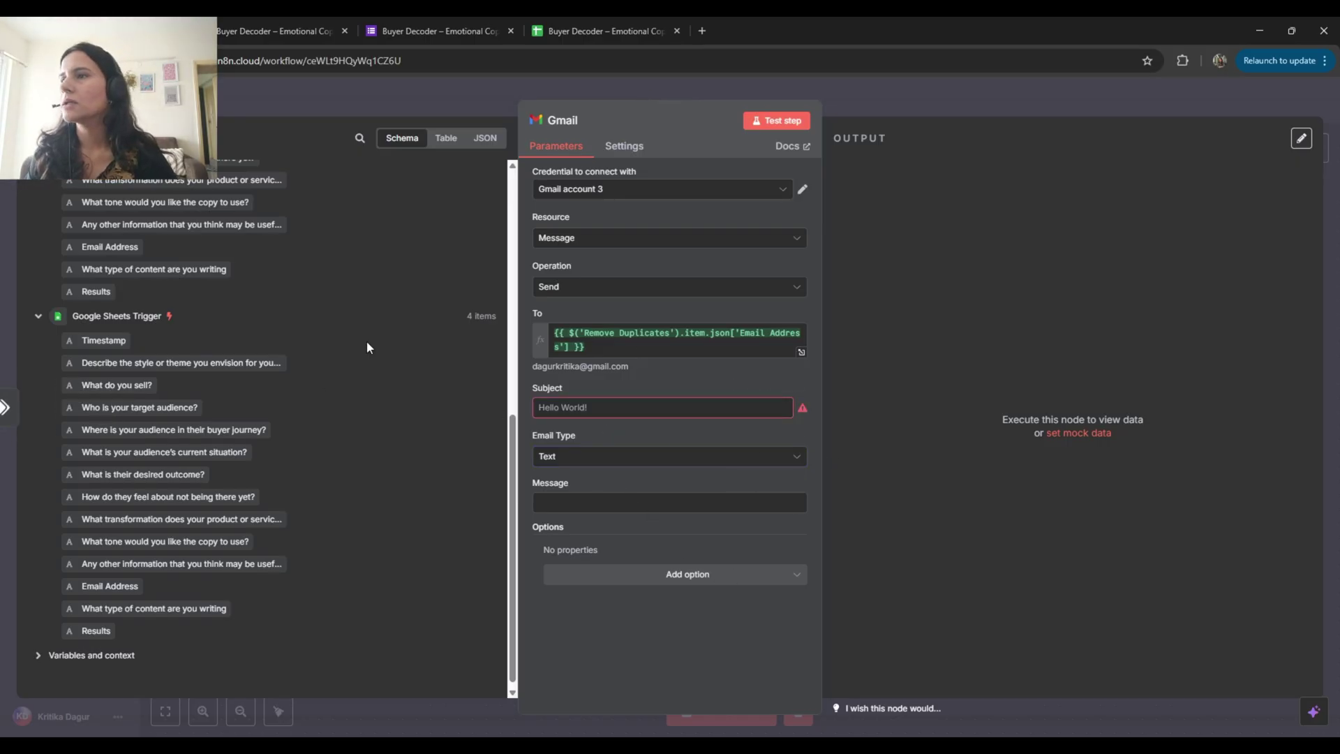
pyautogui.click(594, 406)
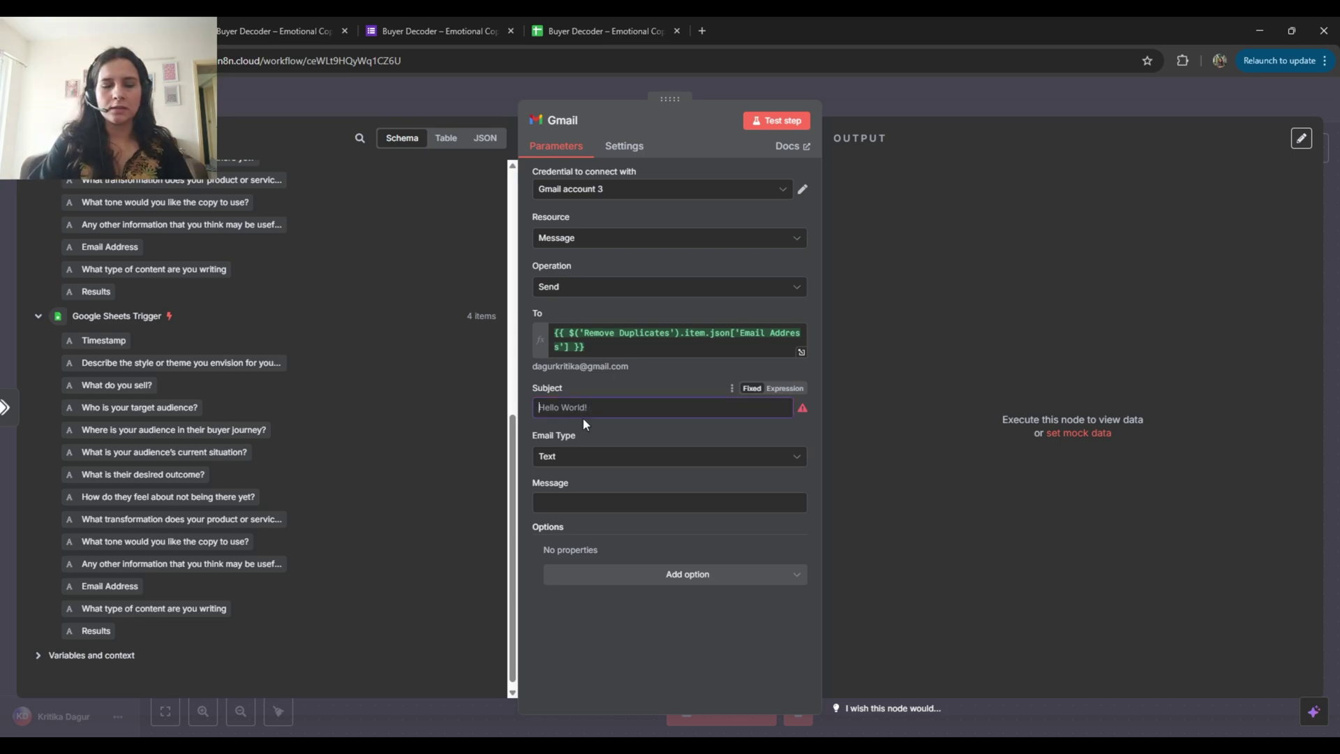
pyautogui.write("Here's")
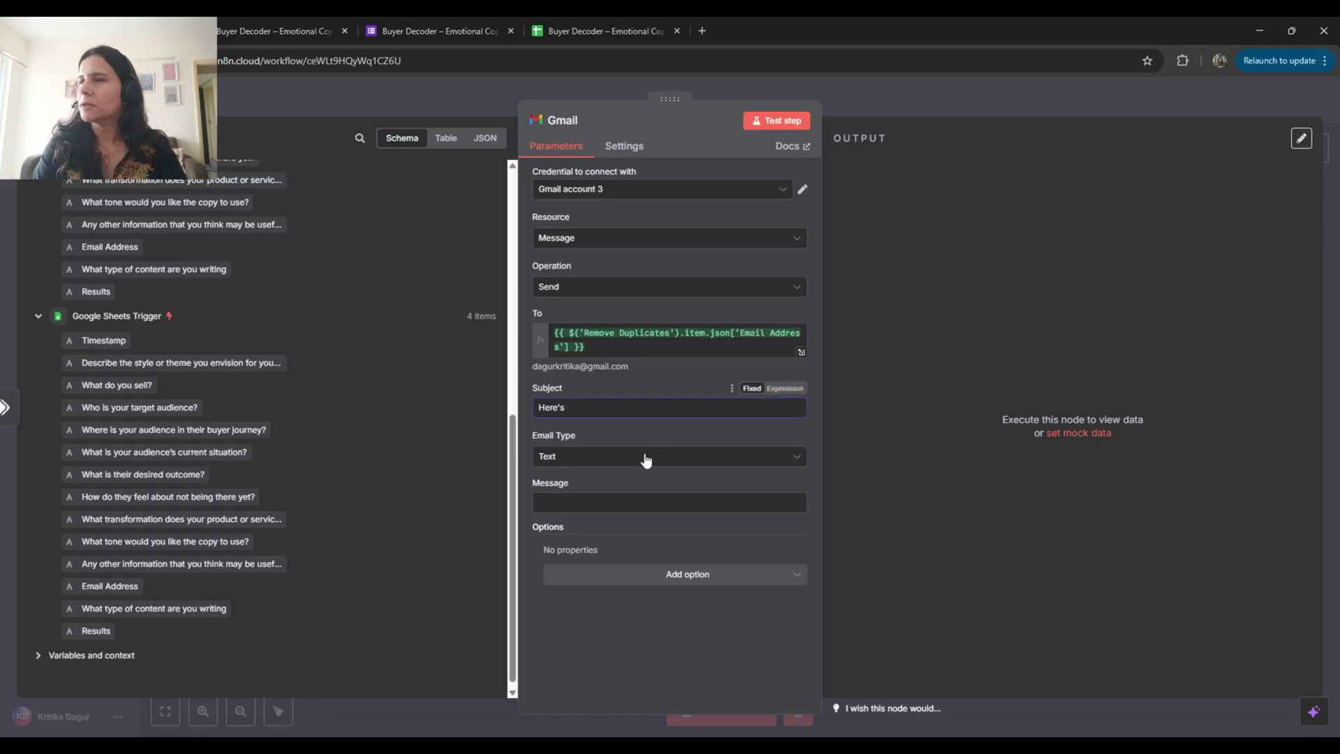
pyautogui.moveTo(600, 412); pyautogui.dragTo(515, 402)
pyautogui.press('BackSpace')
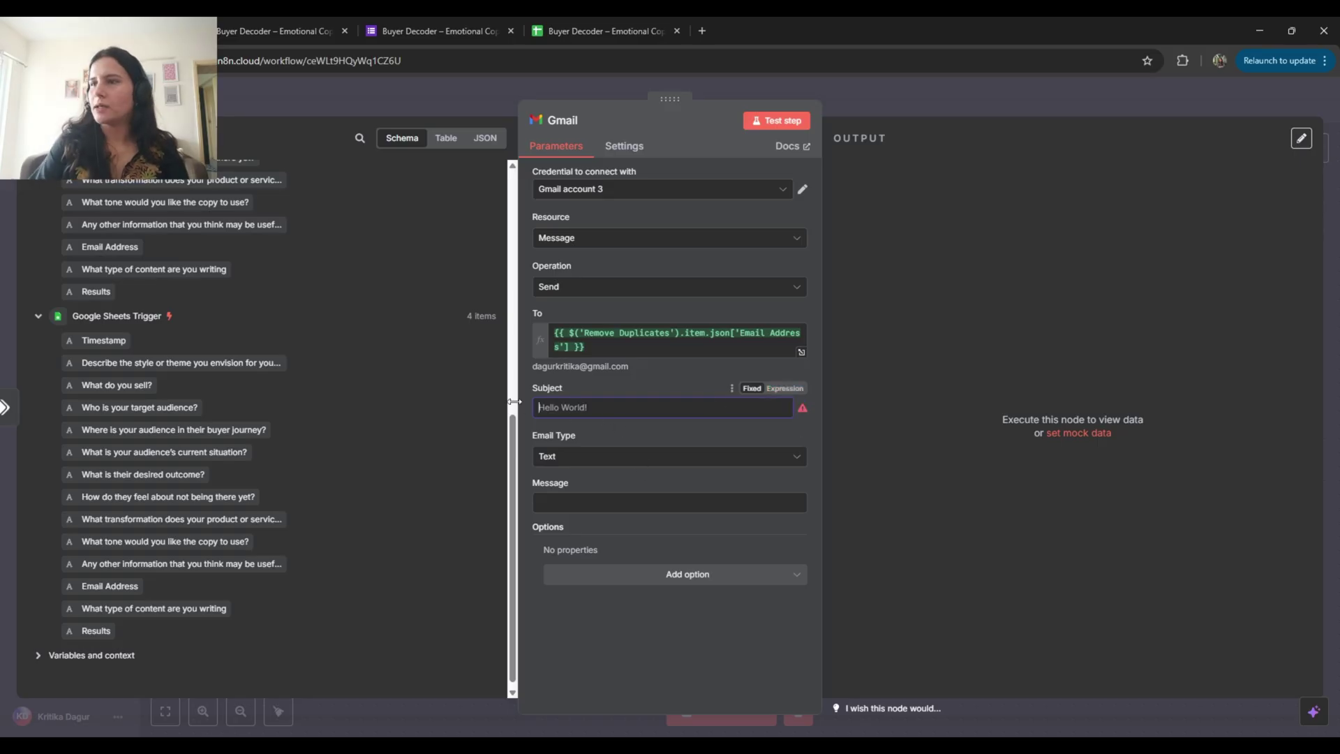
# Map the Gmail message body to the Results field of the classifier's output, {{ $json.Results }}
pyautogui.scroll(10, 279, 419)
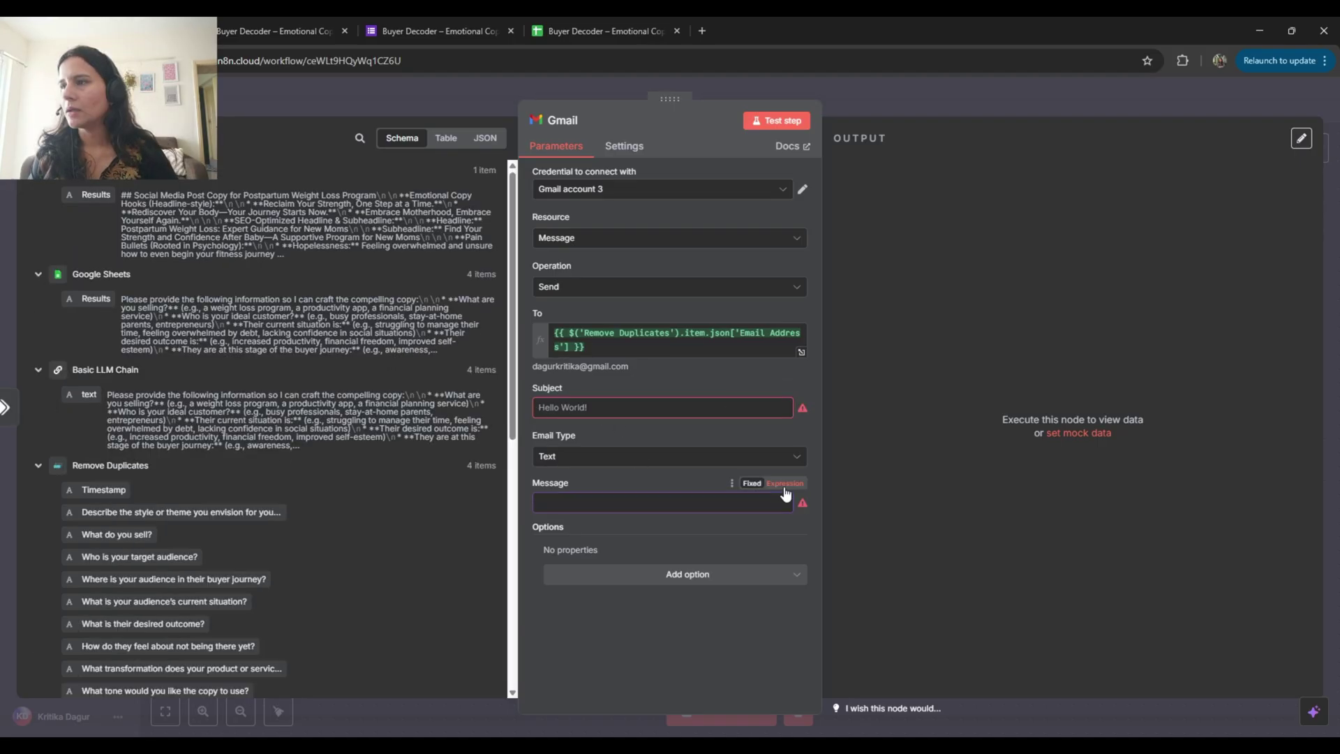
pyautogui.moveTo(95, 194); pyautogui.dragTo(622, 503)
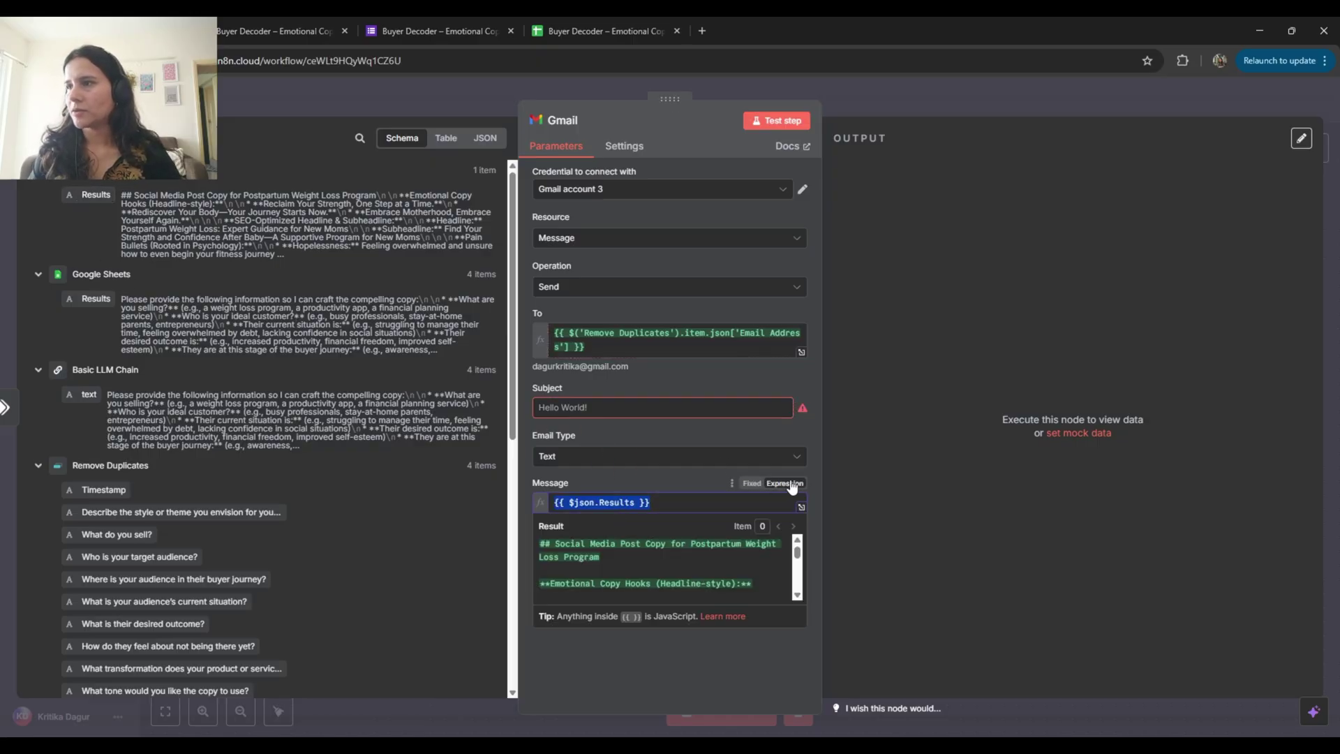
# Review the full rendered social media copy in the message's expression editor, from the copy hooks through the post variations
pyautogui.click(801, 508)
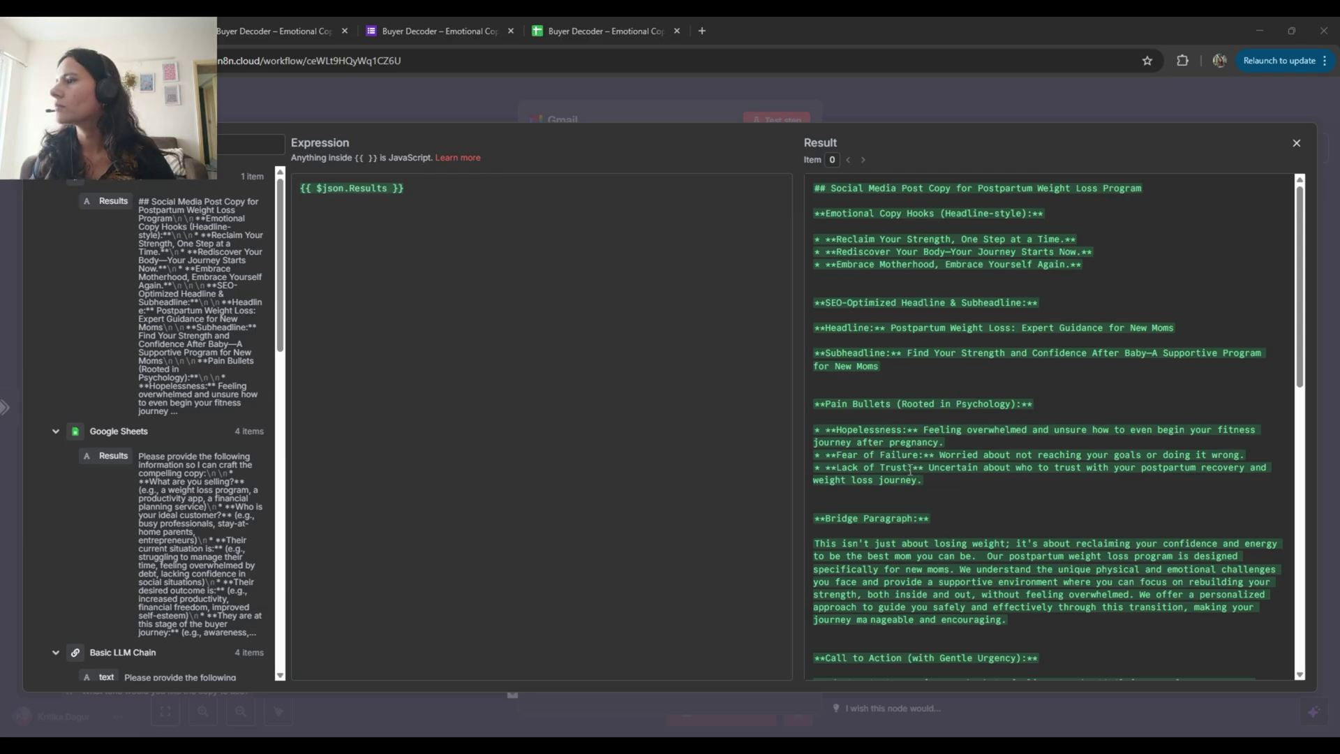
pyautogui.scroll(-3, 911, 470)
pyautogui.scroll(-1, 910, 470)
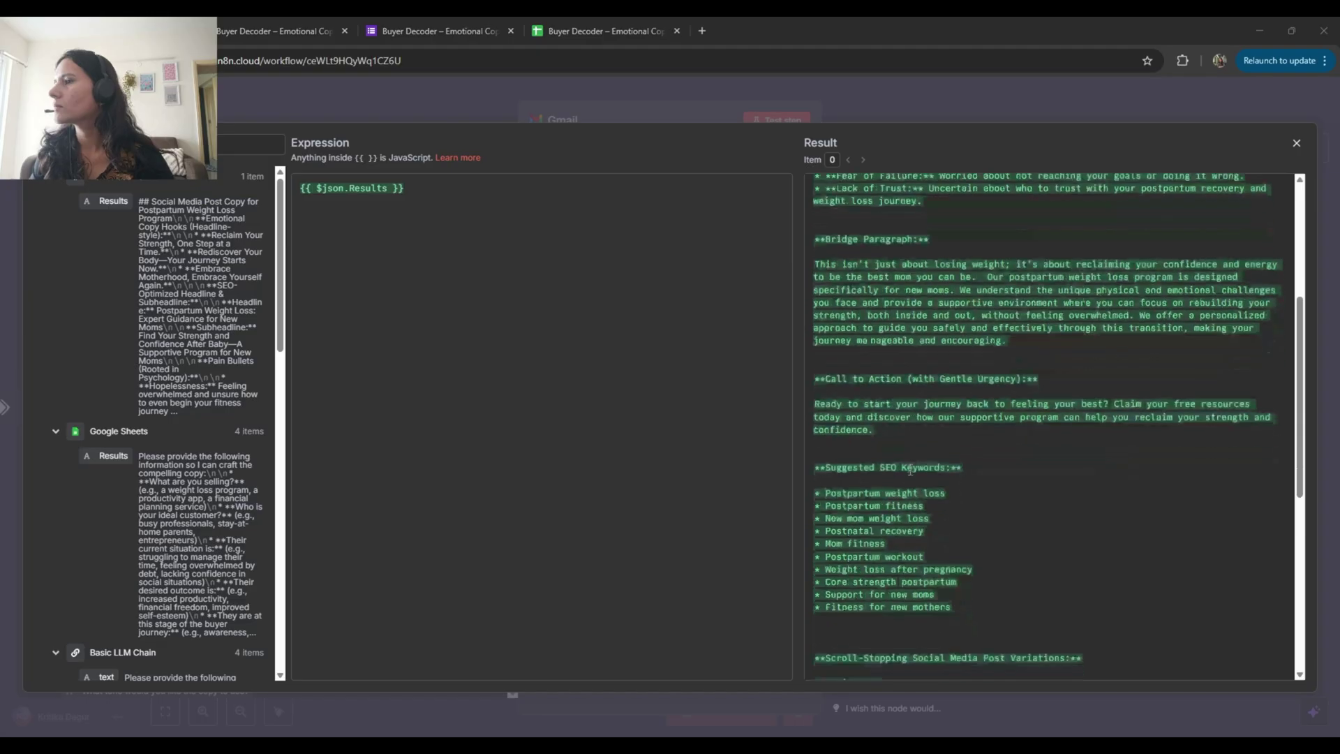
pyautogui.scroll(-3, 910, 470)
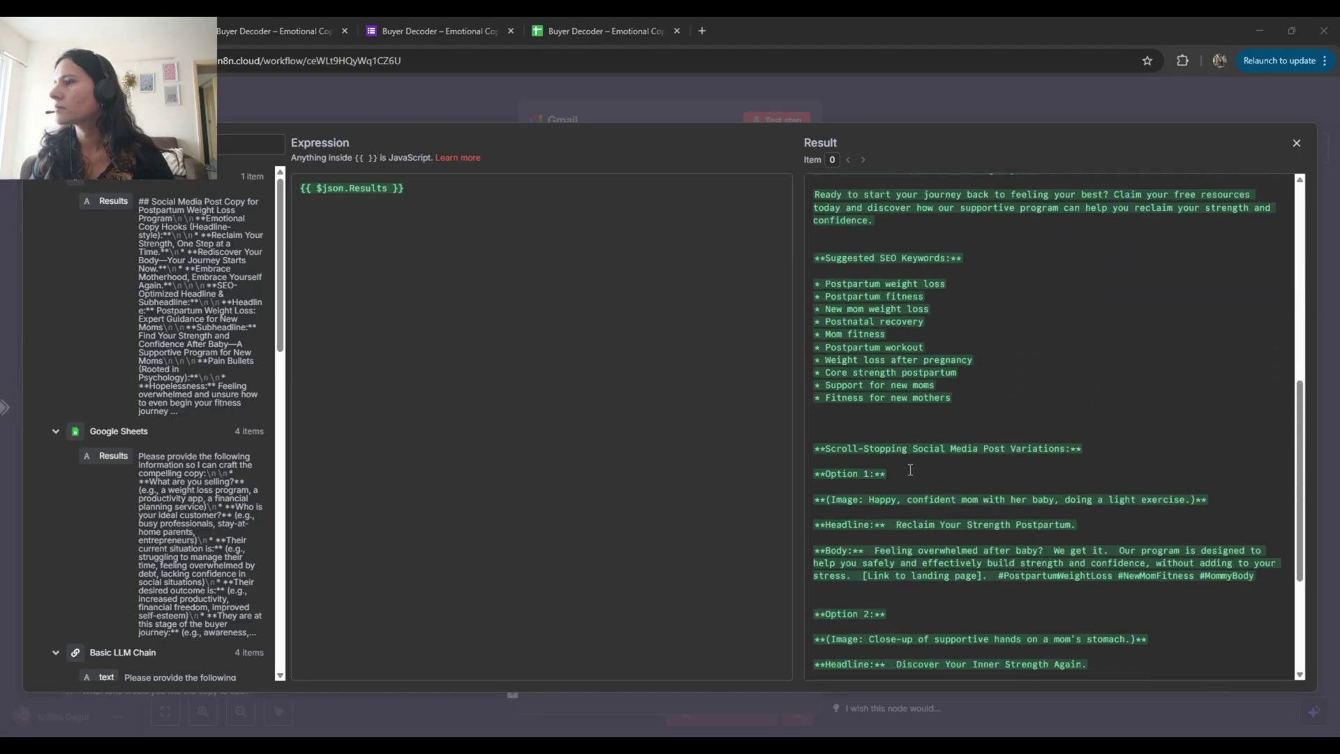
pyautogui.scroll(-1, 910, 470)
pyautogui.scroll(6, 909, 475)
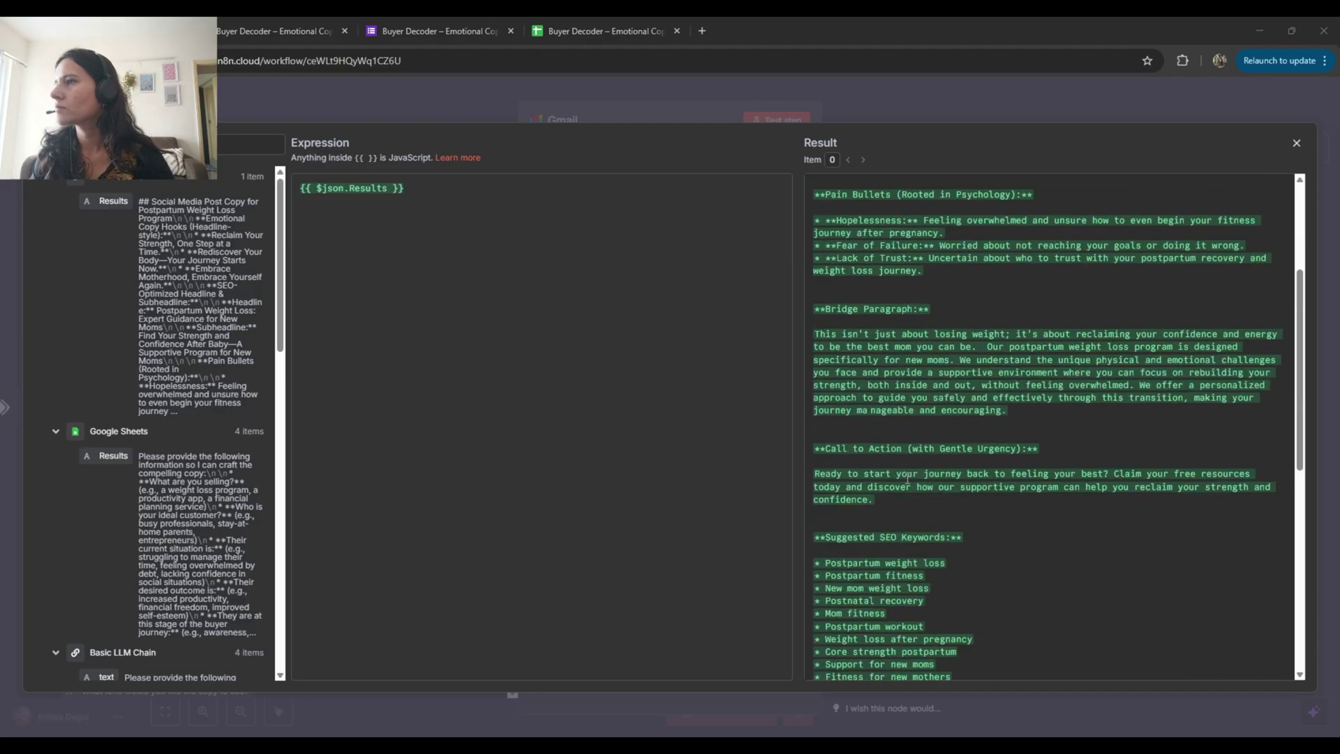
pyautogui.scroll(2, 907, 478)
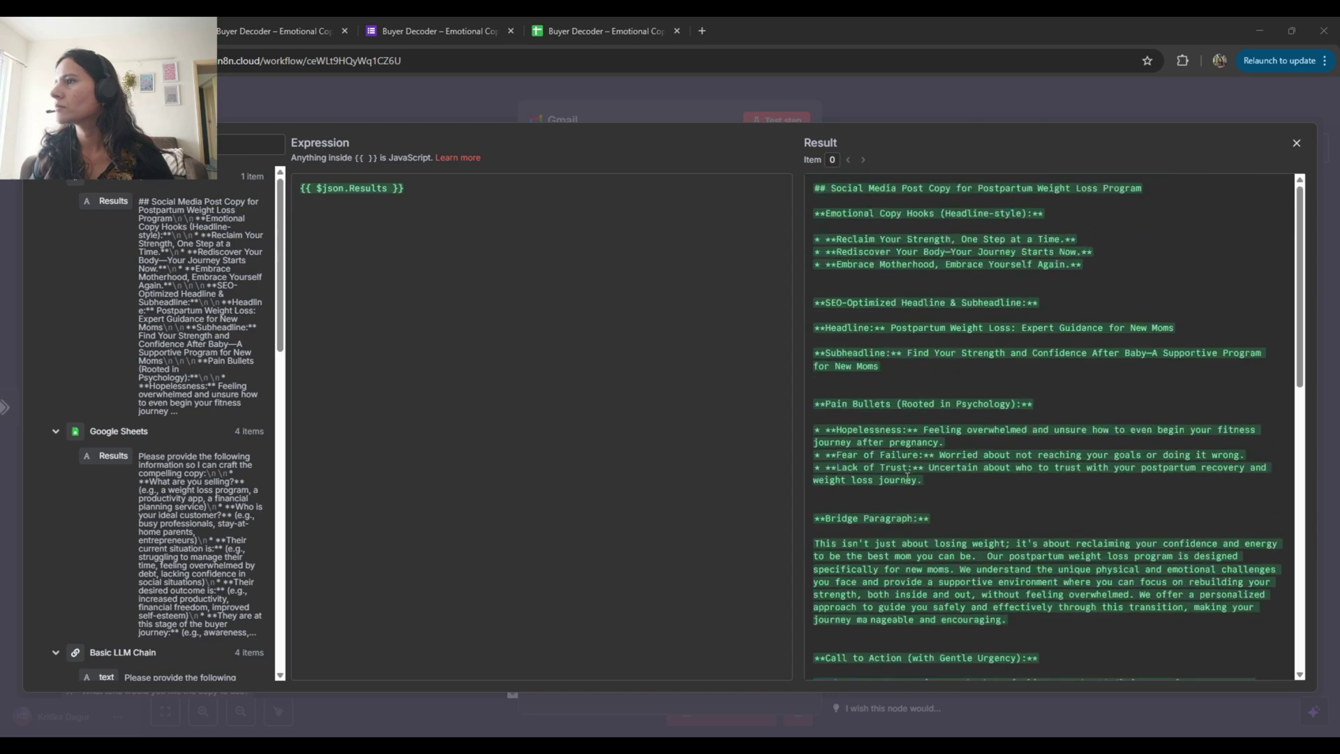
pyautogui.scroll(-9, 908, 476)
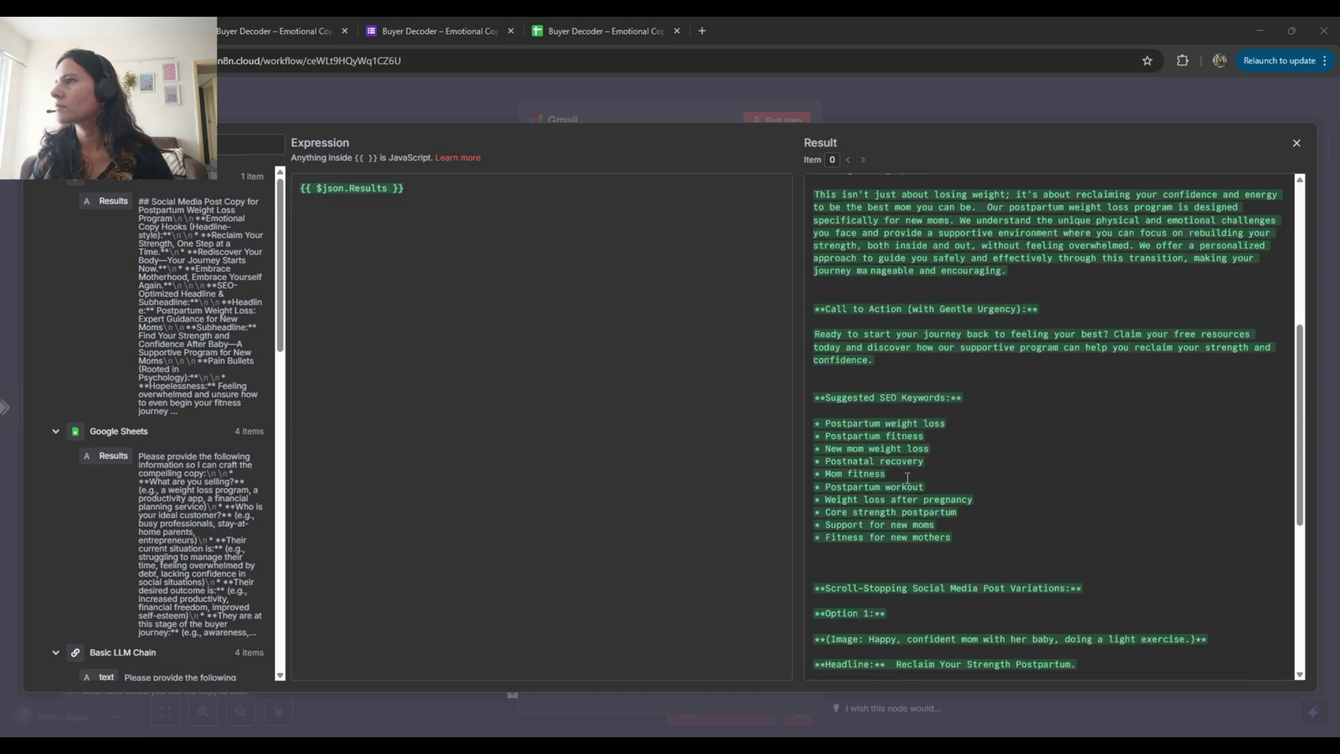
pyautogui.scroll(-1, 906, 477)
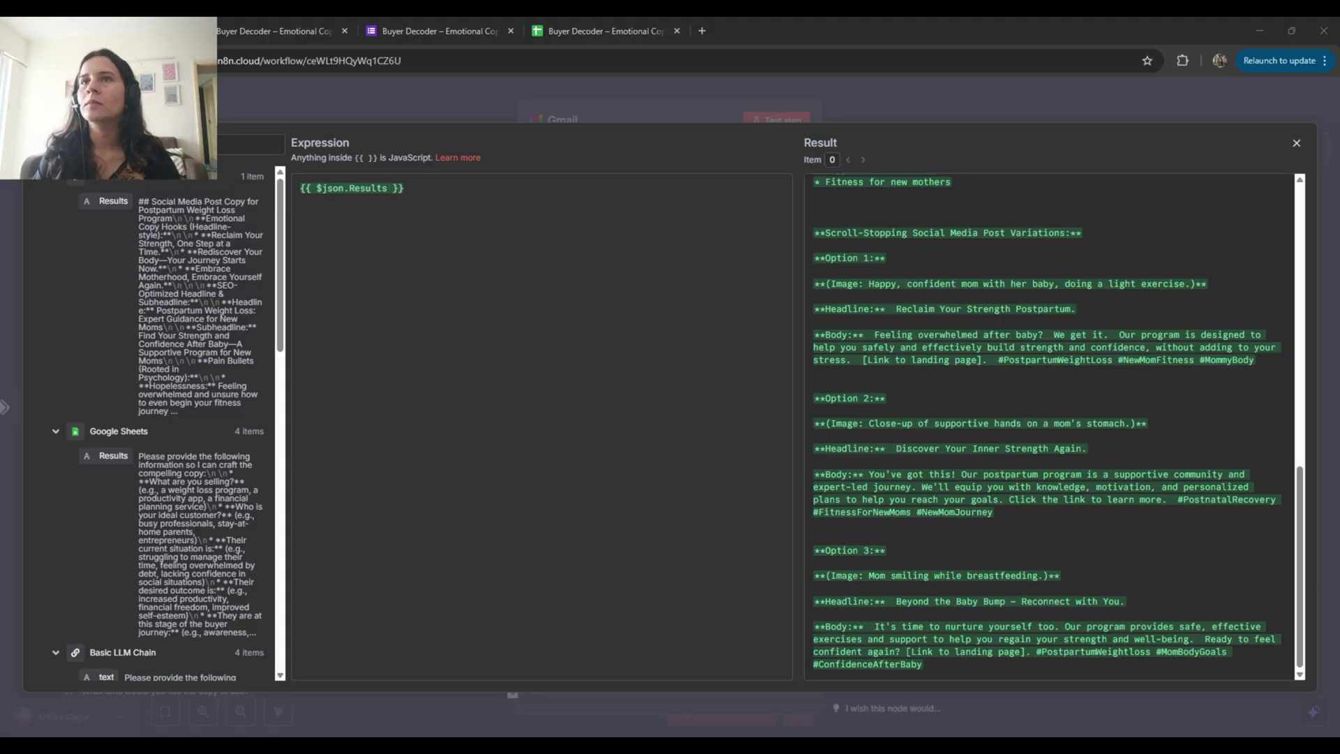
pyautogui.press('Escape')
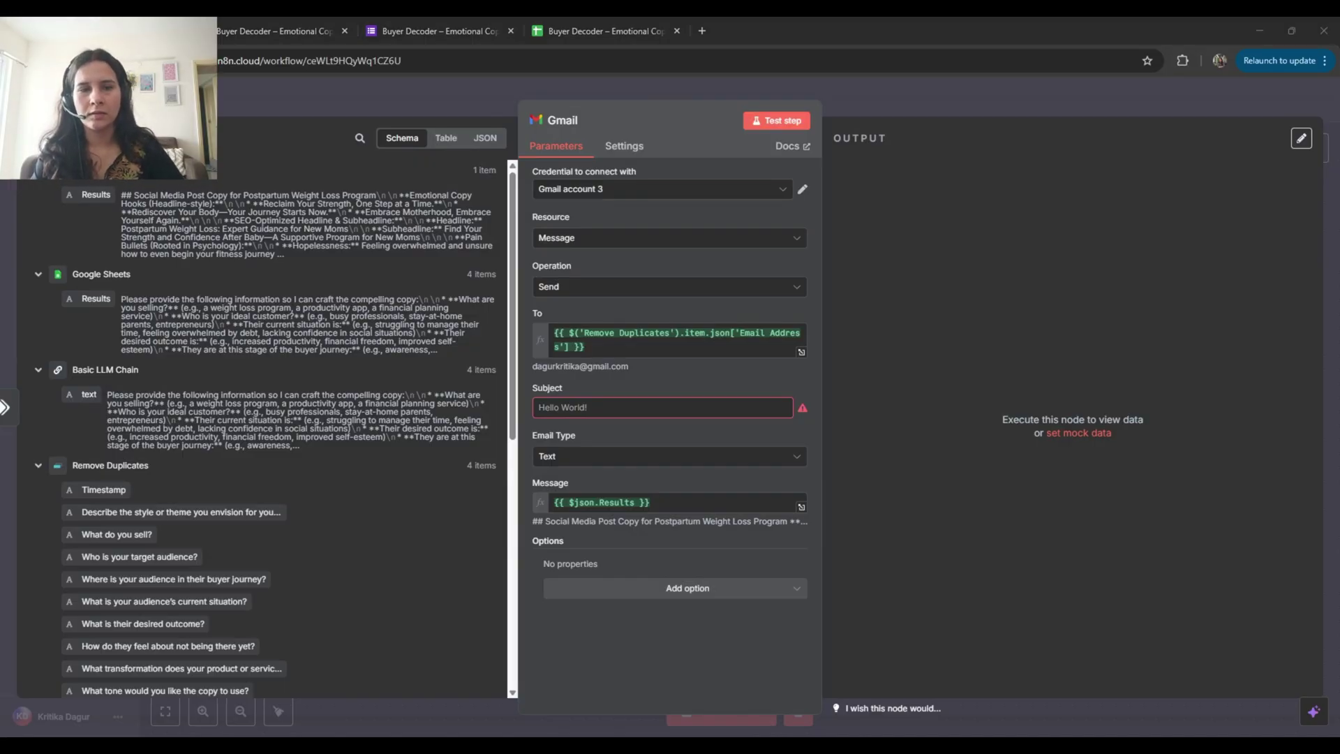
pyautogui.click(614, 404)
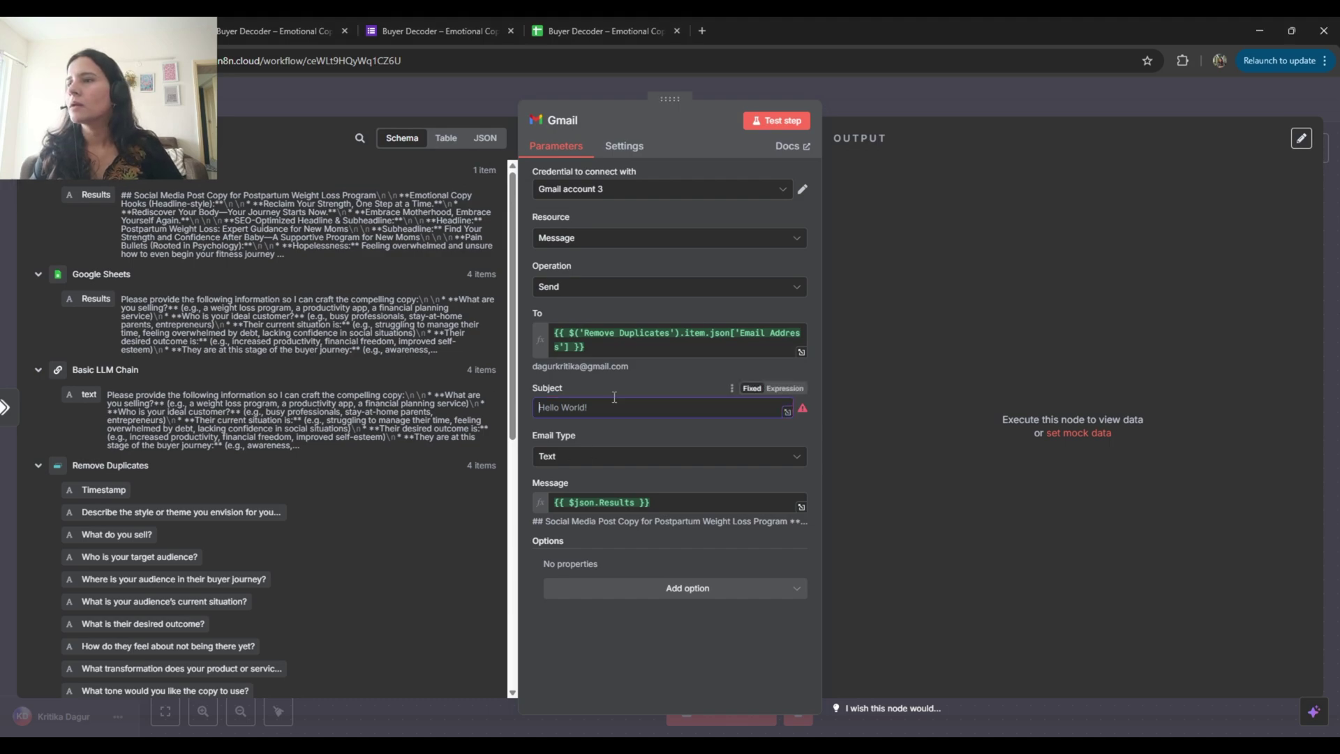
pyautogui.write('yo')
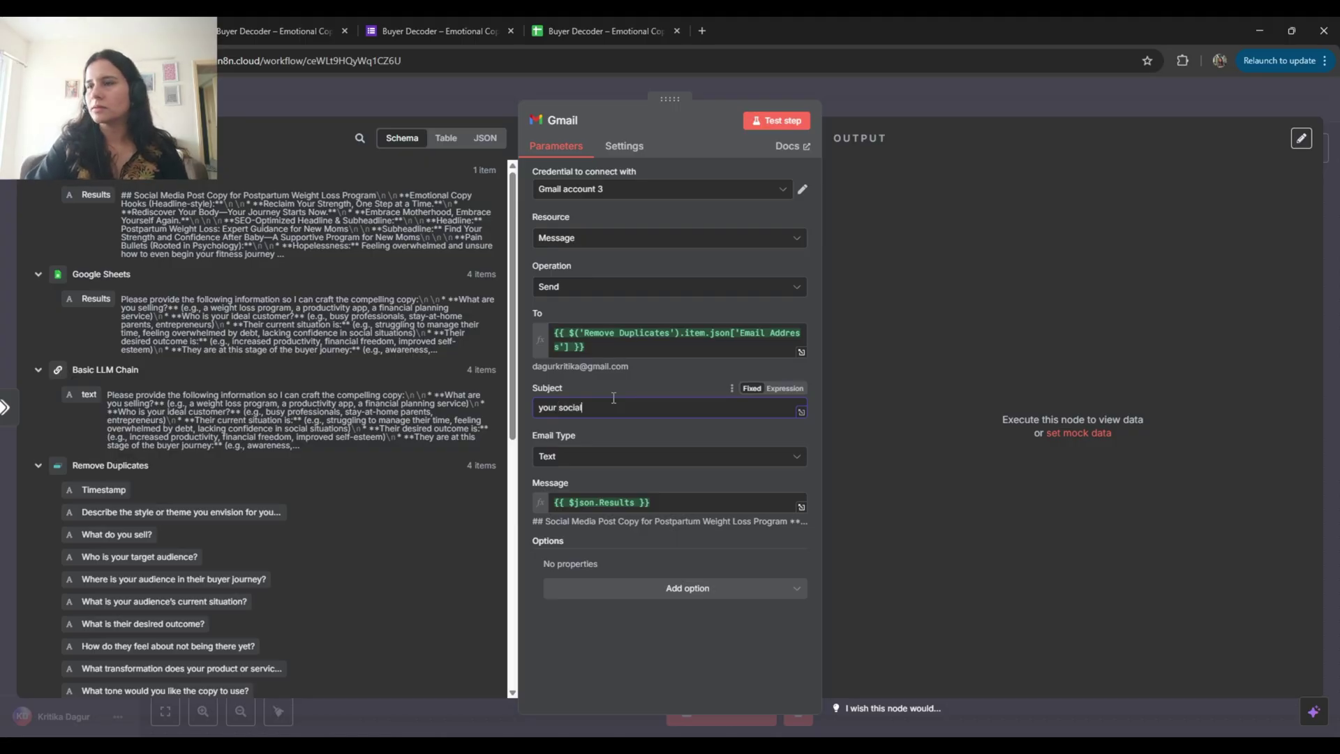
pyautogui.write('ur social')
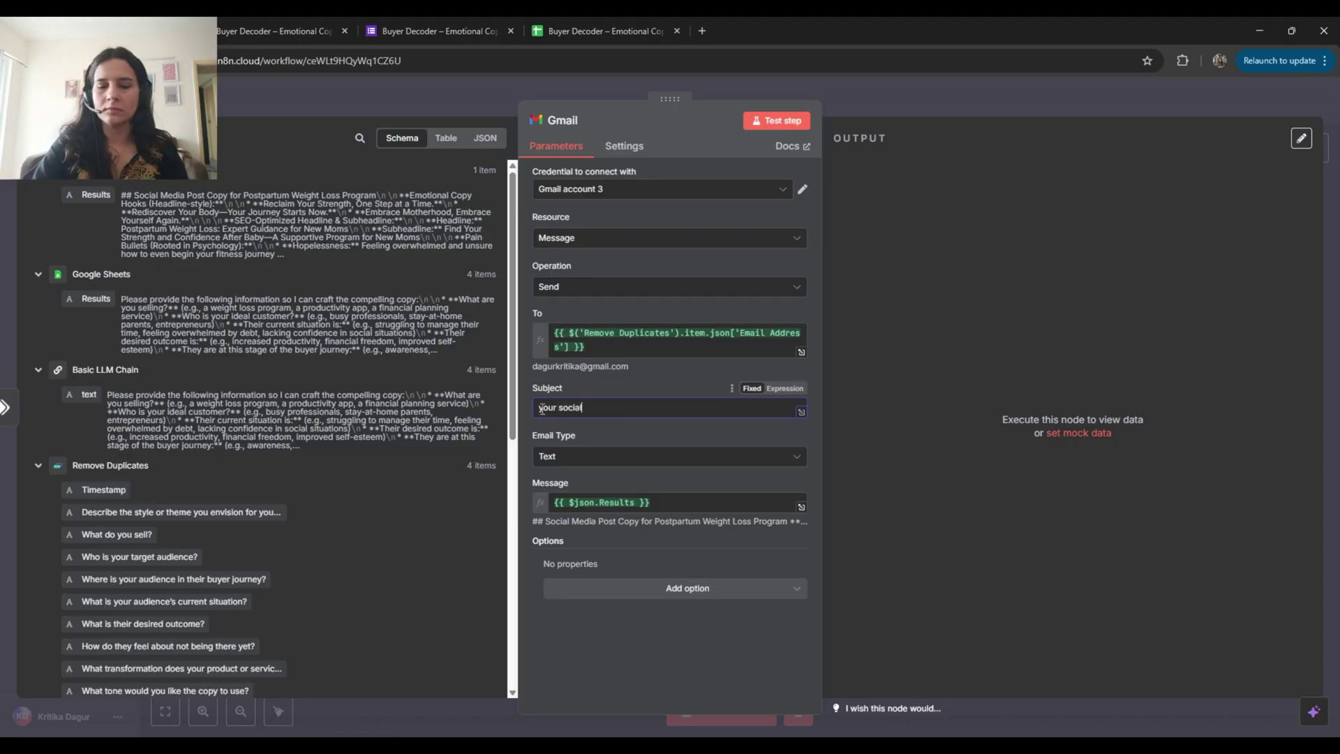
pyautogui.write(' media posts')
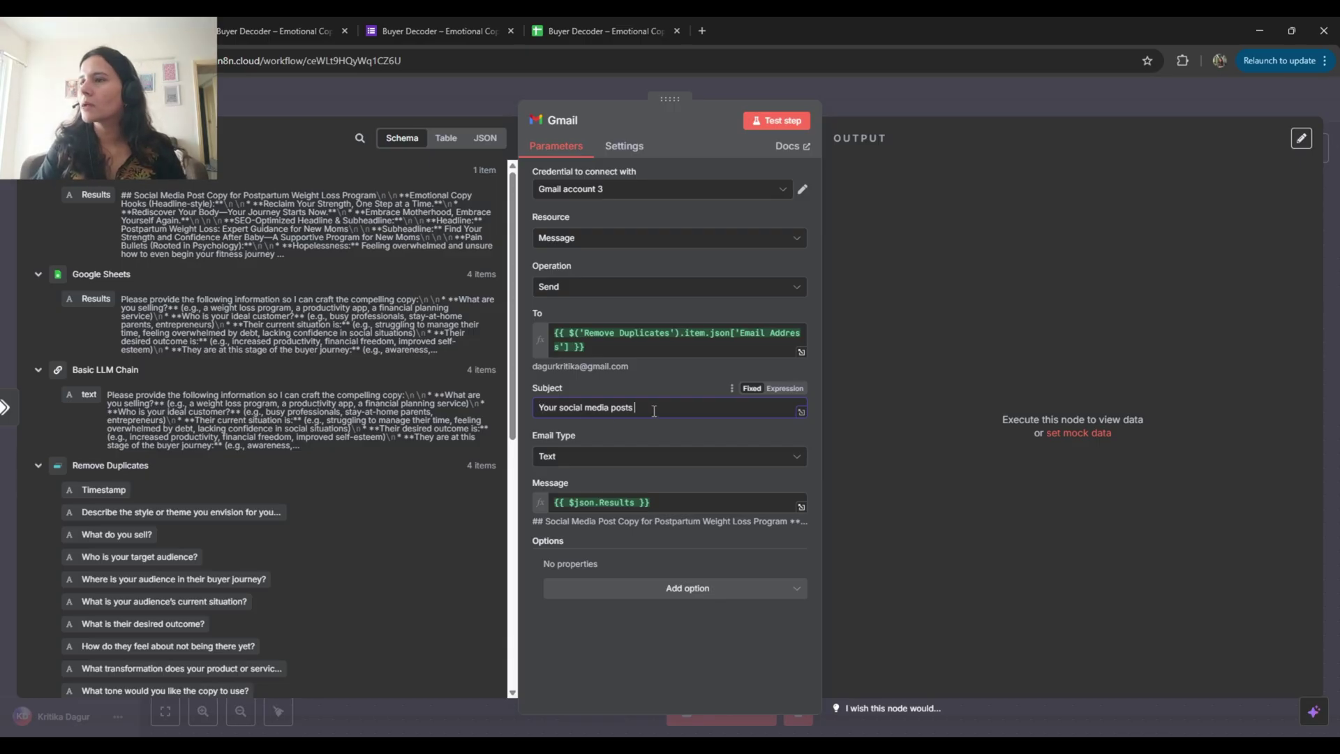
pyautogui.moveTo(654, 410); pyautogui.dragTo(526, 415)
pyautogui.press('BackSpace')
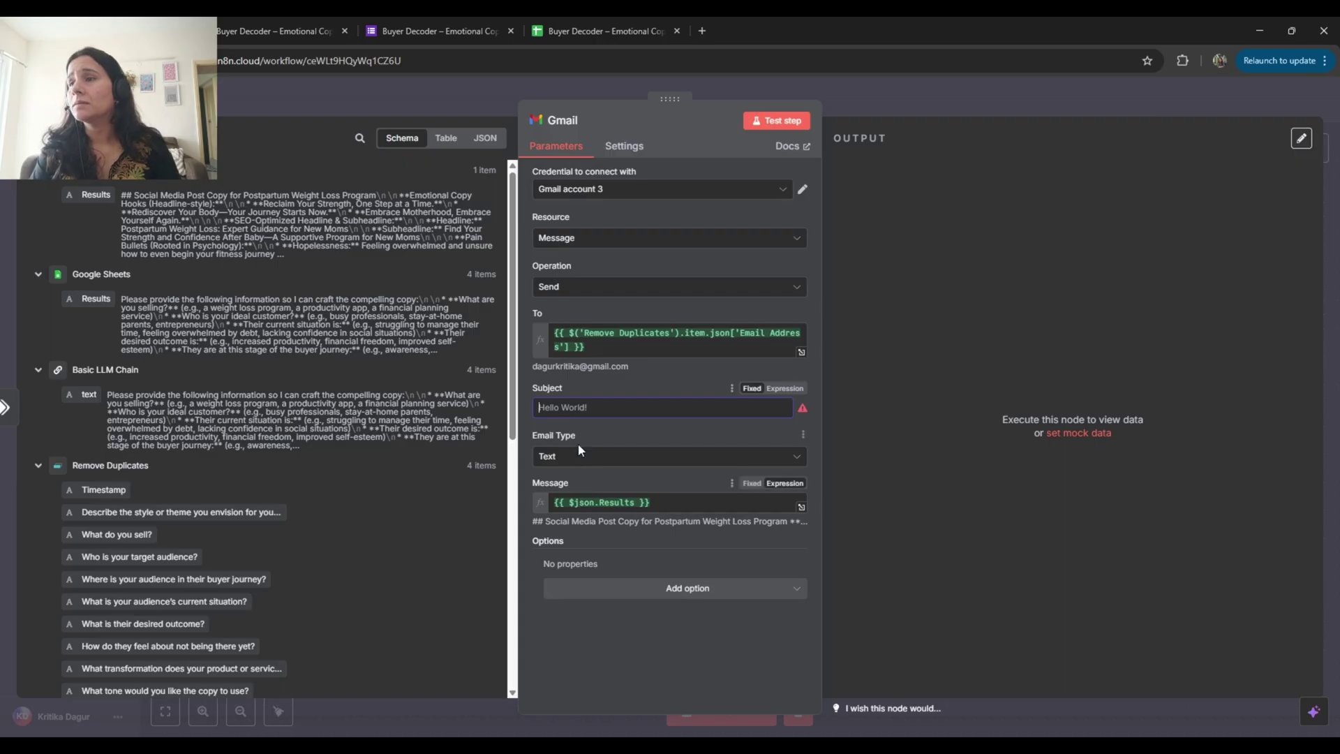
# Clear the Gmail message body and set the subject to "Your Social Media Posts are ready, find them inside"
pyautogui.moveTo(649, 503); pyautogui.dragTo(542, 508)
pyautogui.press('BackSpace')
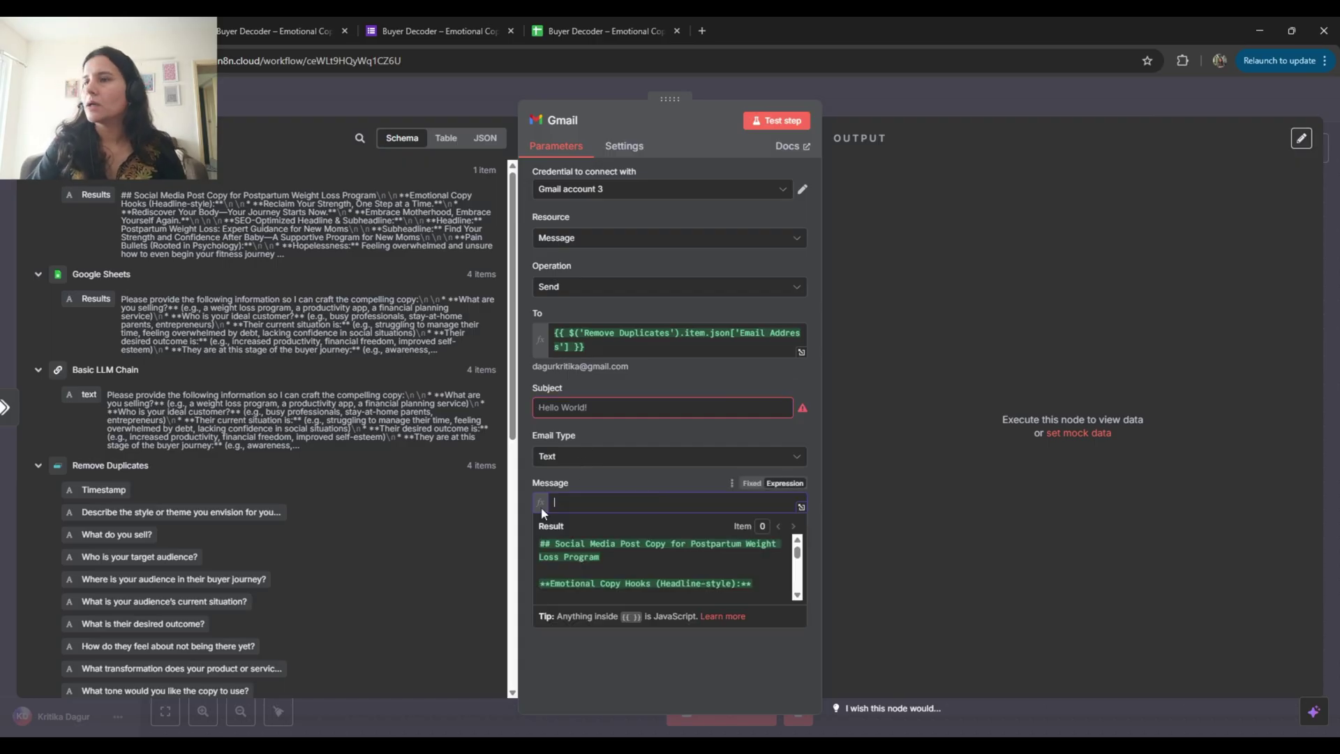
pyautogui.click(564, 405)
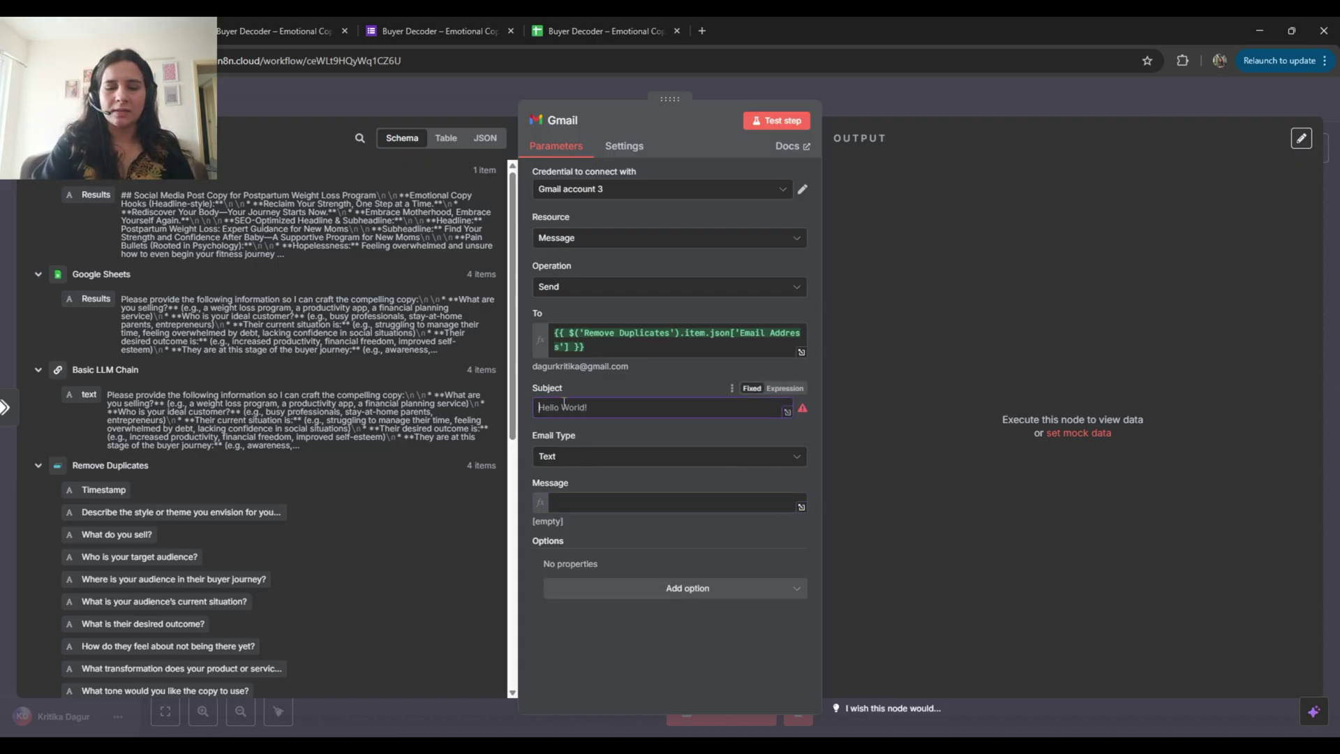
pyautogui.write('Your Social')
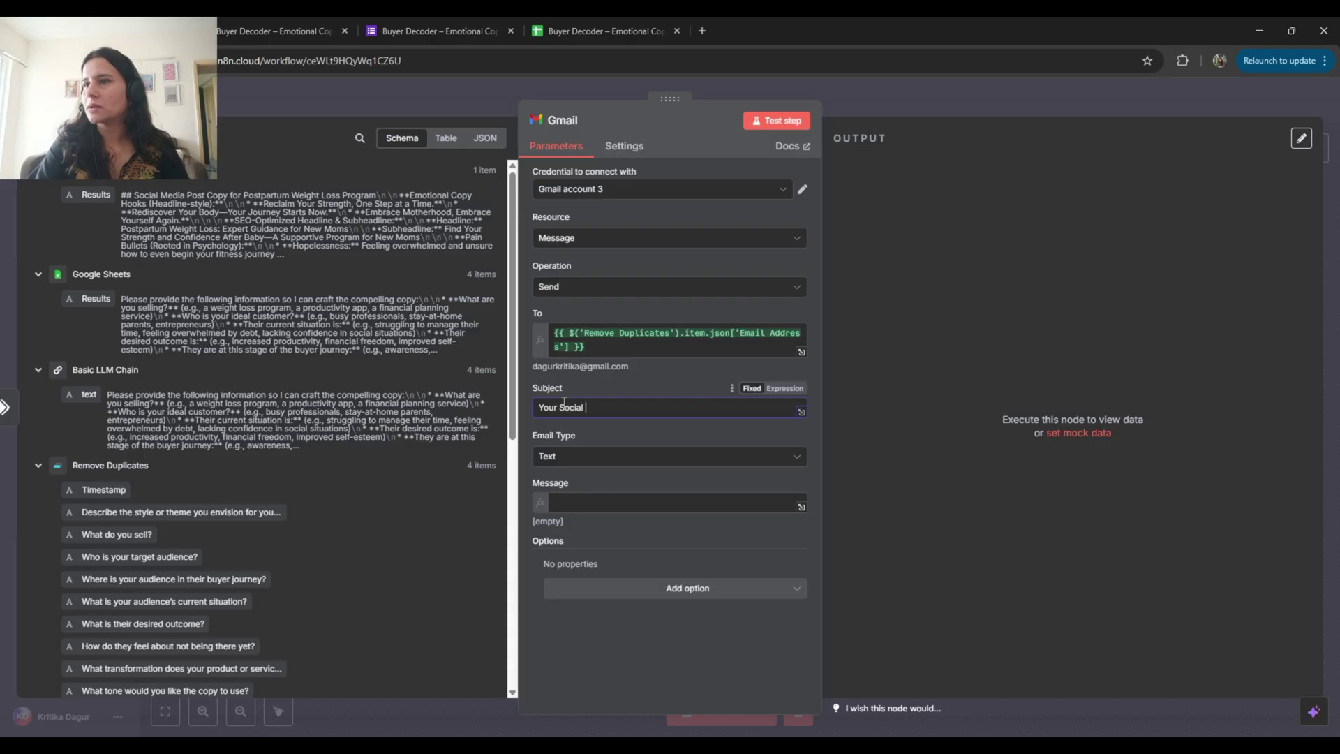
pyautogui.write('Media Posts')
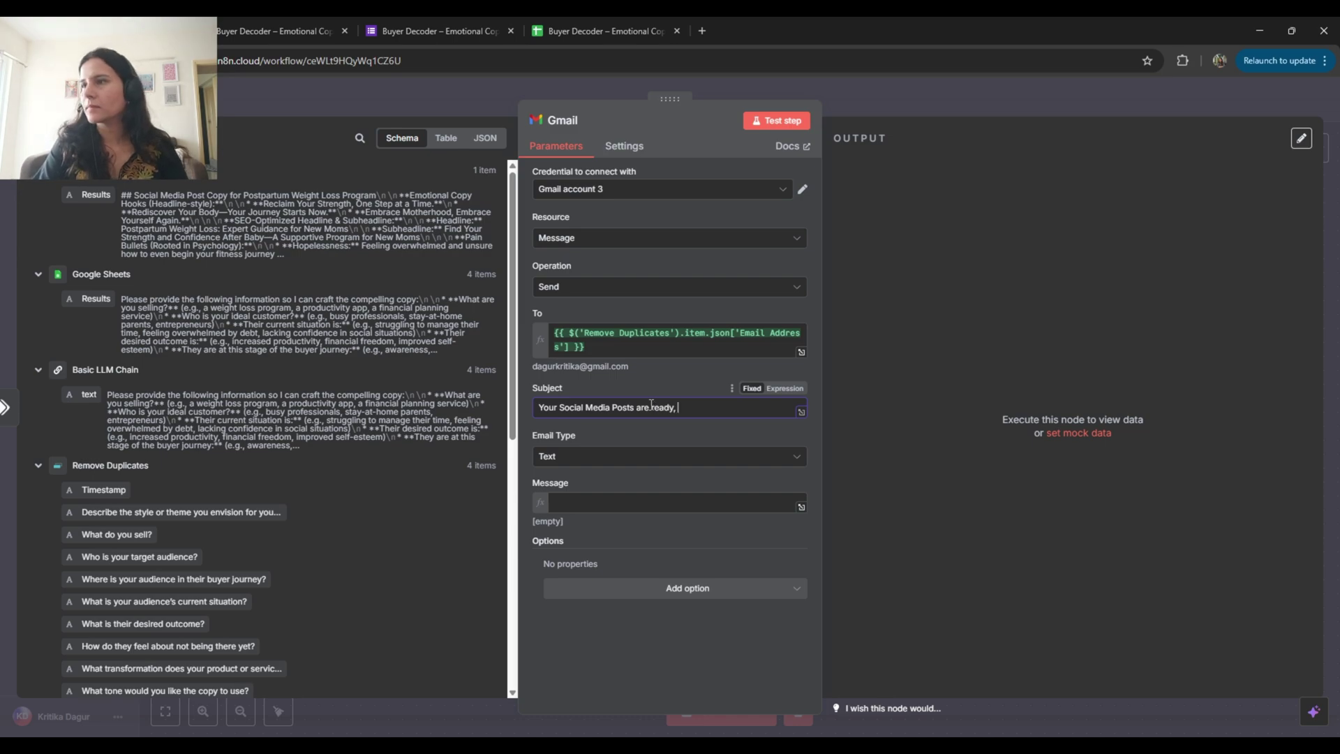
pyautogui.write('are ready, find th')
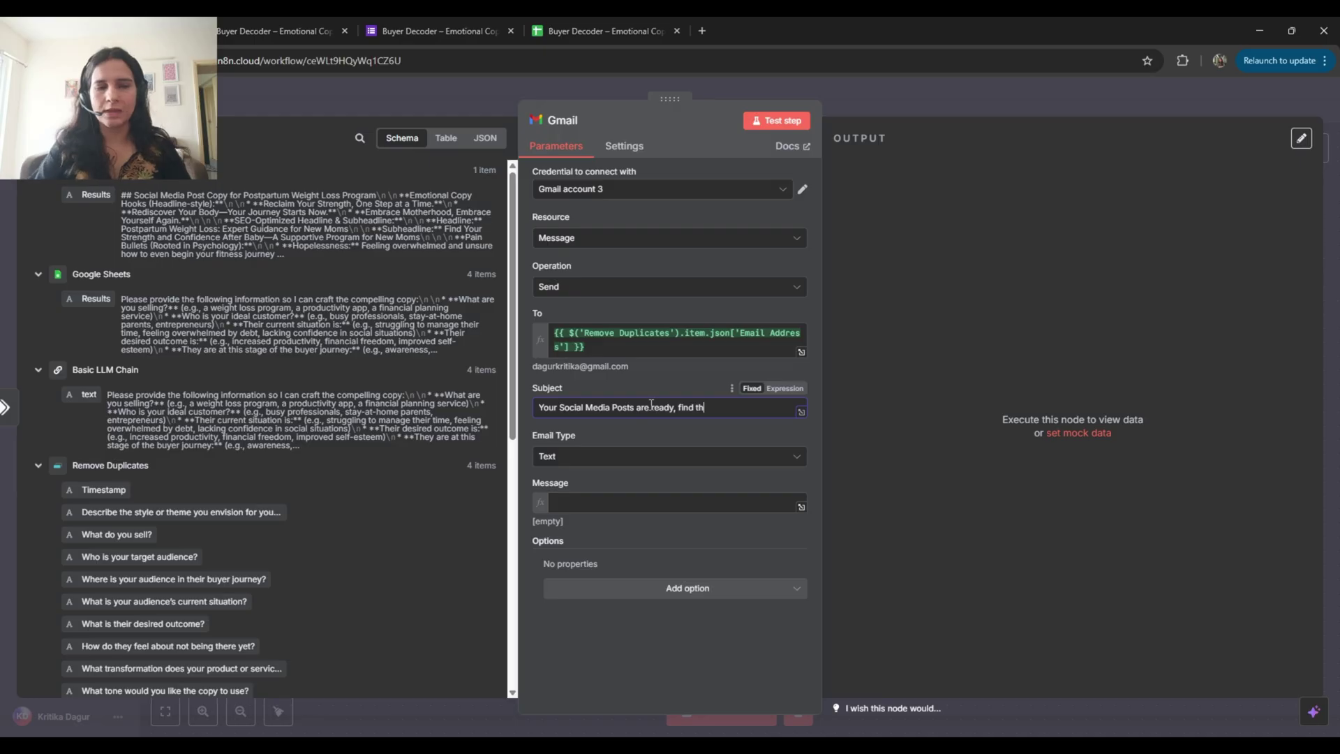
pyautogui.write('em inside')
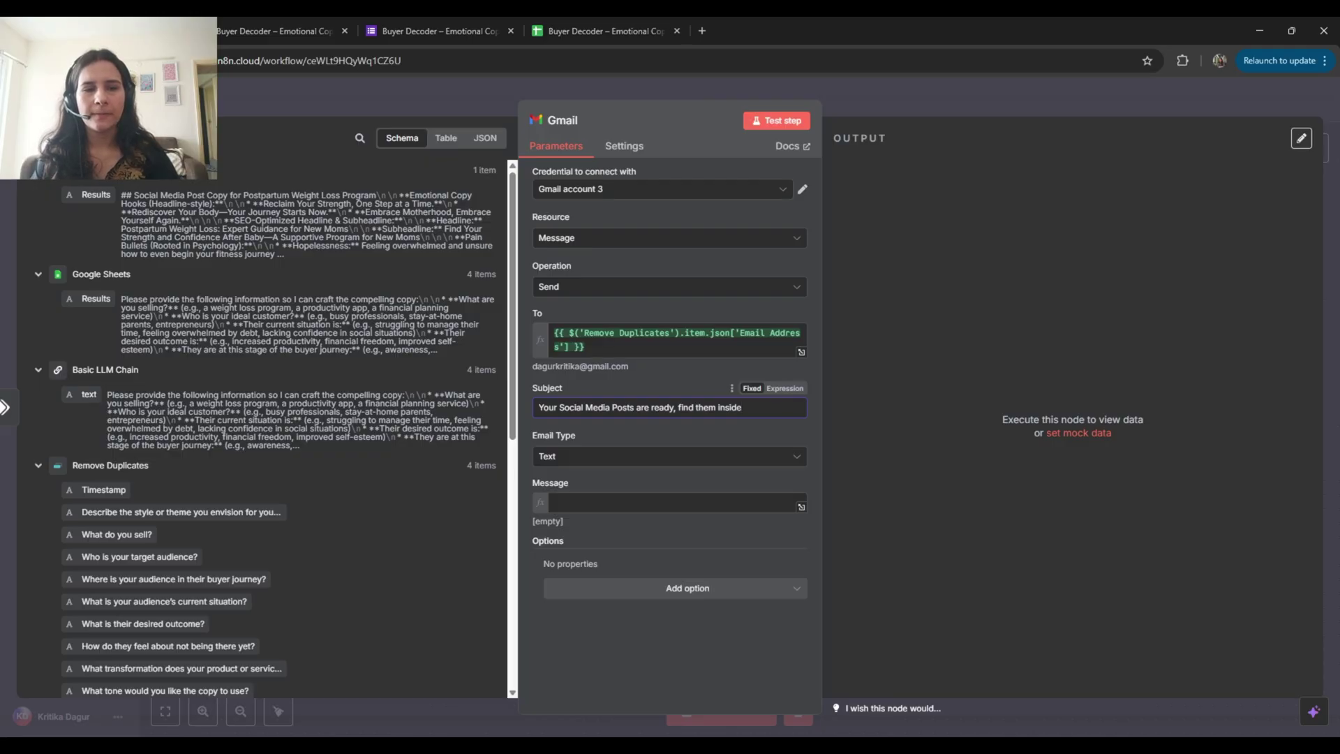
# Write the message as "Hey! Your emotionally driven, AI-generated social media post variations are ready:" followed by the Results field, {{ $json.Results }}
pyautogui.hotkey('alt', 'Tab')
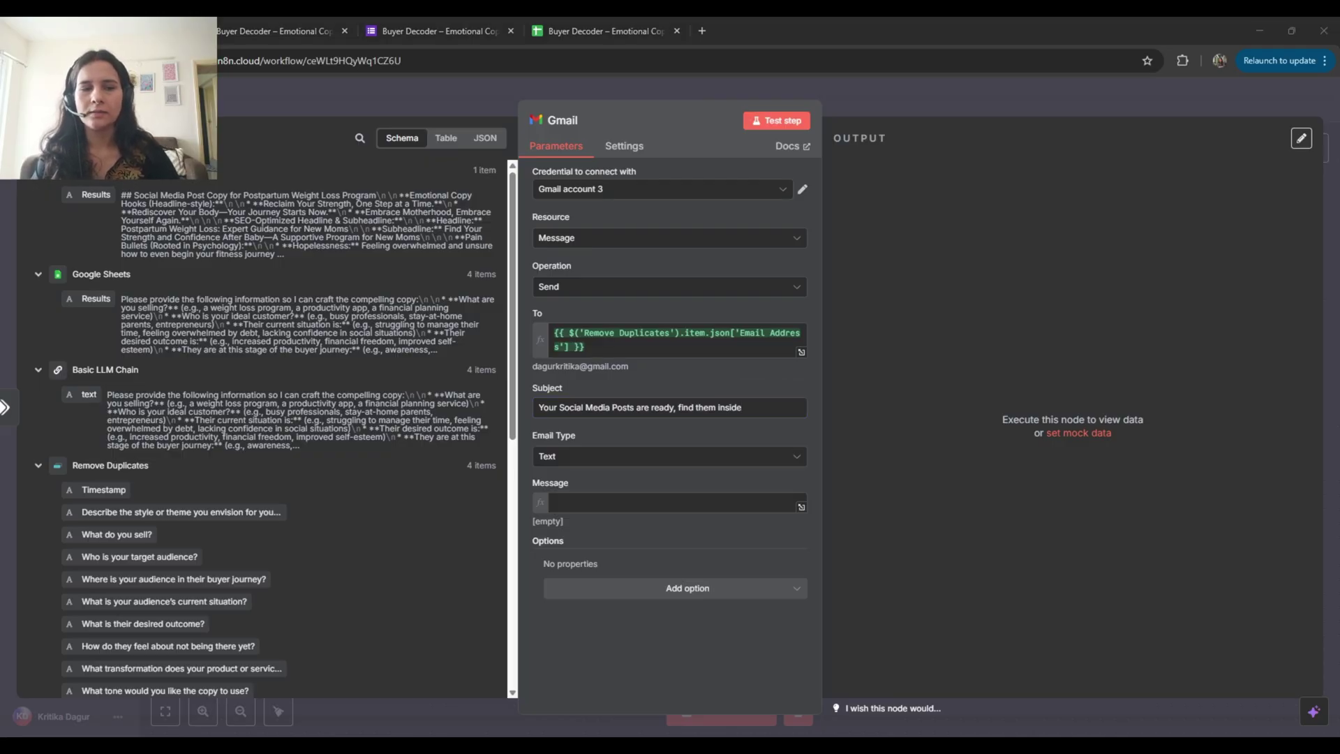
pyautogui.click(622, 501)
pyautogui.write('Hey!  Your emotionally driven, AI-generated social media post variations are ready:')
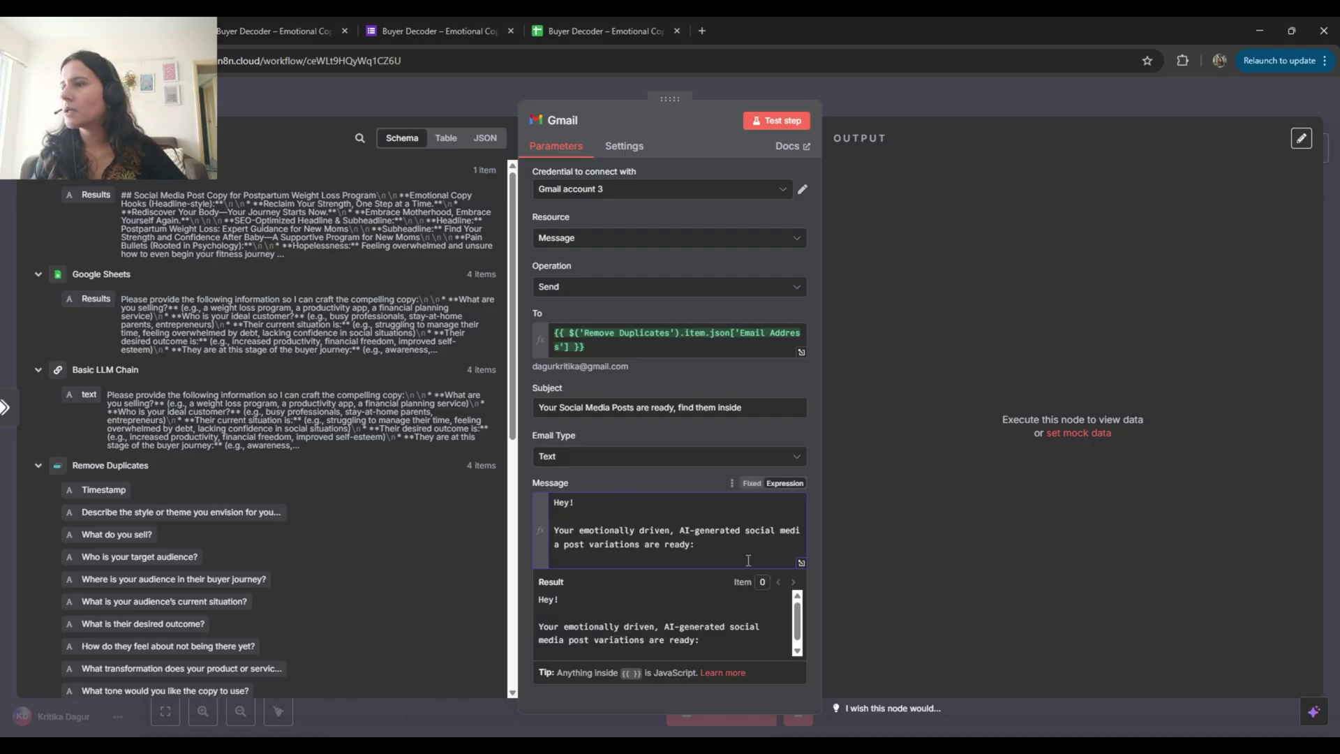
pyautogui.moveTo(82, 208); pyautogui.dragTo(628, 557)
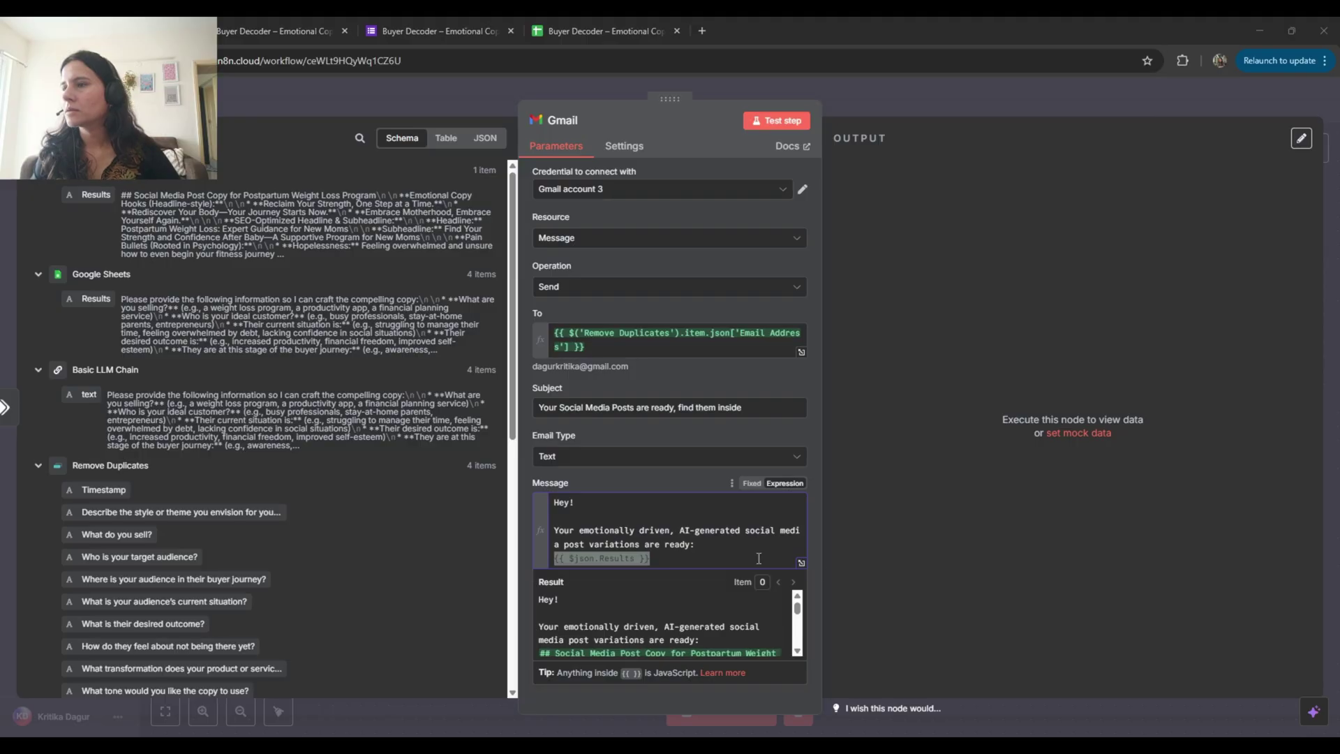
# Add the sign-off "Cheers, Your AI Copy Agent ✍" below the Results expression in the message, and insert "Personal" before "AI"
pyautogui.click(810, 564)
pyautogui.click(801, 563)
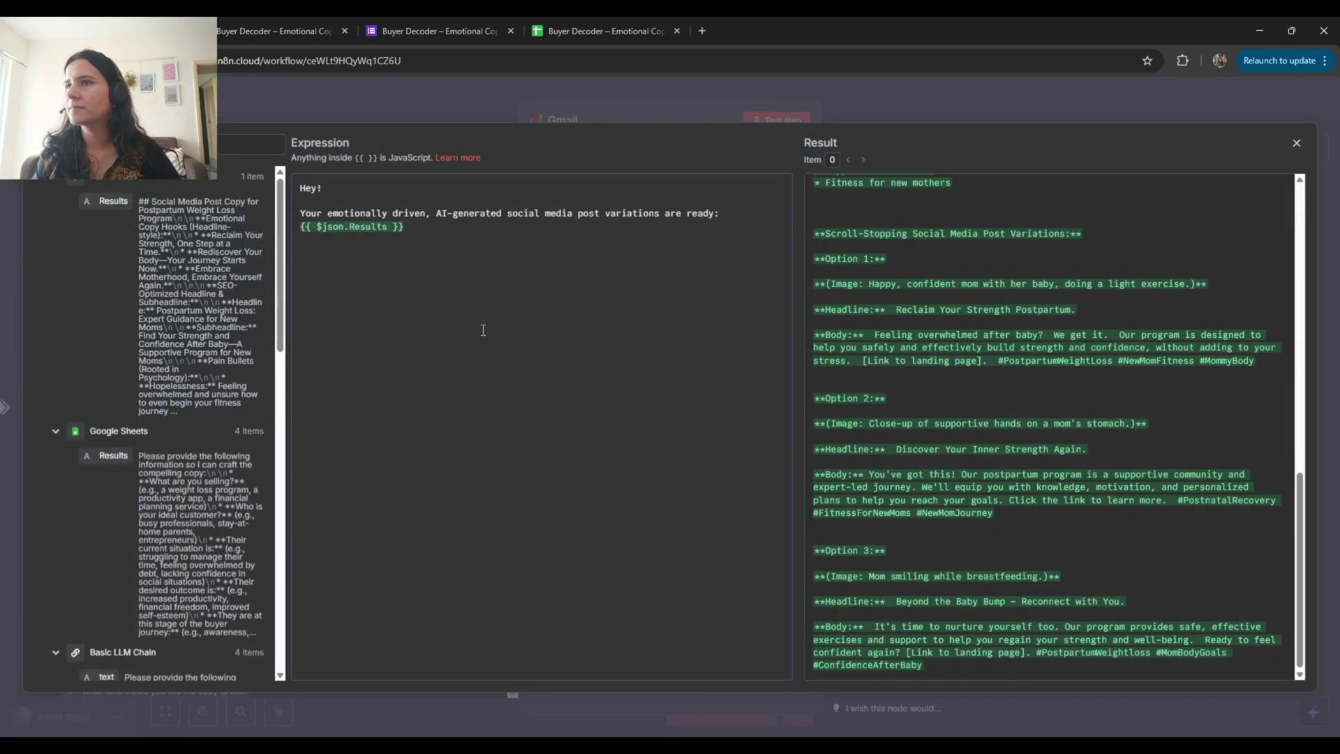
pyautogui.write('Cheers, Your AI Copy Agent ✍')
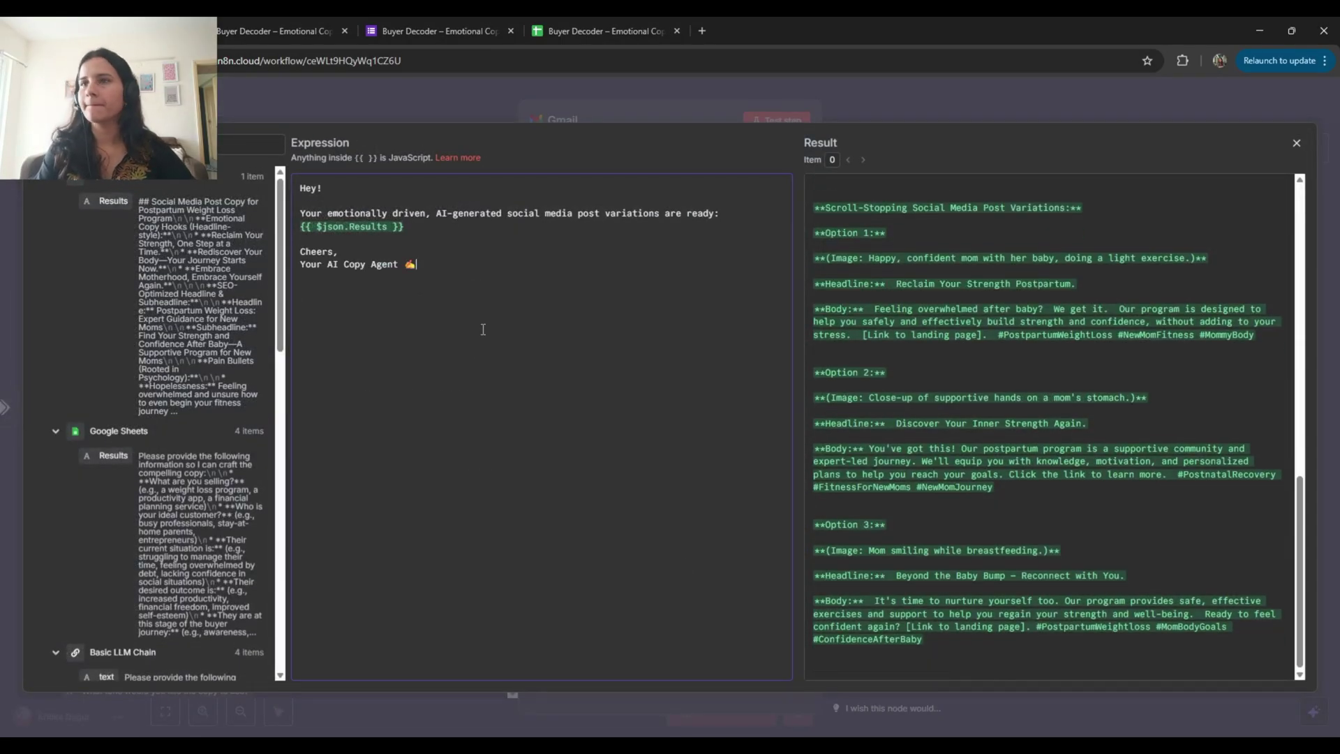
pyautogui.click(326, 266)
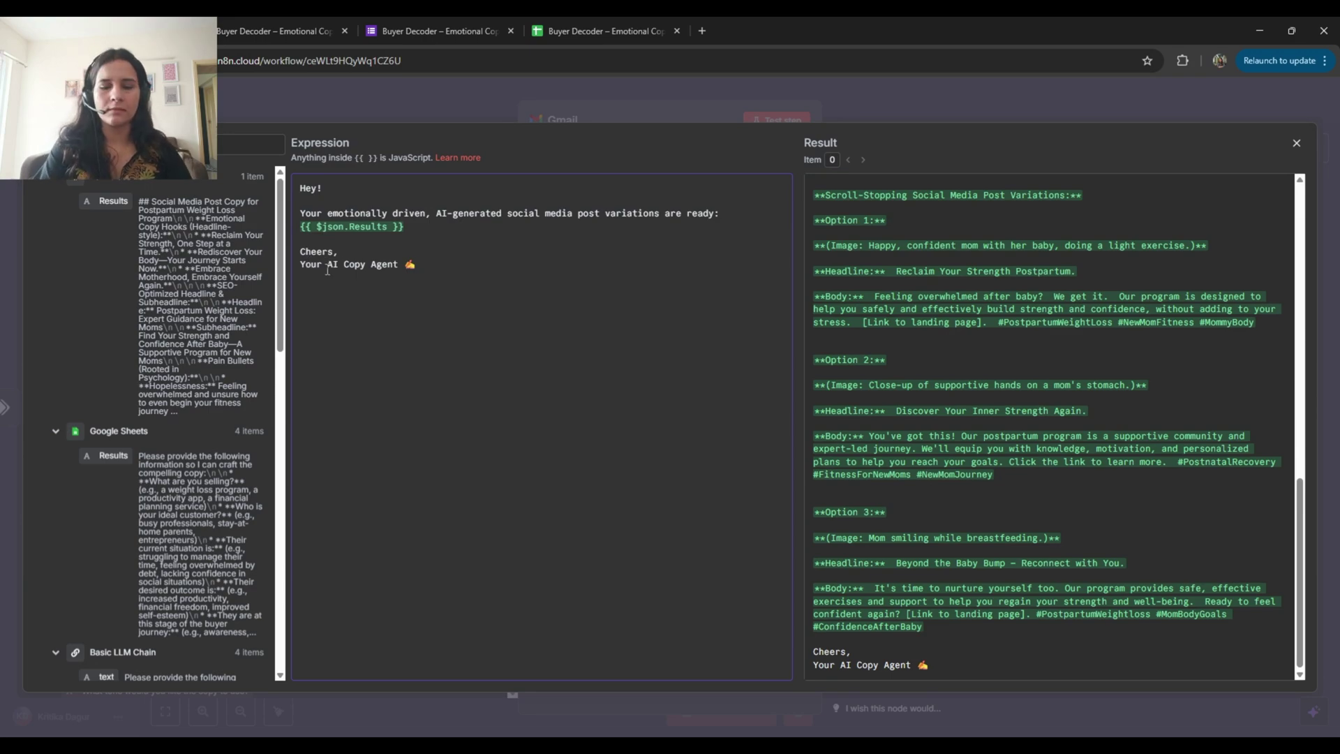
pyautogui.write('Persoanl')
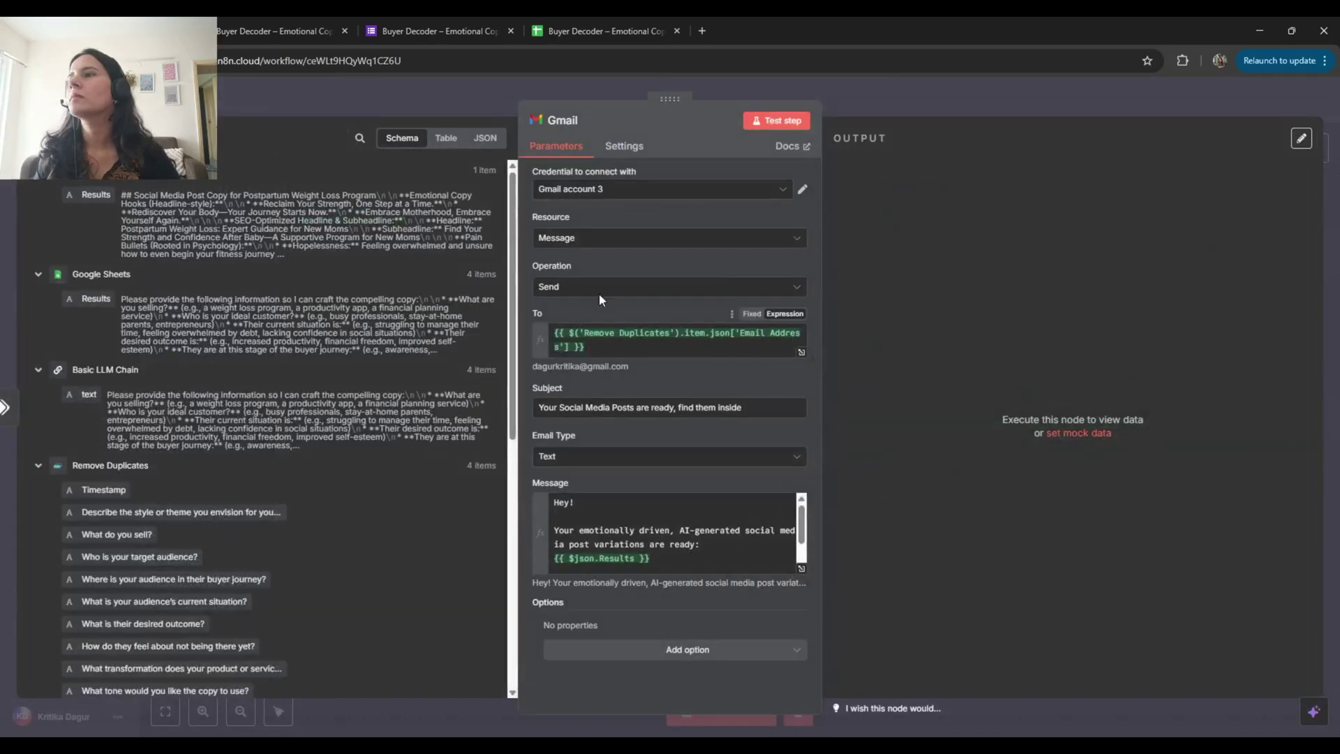
# Move the Gmail node farther from the Text Classifier and level with it, and attach a "No Operation, do nothing" node after it
pyautogui.press('Escape')
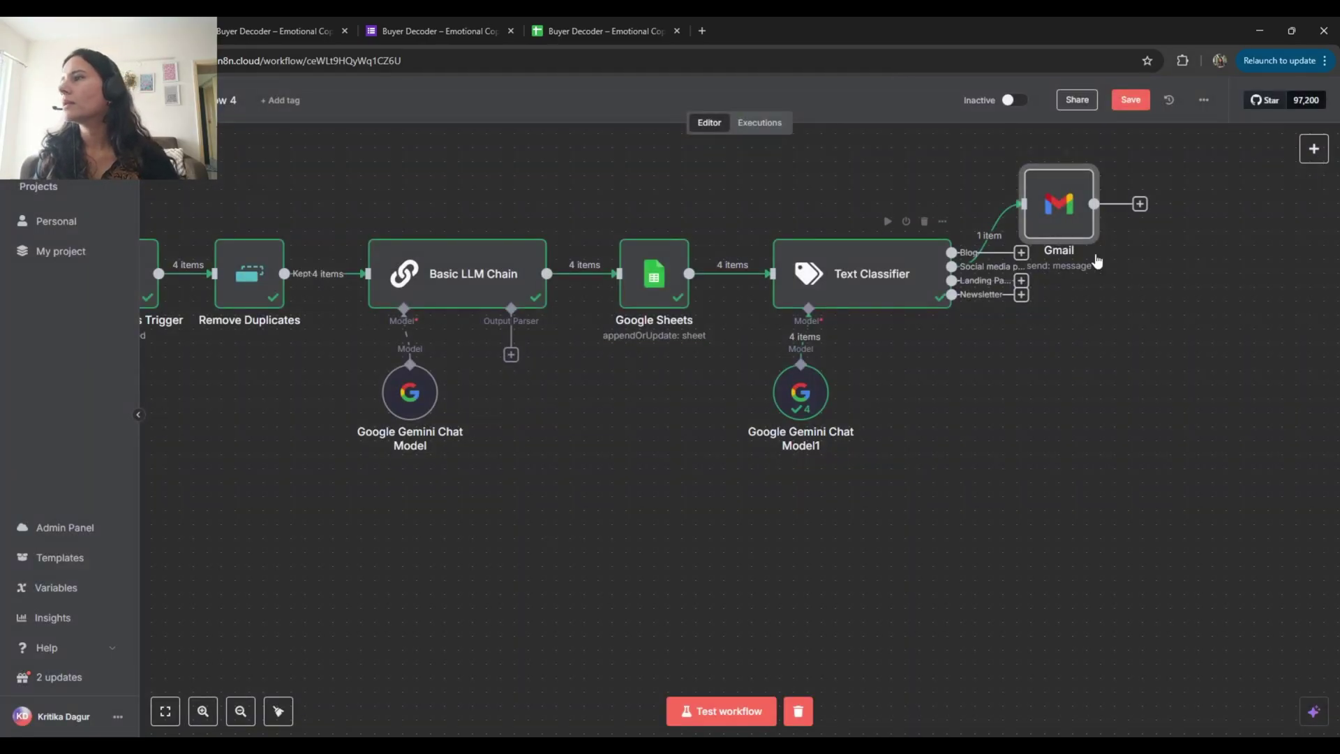
pyautogui.moveTo(1087, 212); pyautogui.dragTo(1190, 274)
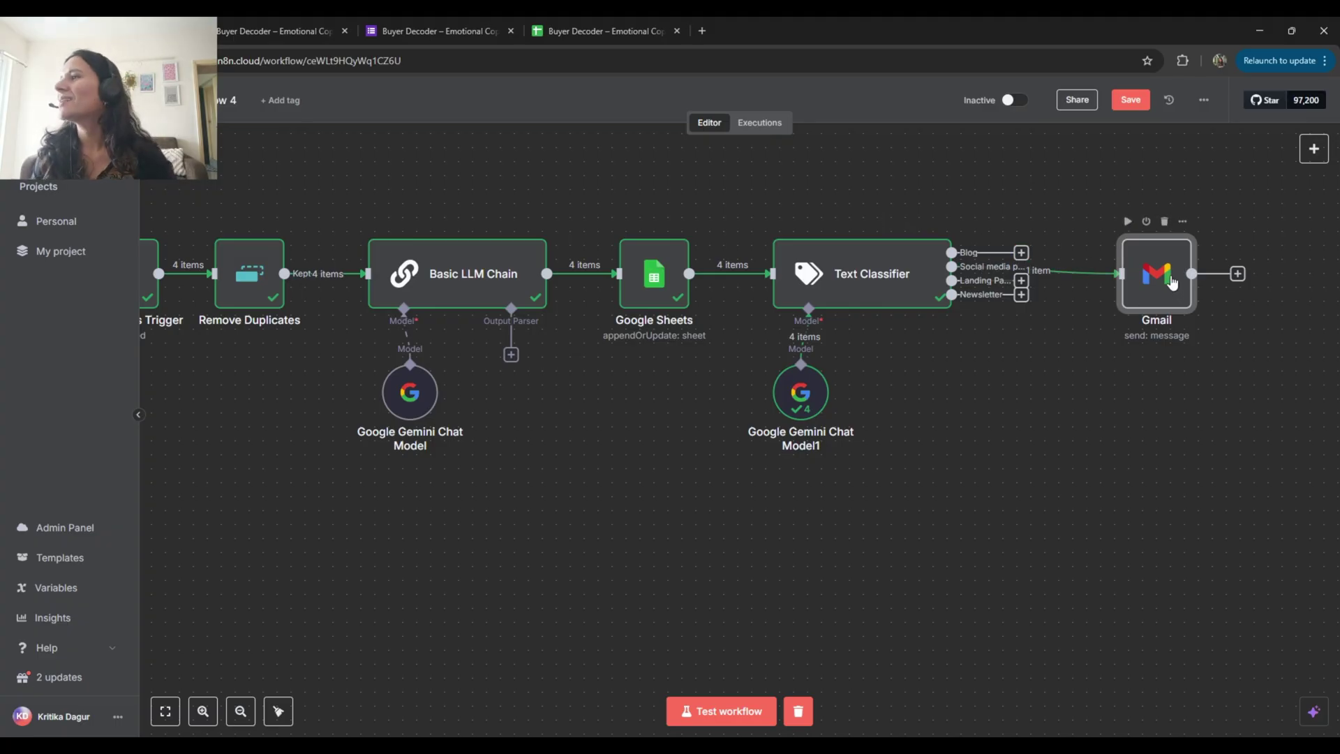
pyautogui.click(1238, 273)
# Add a Gmail "Send a message" node to the Text Classifier's Blog branch and switch its recipient to an expression
pyautogui.scroll(-1, 1137, 525)
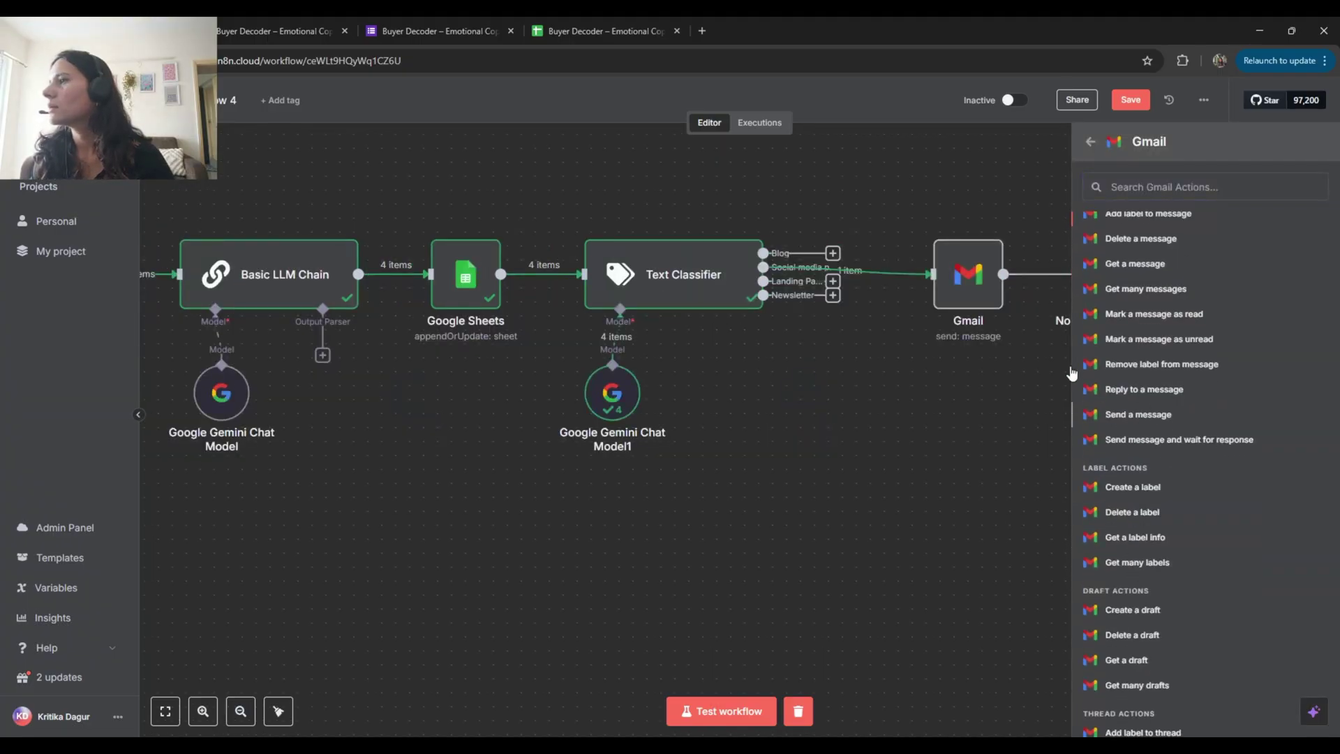
pyautogui.click(1137, 415)
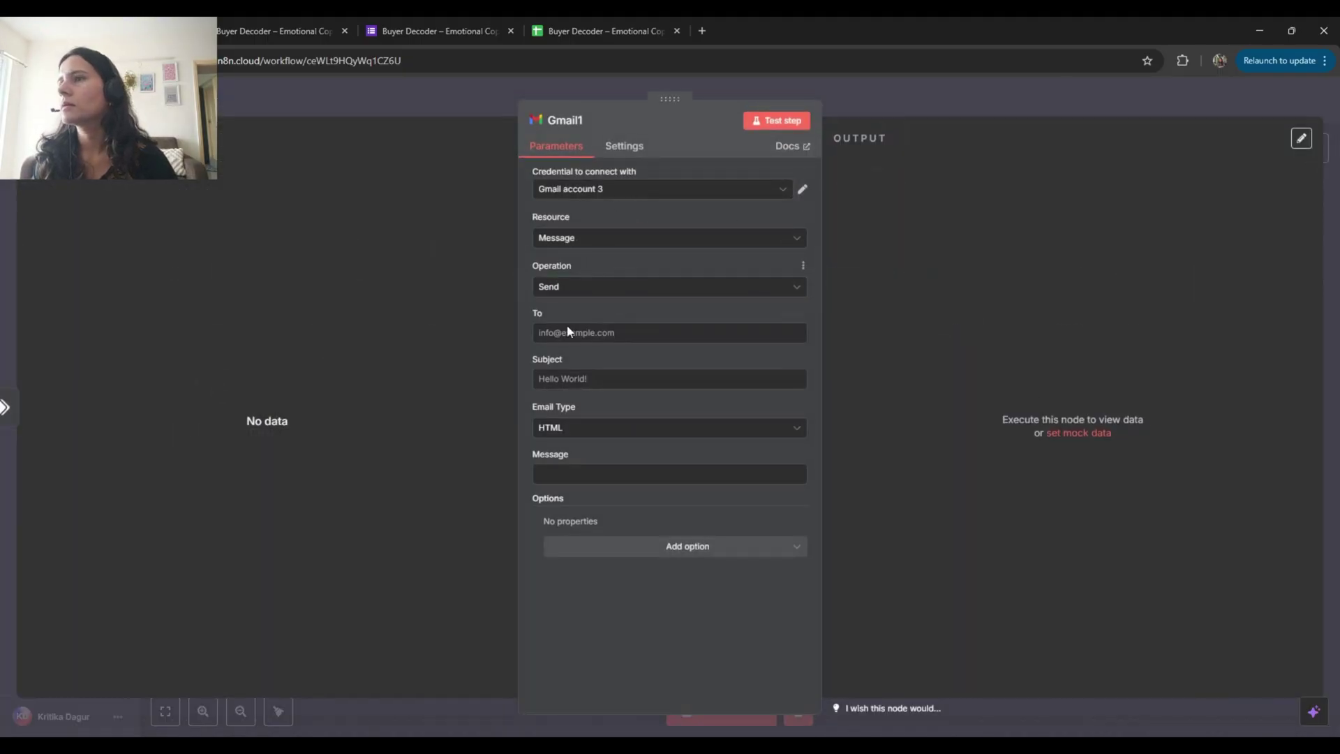
pyautogui.click(548, 328)
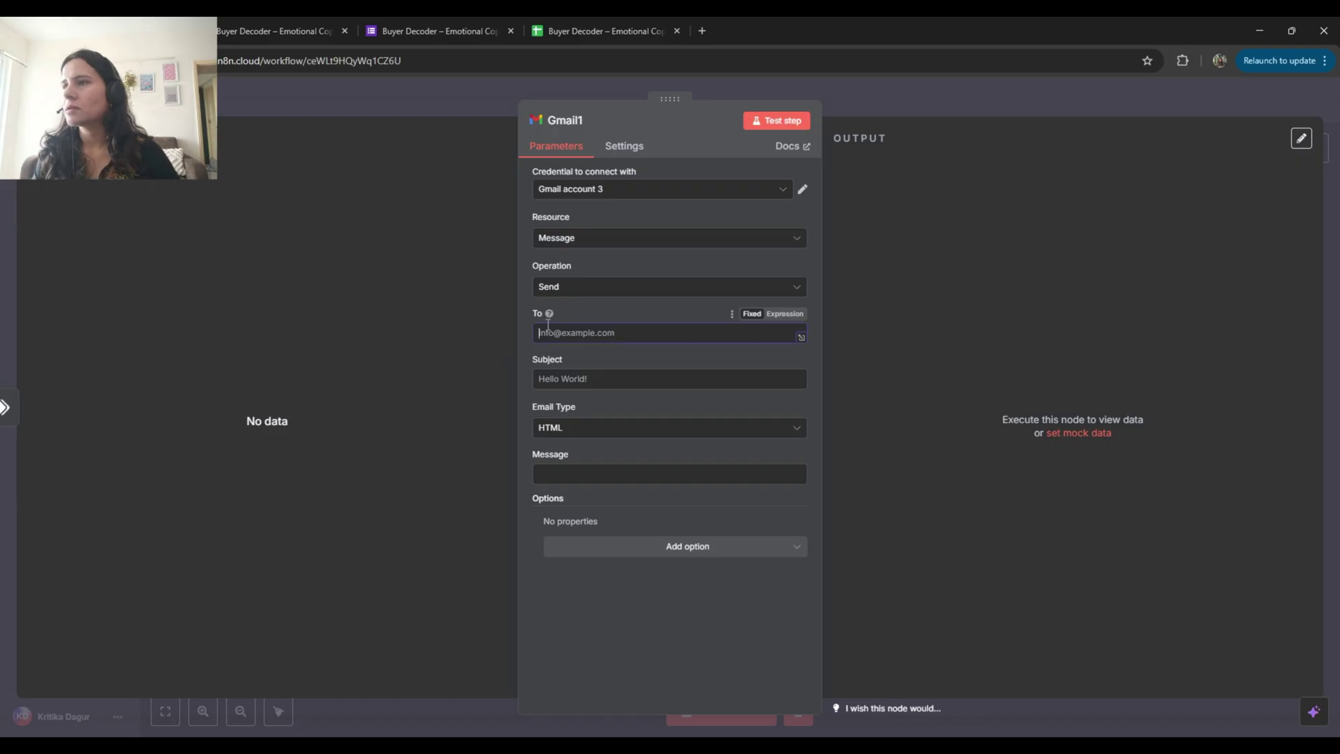
pyautogui.click(785, 314)
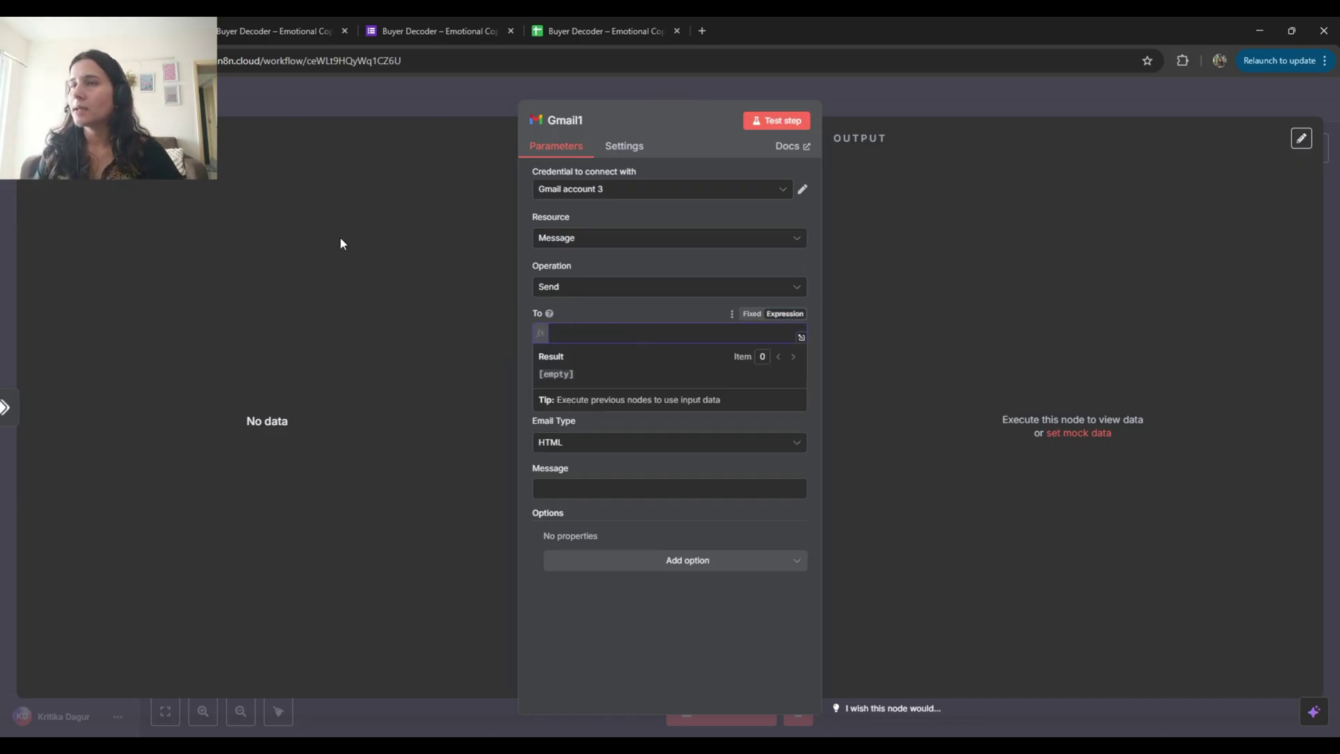
pyautogui.press('Escape')
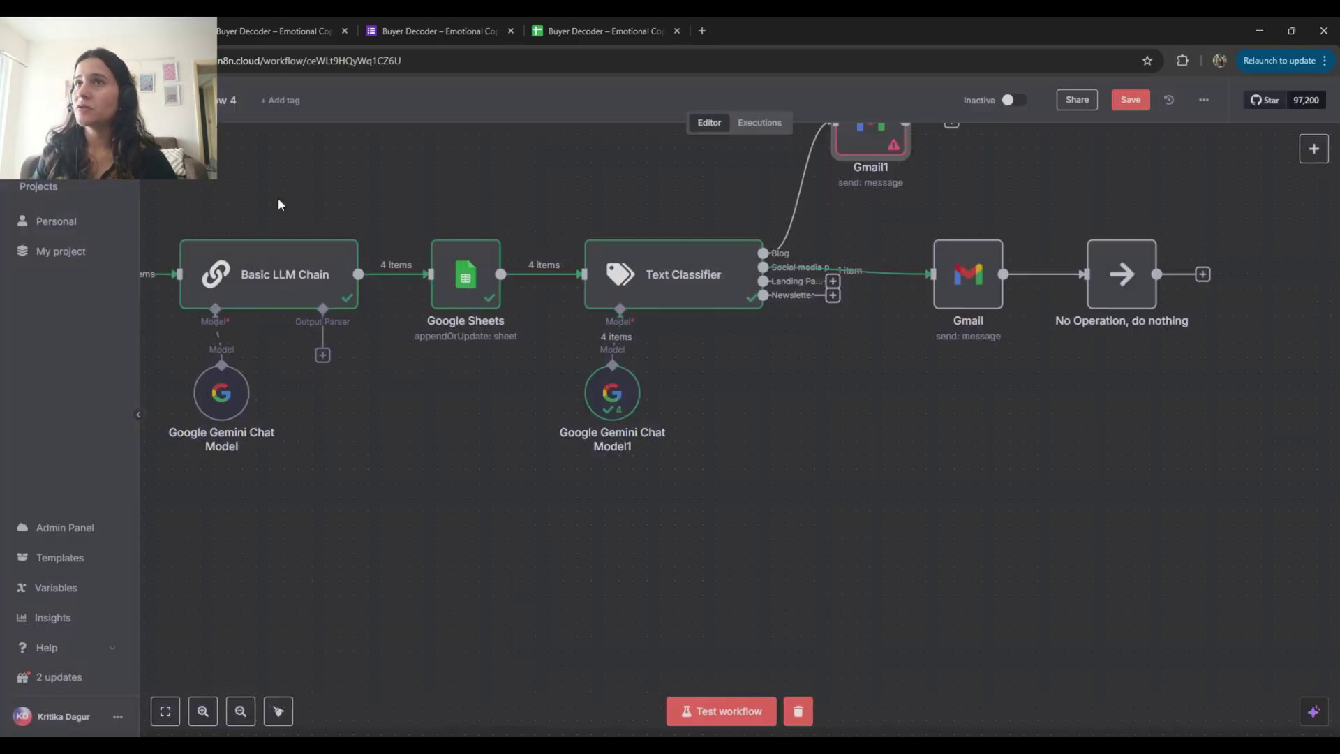
# Copy the recipient expression {{ $('Remove Duplicates').item.json['Email Address'] }} from the social media Gmail node into the Blog branch's Gmail1 node
pyautogui.doubleClick(970, 300)
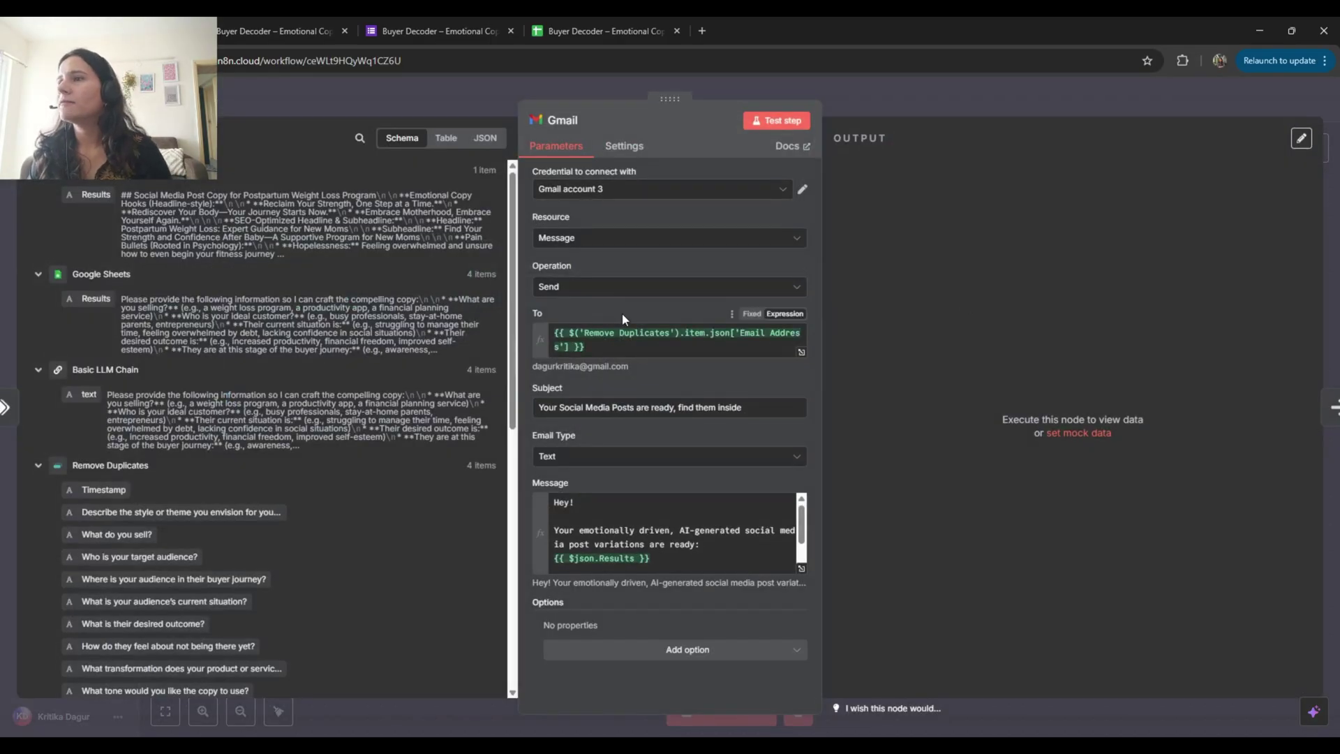
pyautogui.moveTo(614, 351); pyautogui.dragTo(547, 322)
pyautogui.hotkey('ctrl', 'c')
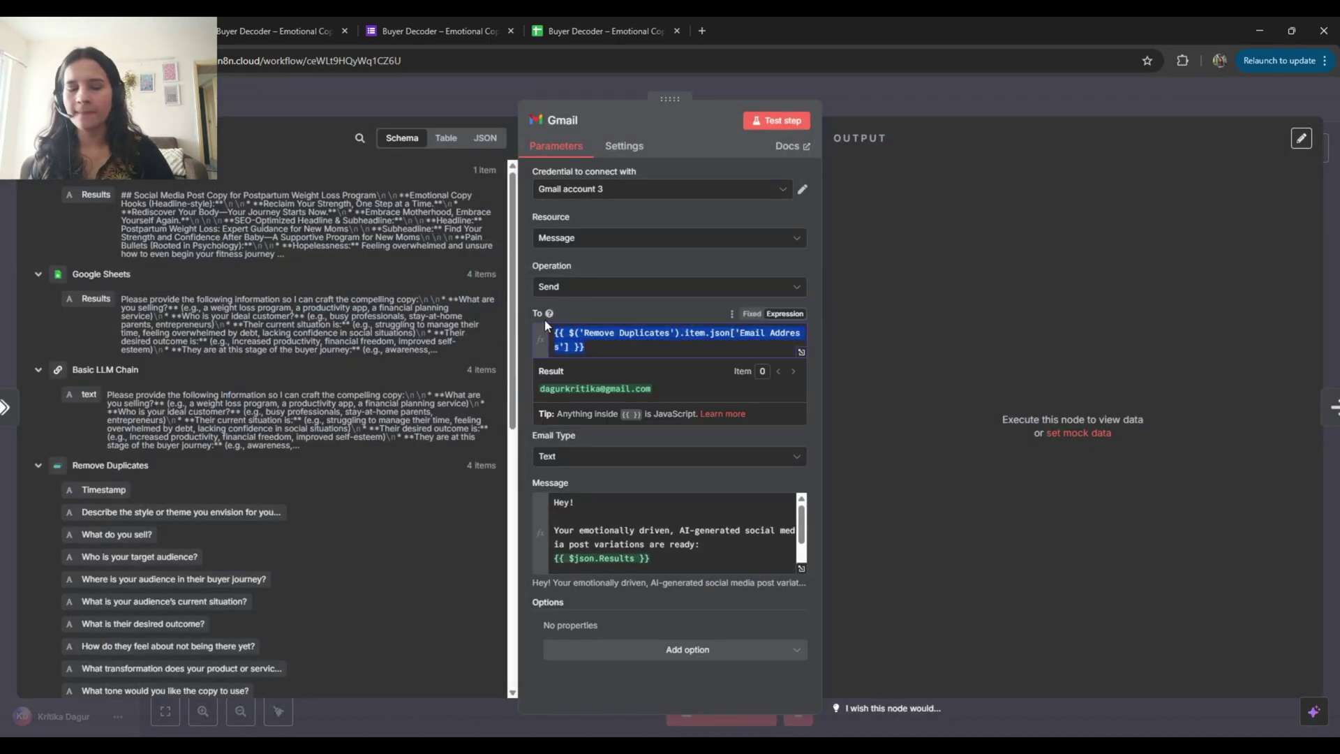
pyautogui.press('Escape')
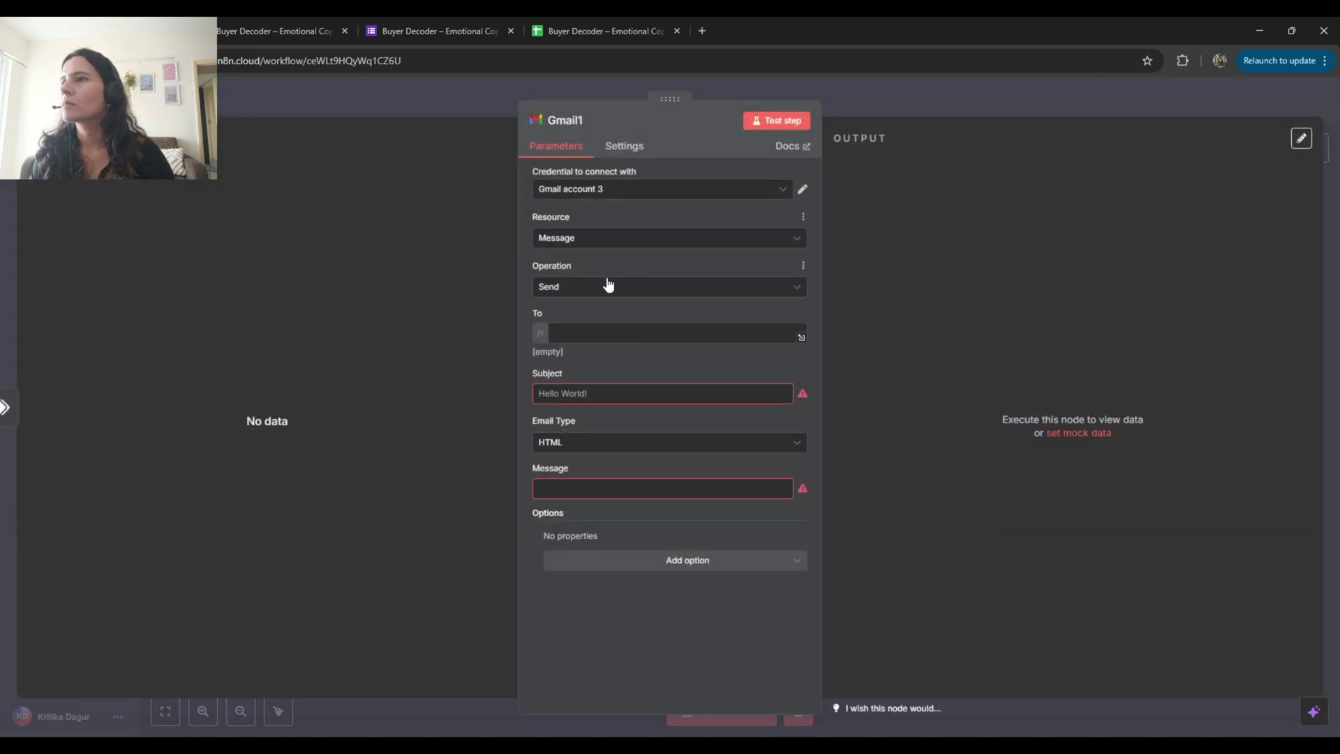
pyautogui.click(585, 335)
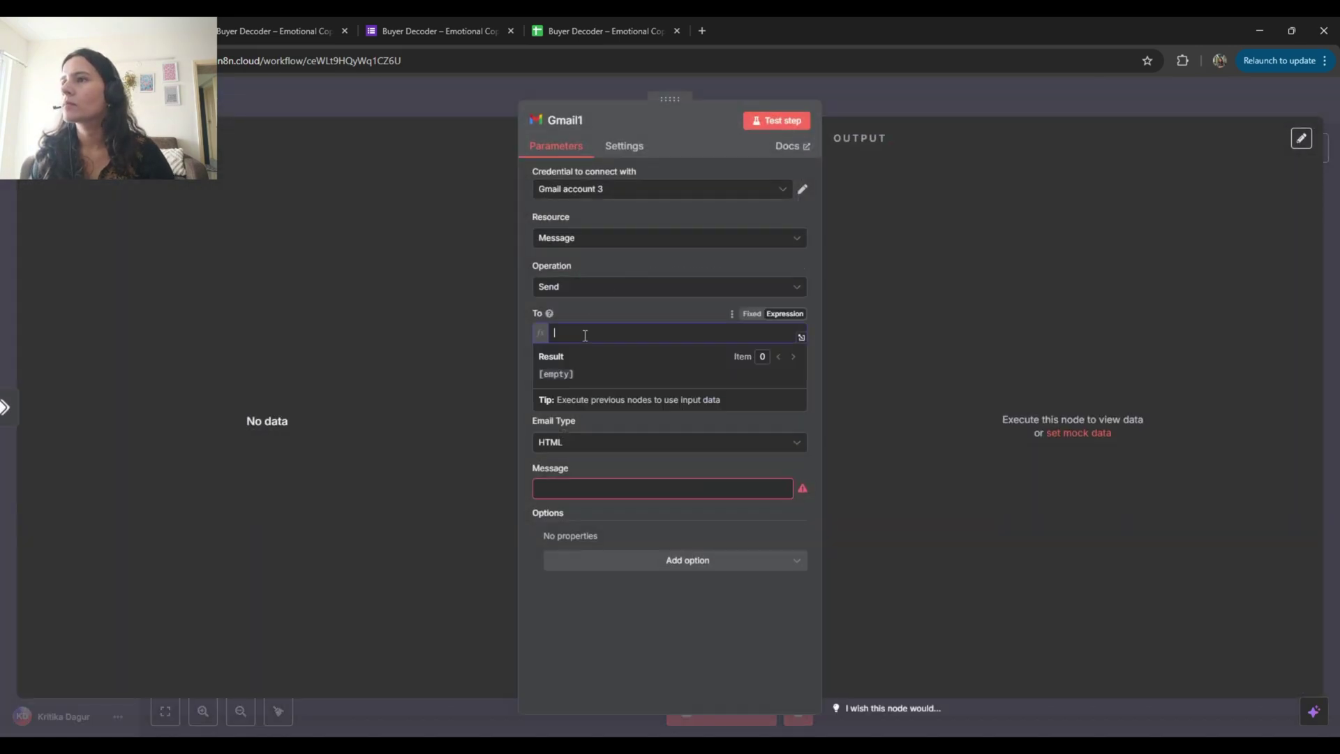
pyautogui.hotkey('ctrl', 'v')
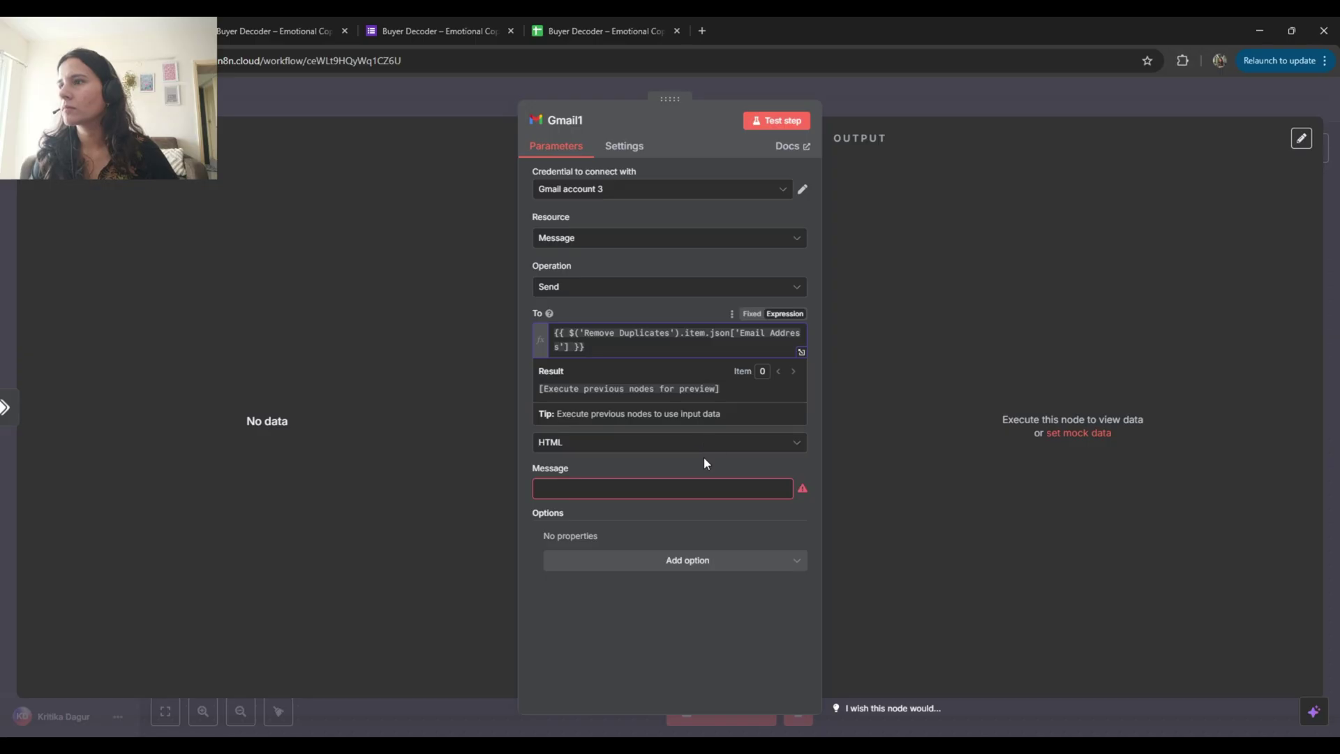
# Set the Gmail1 node's email subject to "Your Blog Post Draft Is Ready"
pyautogui.click(703, 456)
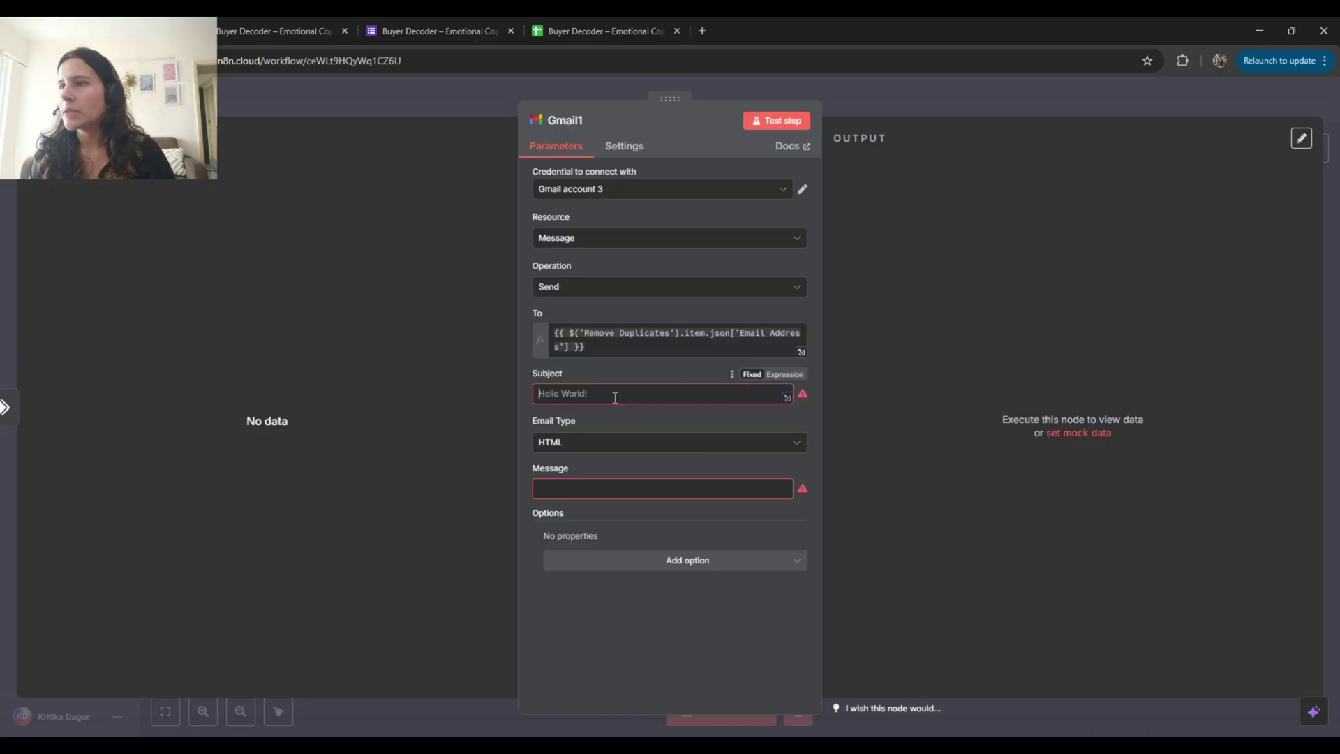
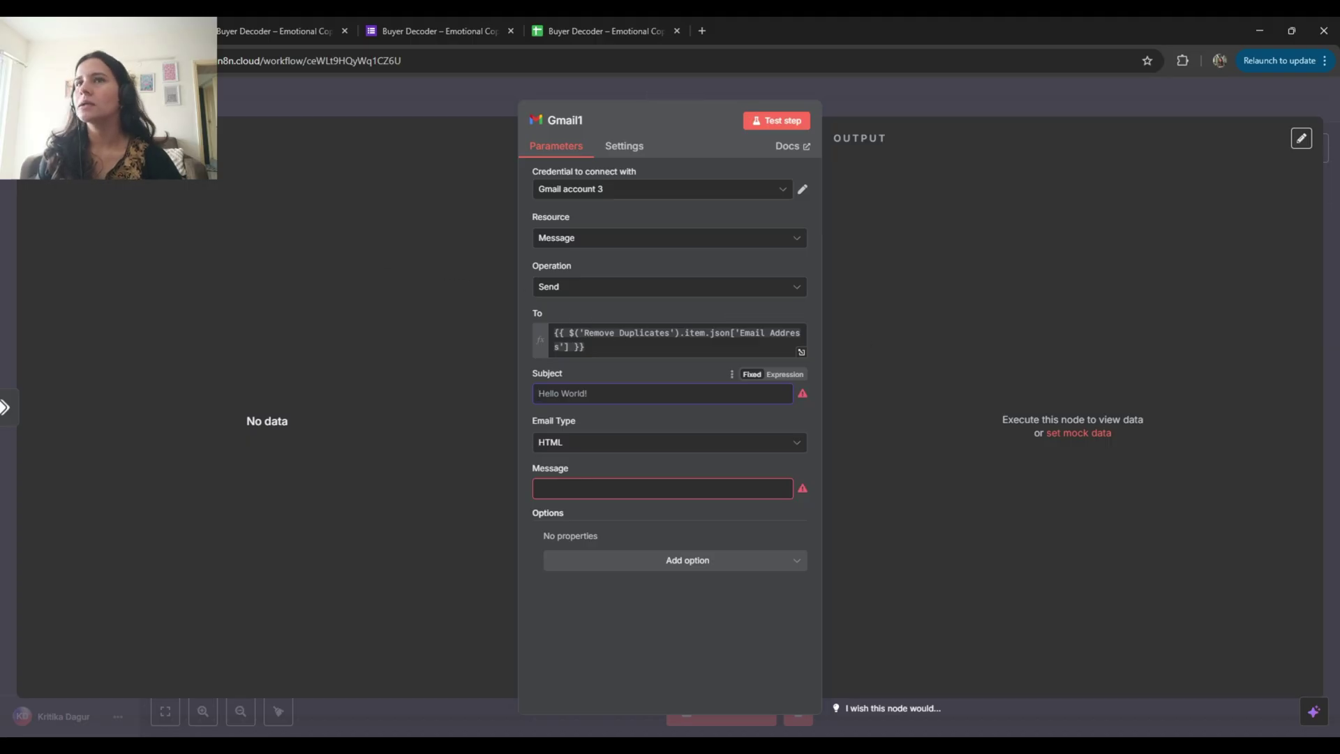
pyautogui.press('Escape')
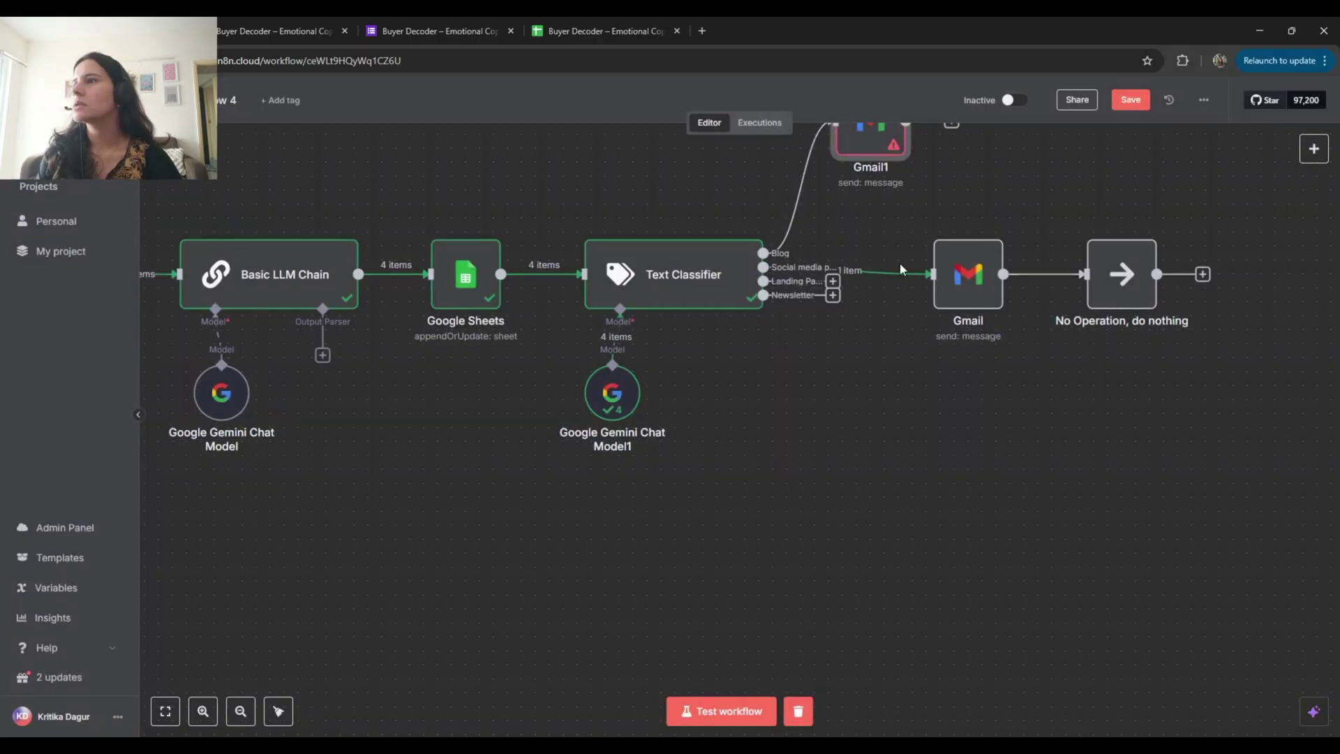
pyautogui.doubleClick(870, 140)
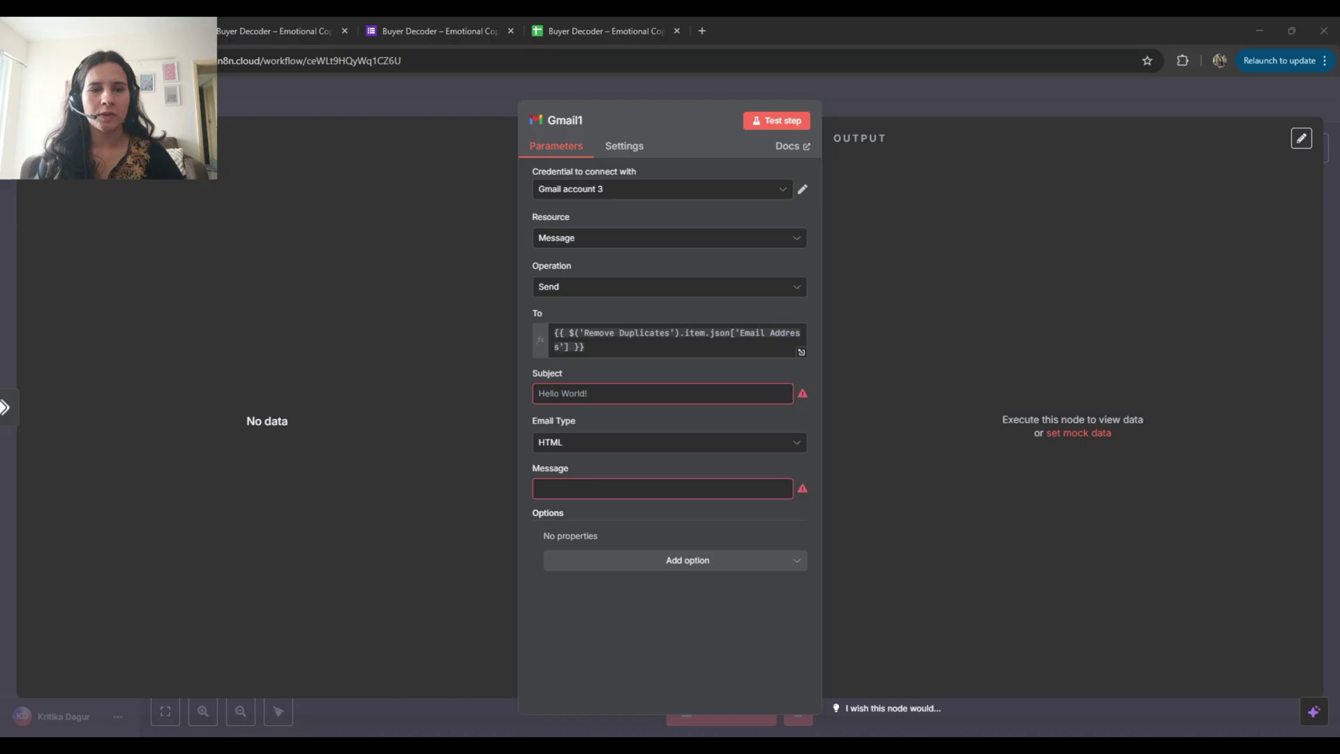
pyautogui.click(587, 395)
pyautogui.write('Your Blog Post Draft Is Ready')
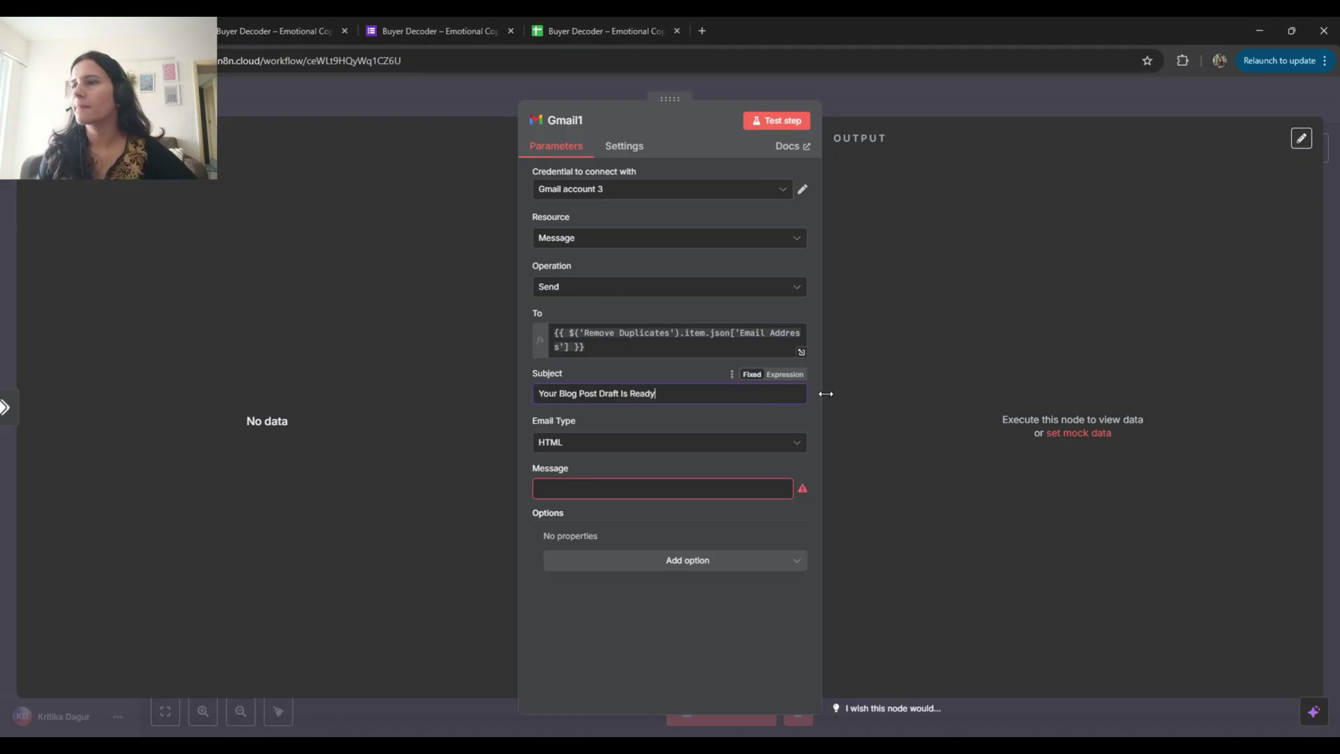
# Switch the Gmail1 node's subject to an expression and set its email type to Text
pyautogui.click(784, 375)
pyautogui.click(630, 513)
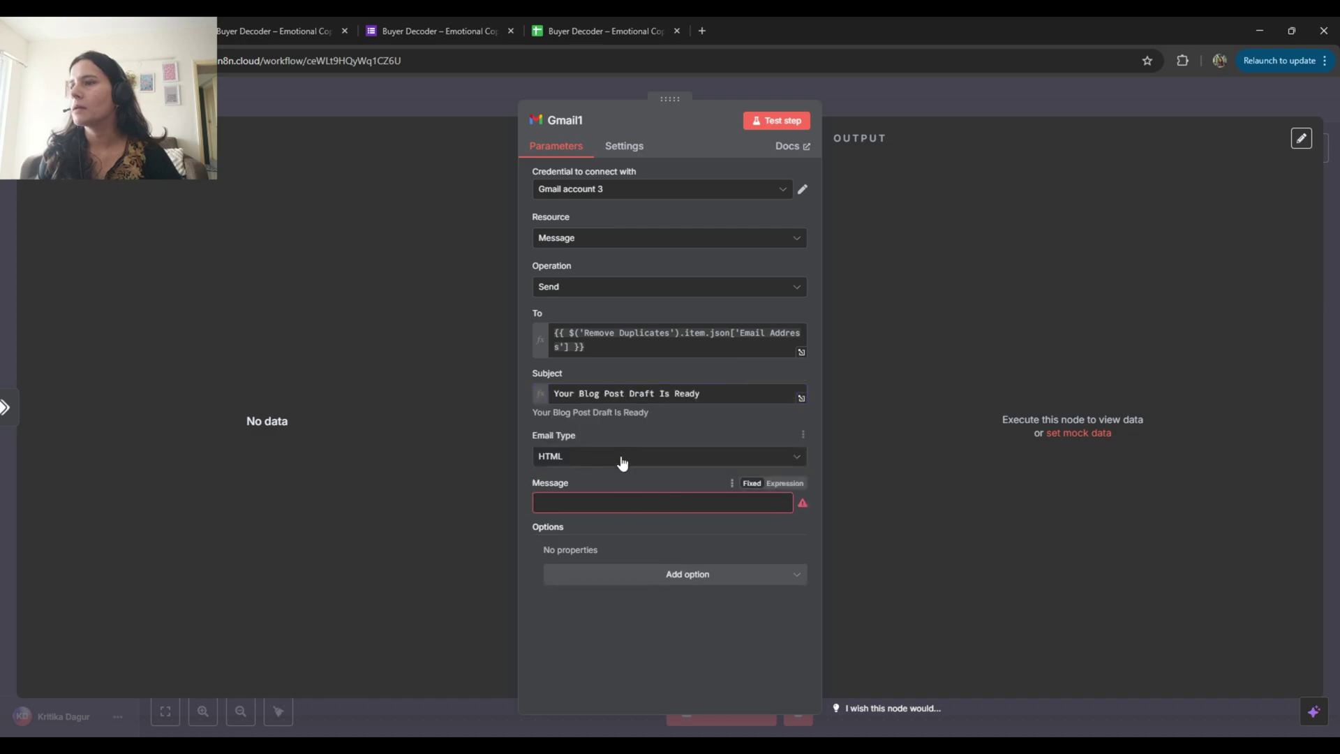
pyautogui.click(622, 458)
pyautogui.click(583, 502)
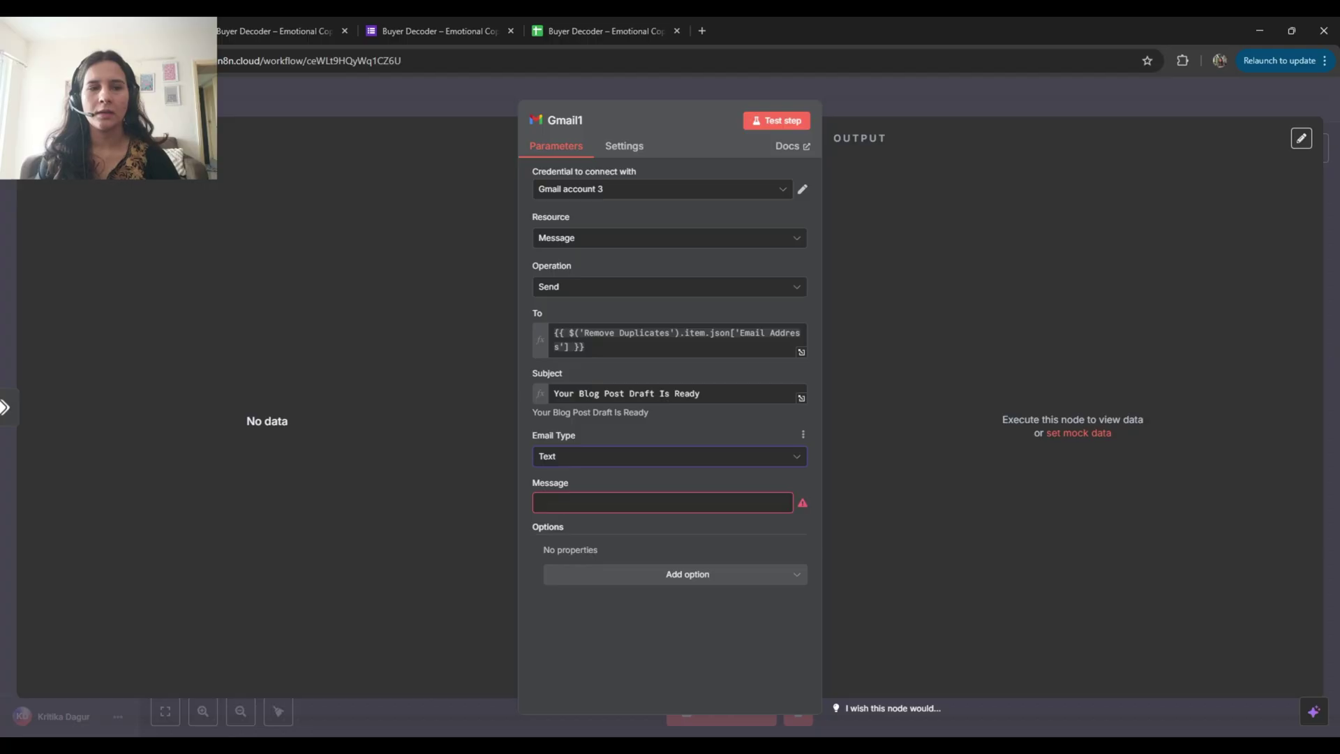
# Set the Gmail1 node's message to "Hey there 👋, Here's the blog post generated based on your input:" and close the node
pyautogui.hotkey('alt', 'Tab')
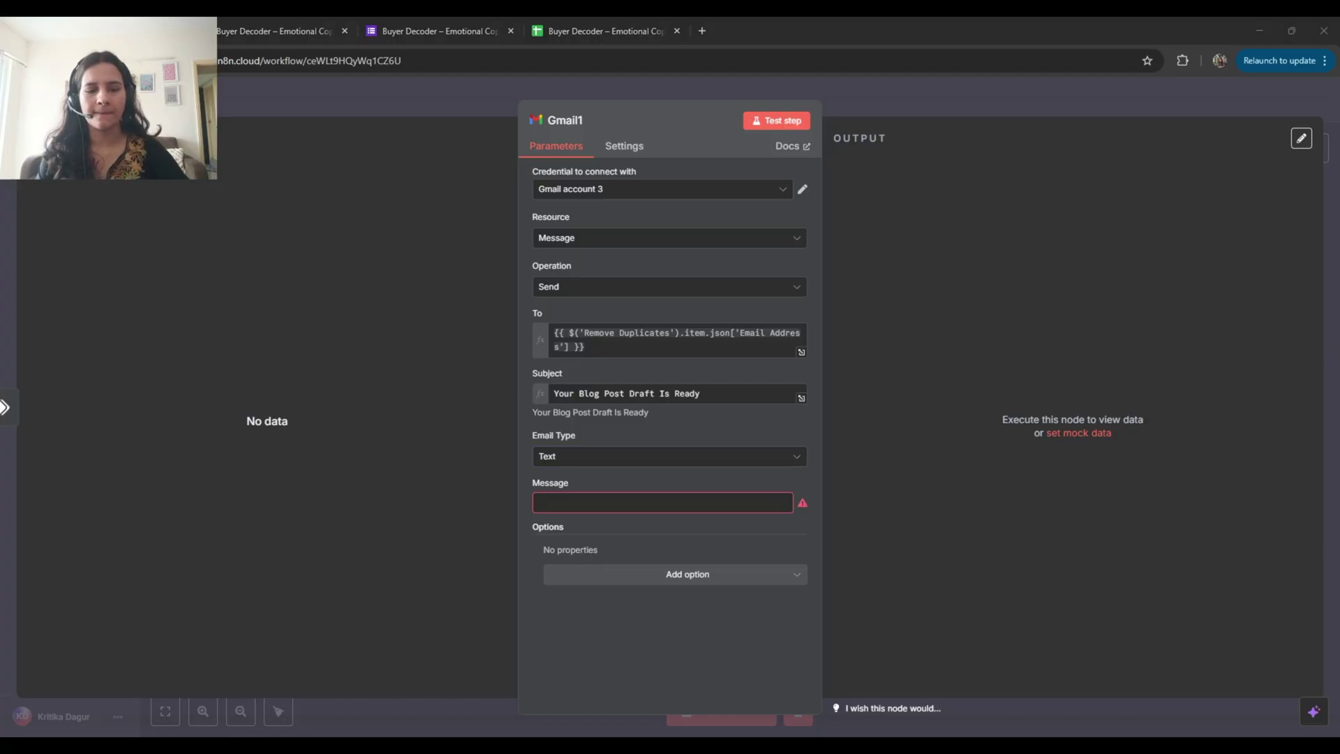
pyautogui.click(554, 497)
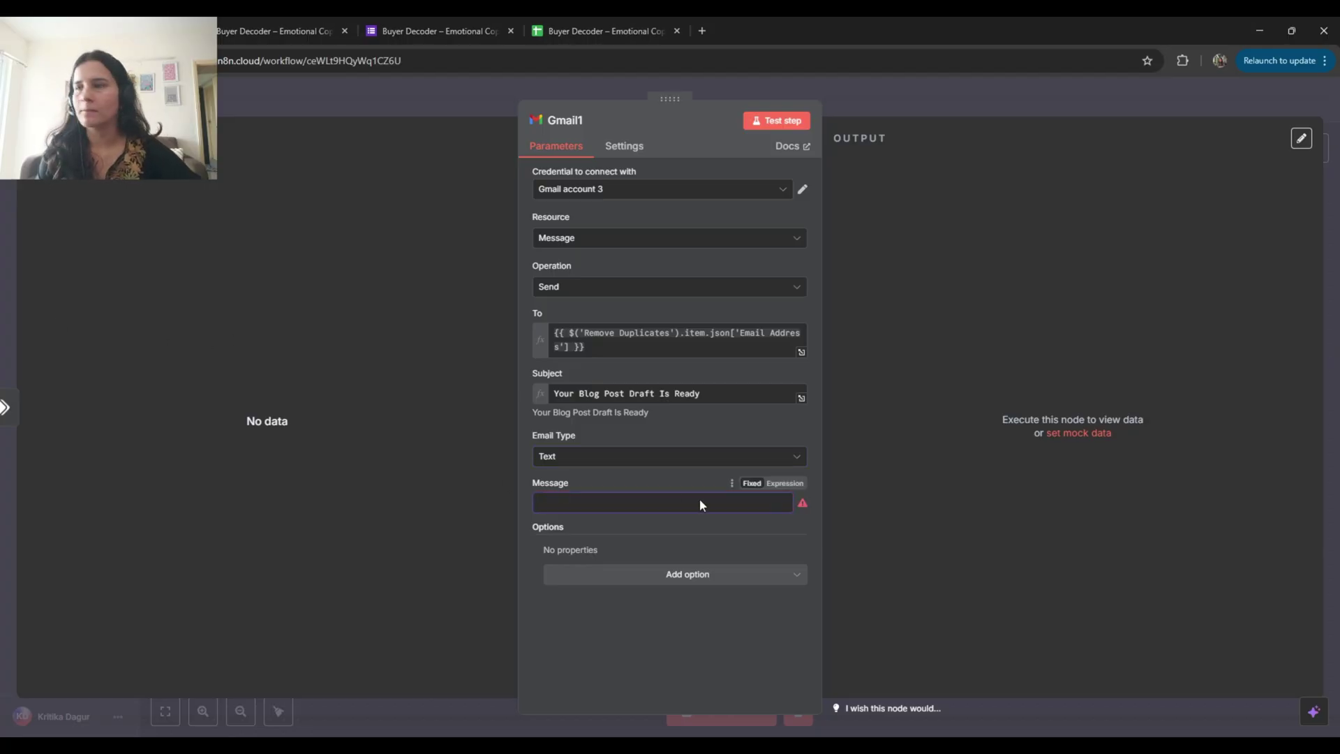
pyautogui.write("Hey there 👋, Here's the blog post generated based on your input:")
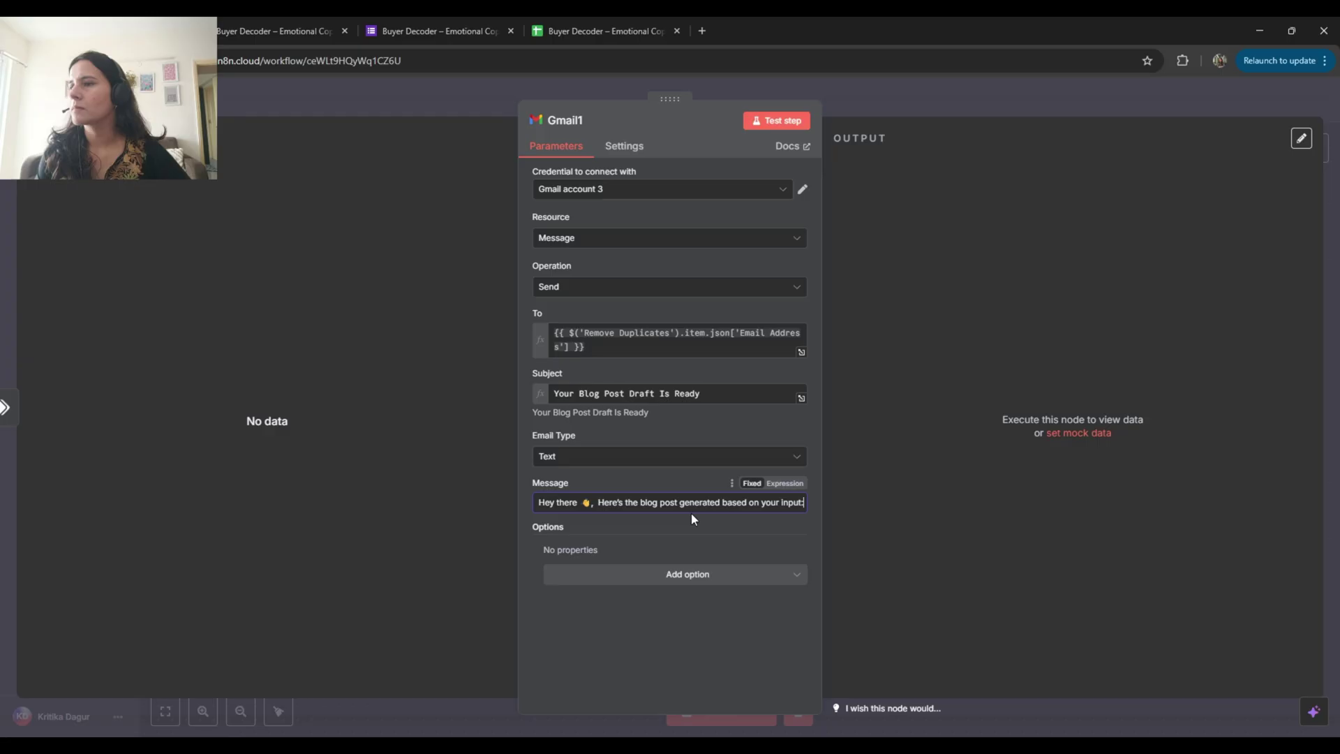
pyautogui.click(802, 507)
pyautogui.click(131, 349)
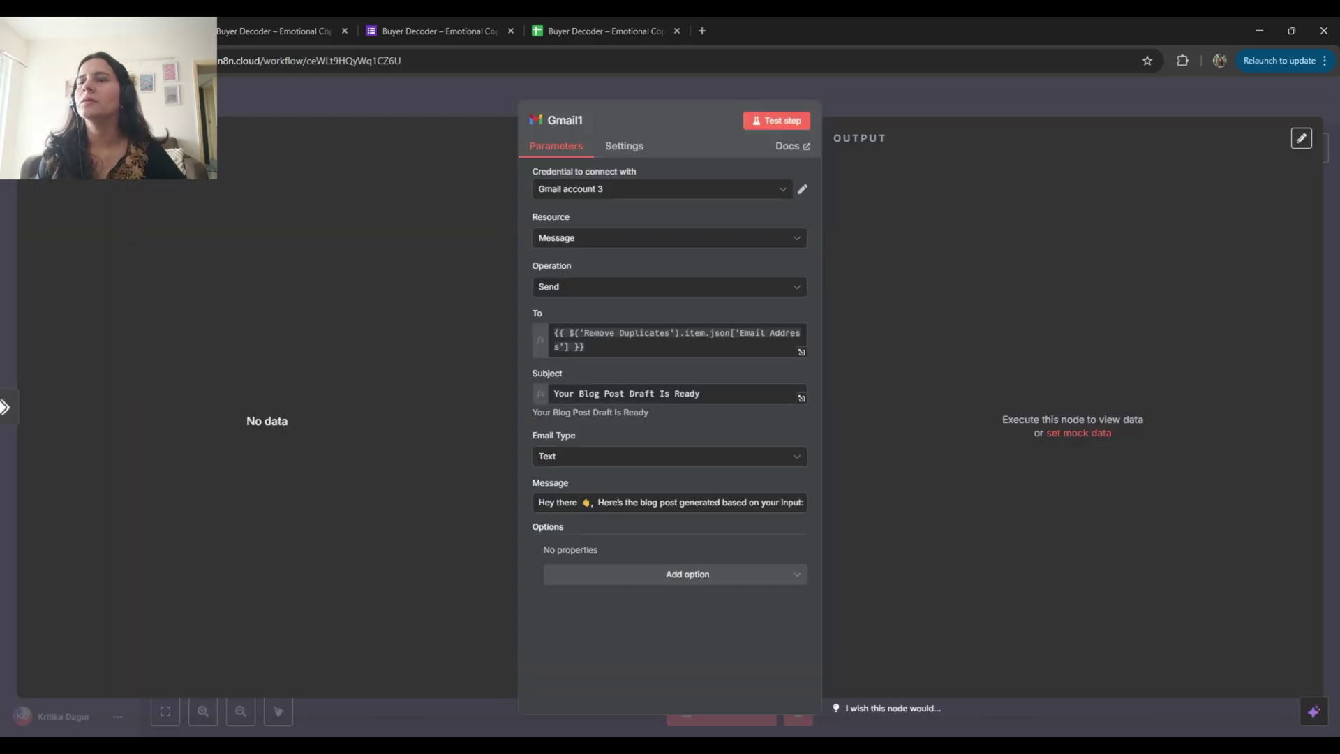
pyautogui.press('Escape')
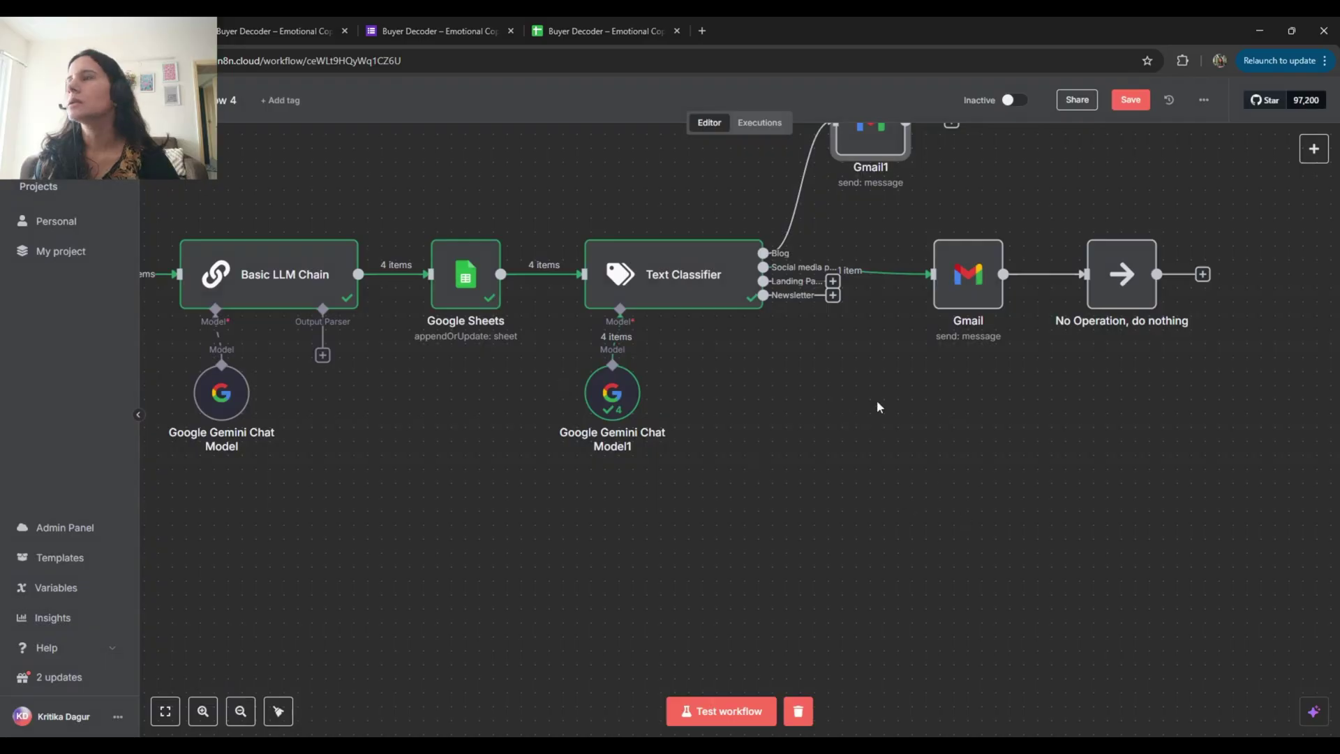
# Move the Gmail1 node slightly down and add a Gmail "Send a message" node to the Text Classifier's Landing Page branch
pyautogui.moveTo(885, 160); pyautogui.dragTo(899, 203)
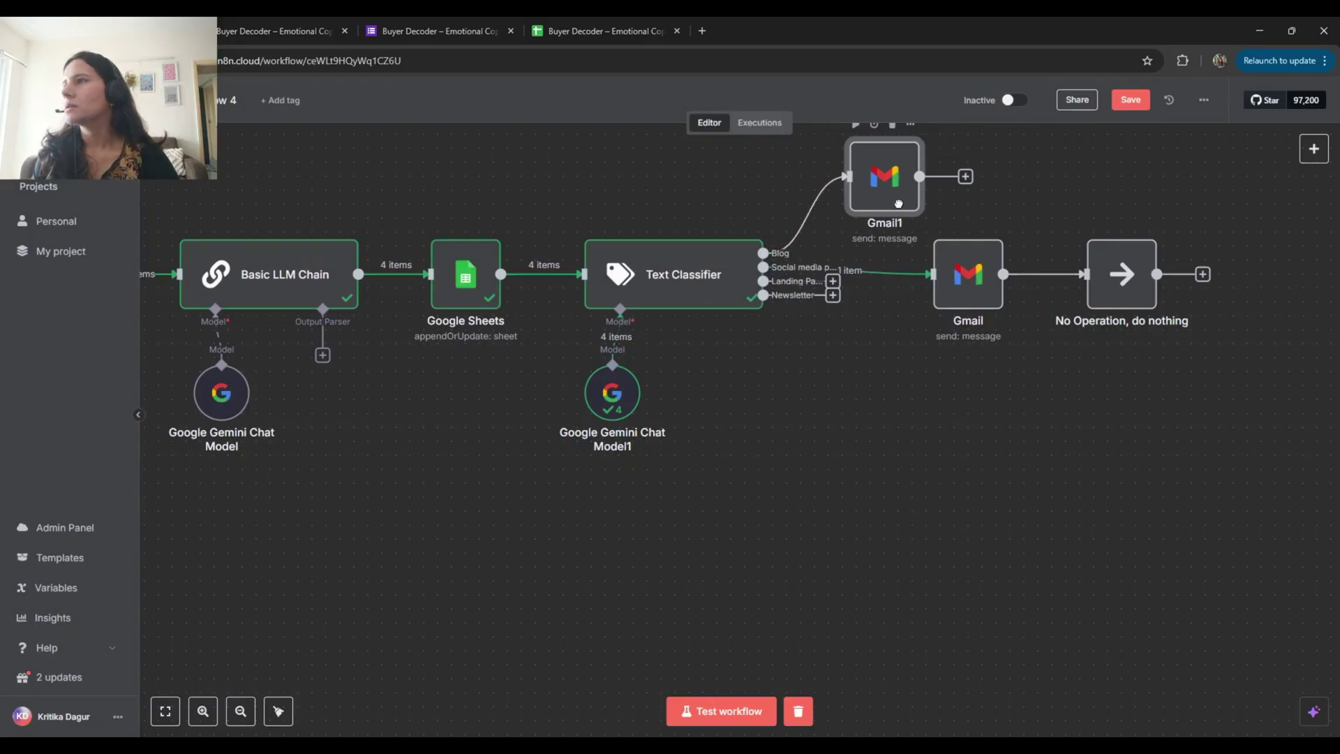
pyautogui.click(833, 280)
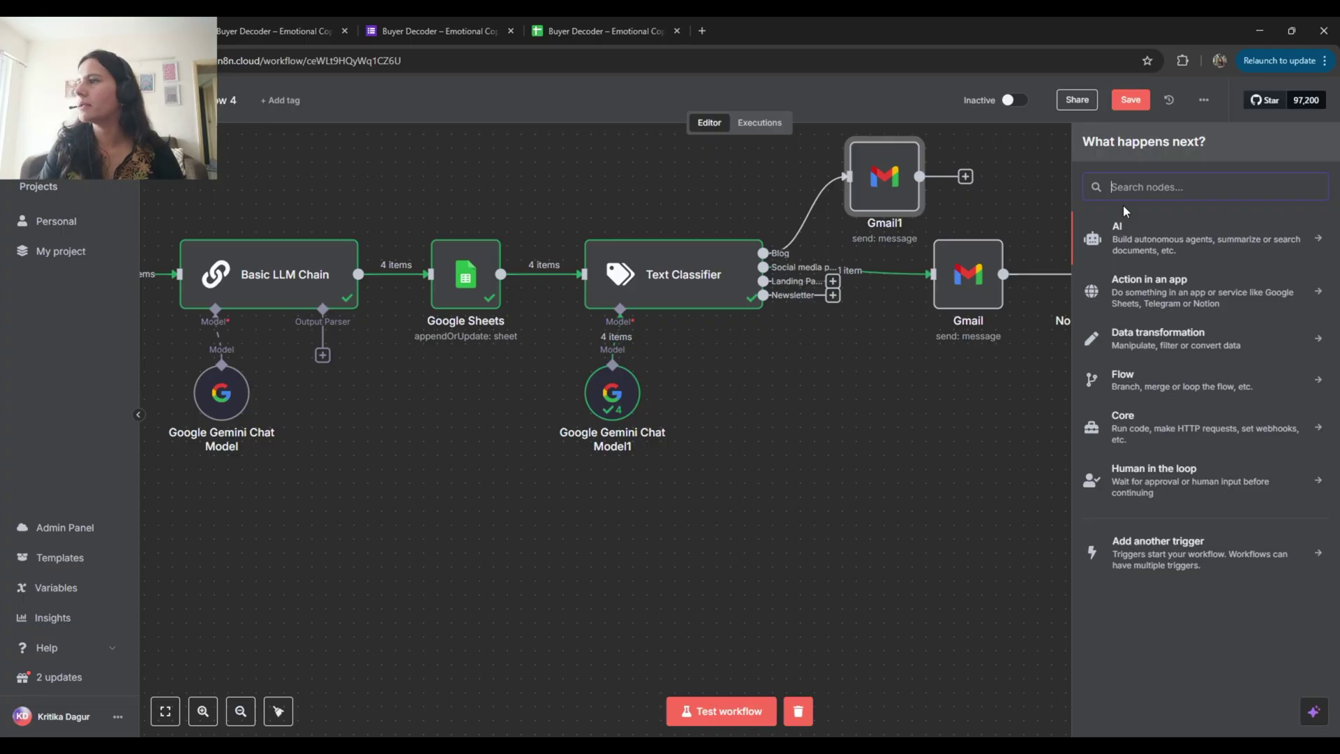
pyautogui.write('gmai')
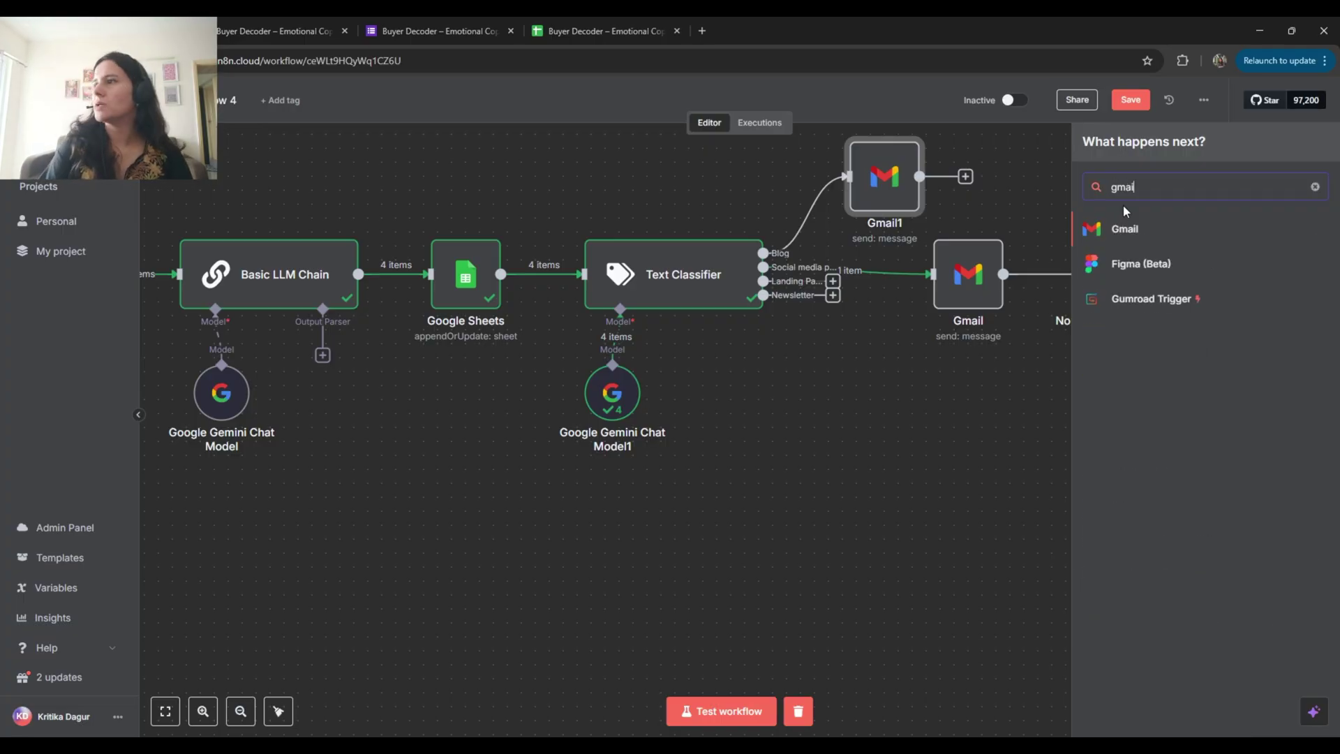
pyautogui.click(1124, 227)
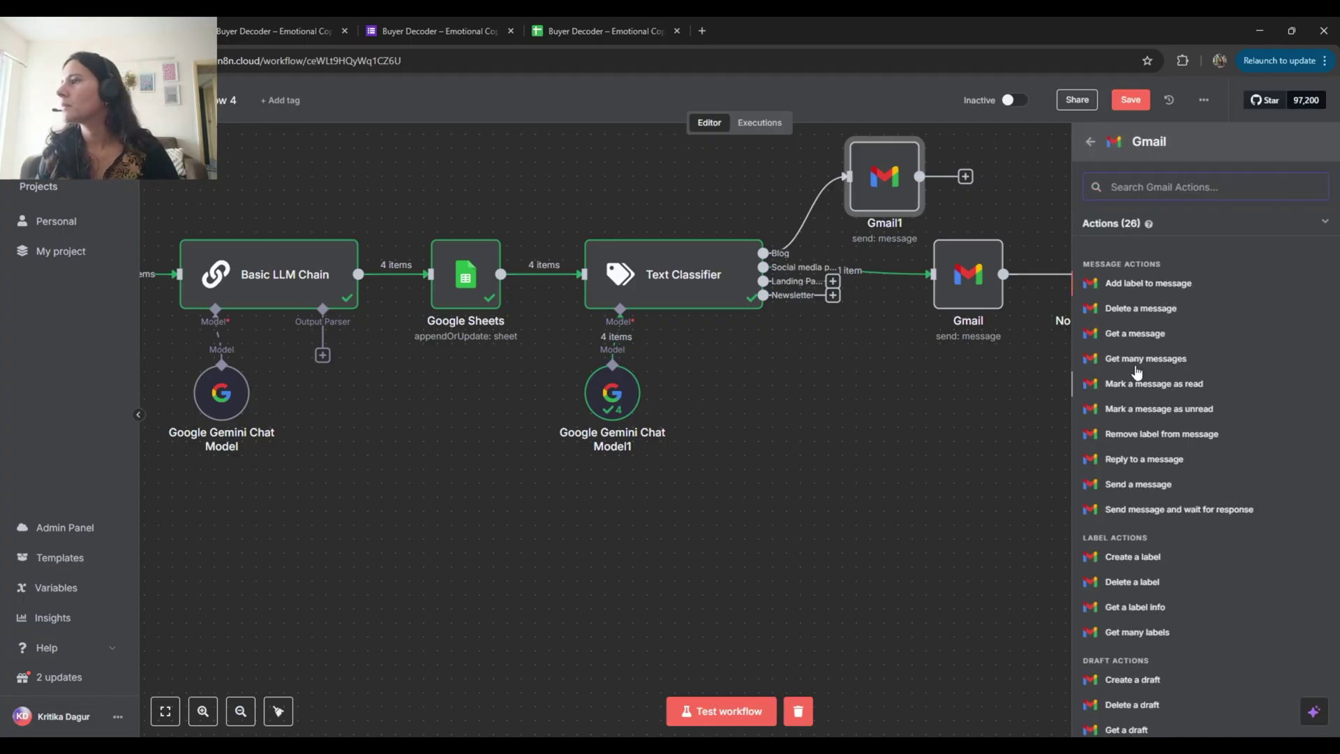
pyautogui.click(1120, 486)
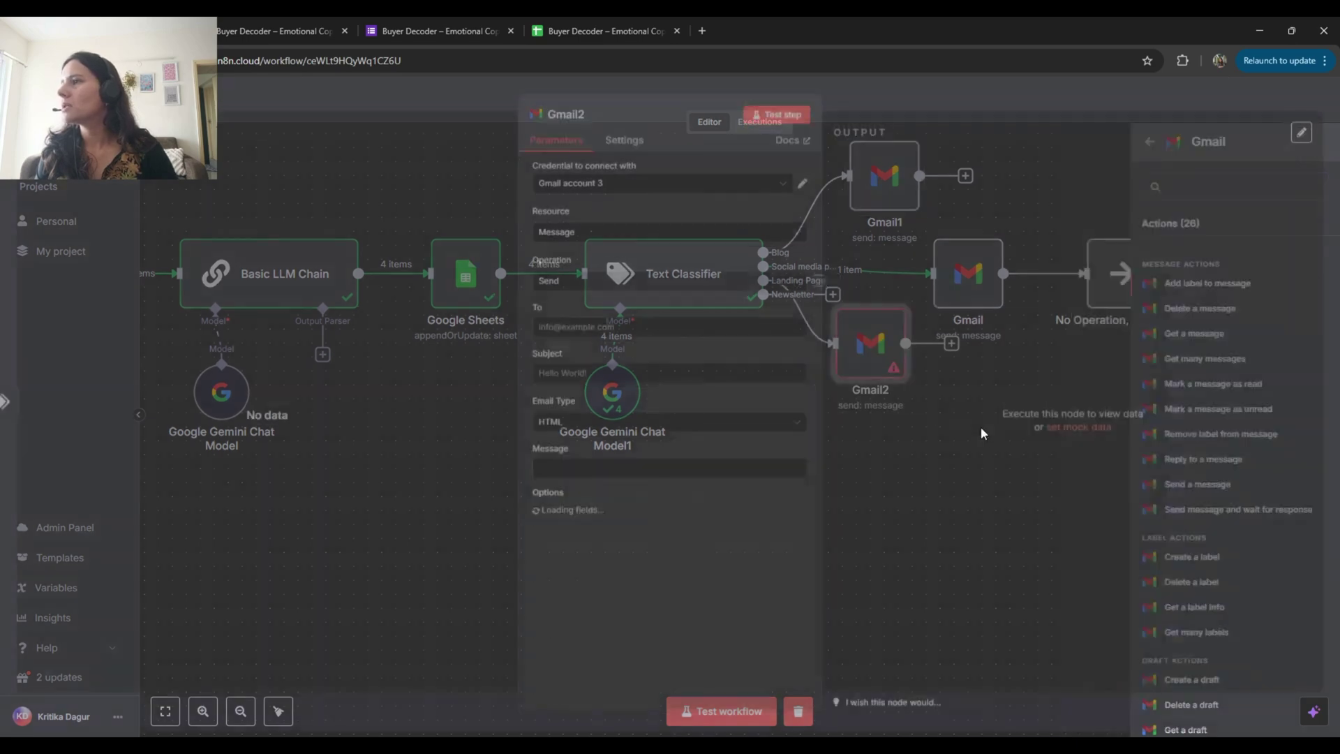
# Set the Gmail2 node's subject to "Hey there 👋, Here's the Newsletter draft you requested"
pyautogui.click(591, 332)
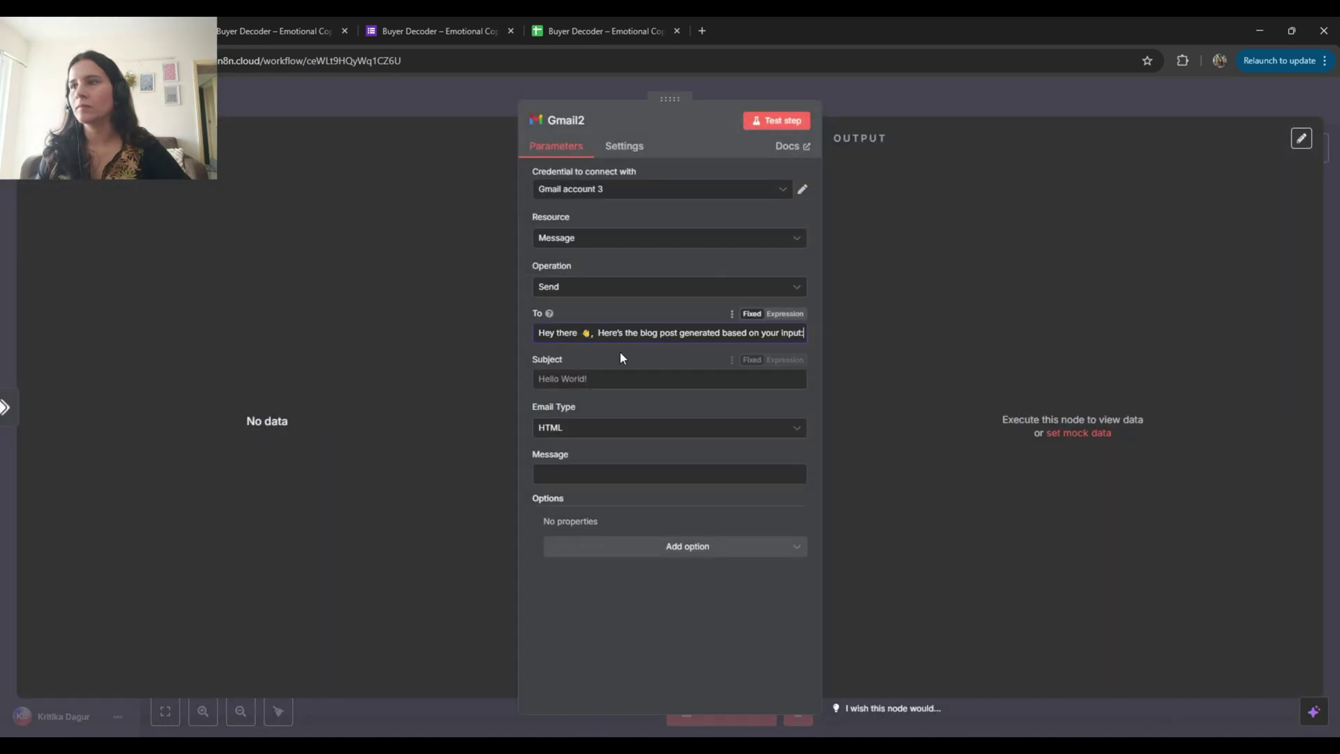
pyautogui.click(646, 379)
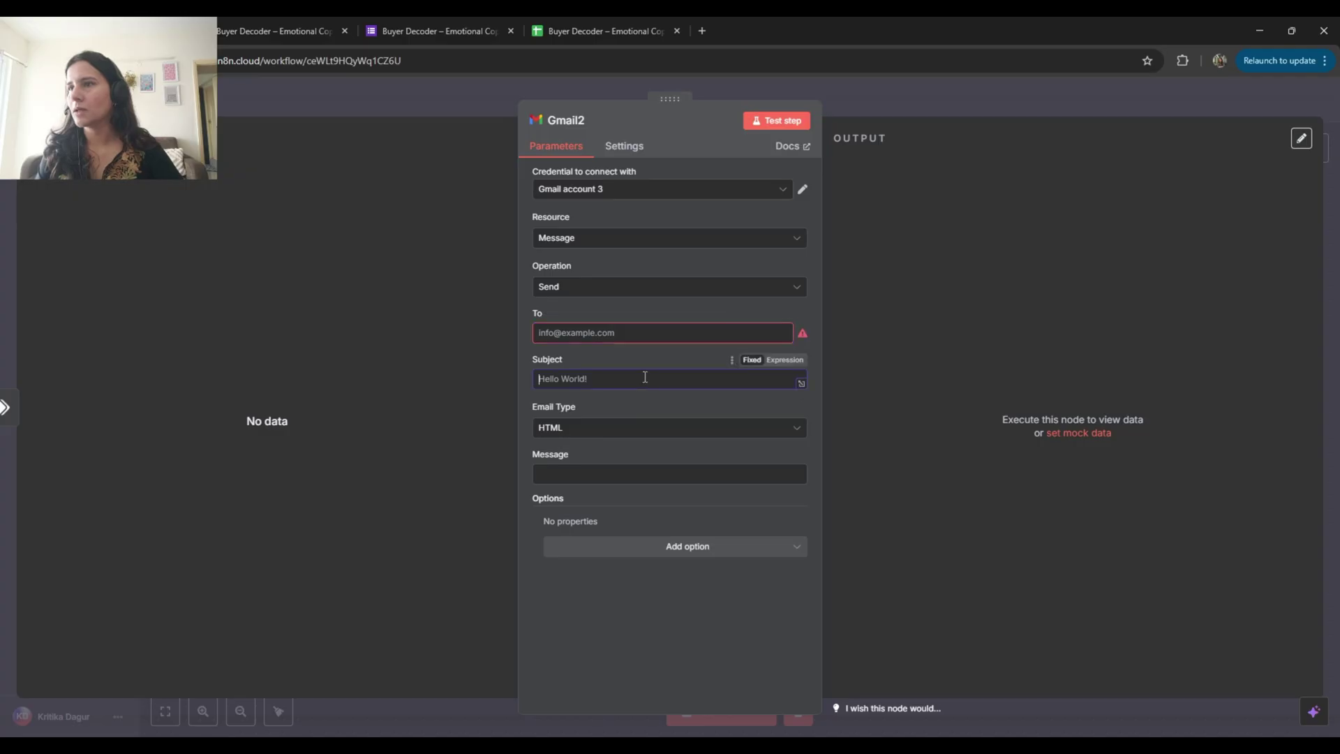
pyautogui.hotkey('ctrl', 'v')
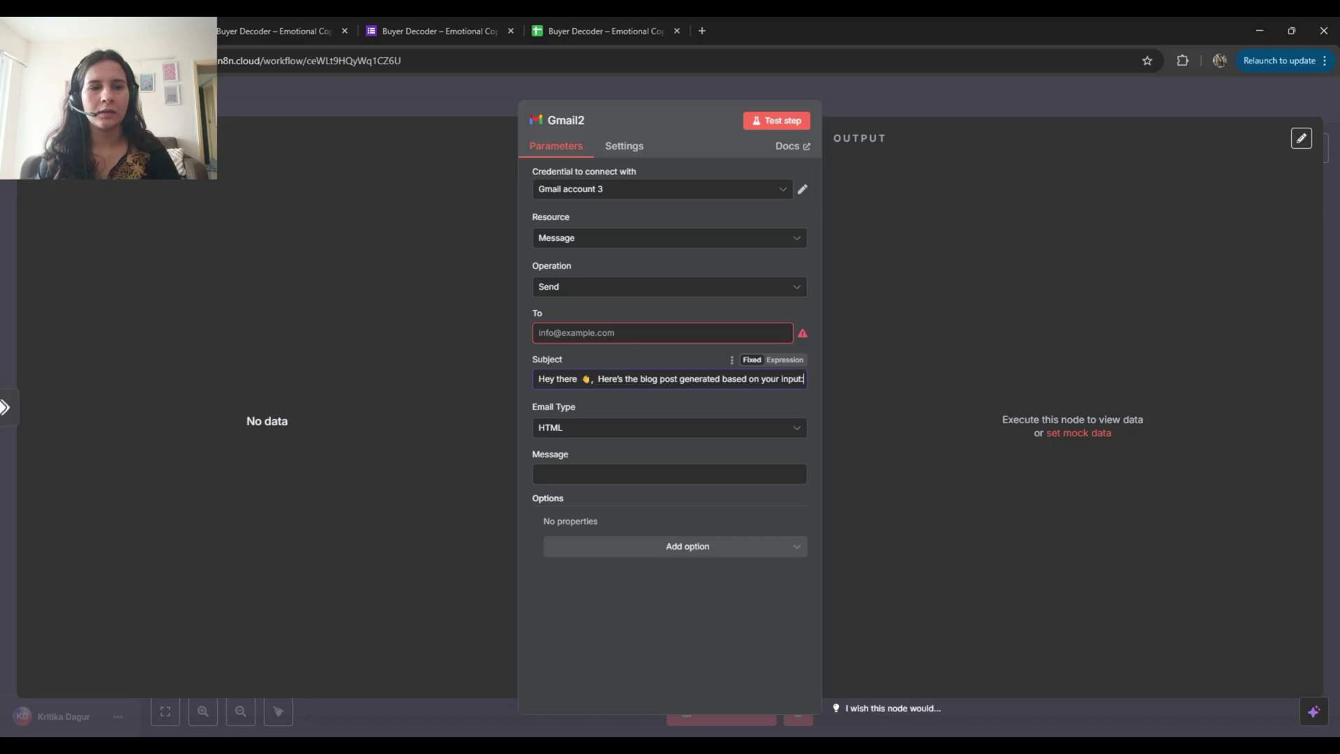
pyautogui.hotkey('alt', 'Tab')
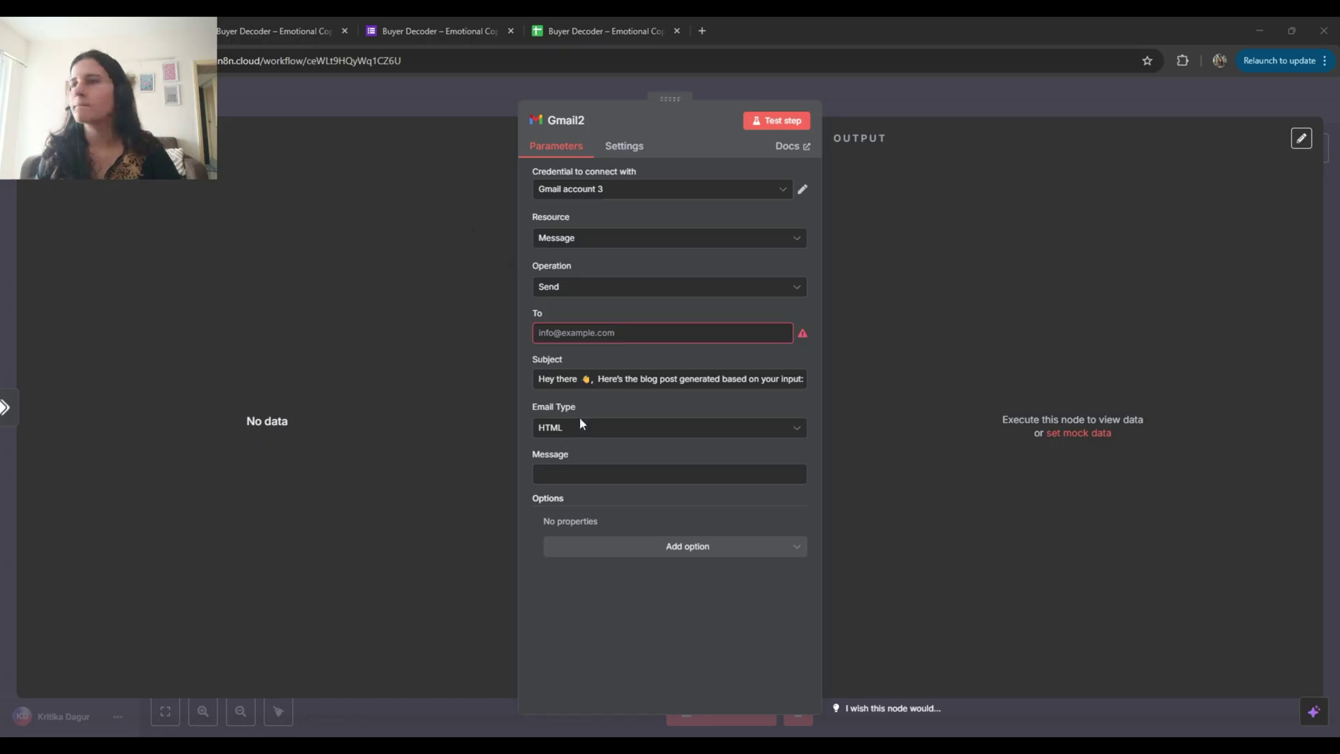
pyautogui.moveTo(640, 378); pyautogui.dragTo(680, 381)
pyautogui.write('Newsletter')
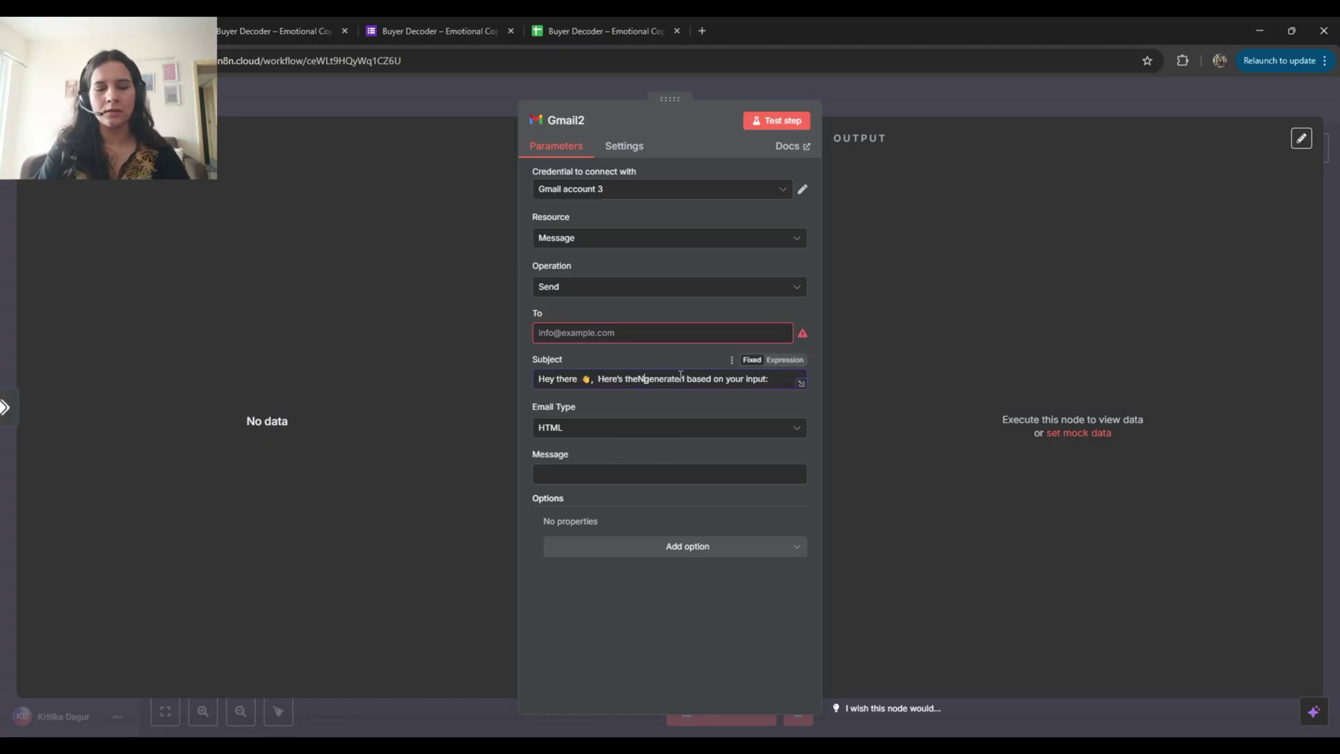
pyautogui.write(' generated')
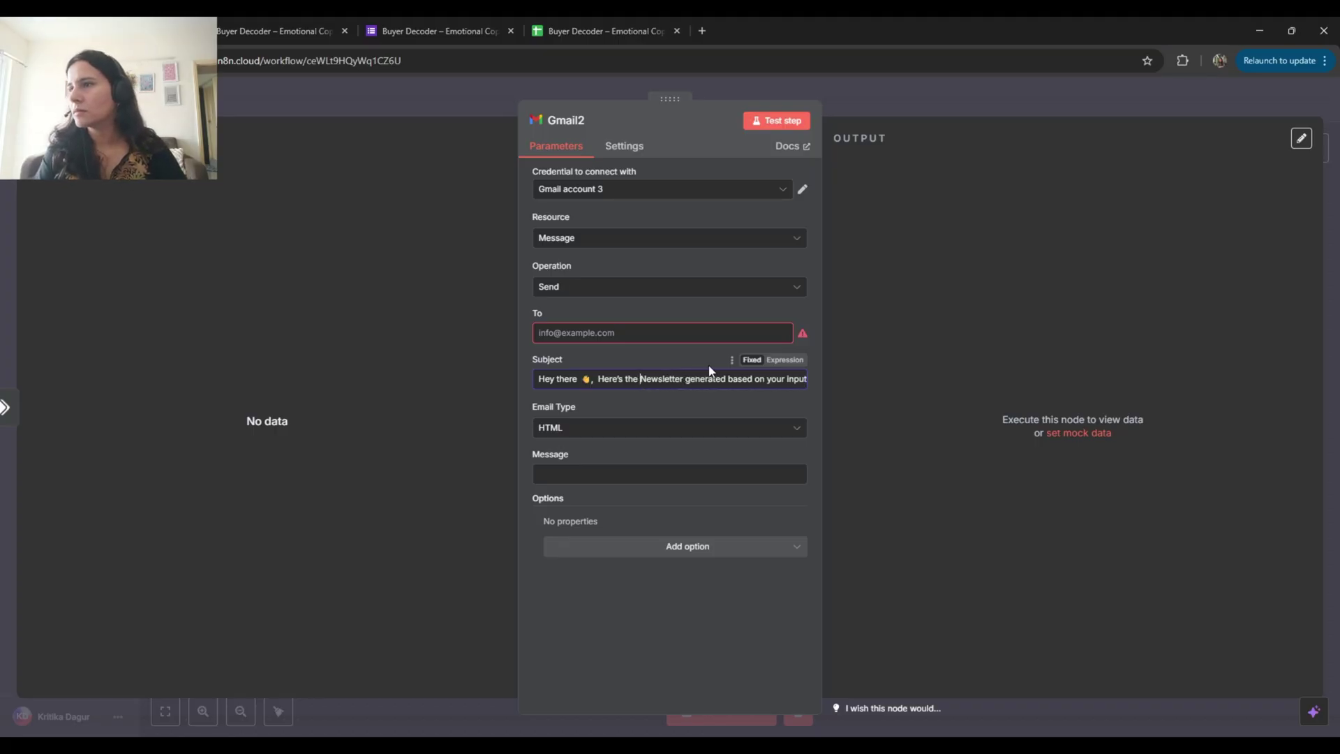
pyautogui.moveTo(683, 379); pyautogui.dragTo(811, 383)
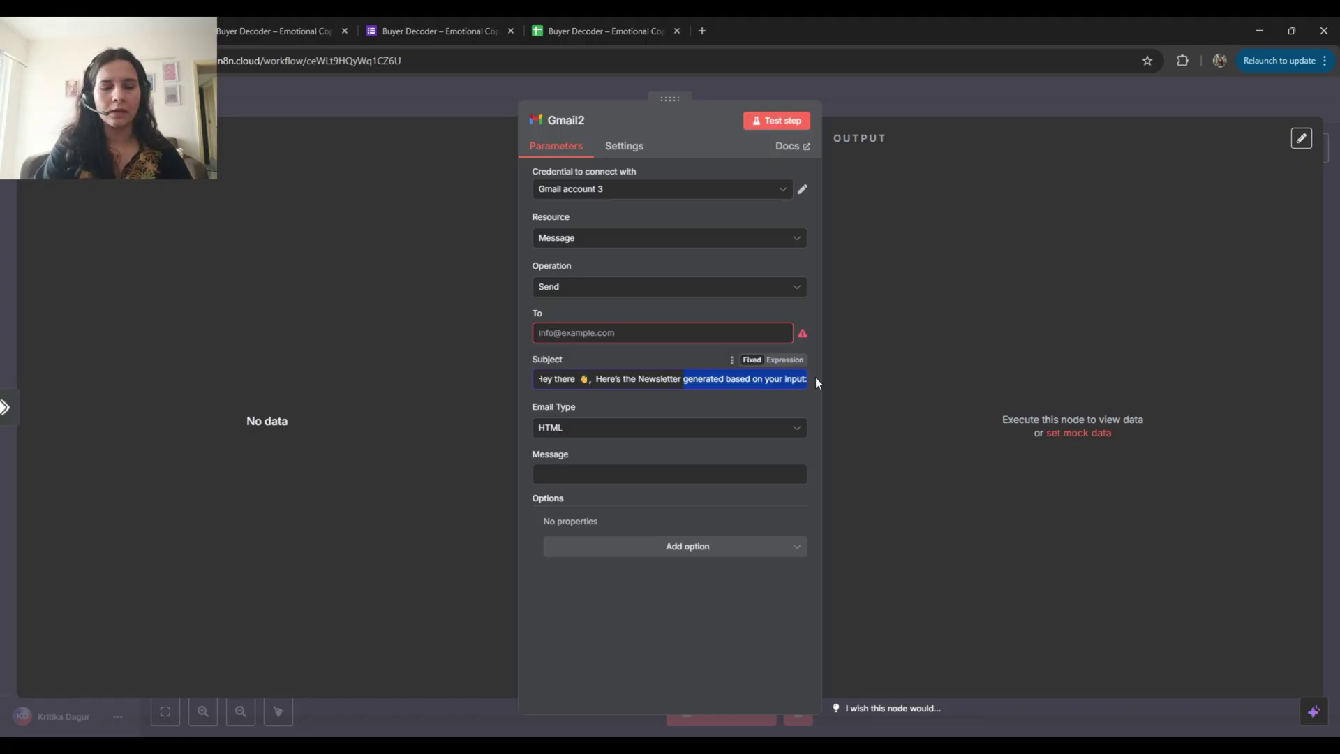
pyautogui.write('draft ')
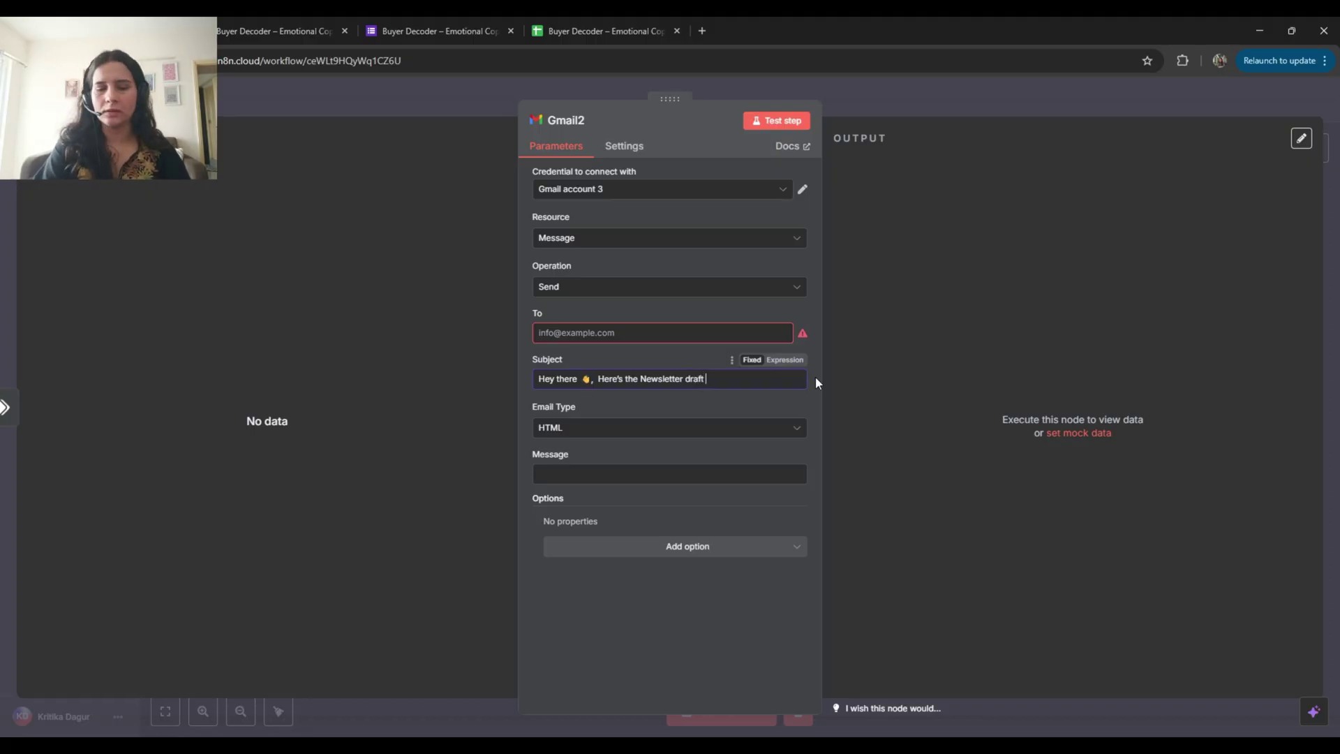
pyautogui.write('you')
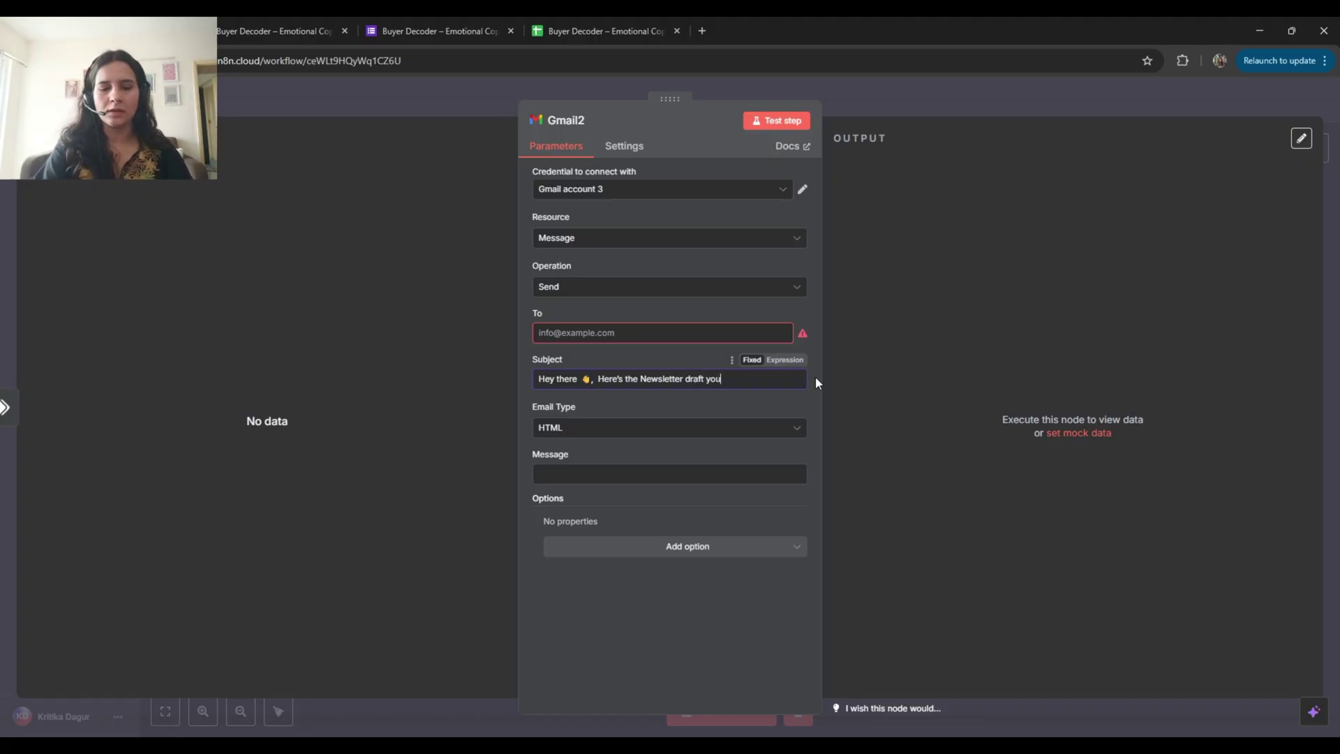
pyautogui.write(' requested')
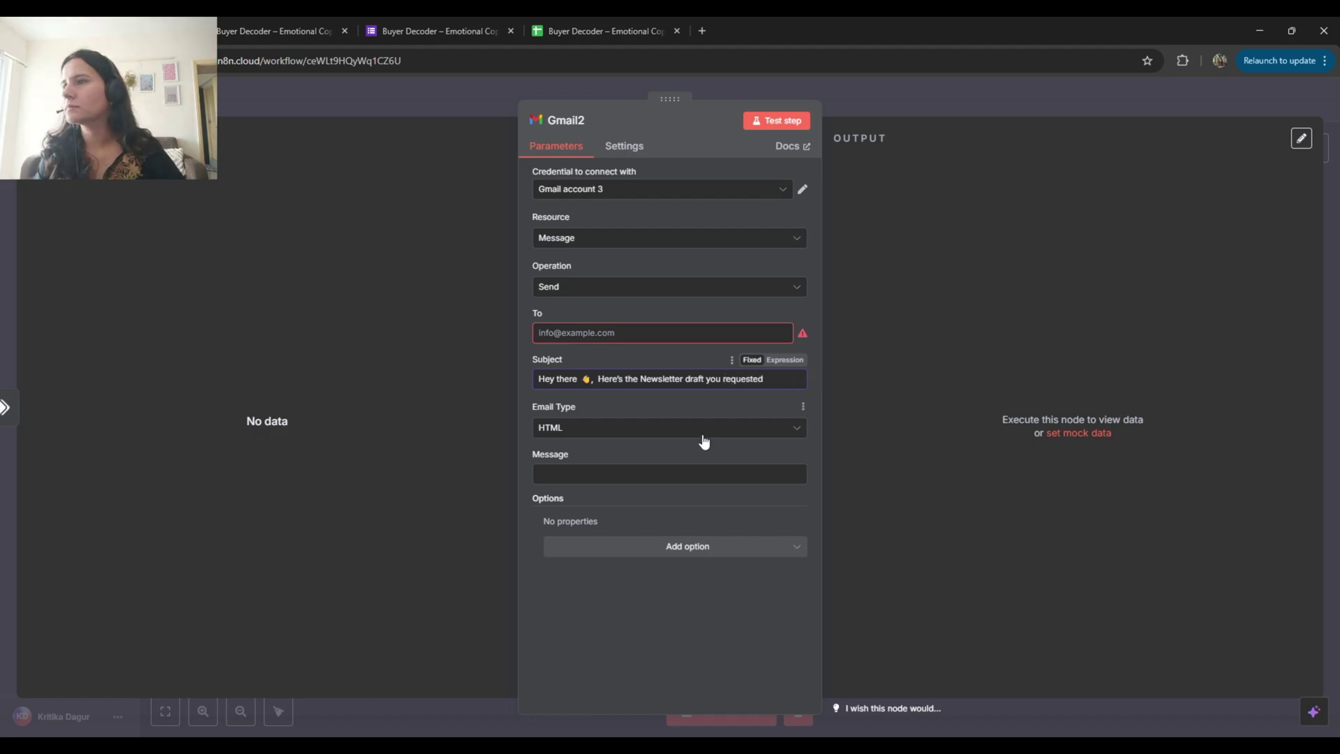
# Set the Gmail2 node's email type to Text and its message to "Hi 👋, Here's your AI-generated newsletter draft:"
pyautogui.click(589, 439)
pyautogui.click(589, 471)
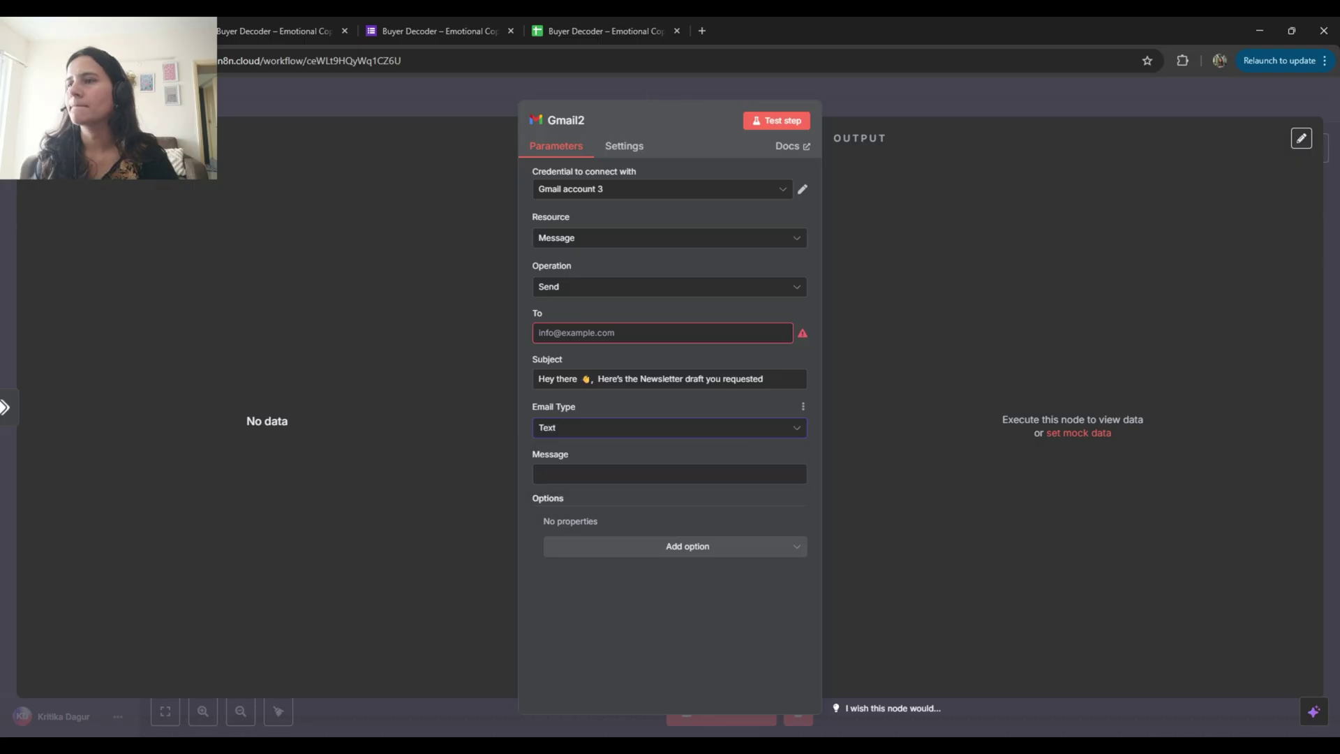
pyautogui.hotkey('alt', 'Tab')
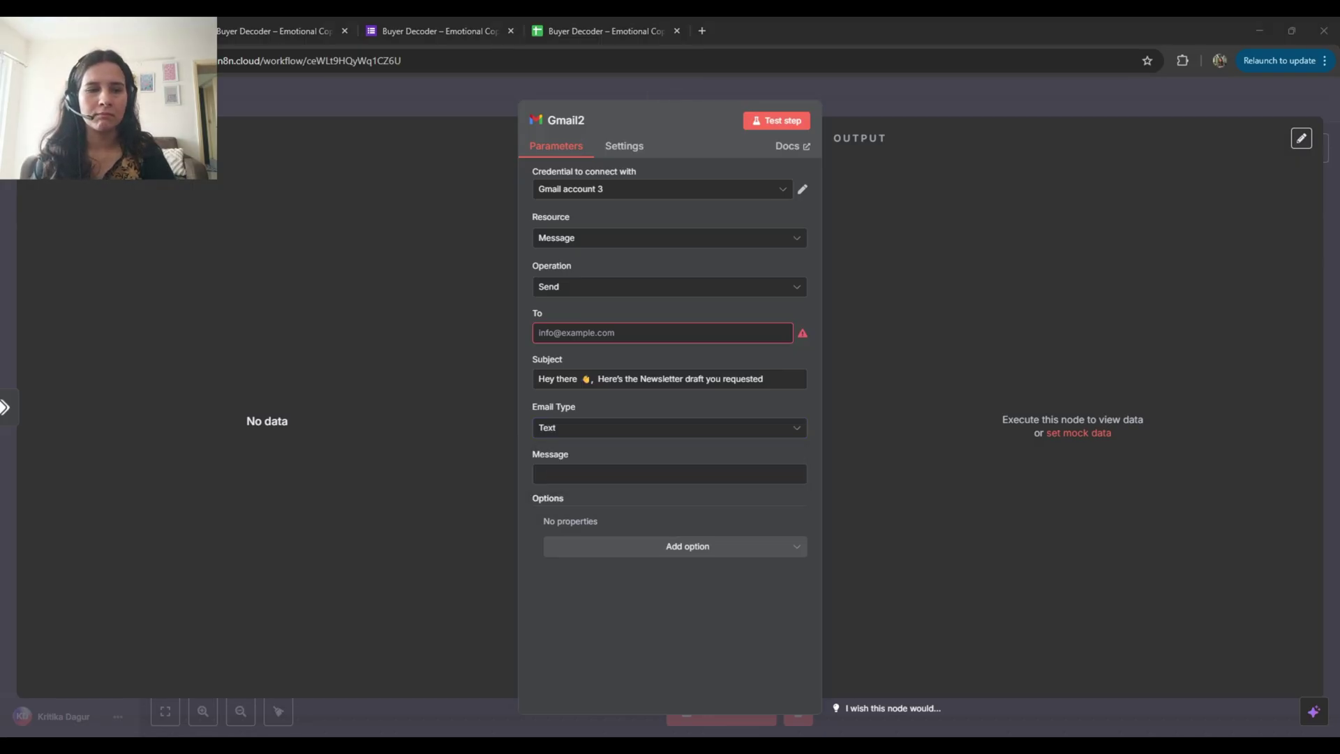
pyautogui.click(580, 473)
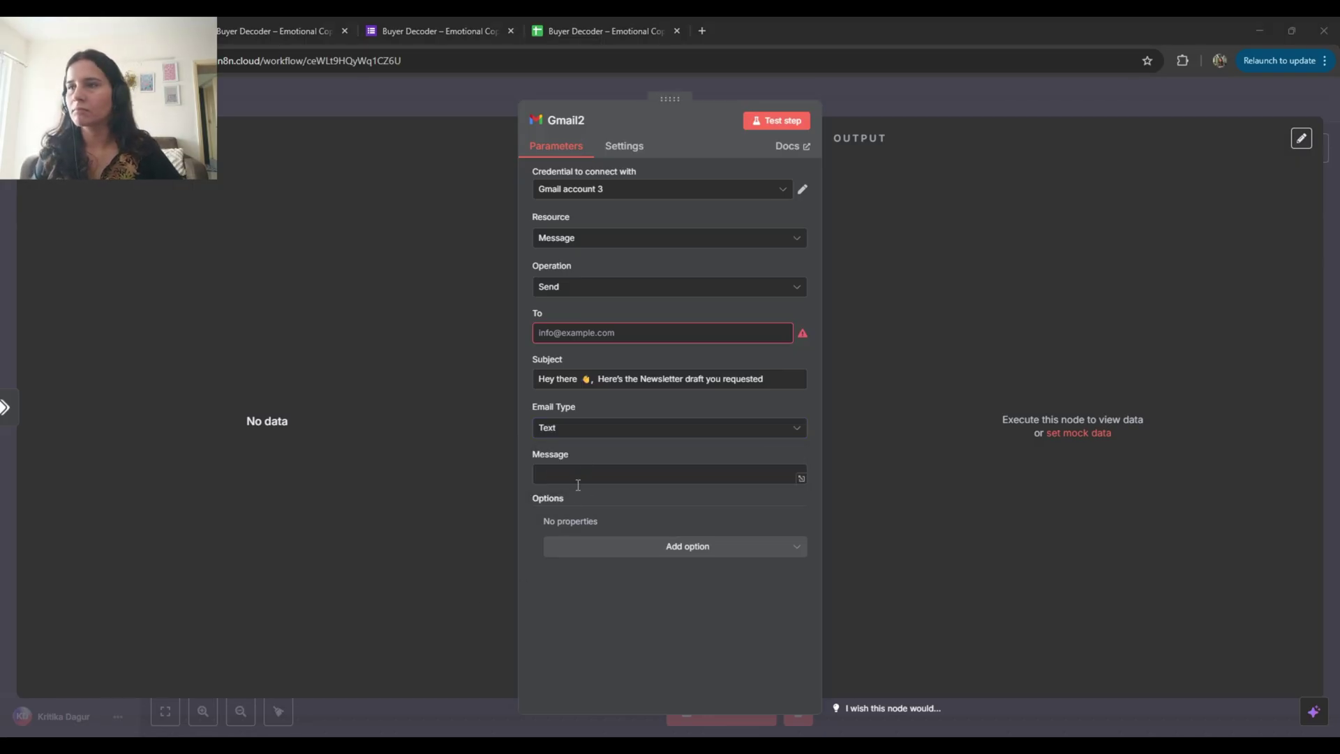
pyautogui.write("Hi 👋, Here's your AI-generated newsletter draft:")
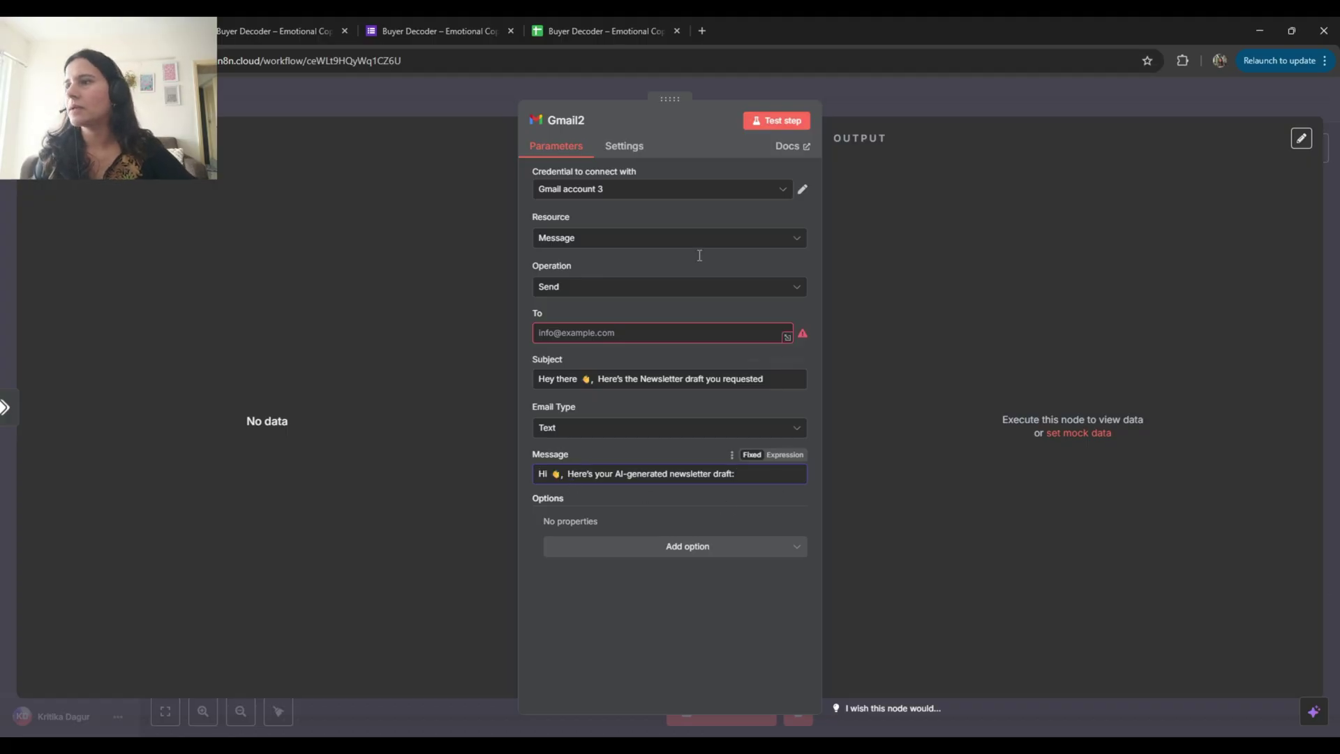
pyautogui.press('Escape')
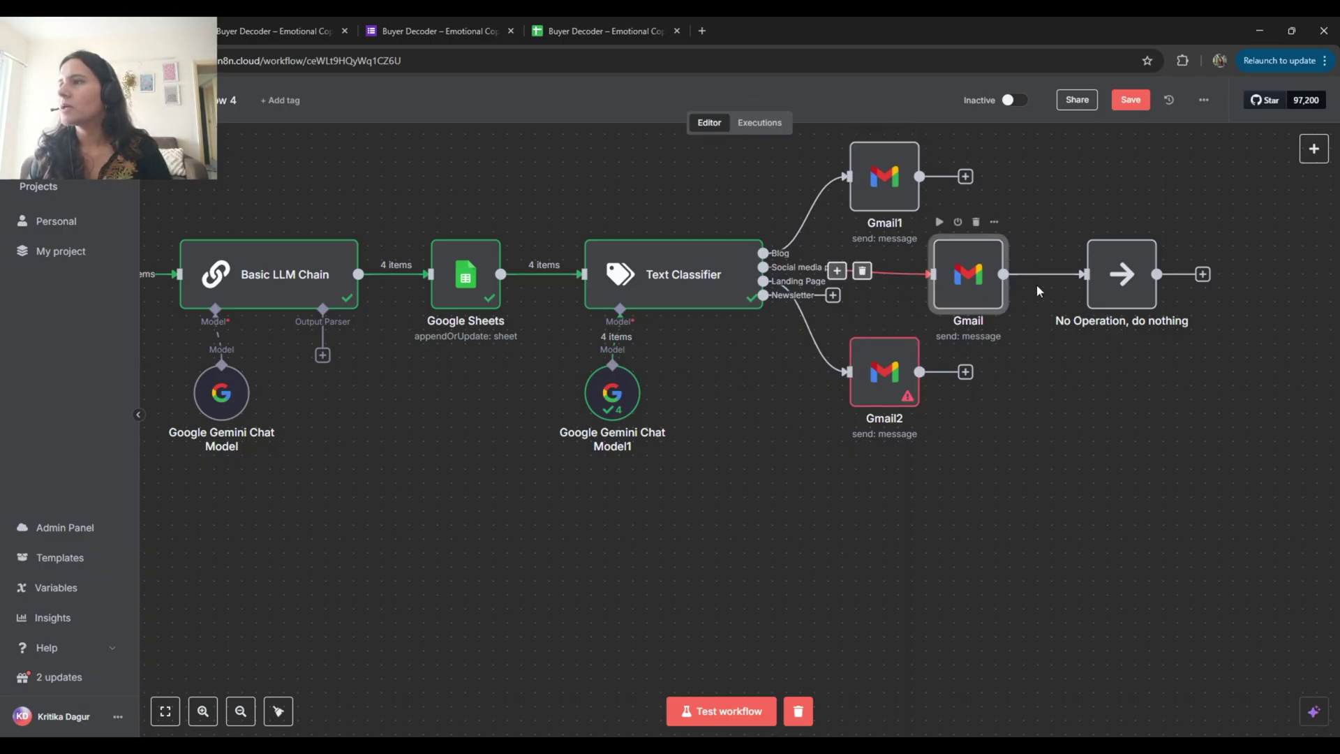
# Copy the recipient expression {{ $('Remove Duplicates').item.json['Email Address'] }} from the social media Gmail node into the Gmail2 node
pyautogui.doubleClick(971, 286)
pyautogui.moveTo(598, 355); pyautogui.dragTo(538, 315)
pyautogui.hotkey('ctrl', 'c')
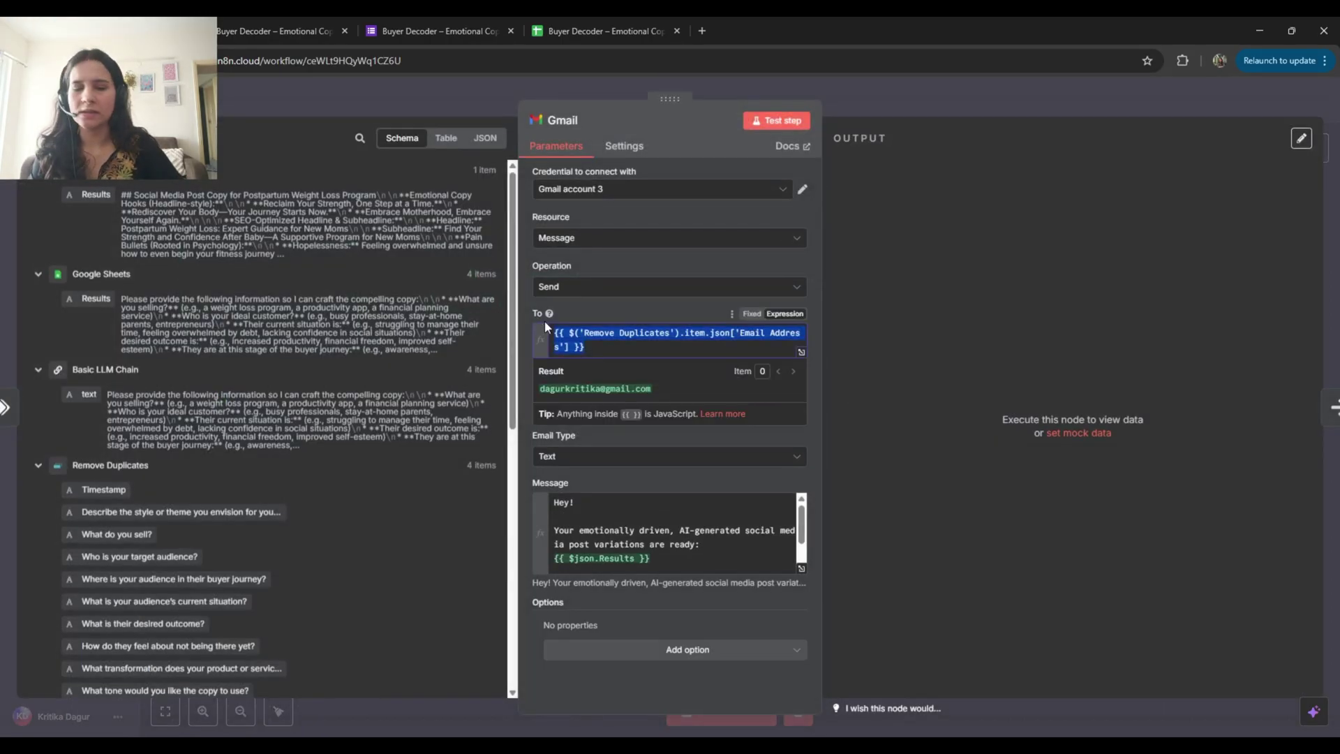
pyautogui.press('Escape')
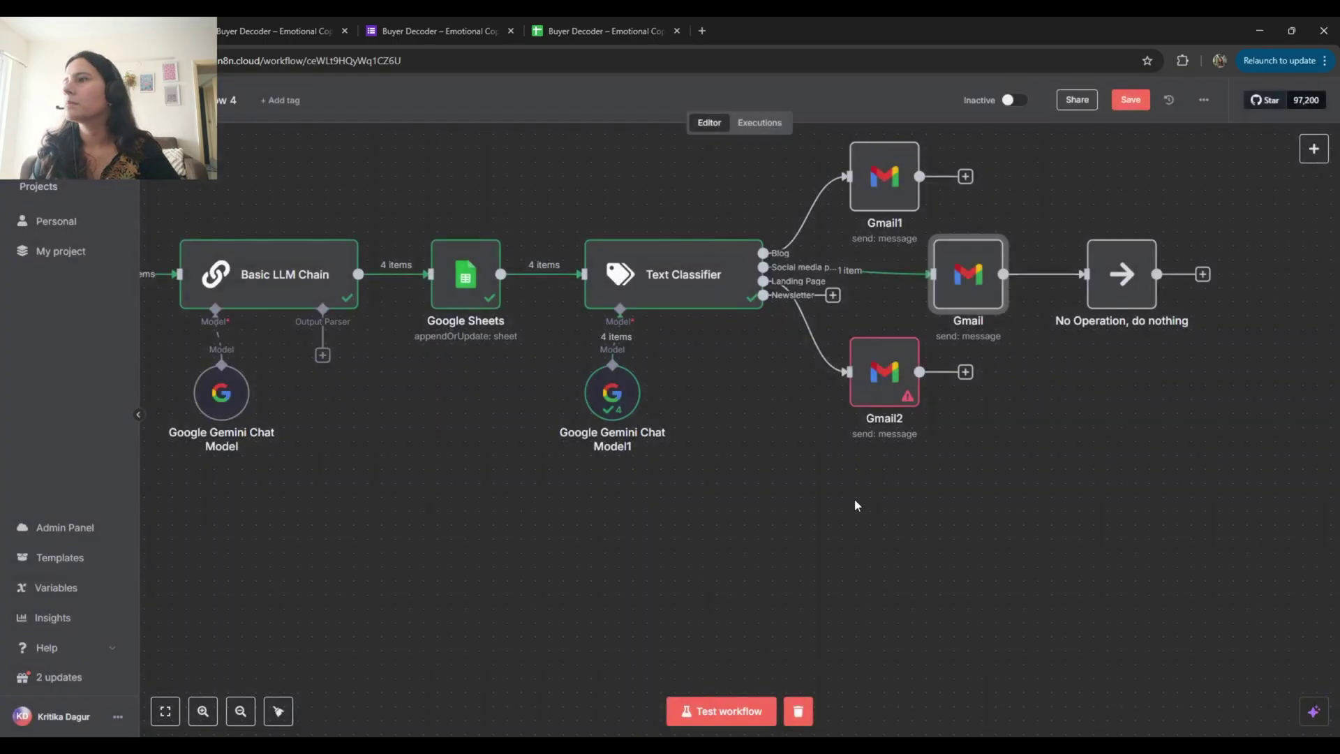
pyautogui.click(871, 402)
pyautogui.doubleClick(871, 403)
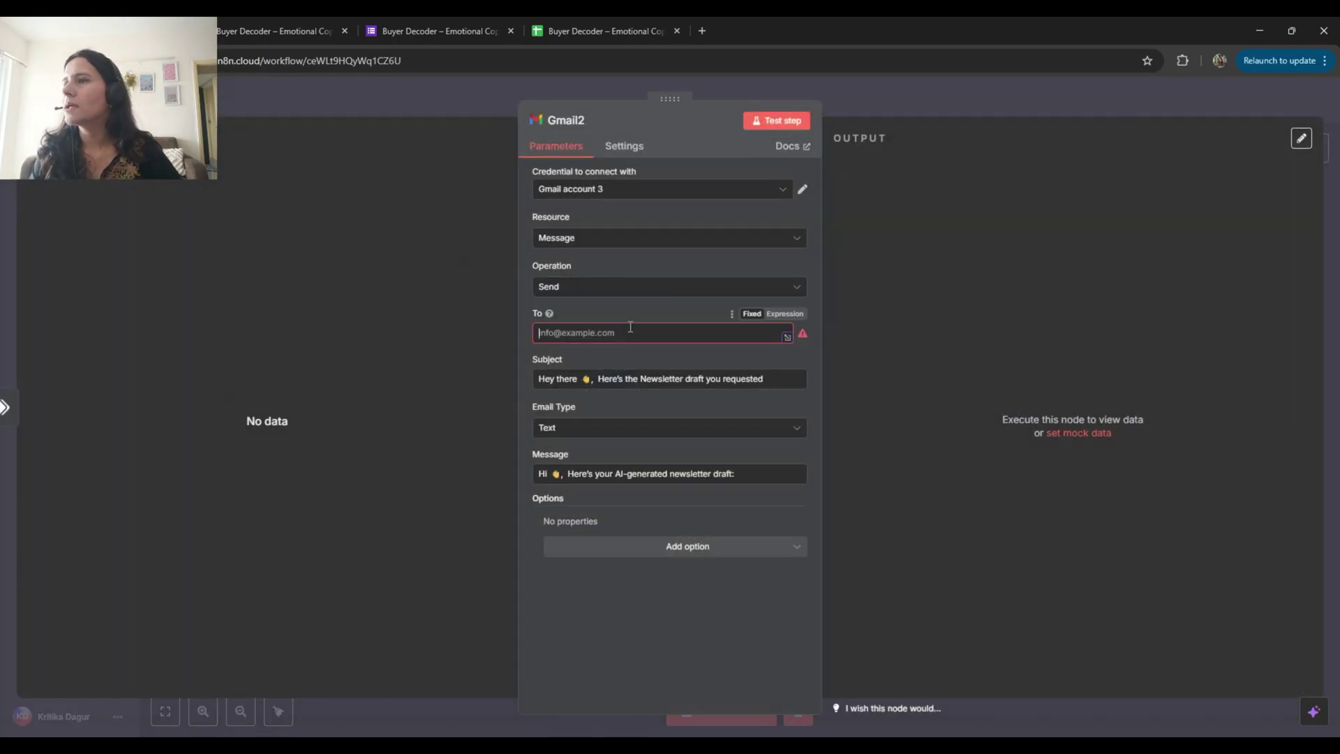
pyautogui.hotkey('ctrl', 'v')
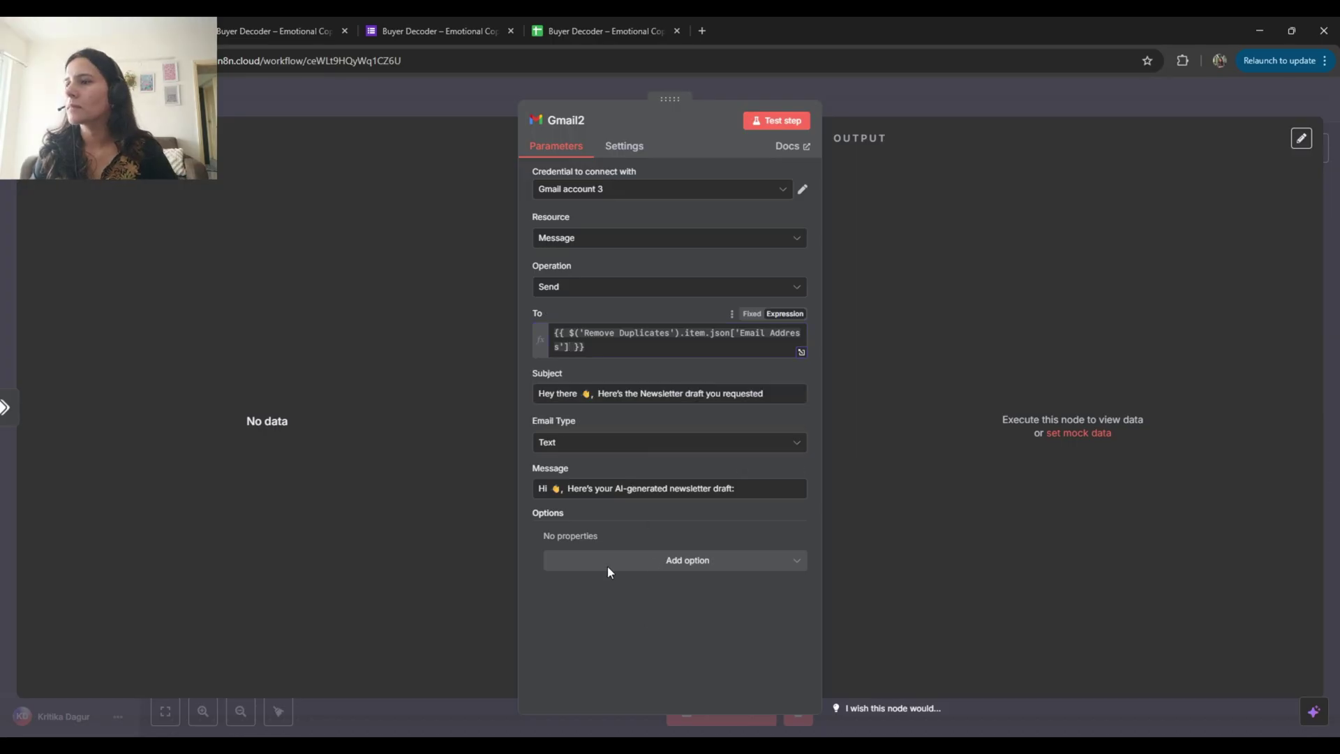
pyautogui.press('Escape')
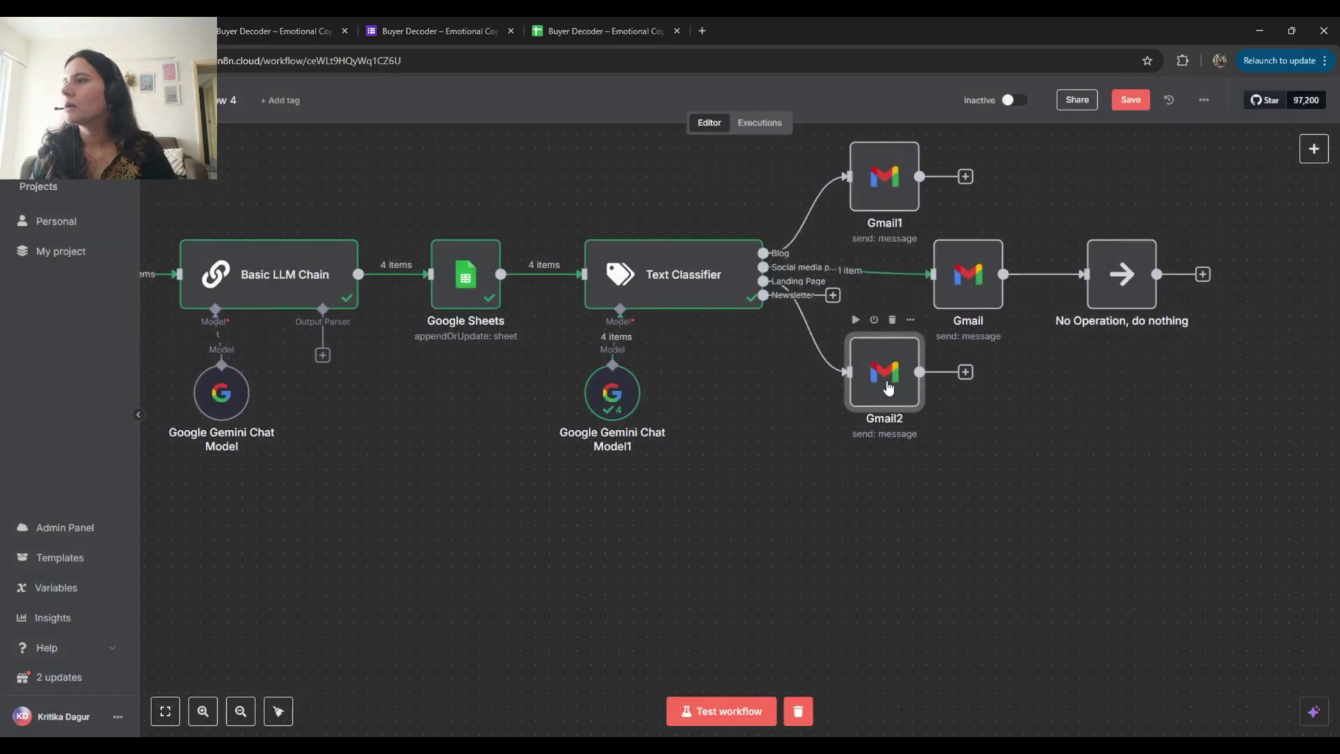
# Move the Gmail2 node further down and add a Gmail "Send a message" node to the Text Classifier's Newsletter branch
pyautogui.moveTo(892, 377); pyautogui.dragTo(926, 308)
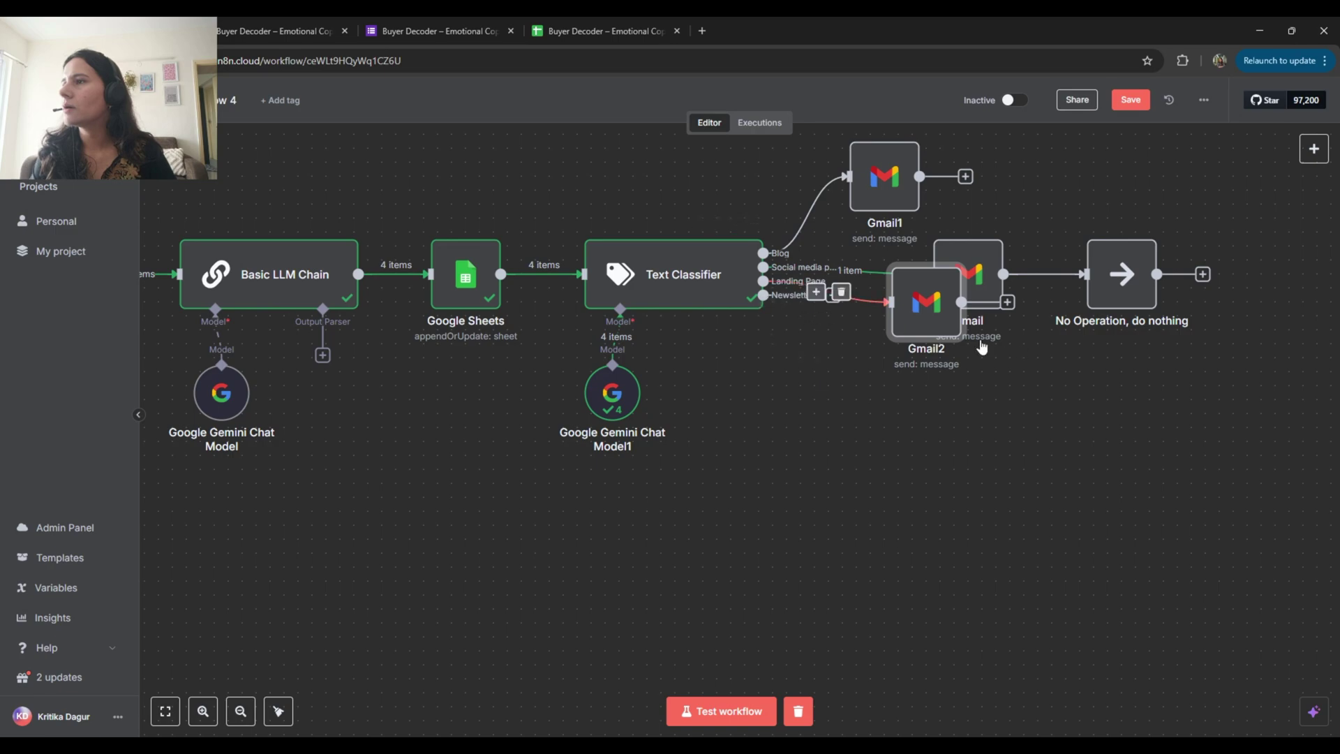
pyautogui.moveTo(912, 331); pyautogui.dragTo(912, 485)
pyautogui.click(833, 295)
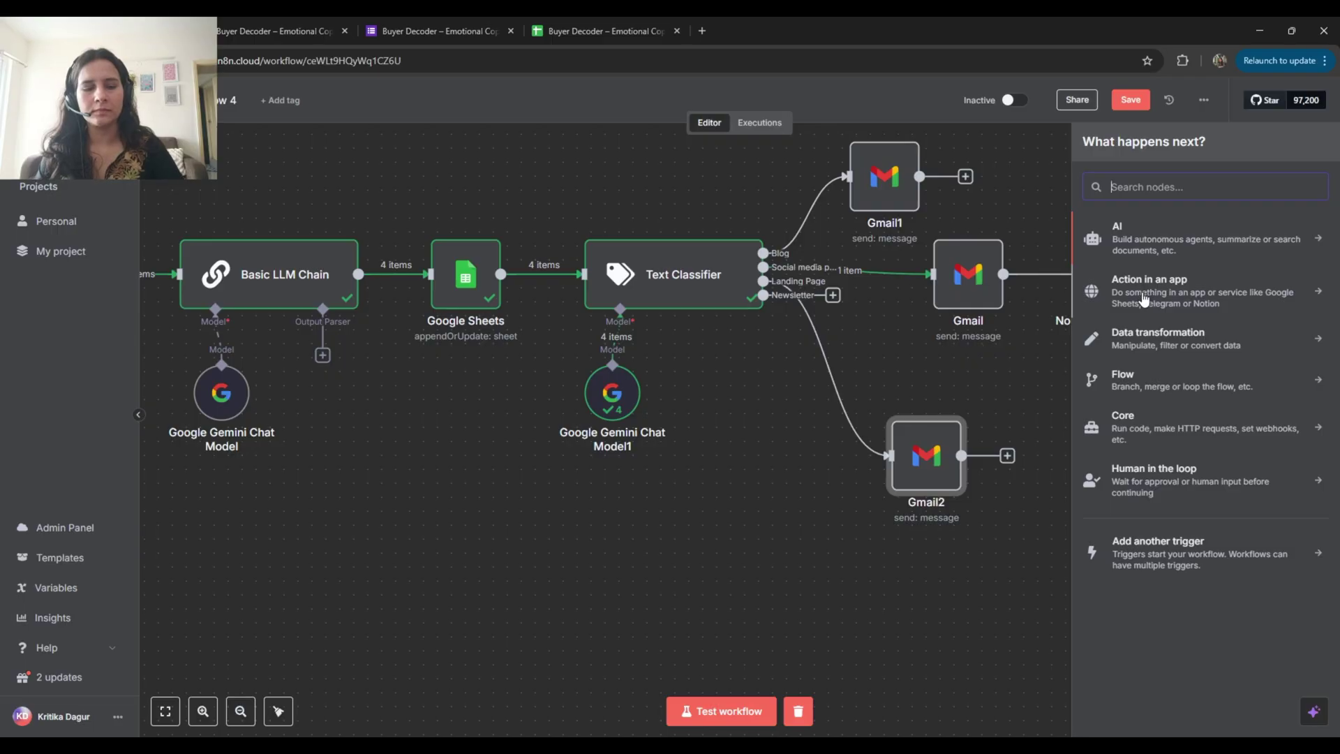
pyautogui.write('gm')
pyautogui.press('Return')
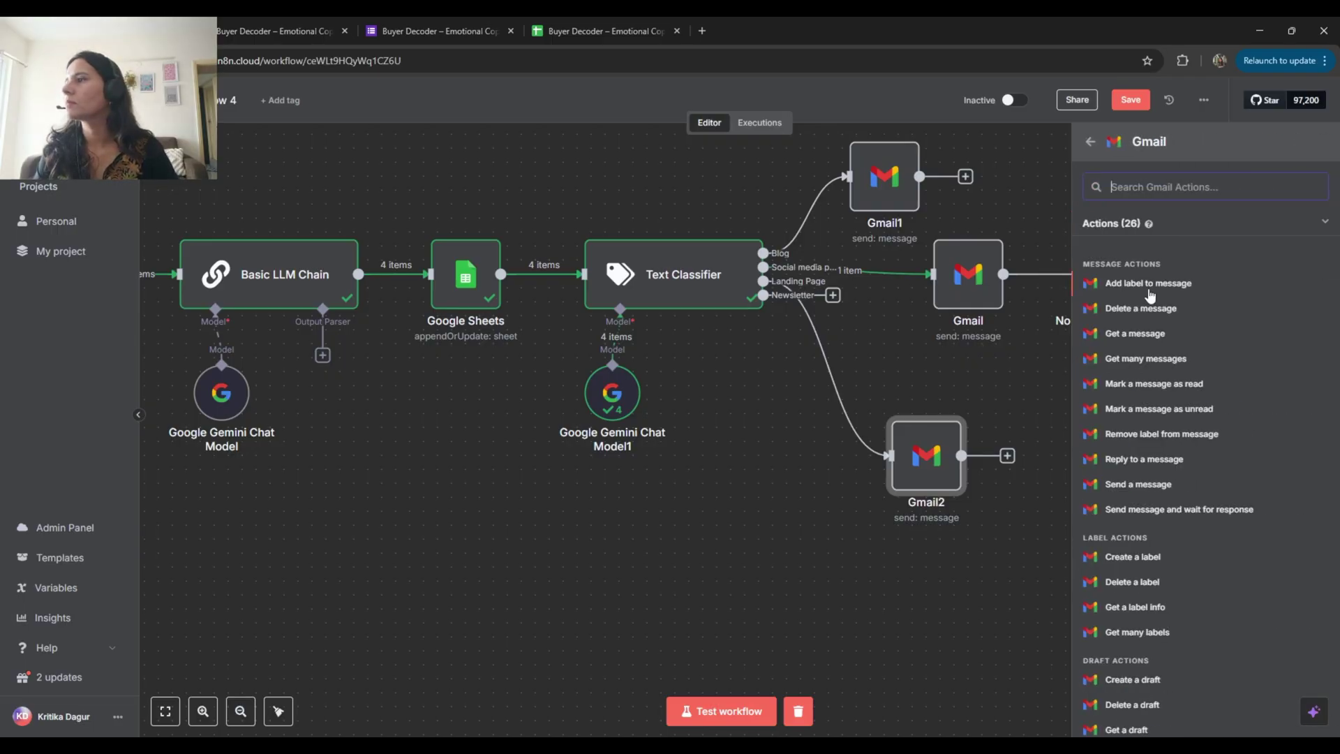
pyautogui.click(1130, 485)
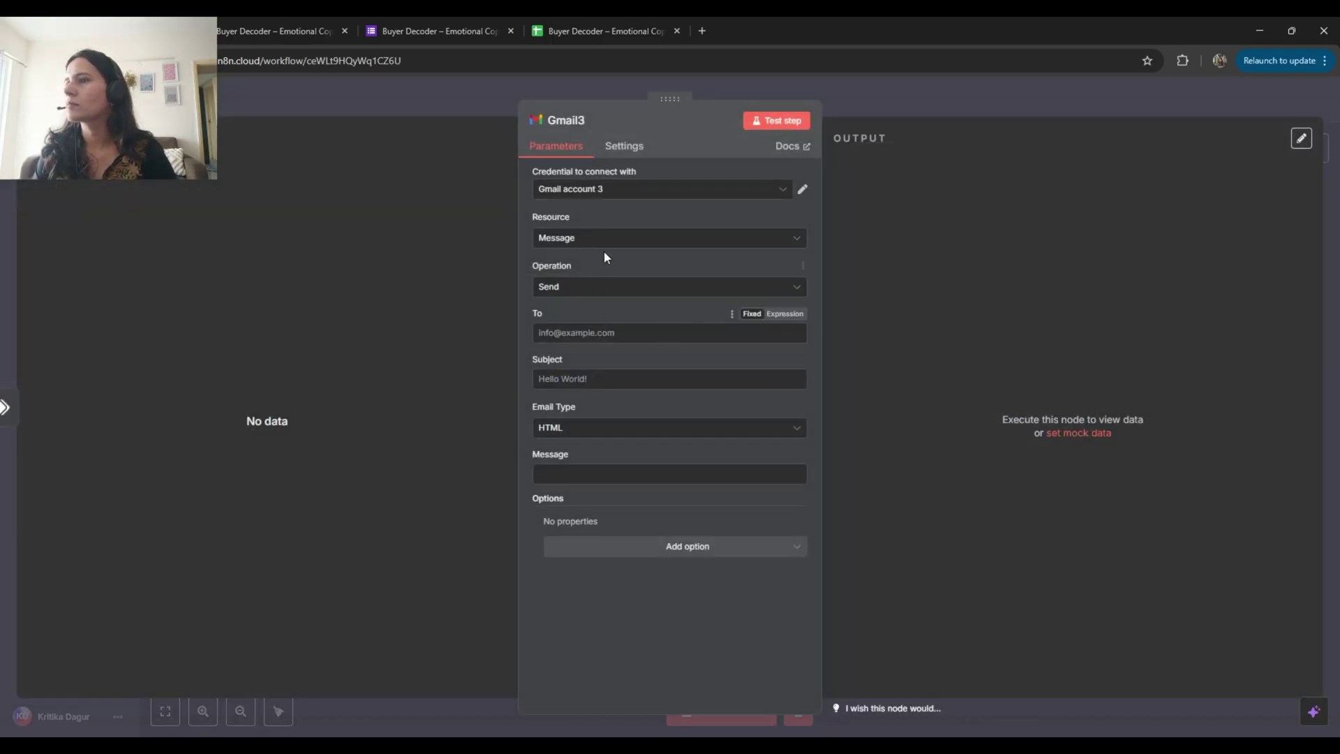
# Set the Gmail3 node's recipient to {{ $('Remove Duplicates').item.json['Email Address'] }} and its subject to "Newsletter Draft: – Ready for Review"
pyautogui.hotkey('ctrl', 'v')
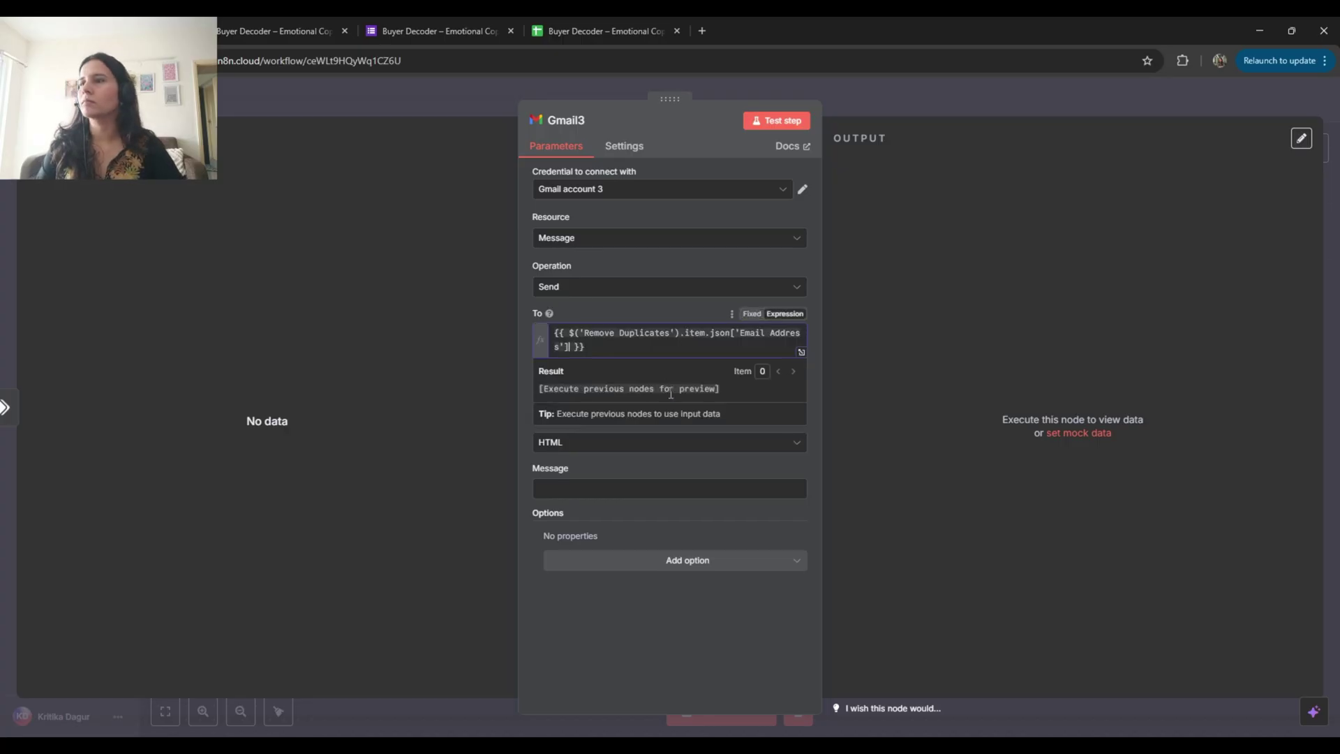
pyautogui.click(650, 470)
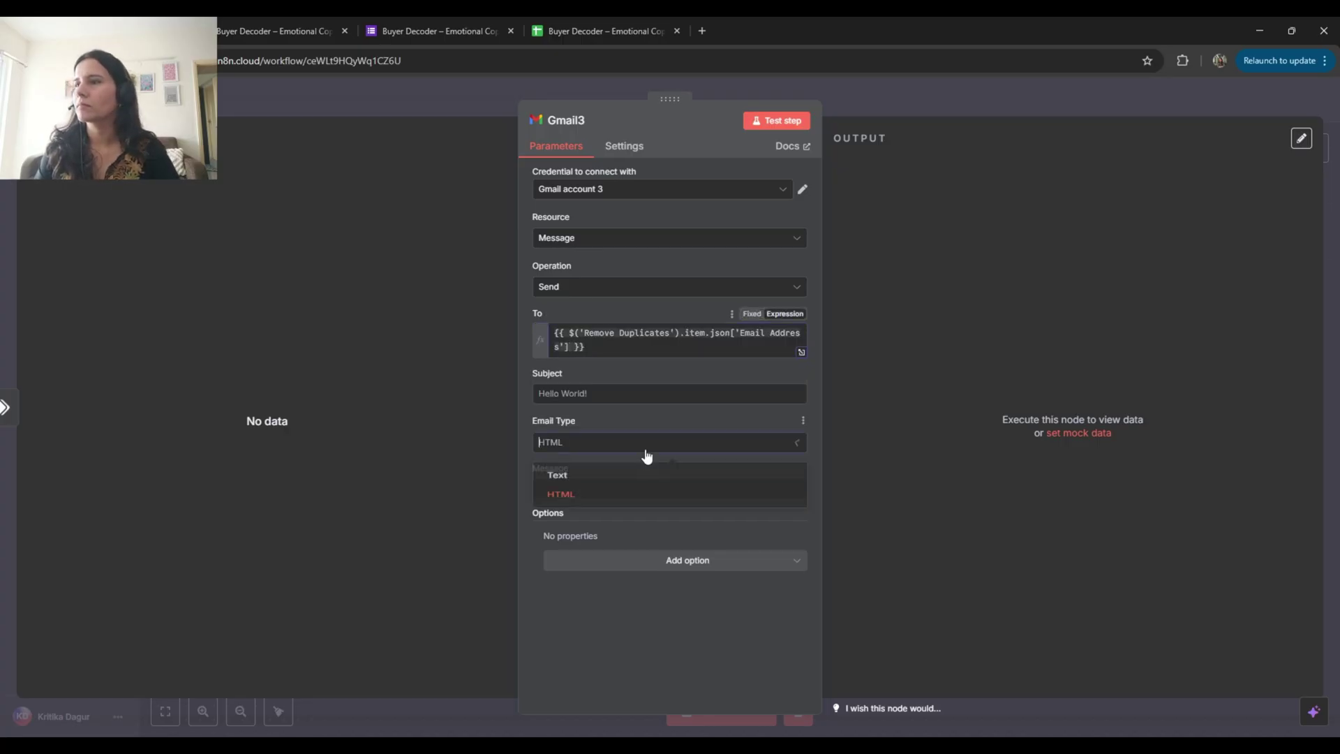
pyautogui.click(631, 392)
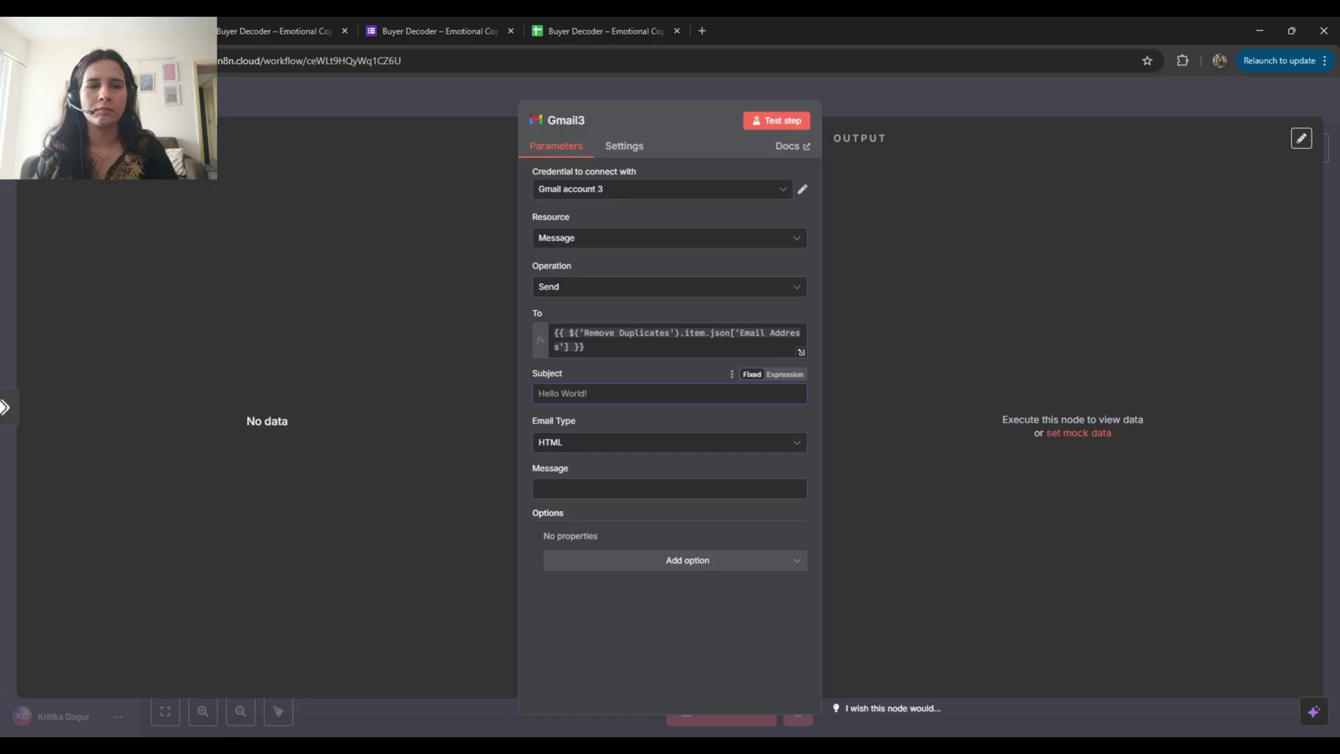
pyautogui.hotkey('alt', 'Tab')
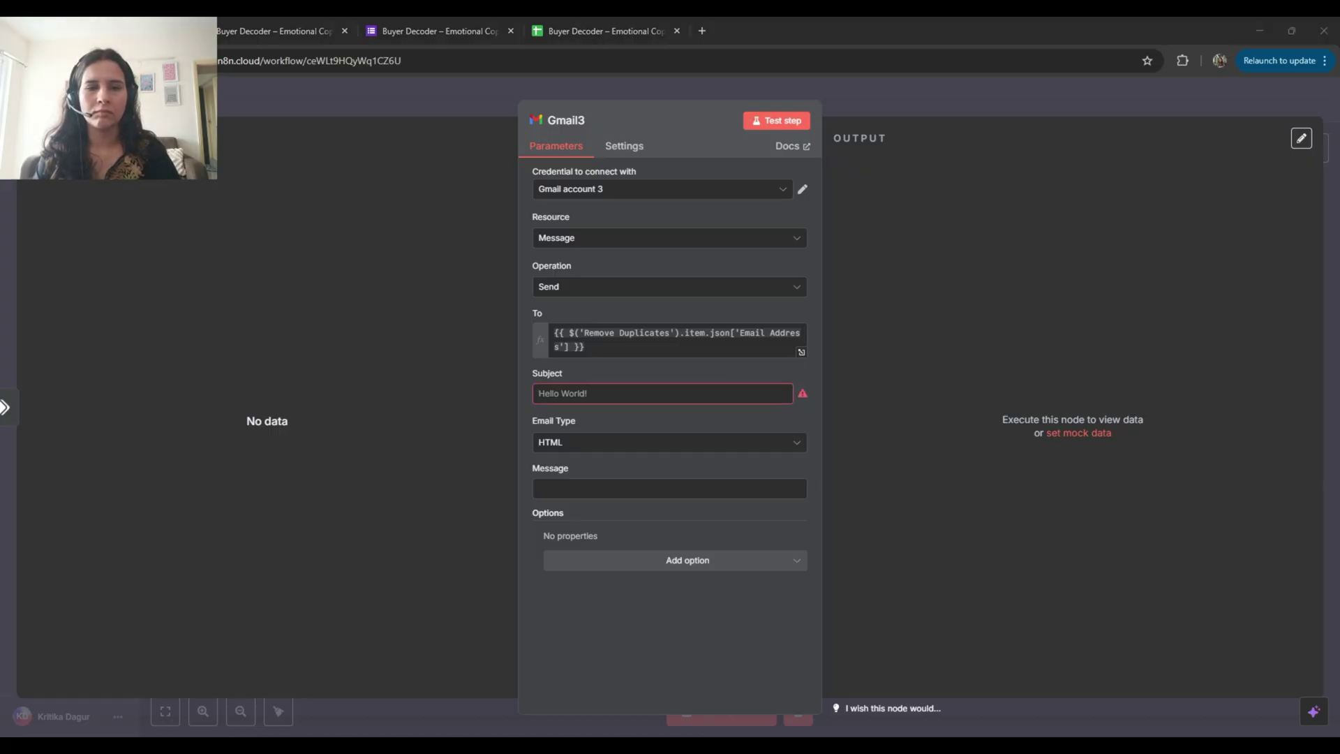
pyautogui.click(595, 401)
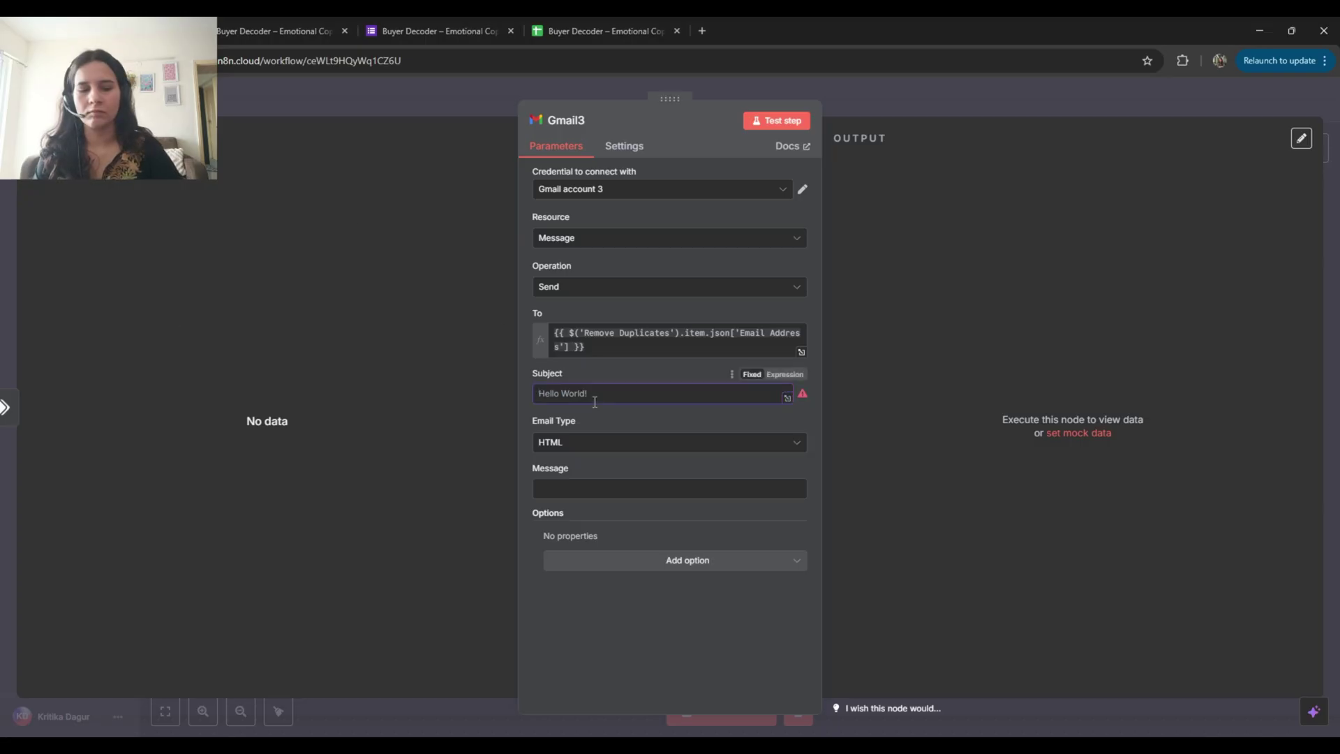
pyautogui.write('Newsletter Draft: "{{subject}}" – Ready for Review')
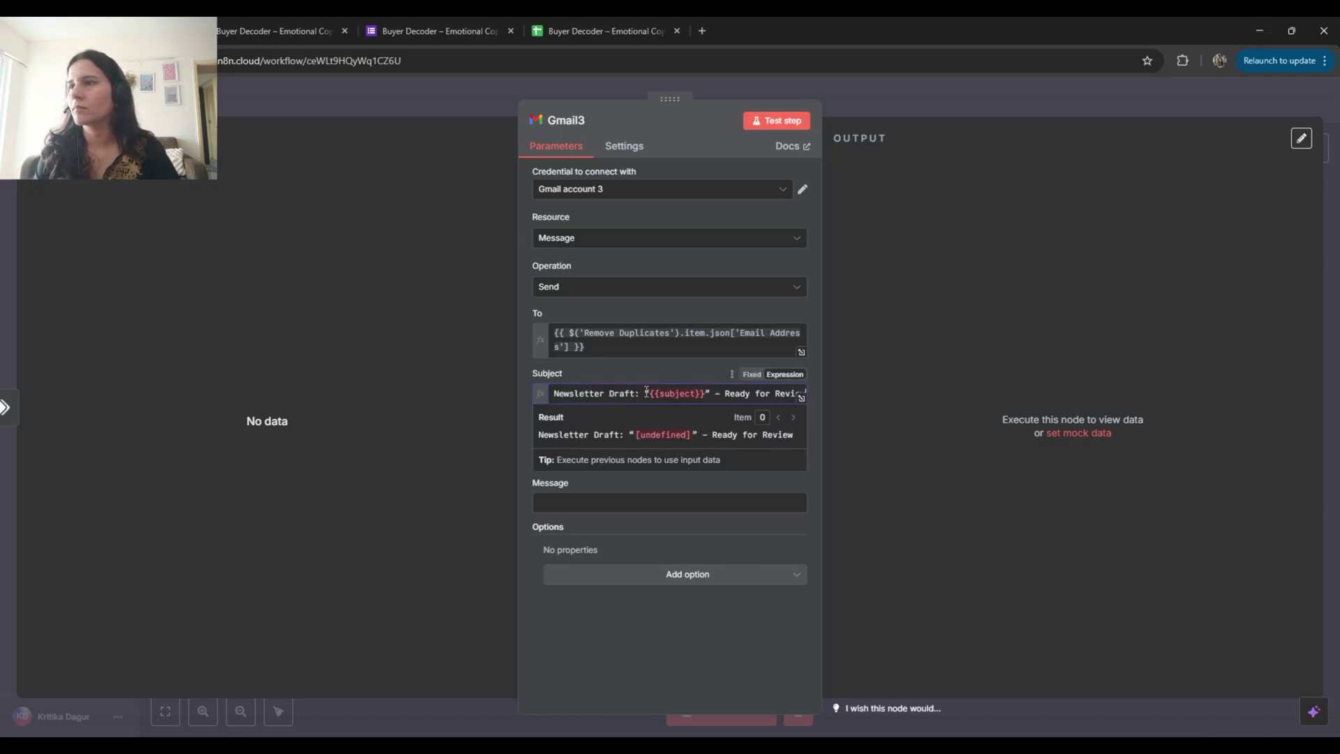
pyautogui.moveTo(646, 392); pyautogui.dragTo(710, 400)
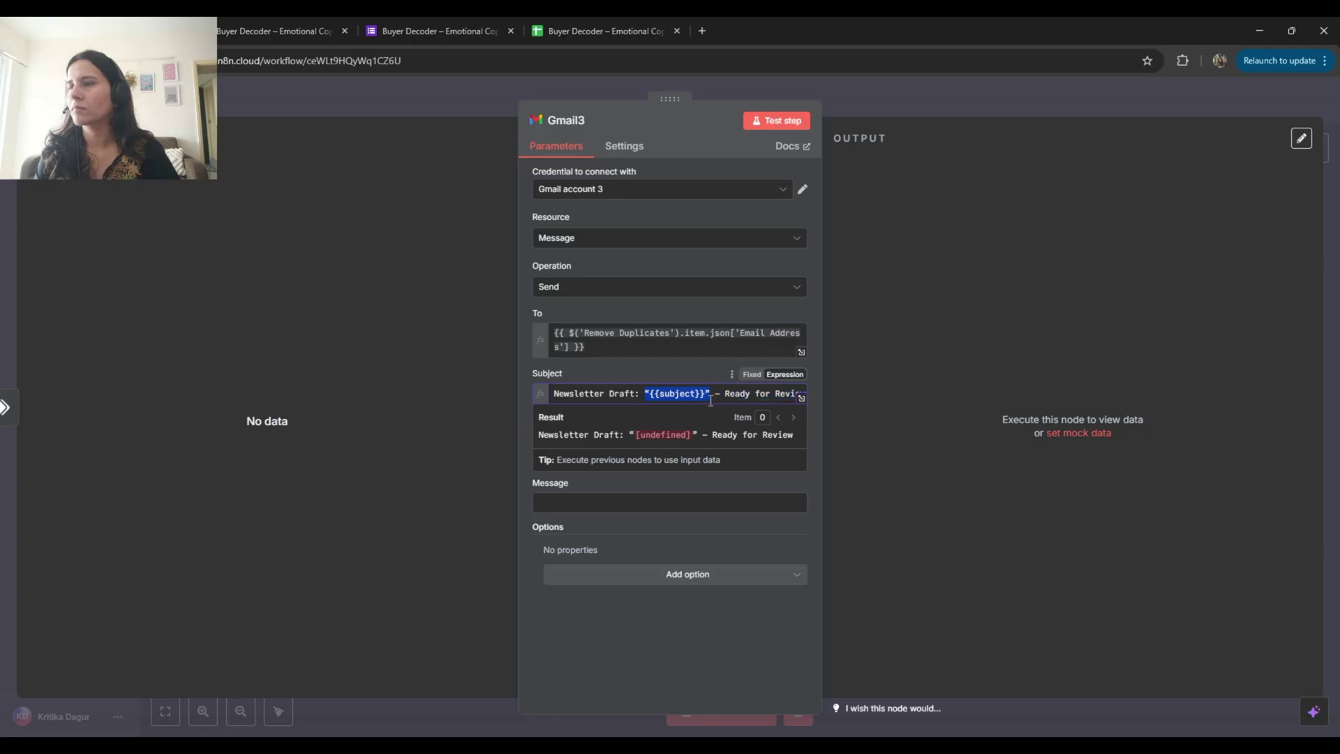
pyautogui.press('BackSpace')
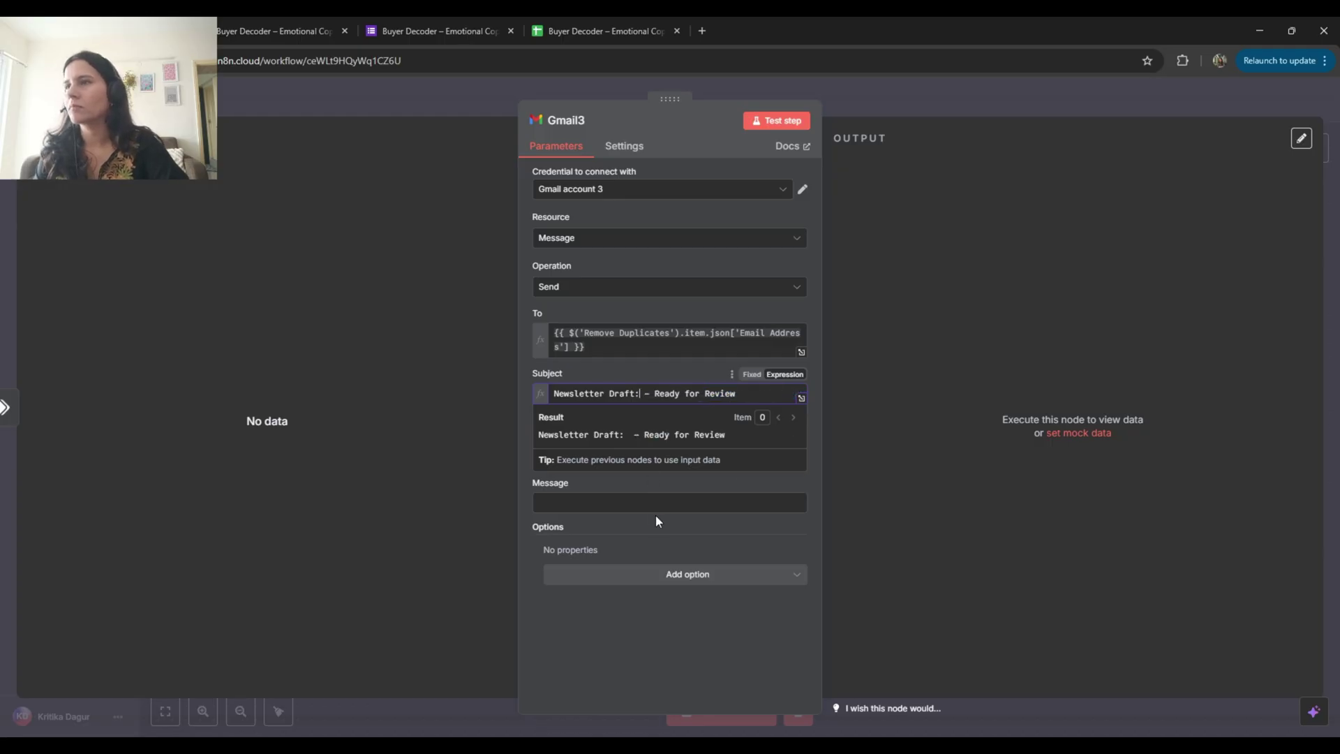
# Set the Gmail3 node's email type to Text and its message to "Hi 👋, Here's your AI-generated newsletter draft:"
pyautogui.click(655, 514)
pyautogui.click(583, 458)
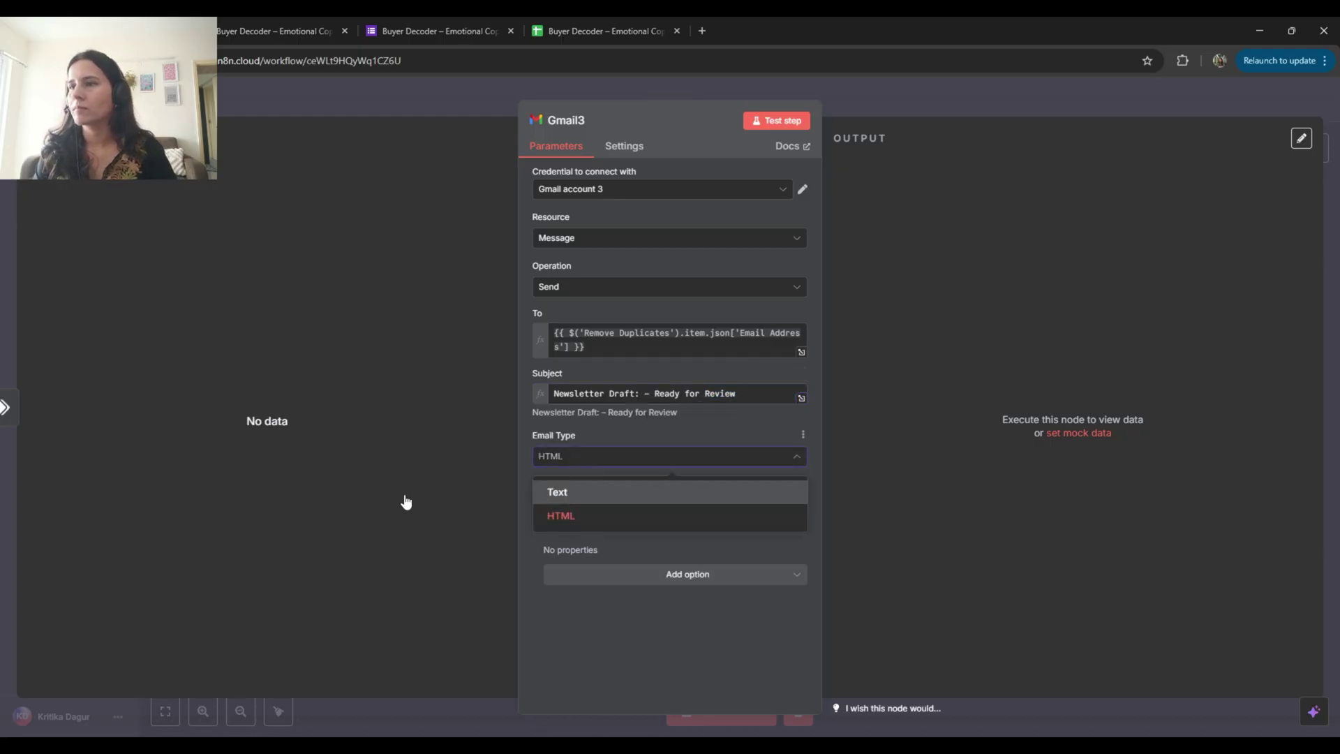
pyautogui.press('Up')
pyautogui.press('Return')
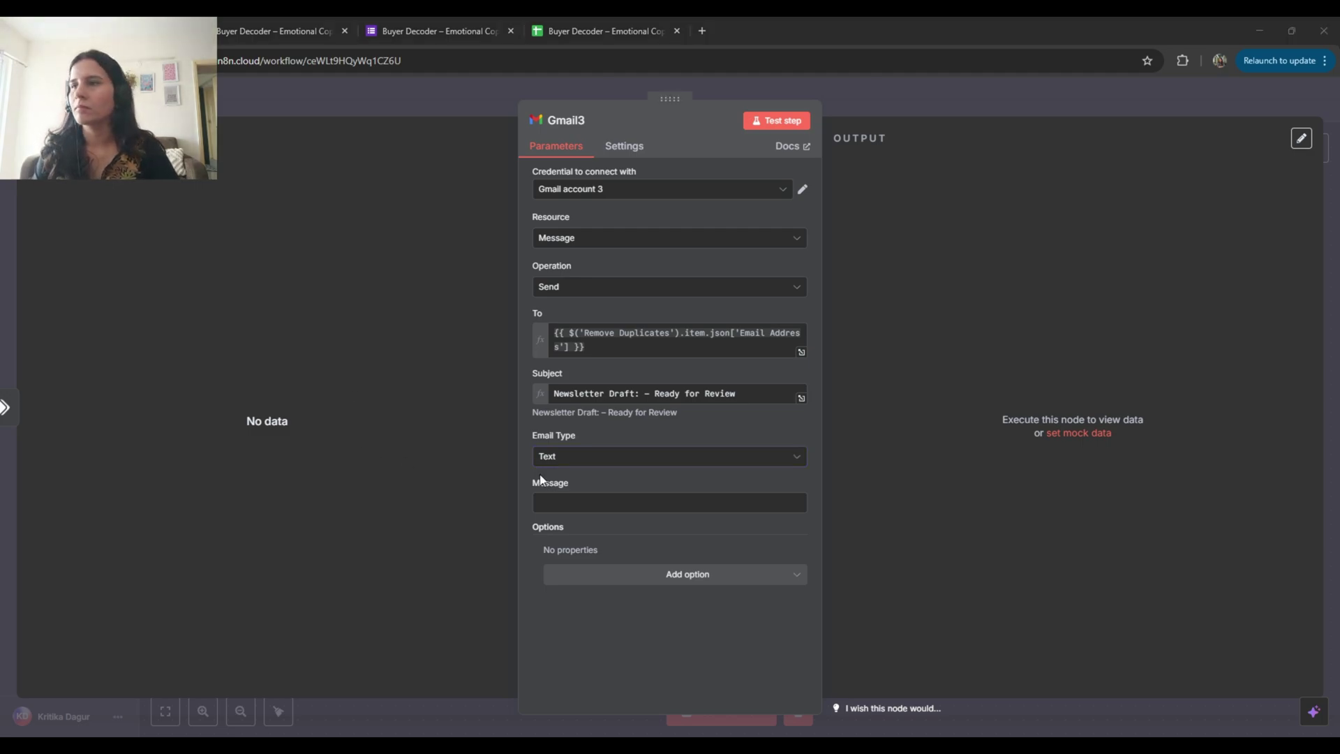
pyautogui.click(568, 497)
pyautogui.write("Hi 👋, Here's your AI-generated newsletter draft:")
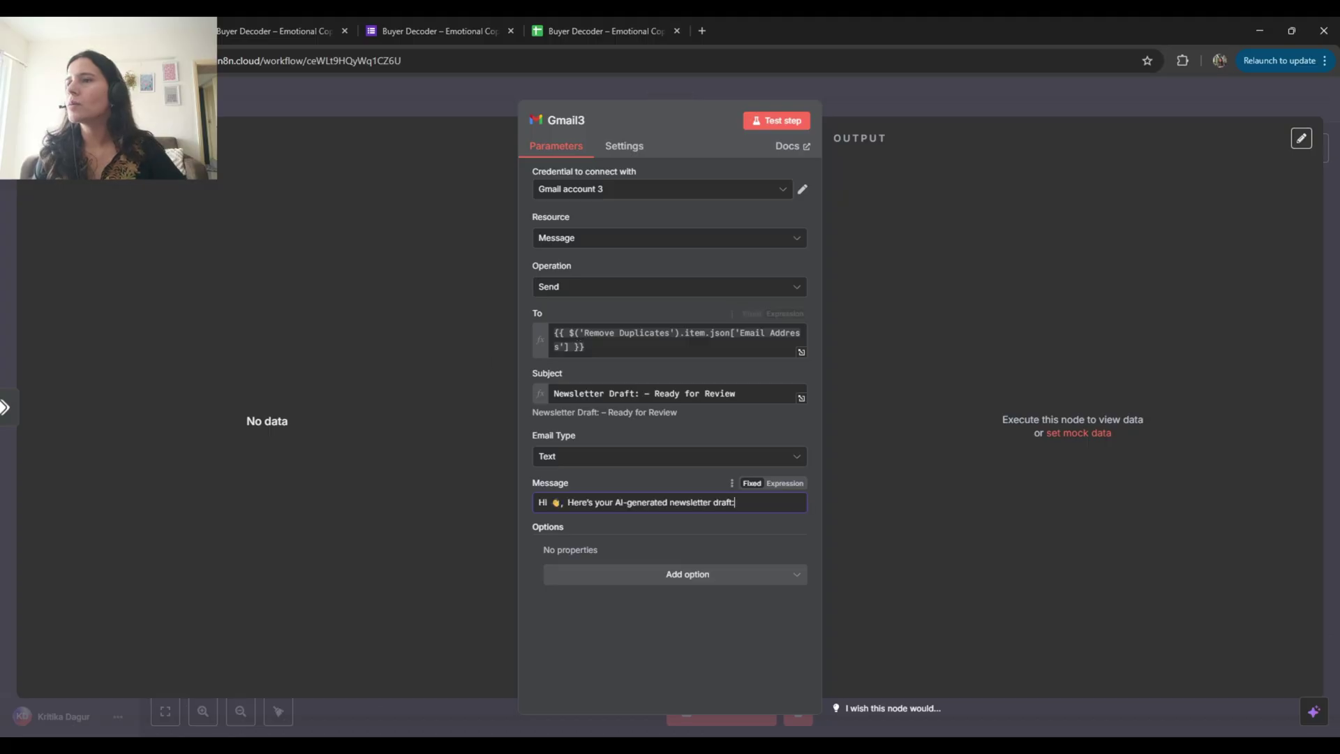
pyautogui.press('Escape')
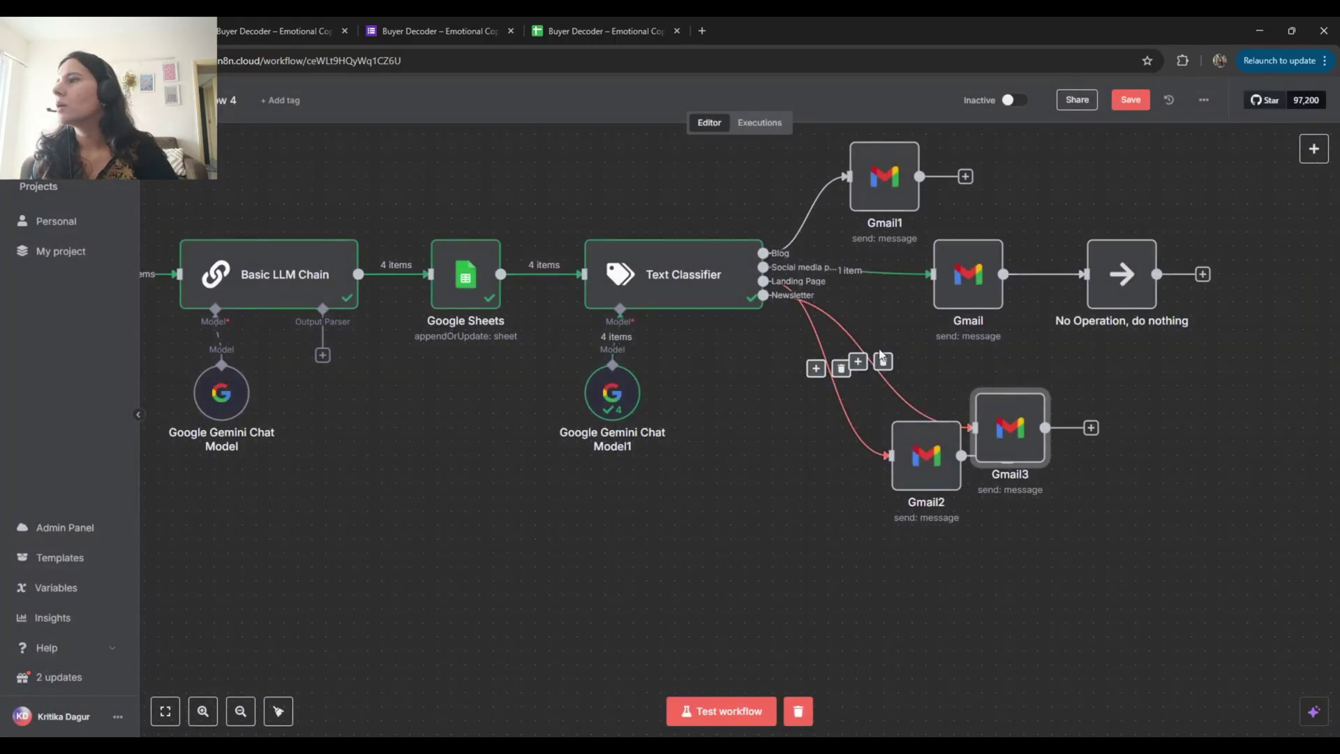
# Replace "Newsletter" with "landing Page" in the Gmail3 node's subject
pyautogui.doubleClick(1010, 430)
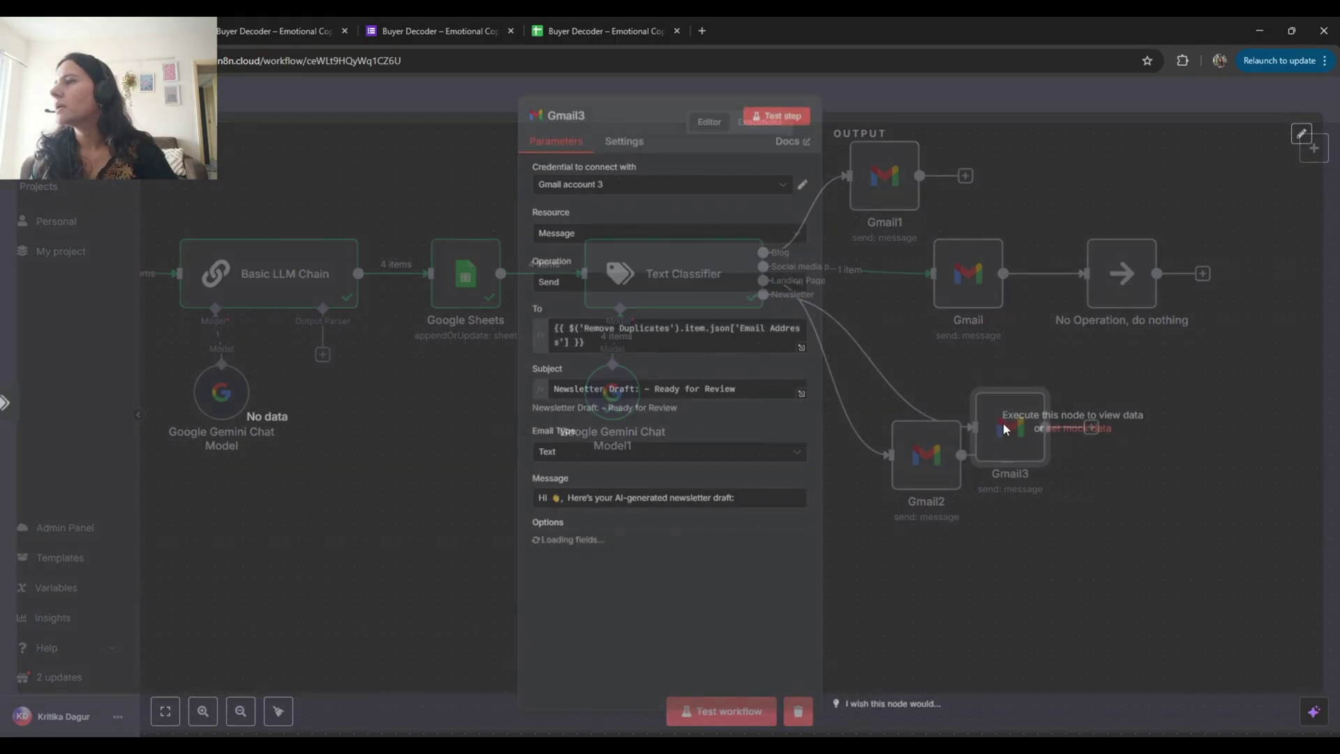
pyautogui.moveTo(605, 393); pyautogui.dragTo(532, 395)
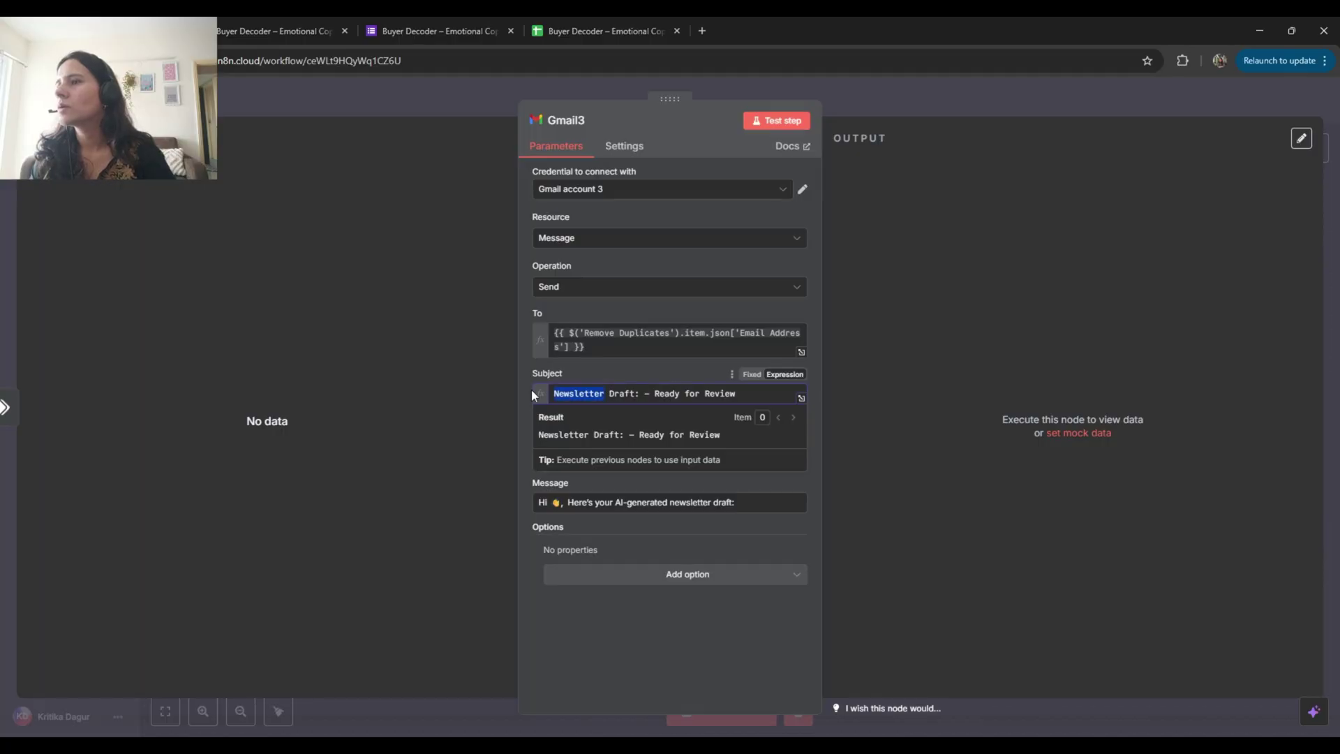
pyautogui.write('landing')
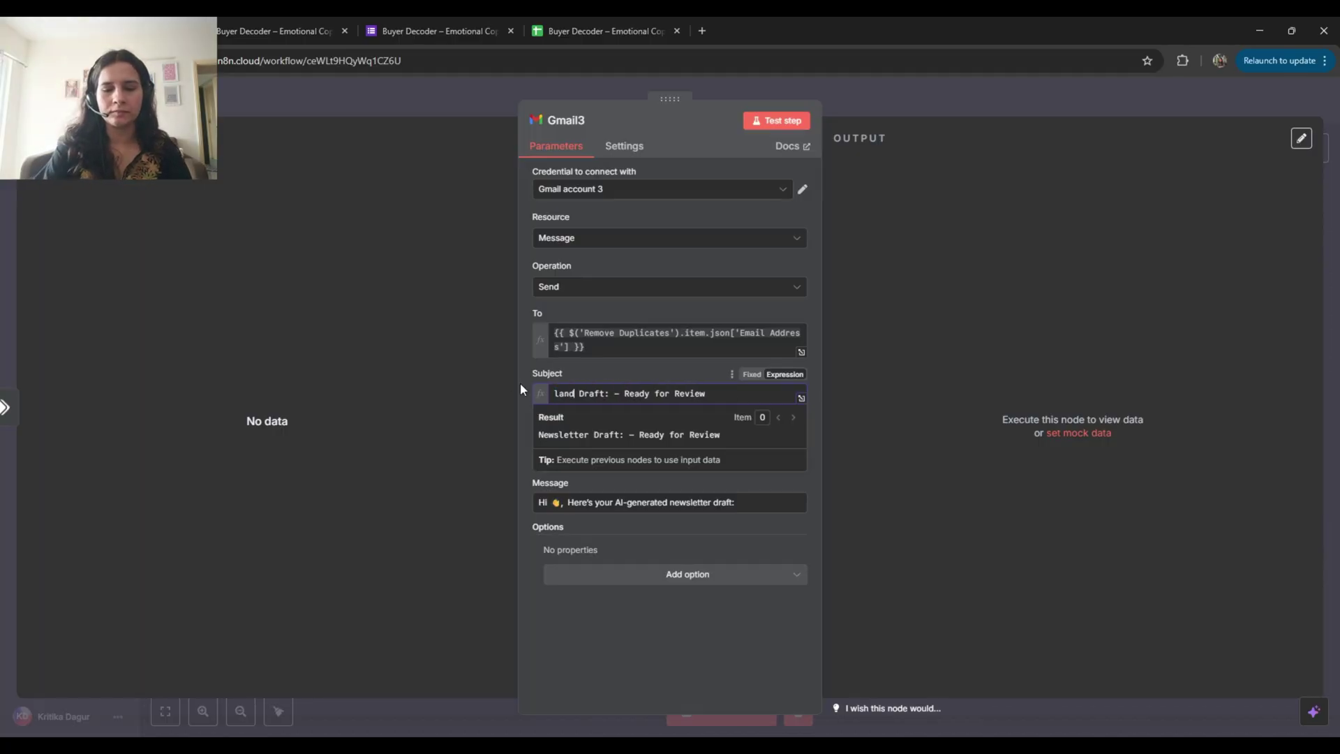
pyautogui.write(' Page')
pyautogui.press('Escape')
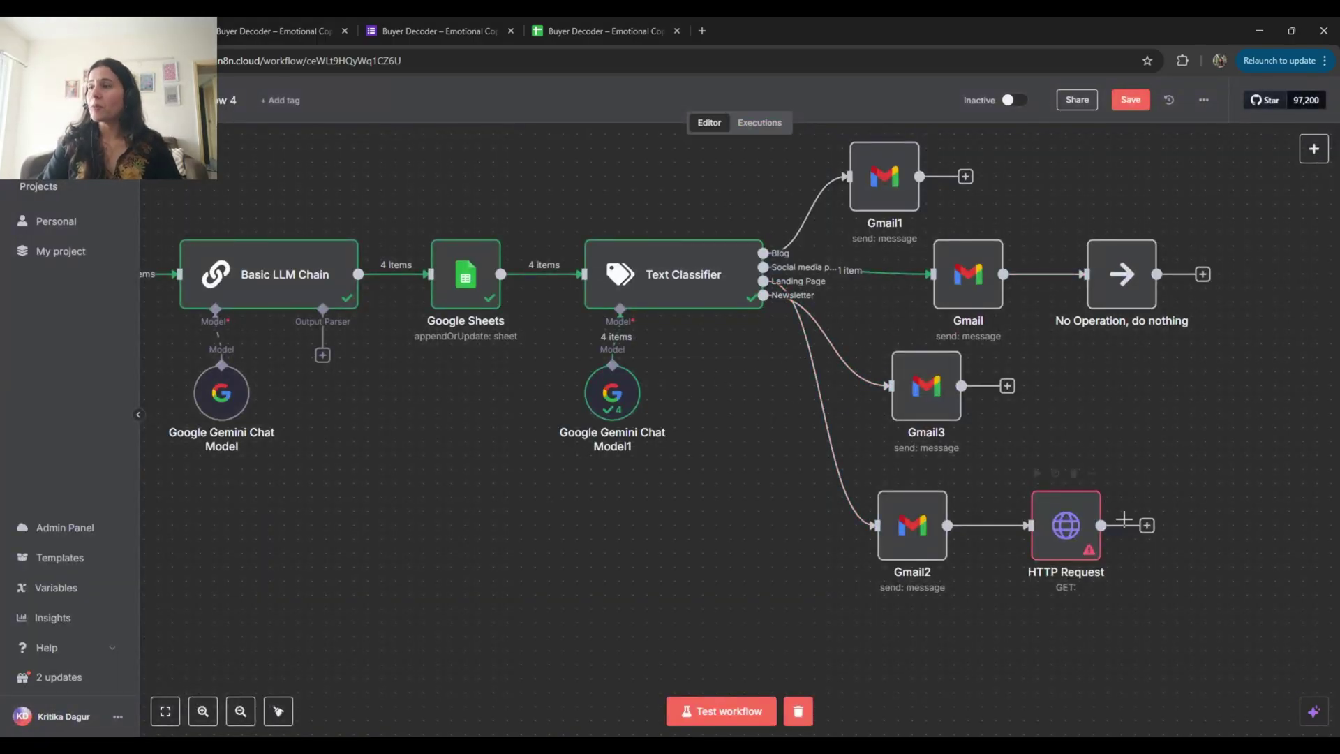
# Delete the HTTP Request node after Gmail2 and the No Operation node after Gmail, and shift the Gmail3 node slightly down
pyautogui.click(1074, 477)
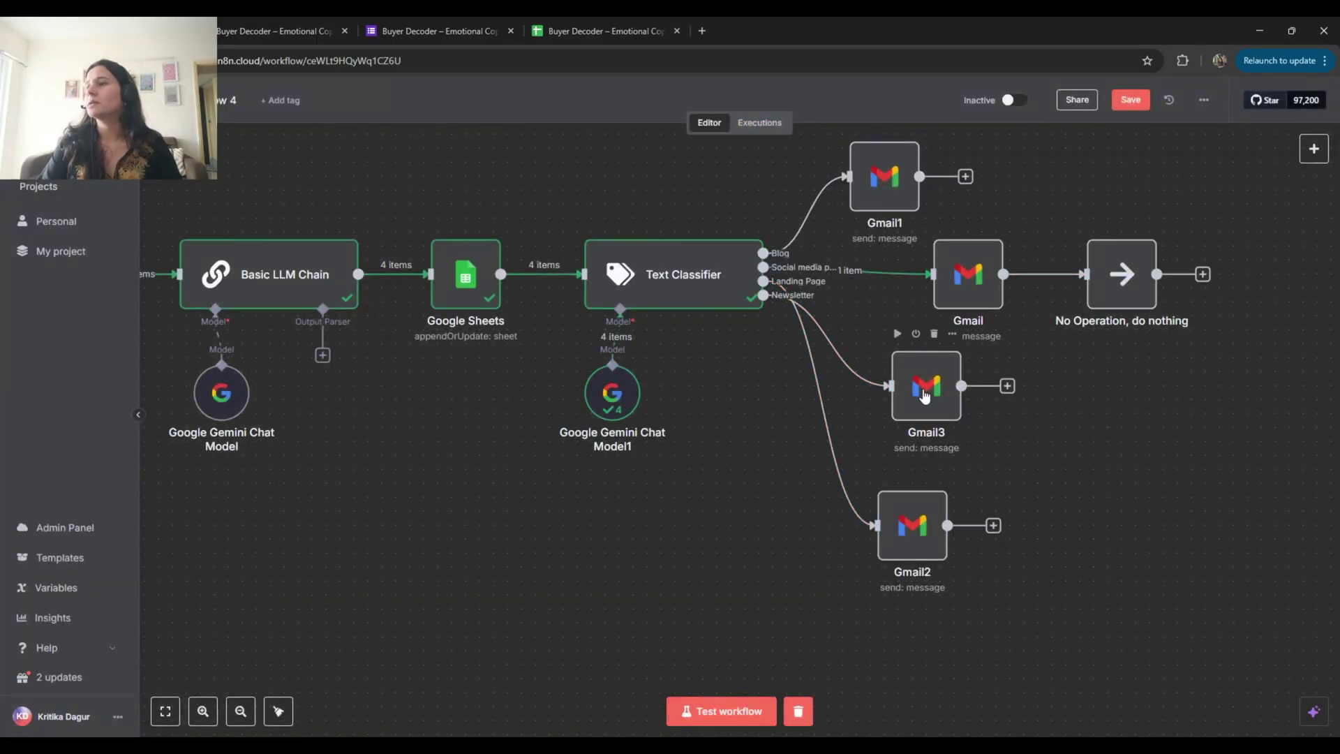
pyautogui.moveTo(927, 386); pyautogui.dragTo(941, 400)
pyautogui.moveTo(1110, 272)
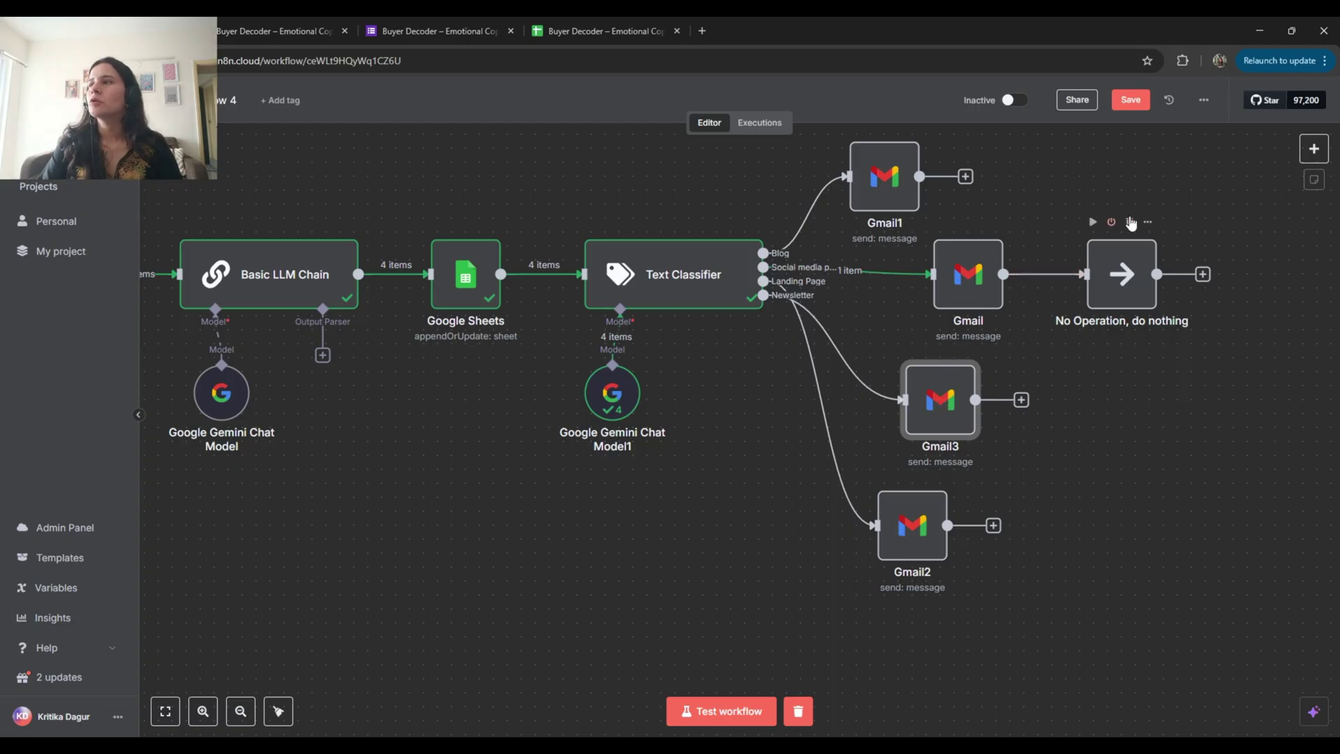
pyautogui.click(1130, 224)
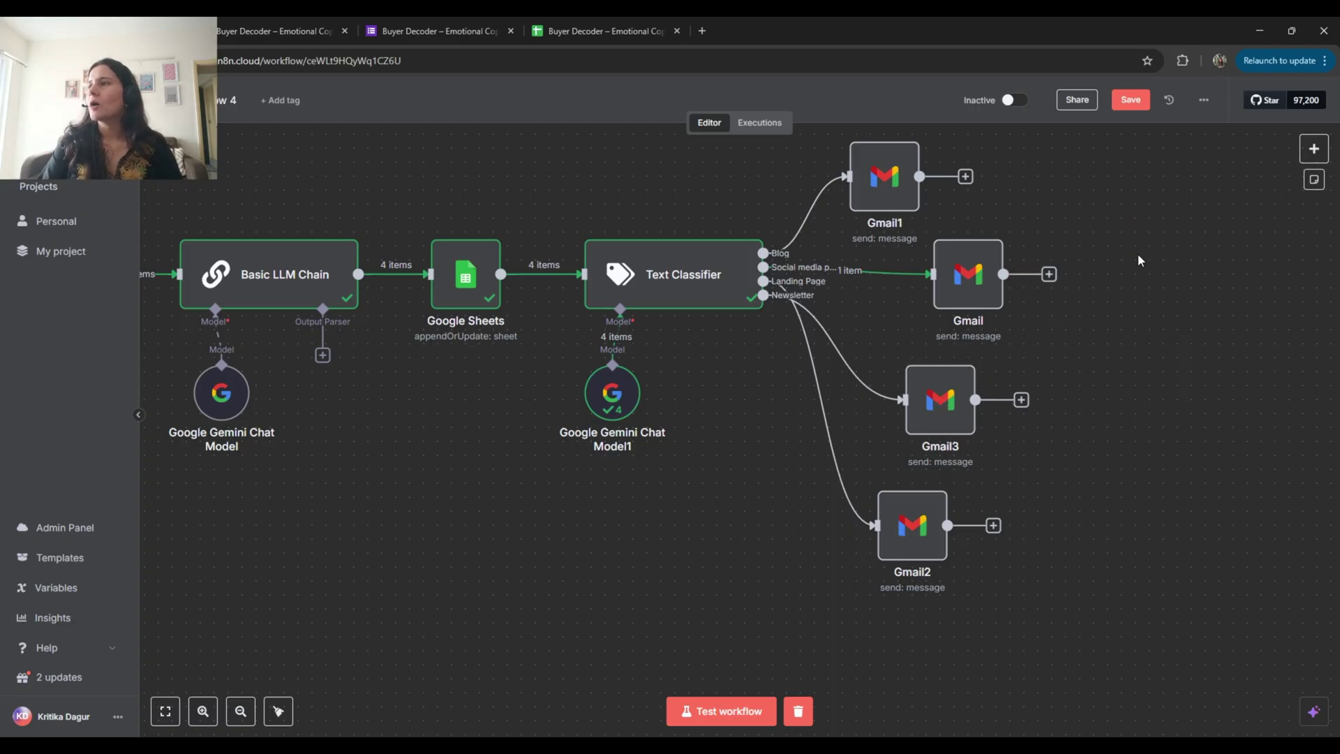
pyautogui.moveTo(960, 305)
pyautogui.moveTo(961, 305); pyautogui.dragTo(971, 284)
pyautogui.moveTo(950, 303); pyautogui.dragTo(951, 289)
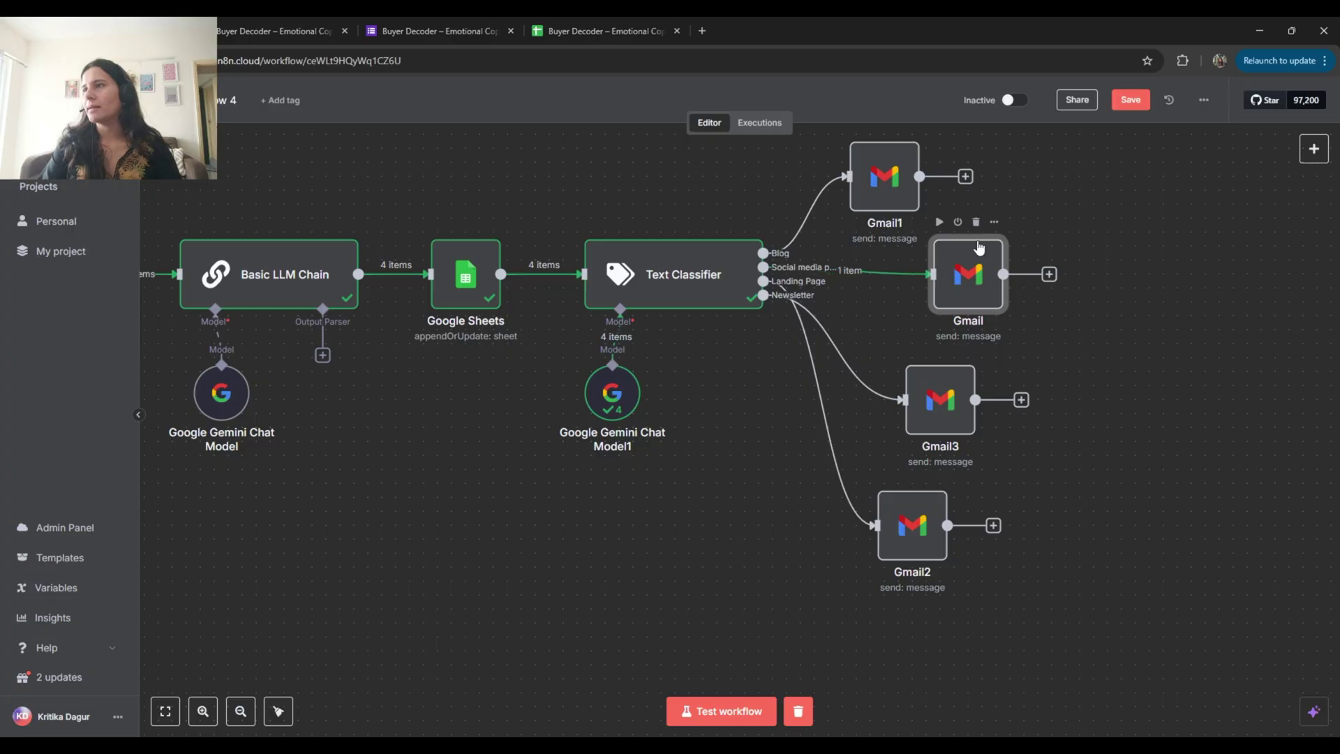
# Add a LinkedIn "Create a post" node after the social media Gmail node, posting as Person with no credential selected
pyautogui.click(1049, 274)
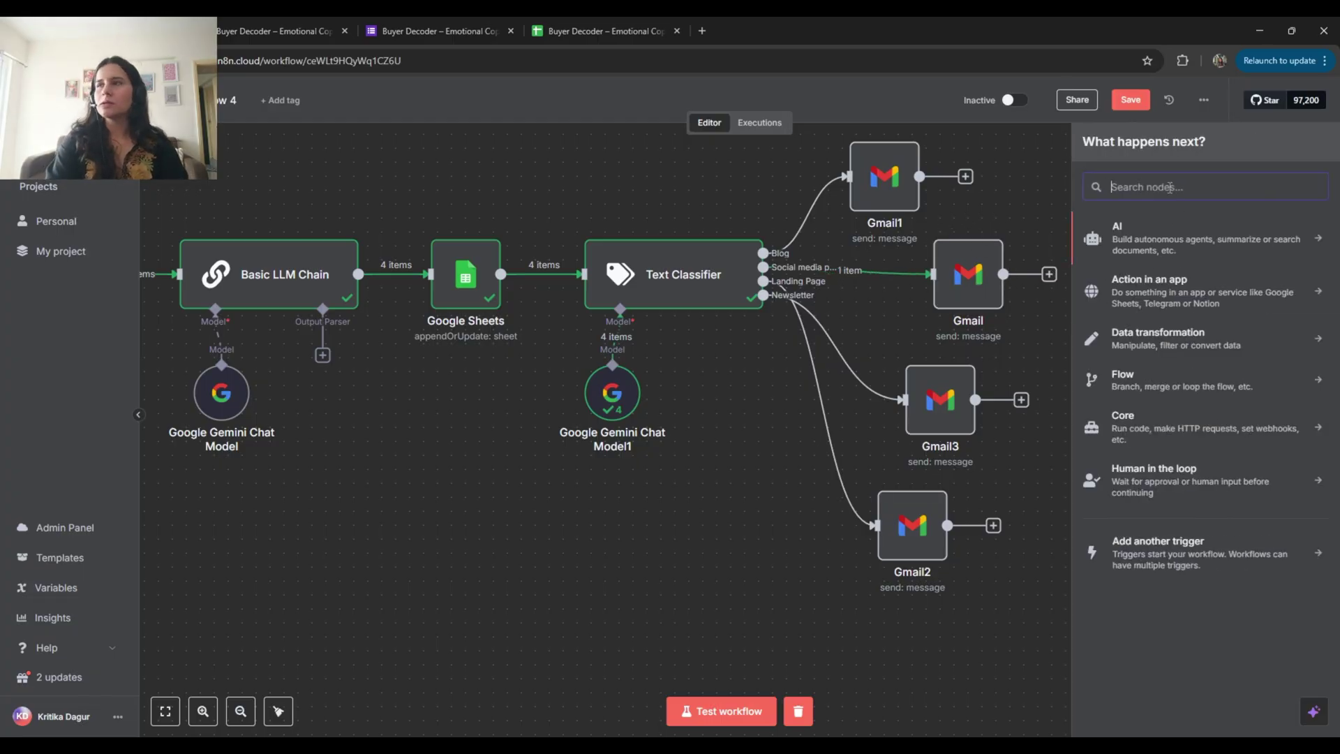
pyautogui.click(1195, 297)
pyautogui.write('li')
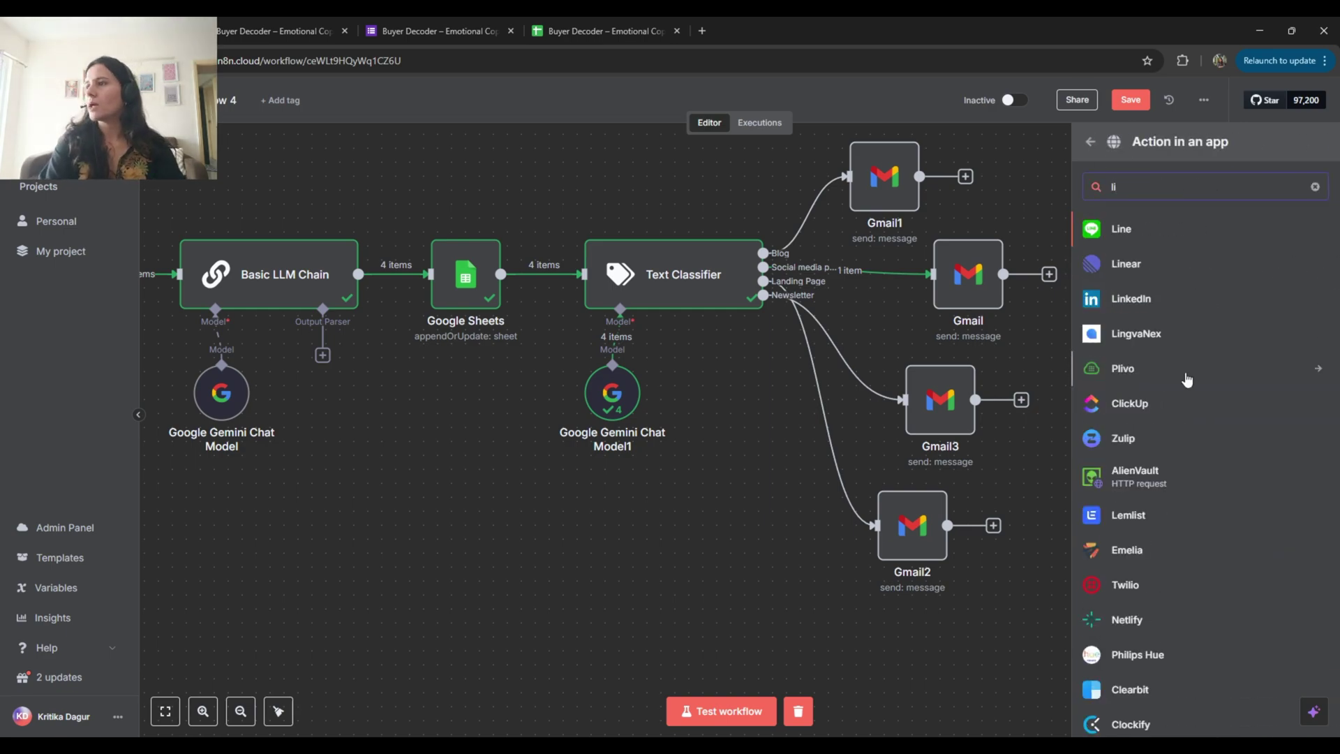
pyautogui.click(1138, 305)
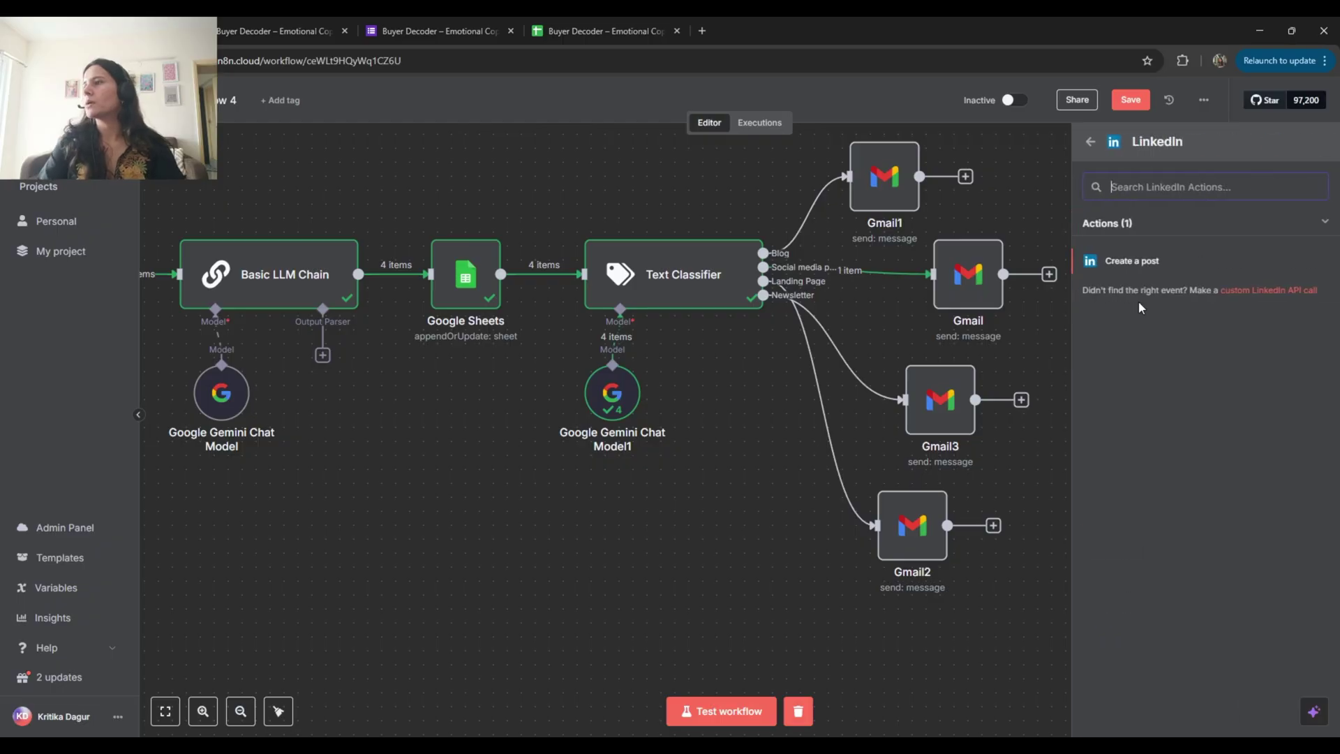
pyautogui.click(1170, 271)
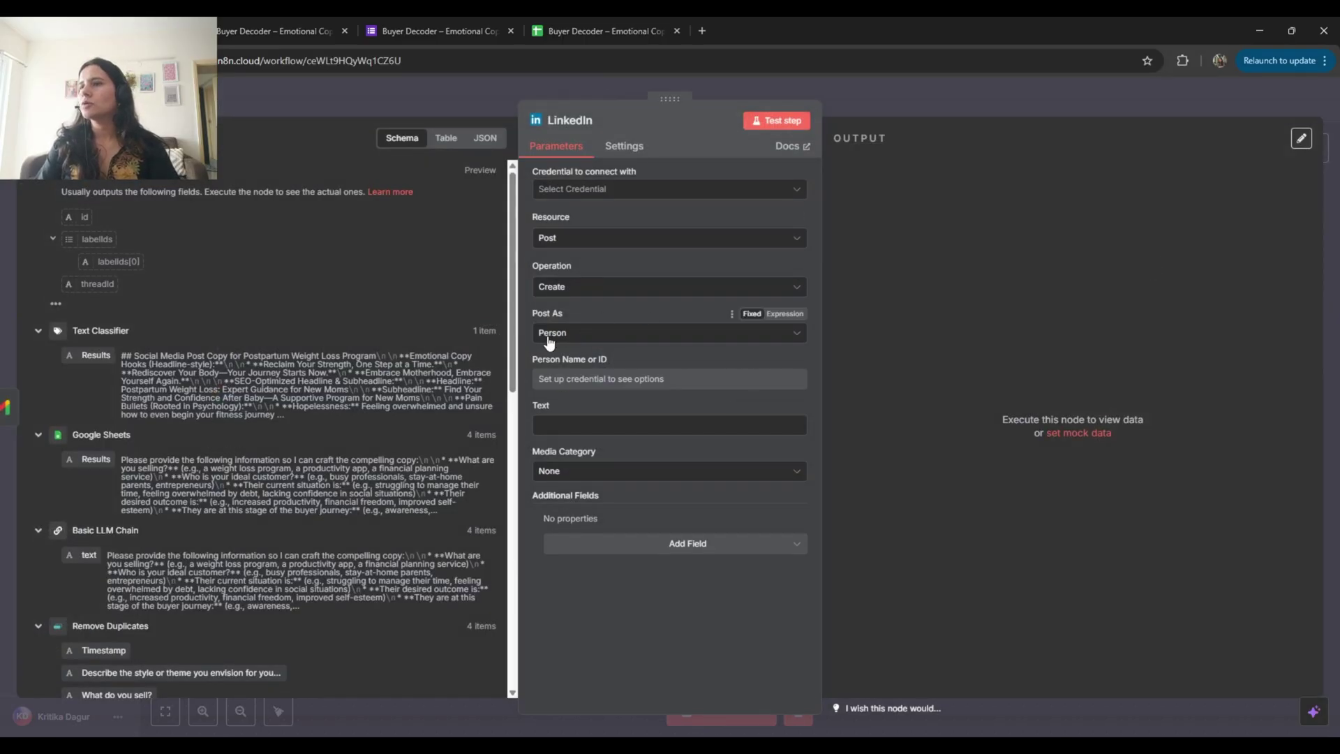
pyautogui.click(589, 335)
pyautogui.click(590, 333)
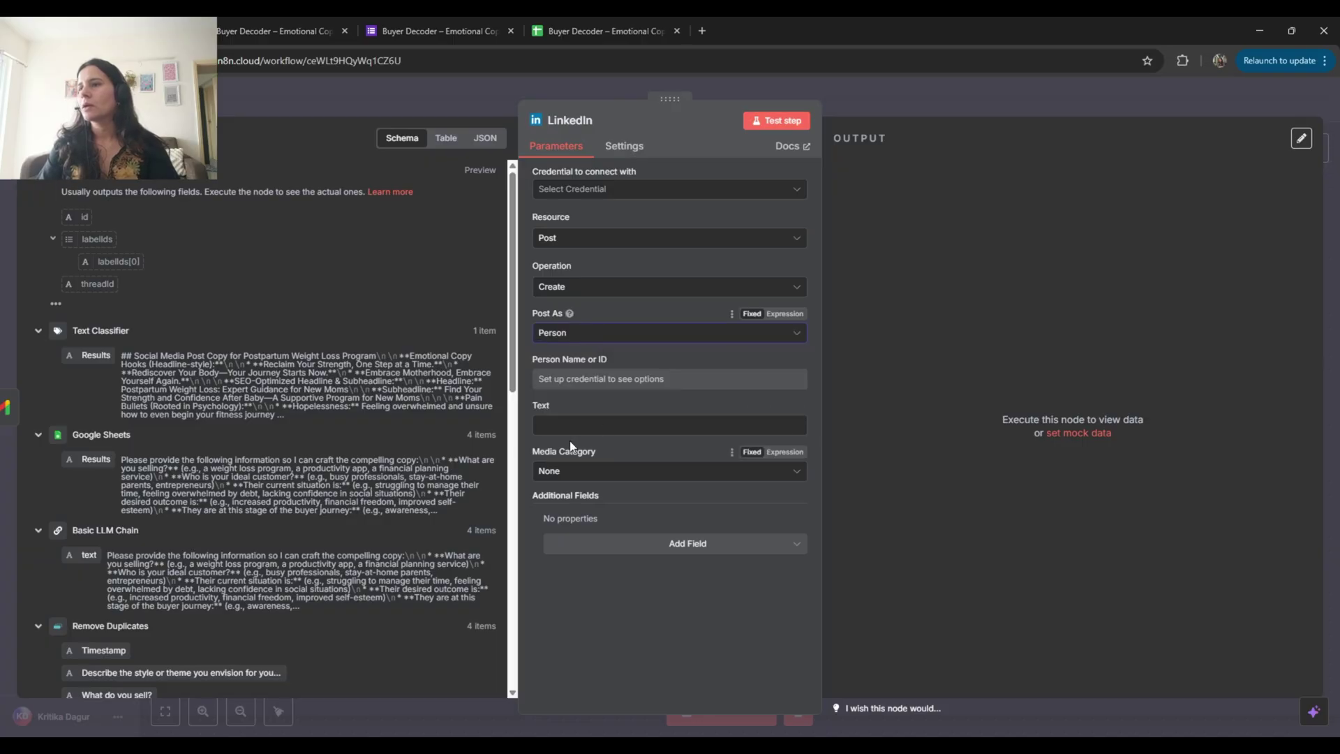
pyautogui.click(659, 190)
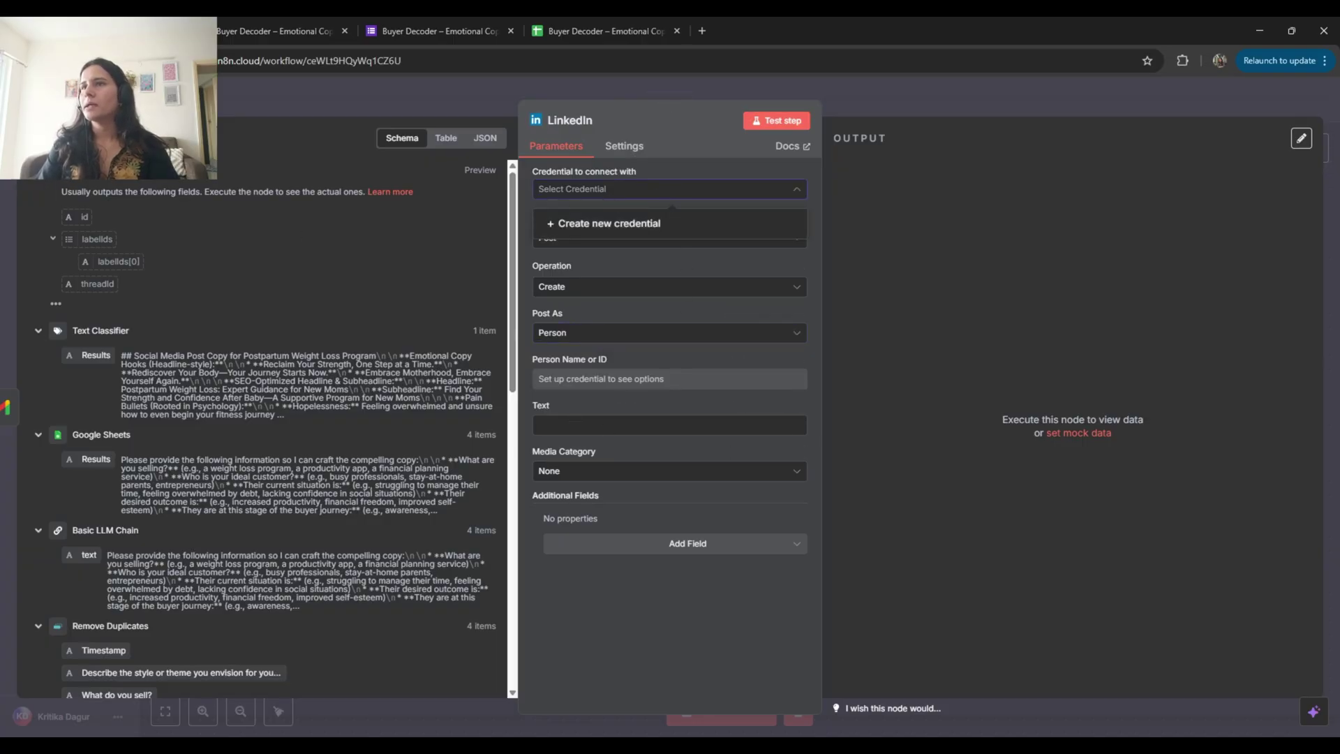
pyautogui.click(859, 96)
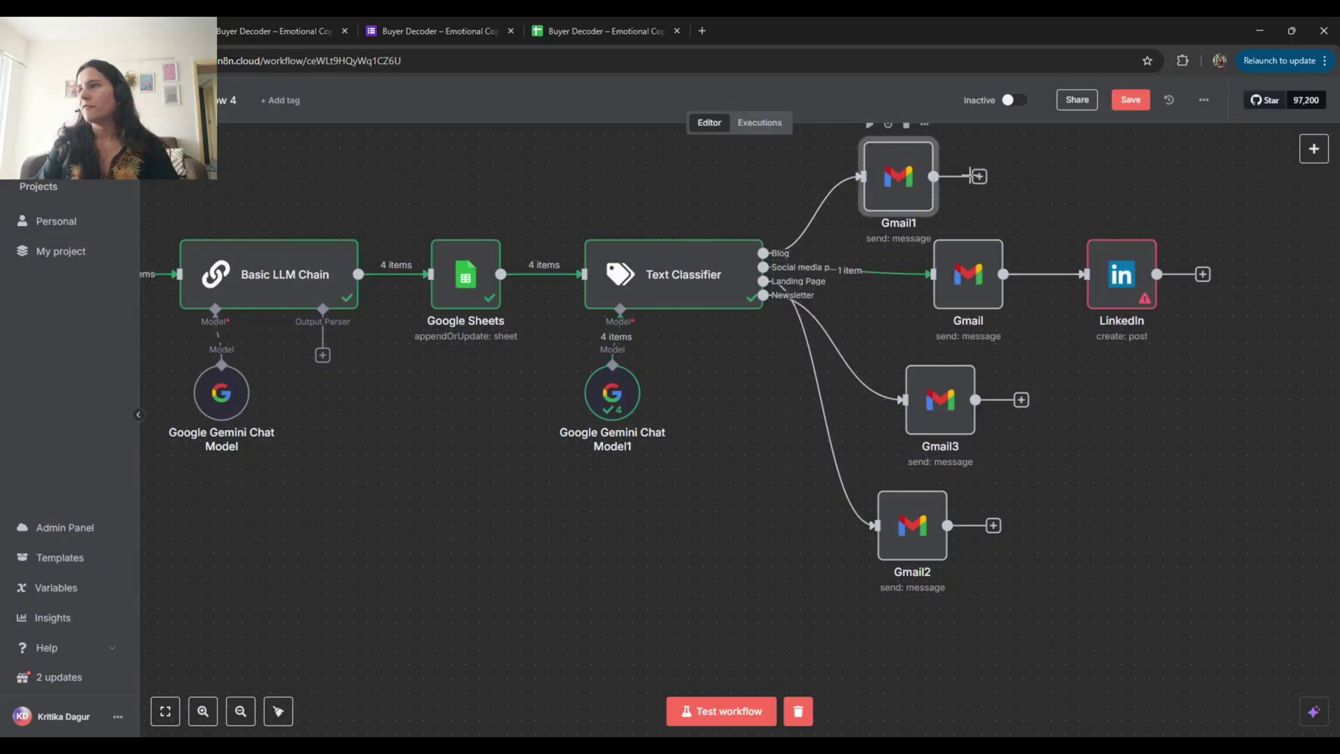
# Add a Wordpress "Create a post" node after the blog branch's Gmail1 node
pyautogui.click(978, 176)
pyautogui.write('w')
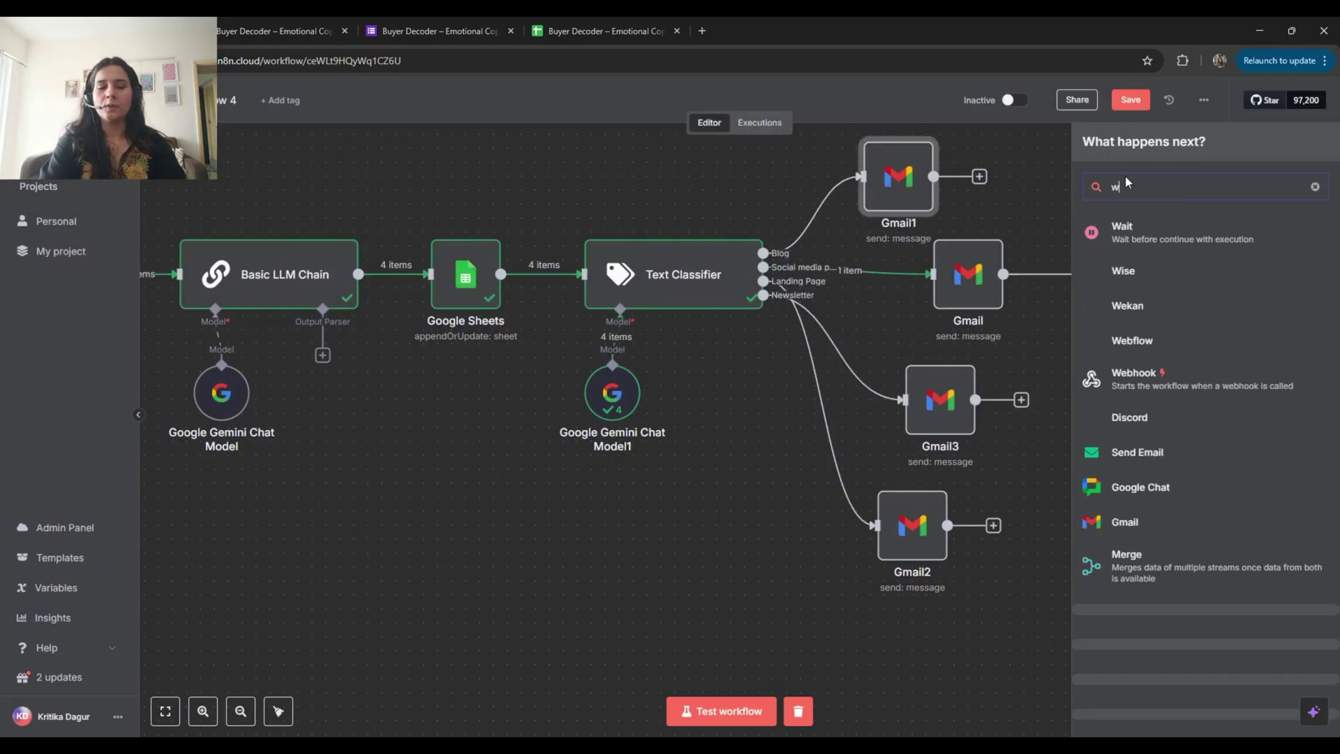
pyautogui.write('or')
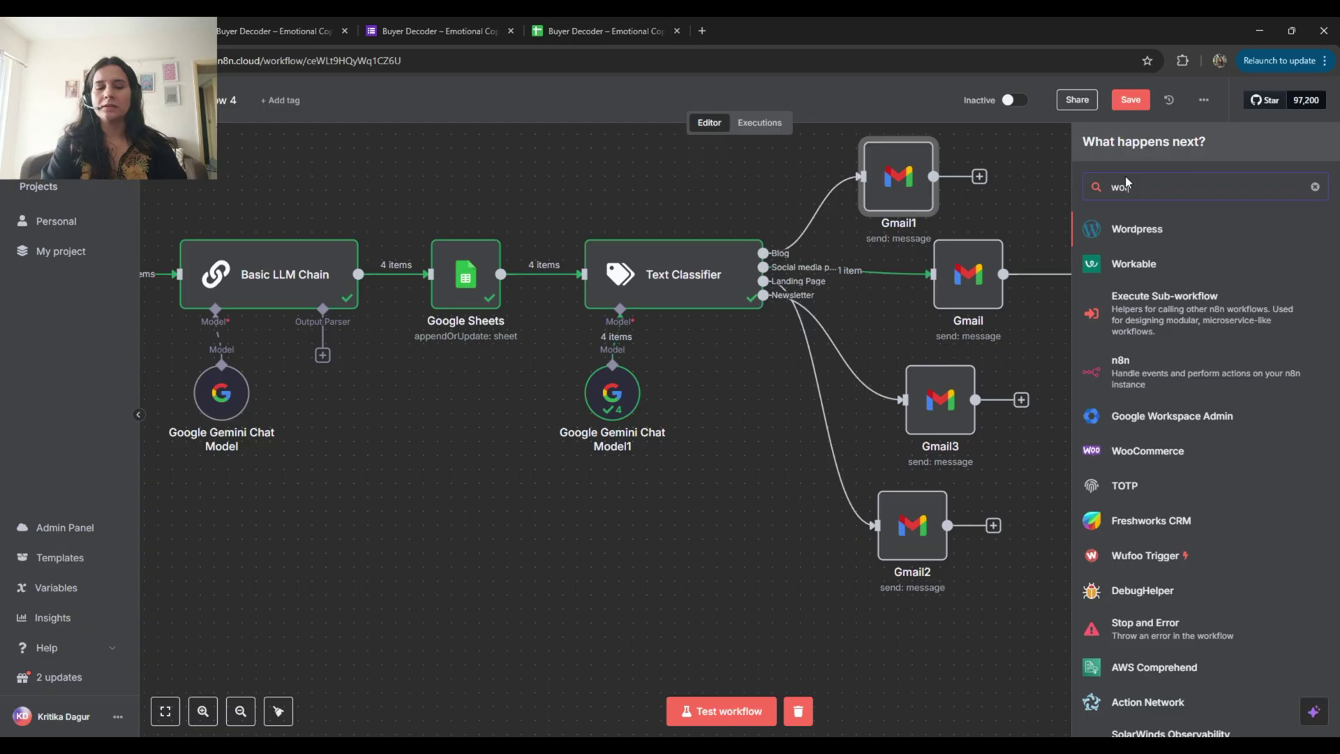
pyautogui.click(1132, 235)
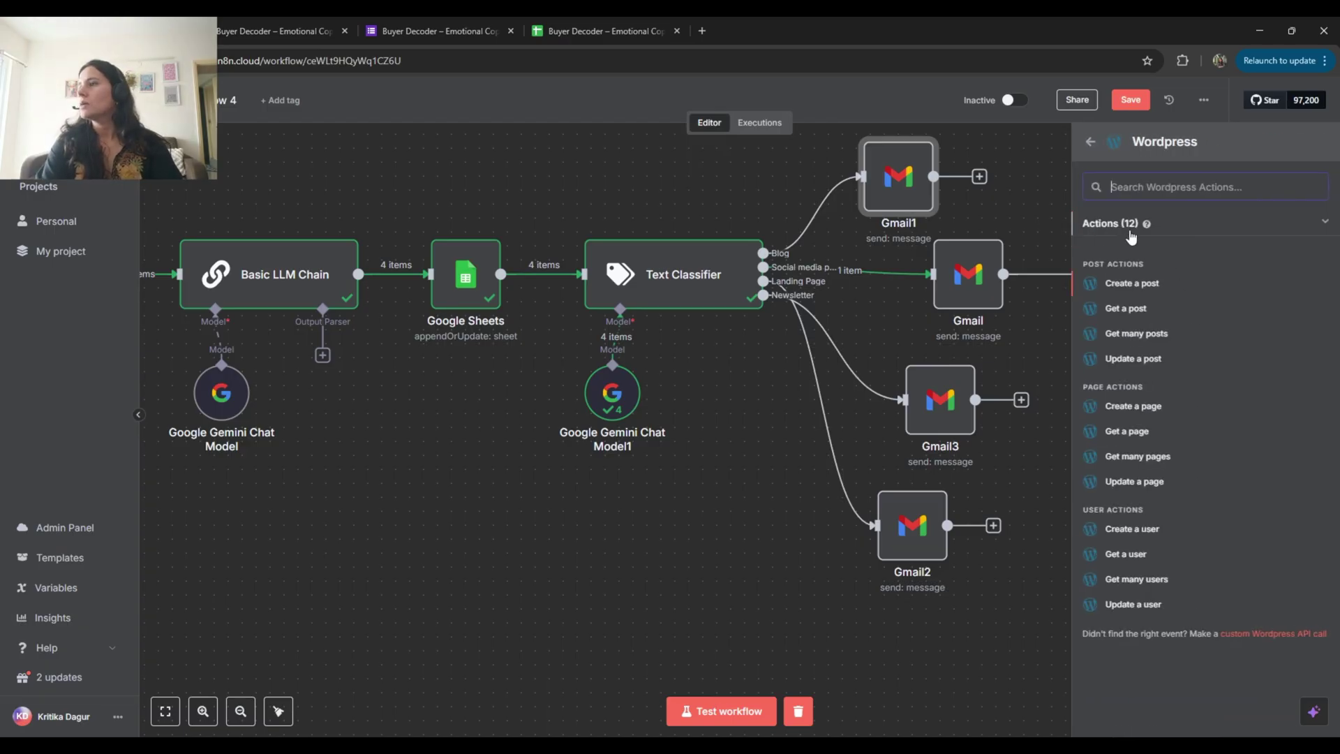
pyautogui.click(1120, 283)
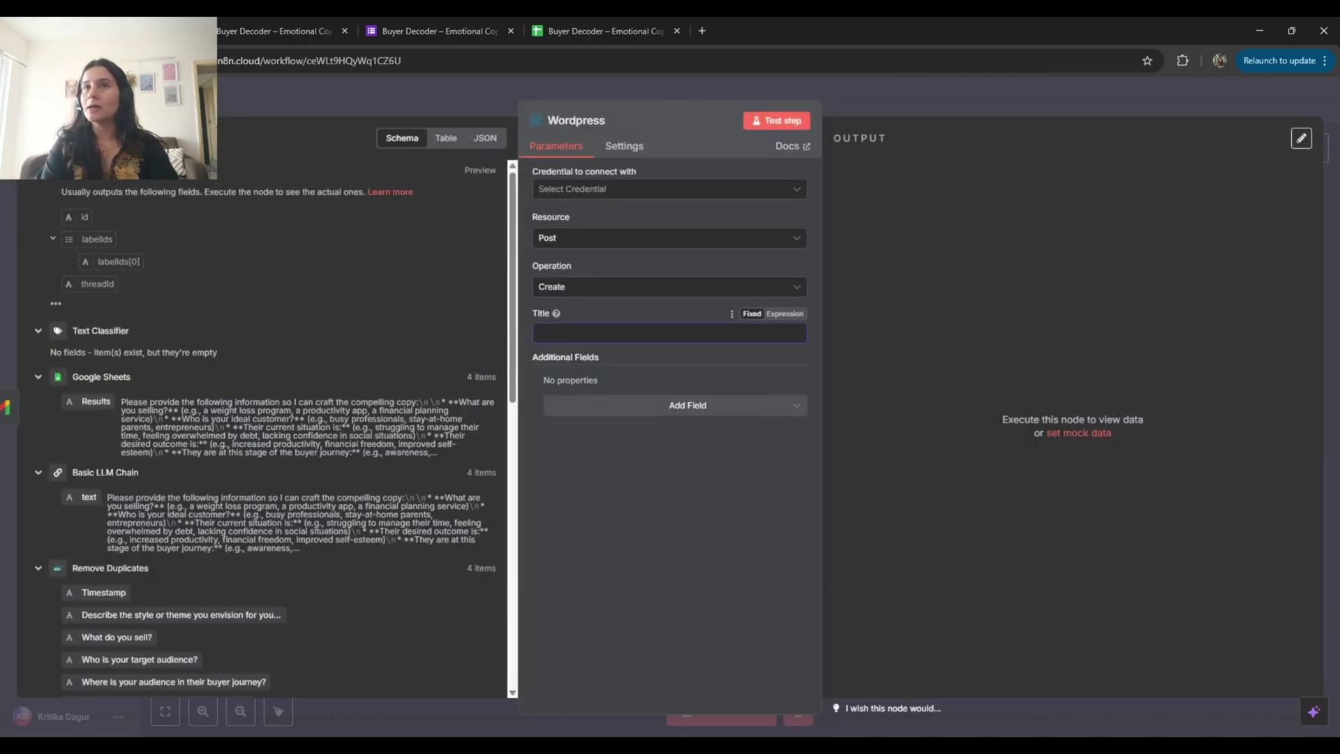
# Add a Wordpress "Create a post" node after the Gmail3 node, leaving its credential and title unset
pyautogui.press('Escape')
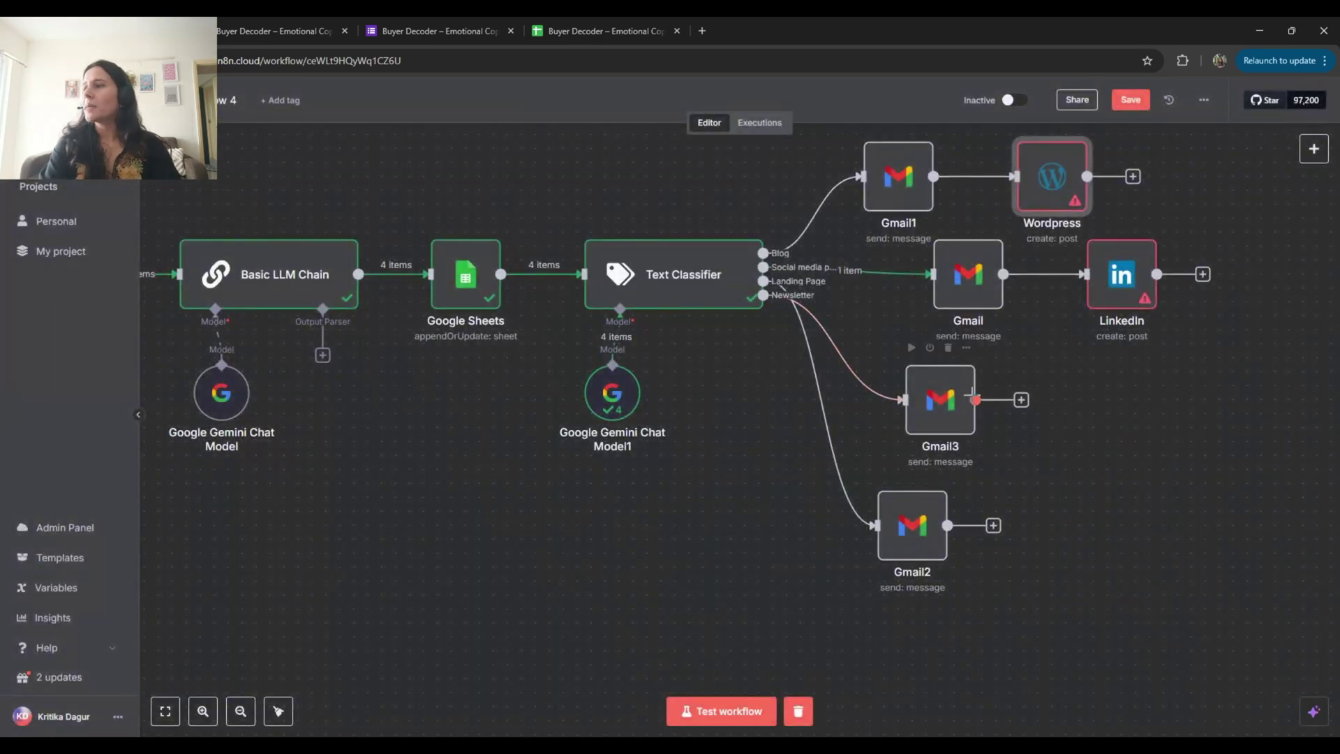
pyautogui.click(1020, 400)
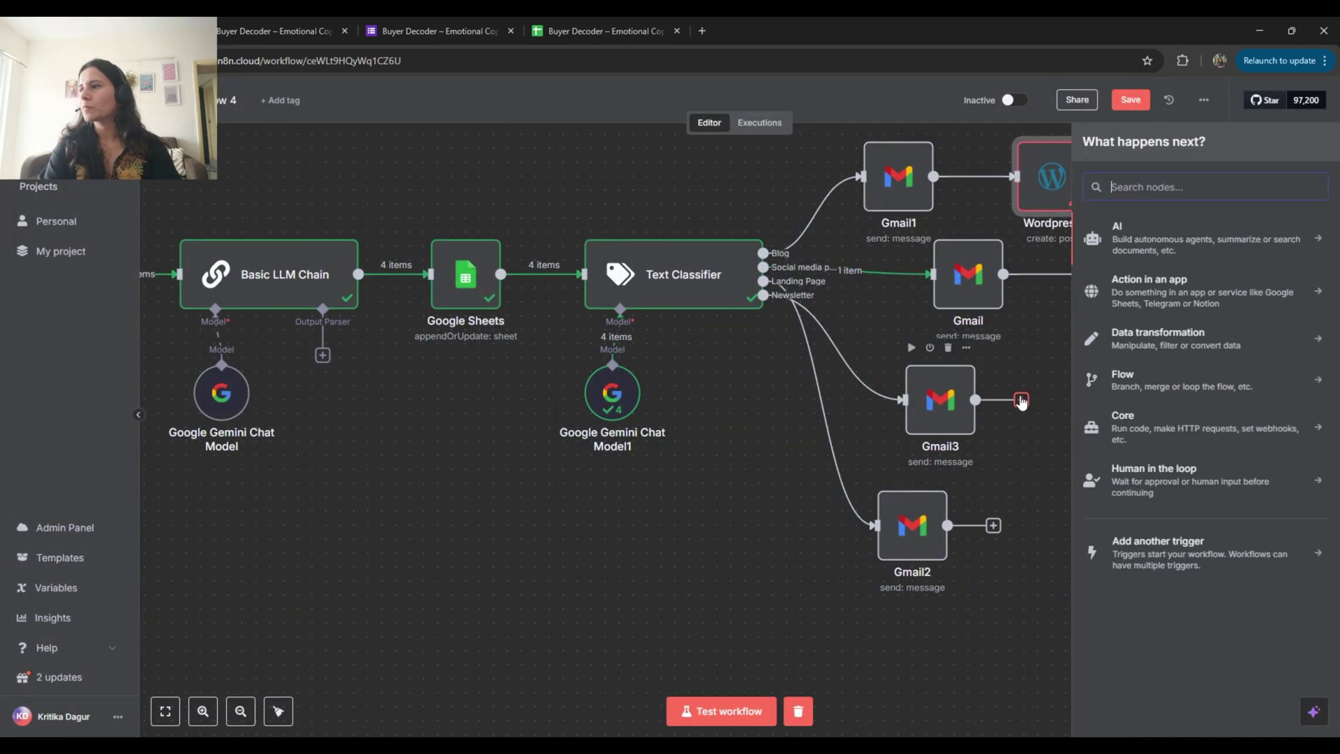
pyautogui.write('word')
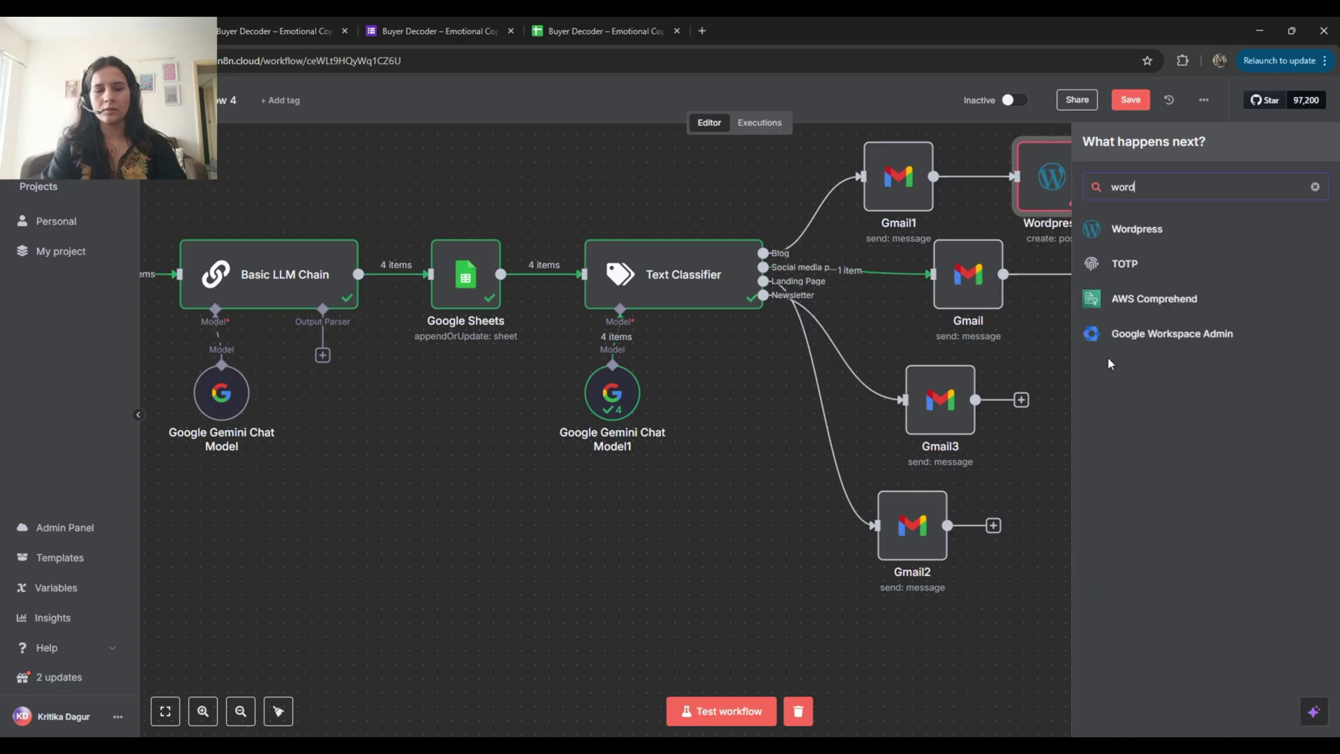
pyautogui.click(1145, 229)
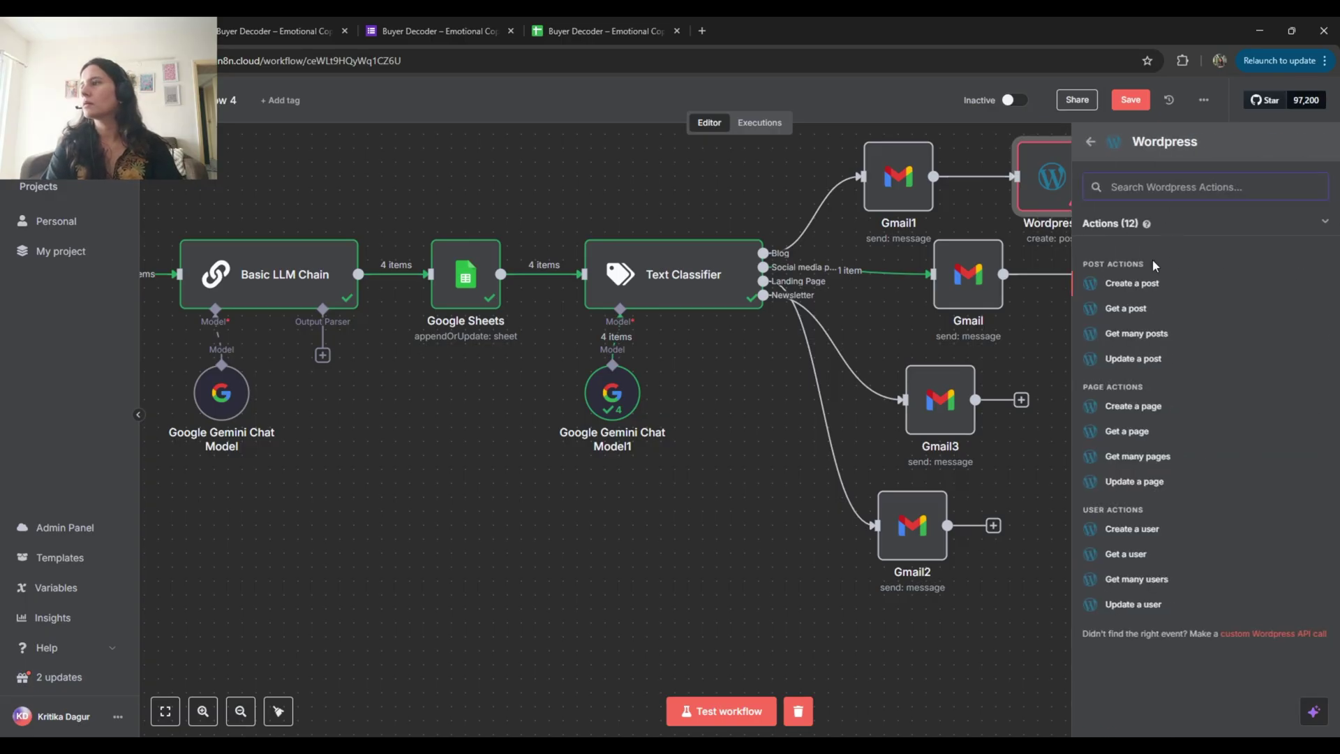
pyautogui.click(1142, 283)
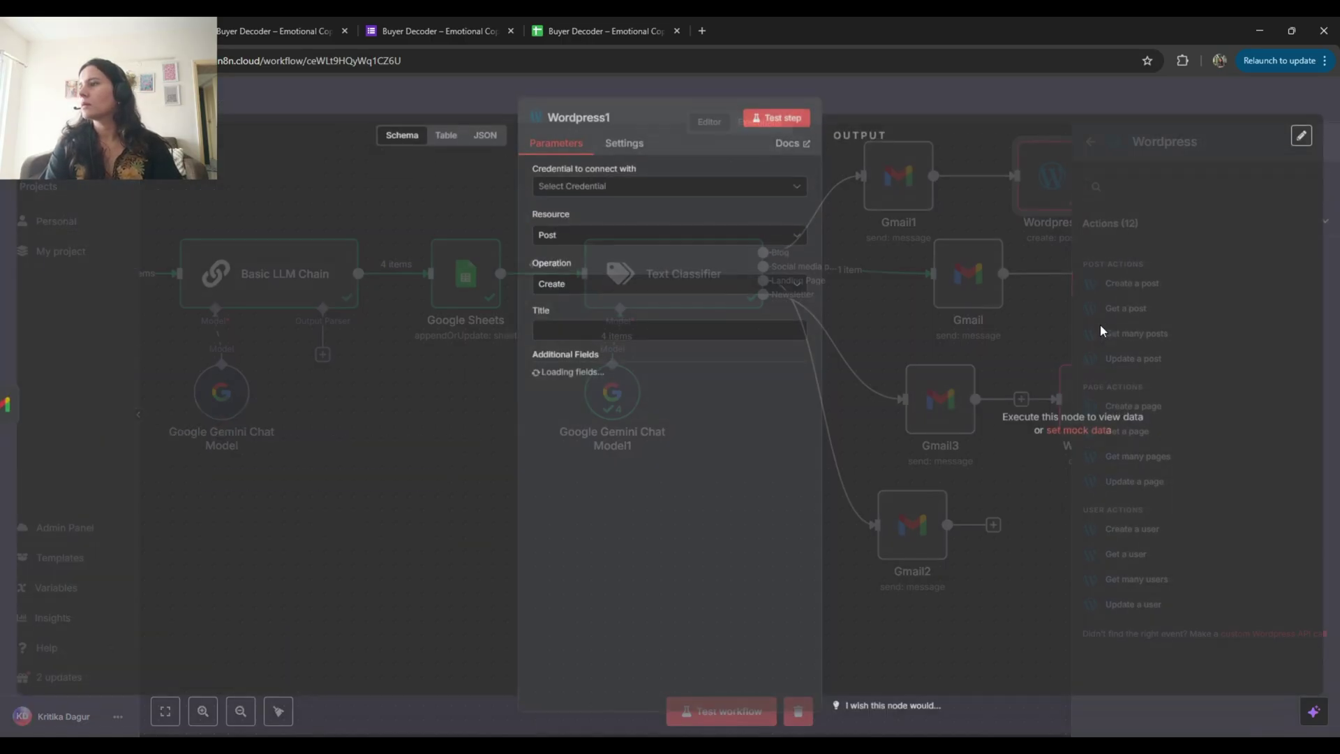
pyautogui.press('Escape')
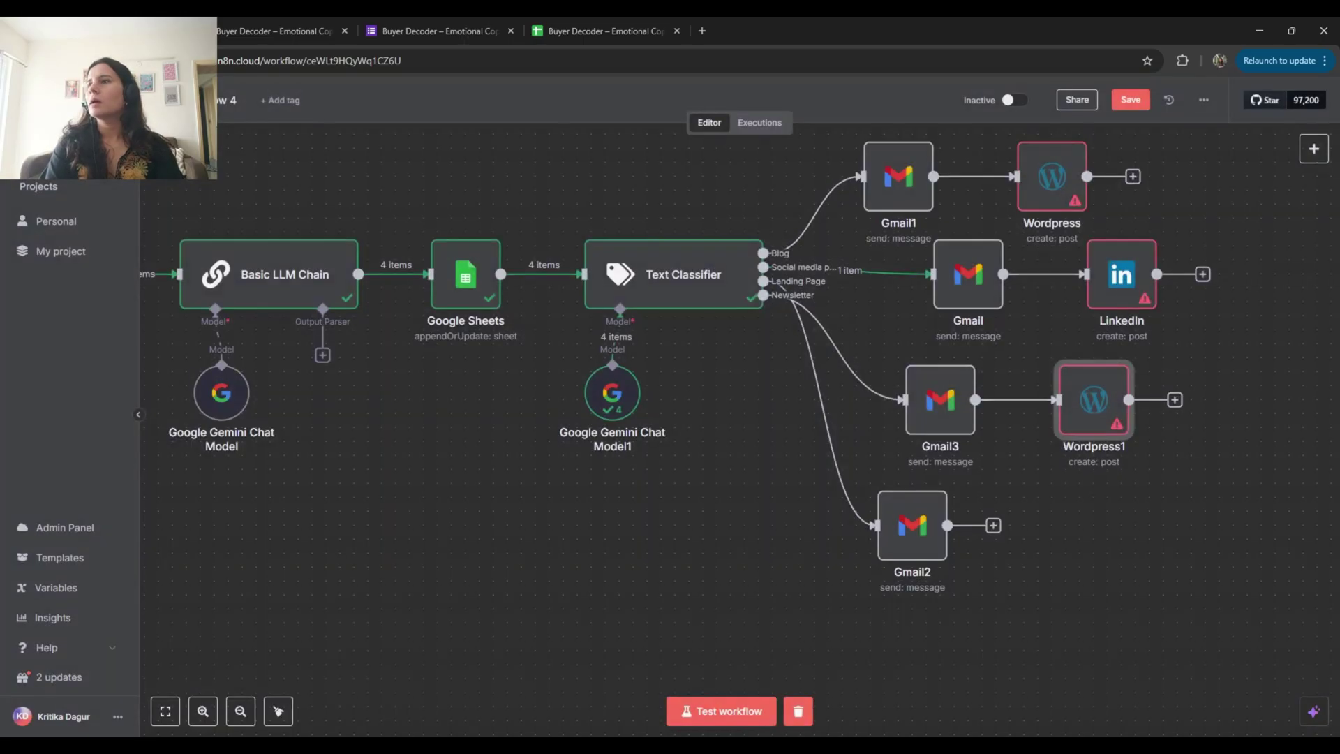
# Add a Mailgun node after the Gmail2 node, leaving its credential and email fields unset
pyautogui.click(993, 526)
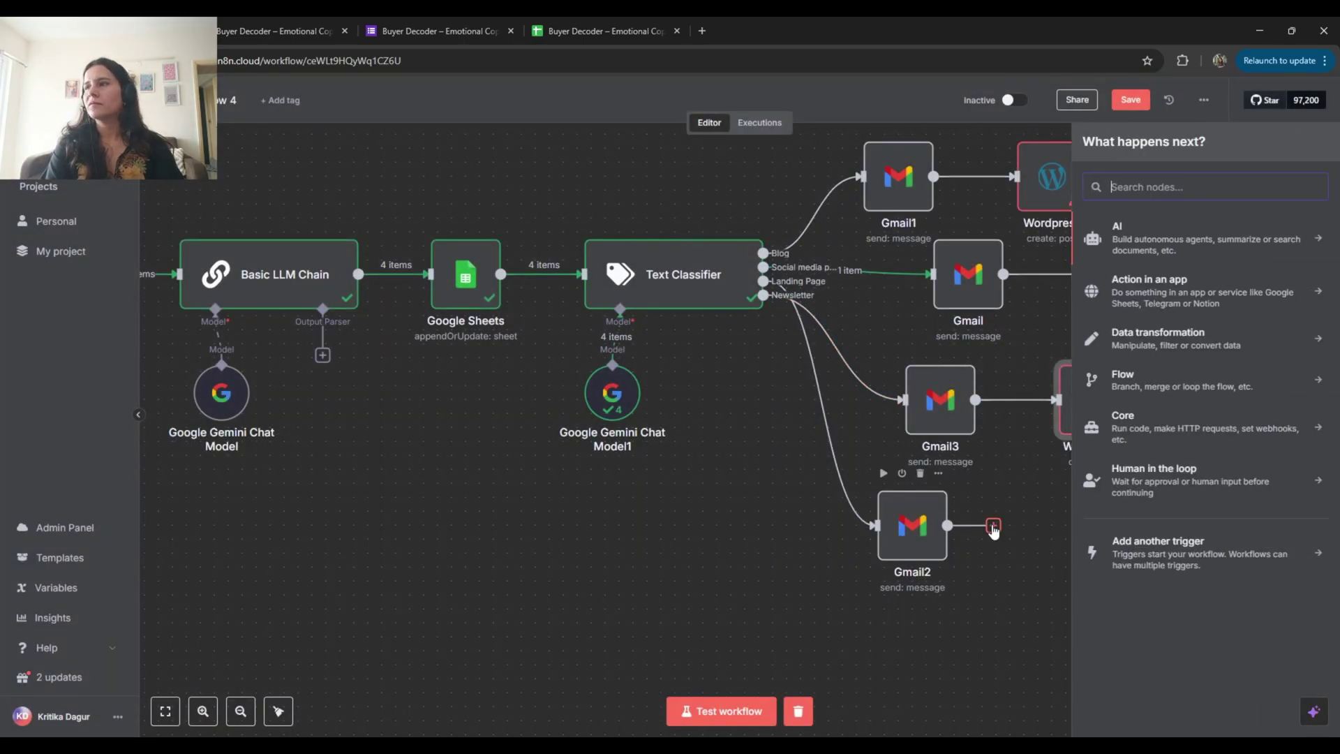
pyautogui.click(1161, 307)
pyautogui.scroll(-5, 1160, 461)
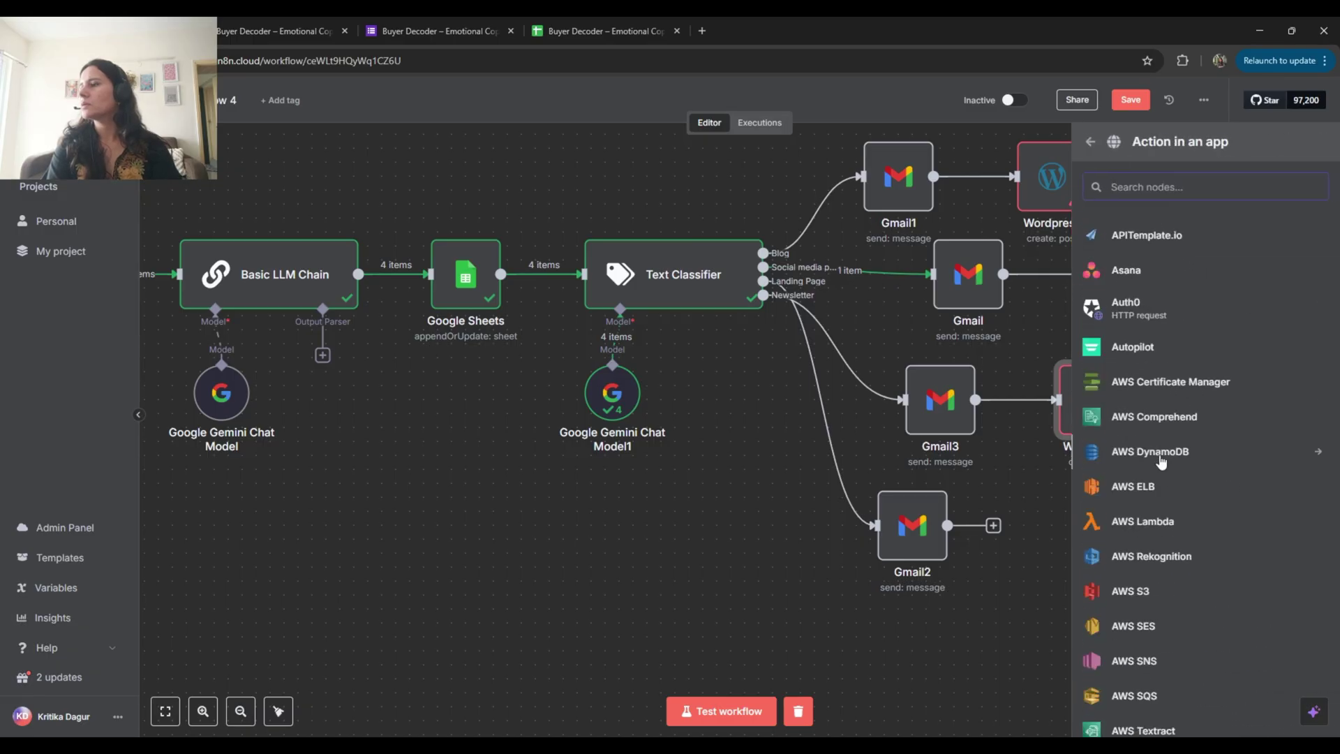
pyautogui.scroll(-5, 1161, 461)
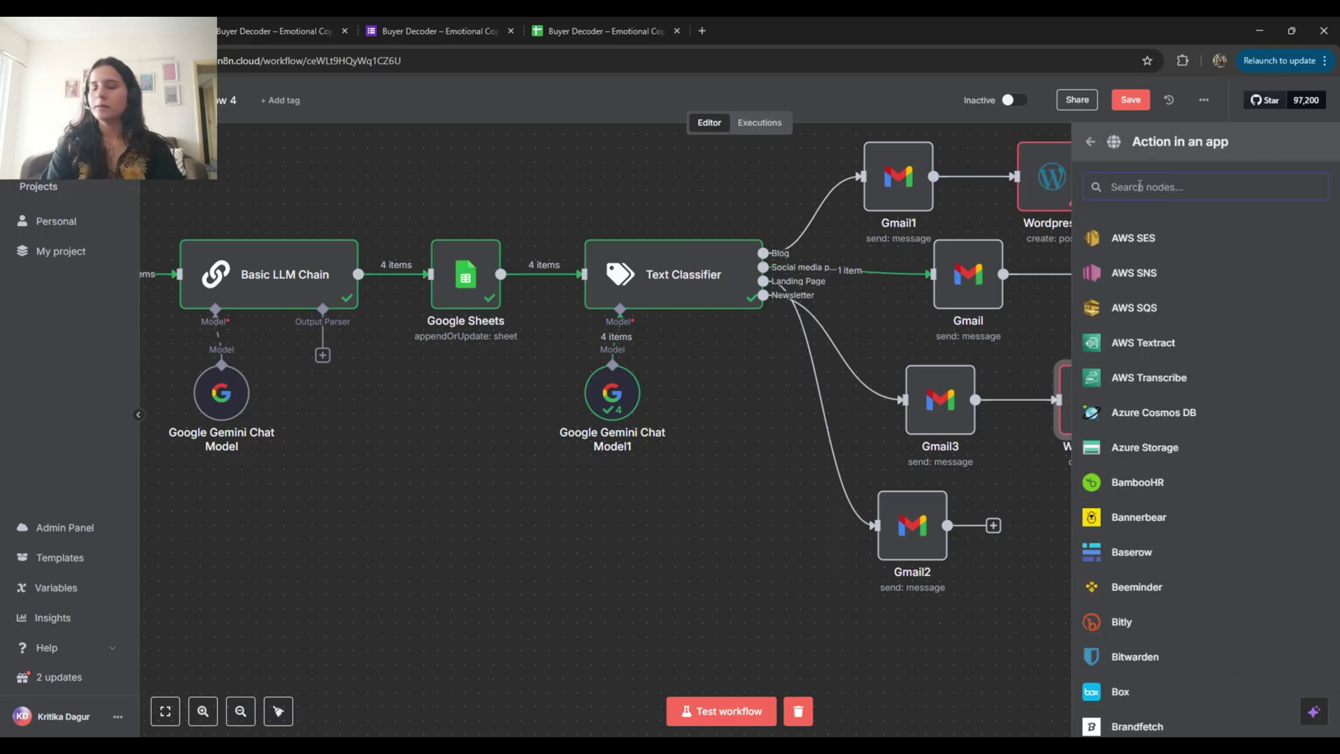
pyautogui.click(1139, 187)
pyautogui.write('mail')
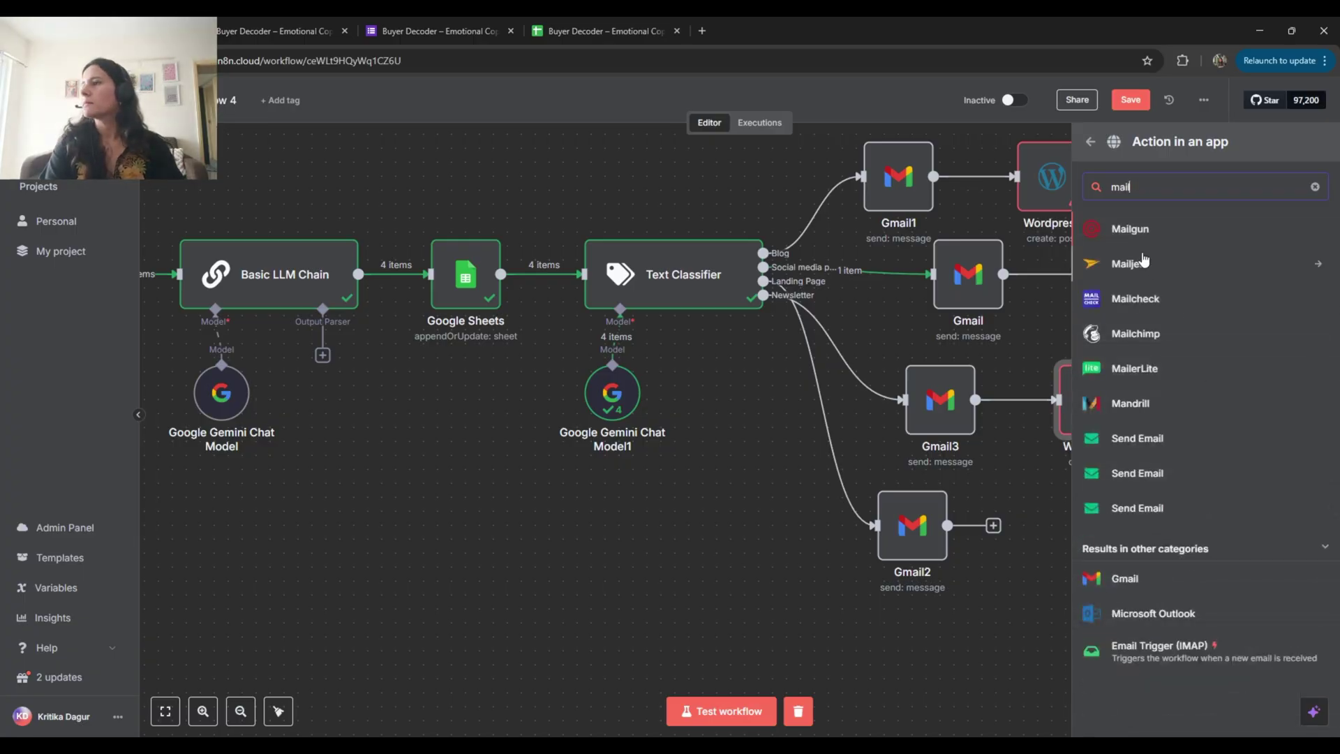
pyautogui.click(1131, 230)
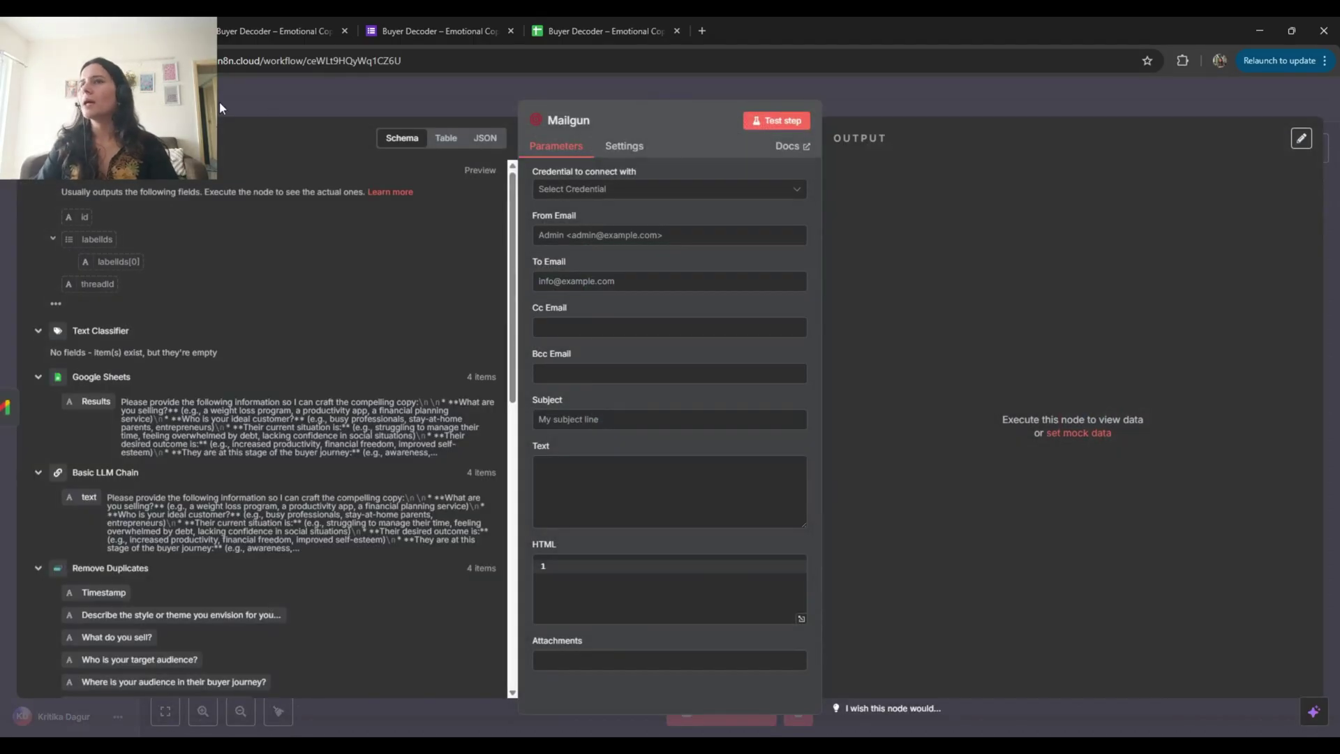
pyautogui.press('Escape')
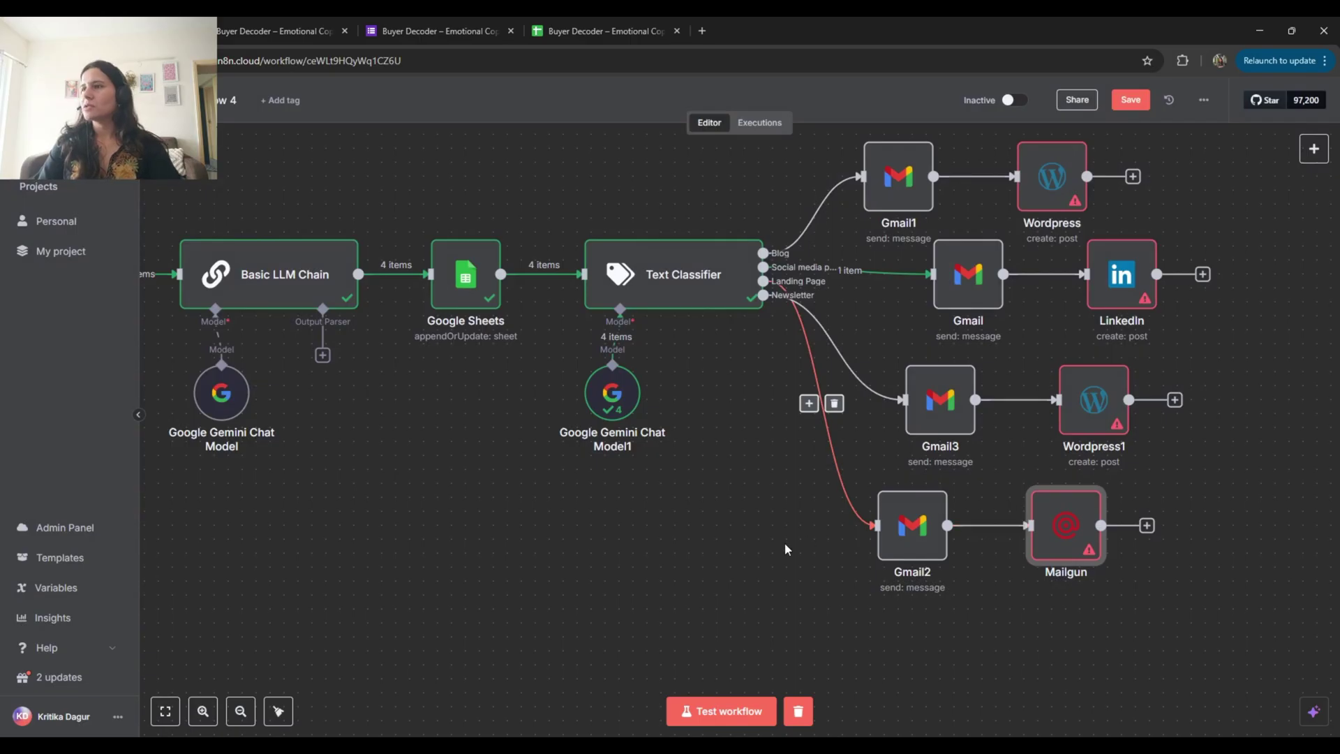
# Show the whole workflow on the canvas, from the Google Sheets Trigger to the final publishing nodes
pyautogui.hscroll(-4, 785, 542)
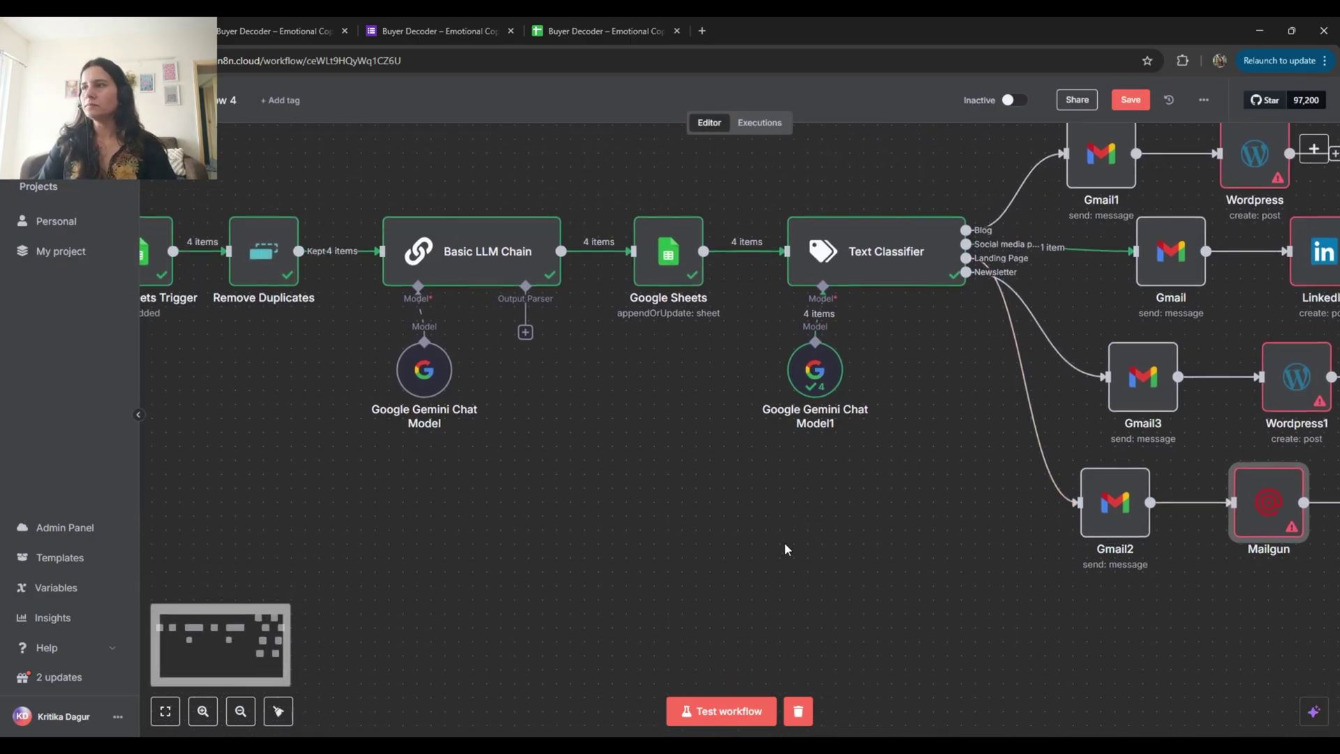
pyautogui.hotkey('ctrl', '-')
pyautogui.hotkey('ctrl', '-')
pyautogui.hotkey('ctrl', '-')
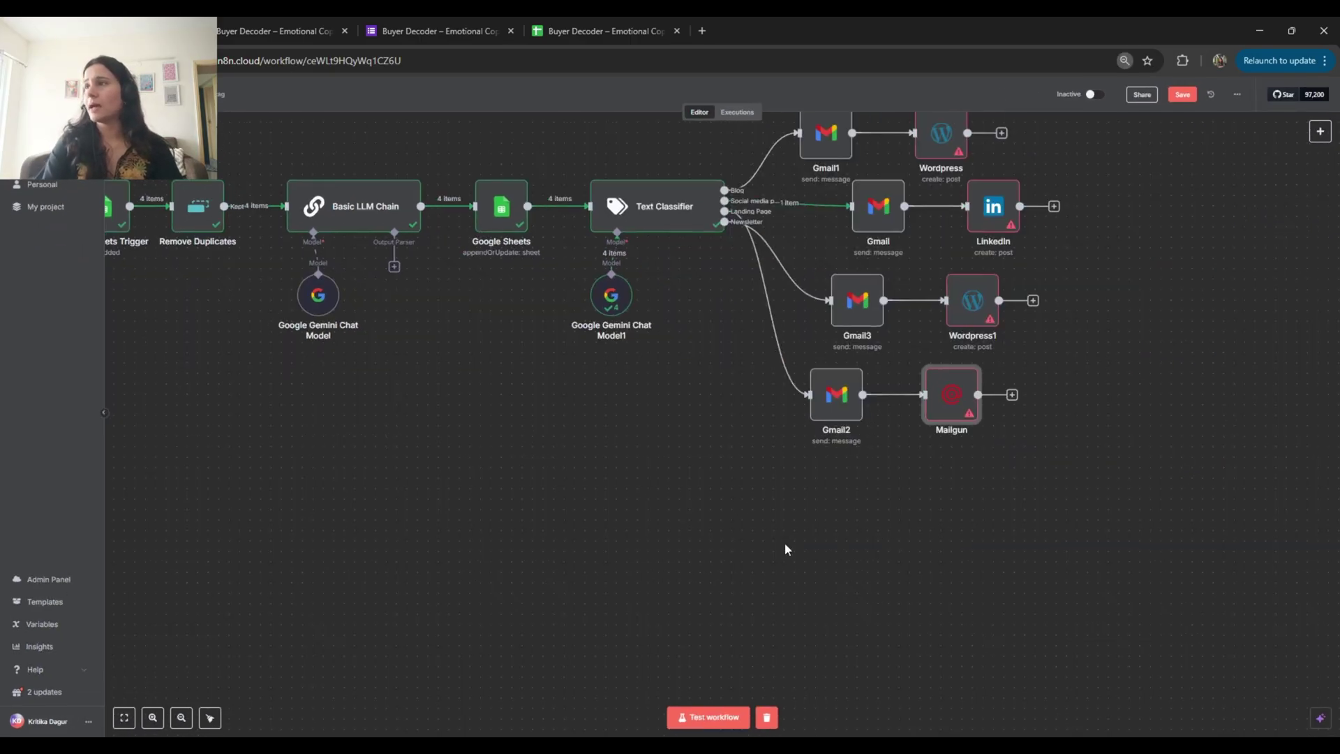
pyautogui.hscroll(-5, 513, 345)
pyautogui.scroll(2, 513, 345)
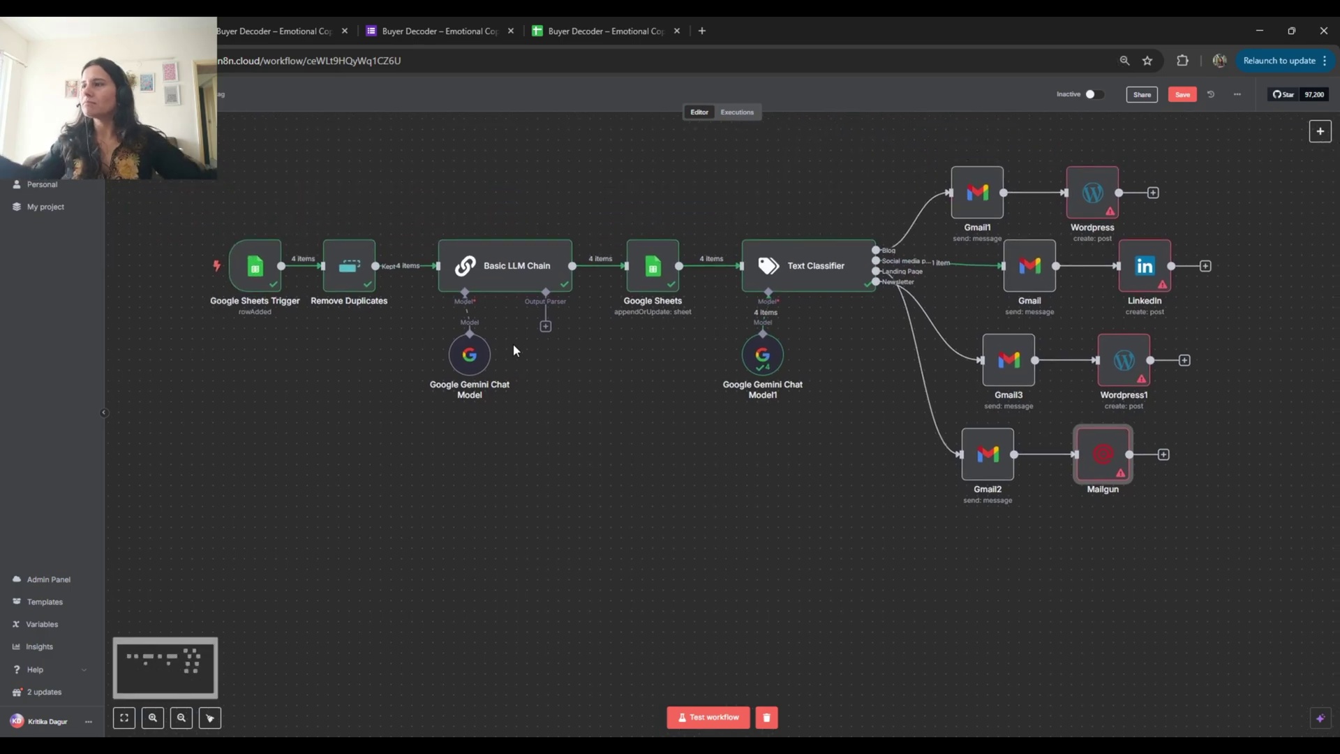